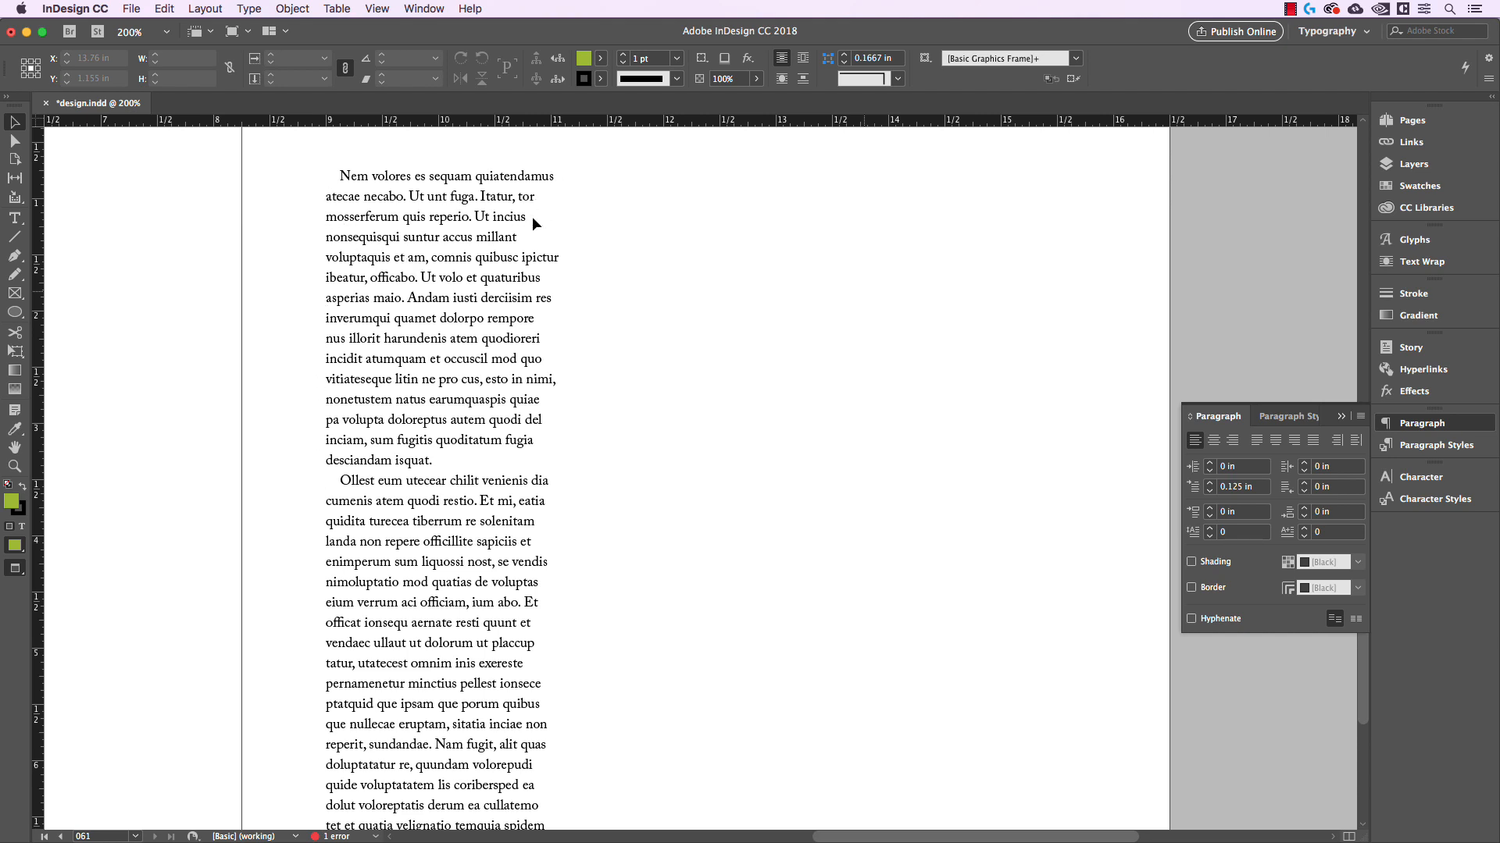
Justify the body text column with its last line aligned left
{"action": "left_click", "coordinate": [464, 408]}
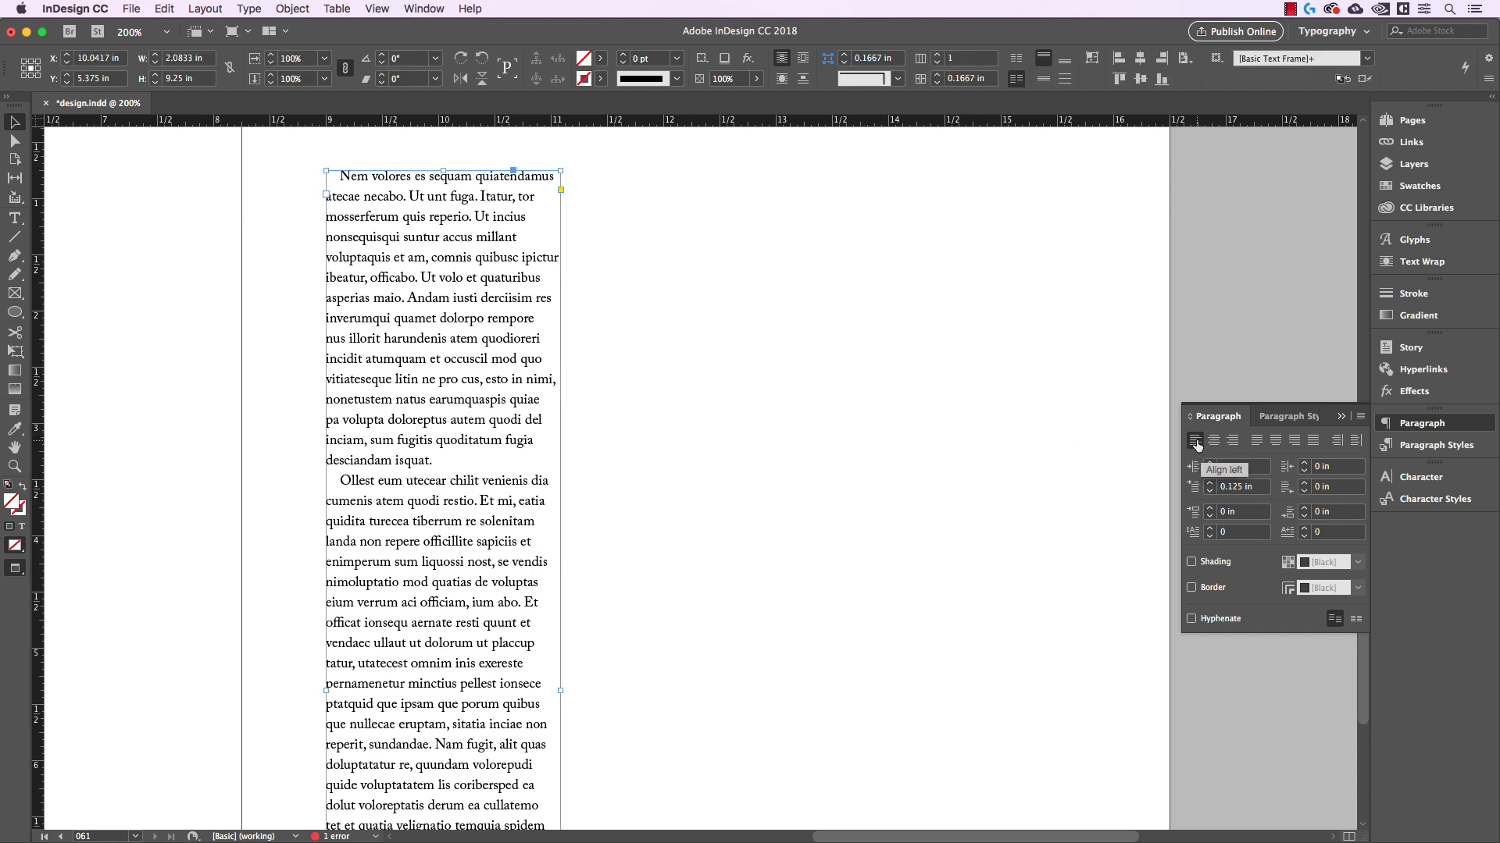
{"action": "left_click", "coordinate": [835, 345]}
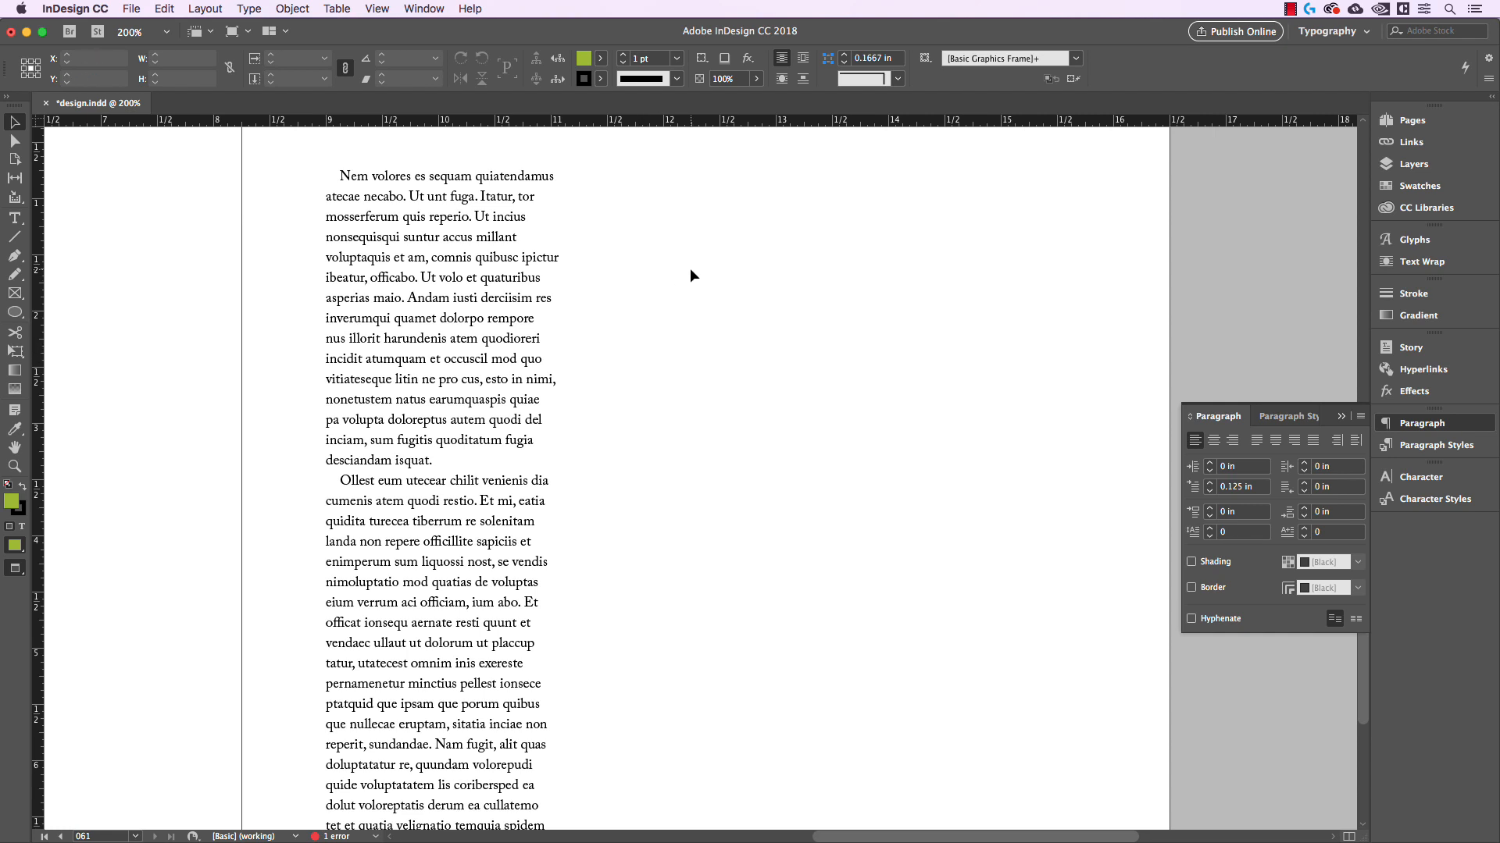
{"action": "left_click", "coordinate": [504, 267]}
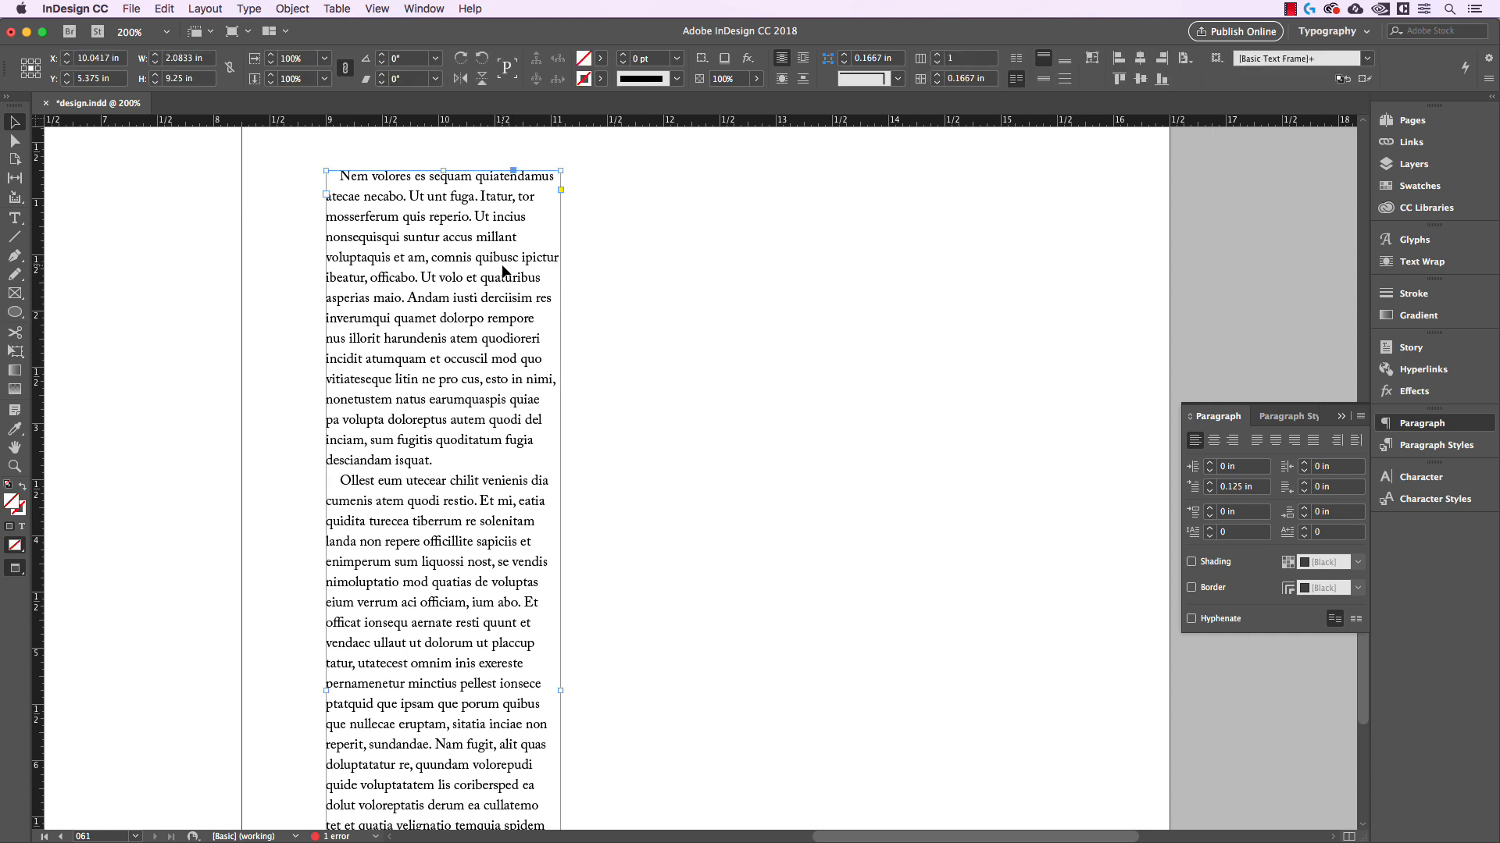
{"action": "left_click", "coordinate": [1258, 441]}
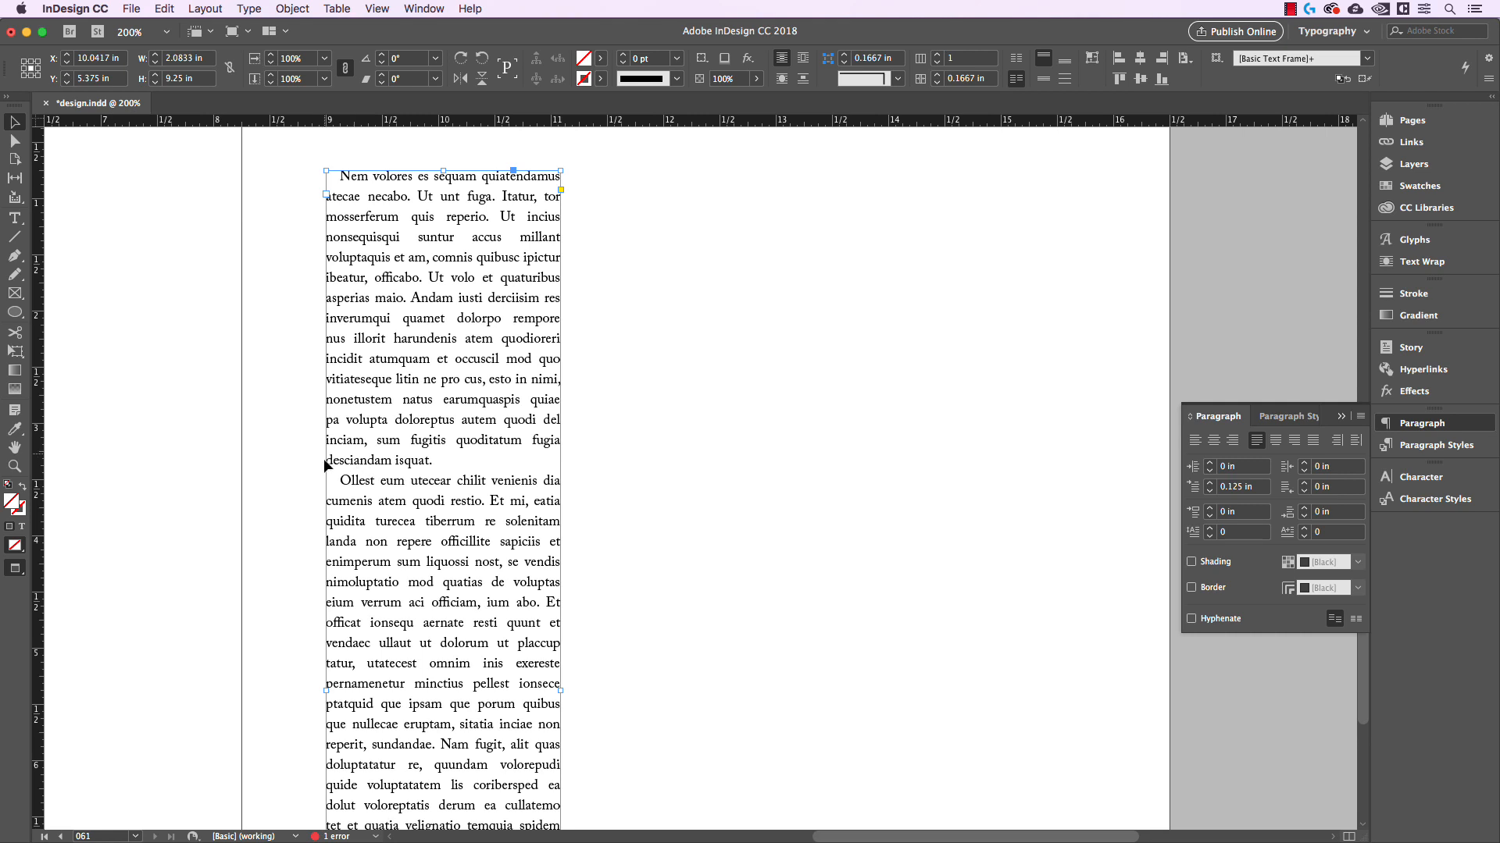
Try the other justification options on the column, then restore justification with the last line aligned left
{"action": "left_click", "coordinate": [1292, 440]}
{"action": "left_click", "coordinate": [1315, 440]}
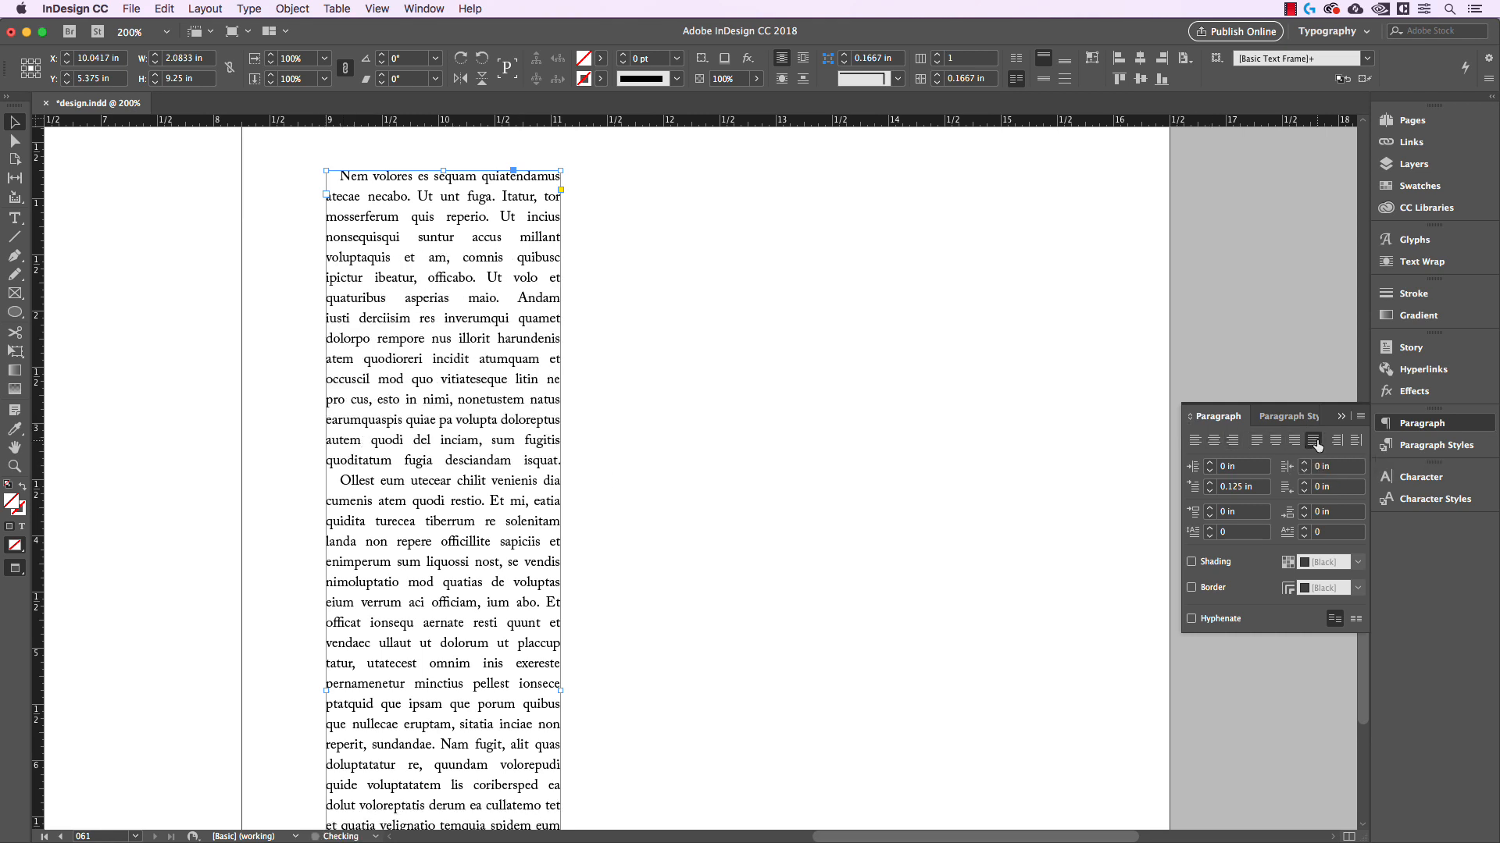
{"action": "left_click", "coordinate": [1293, 441]}
{"action": "left_click", "coordinate": [1276, 443]}
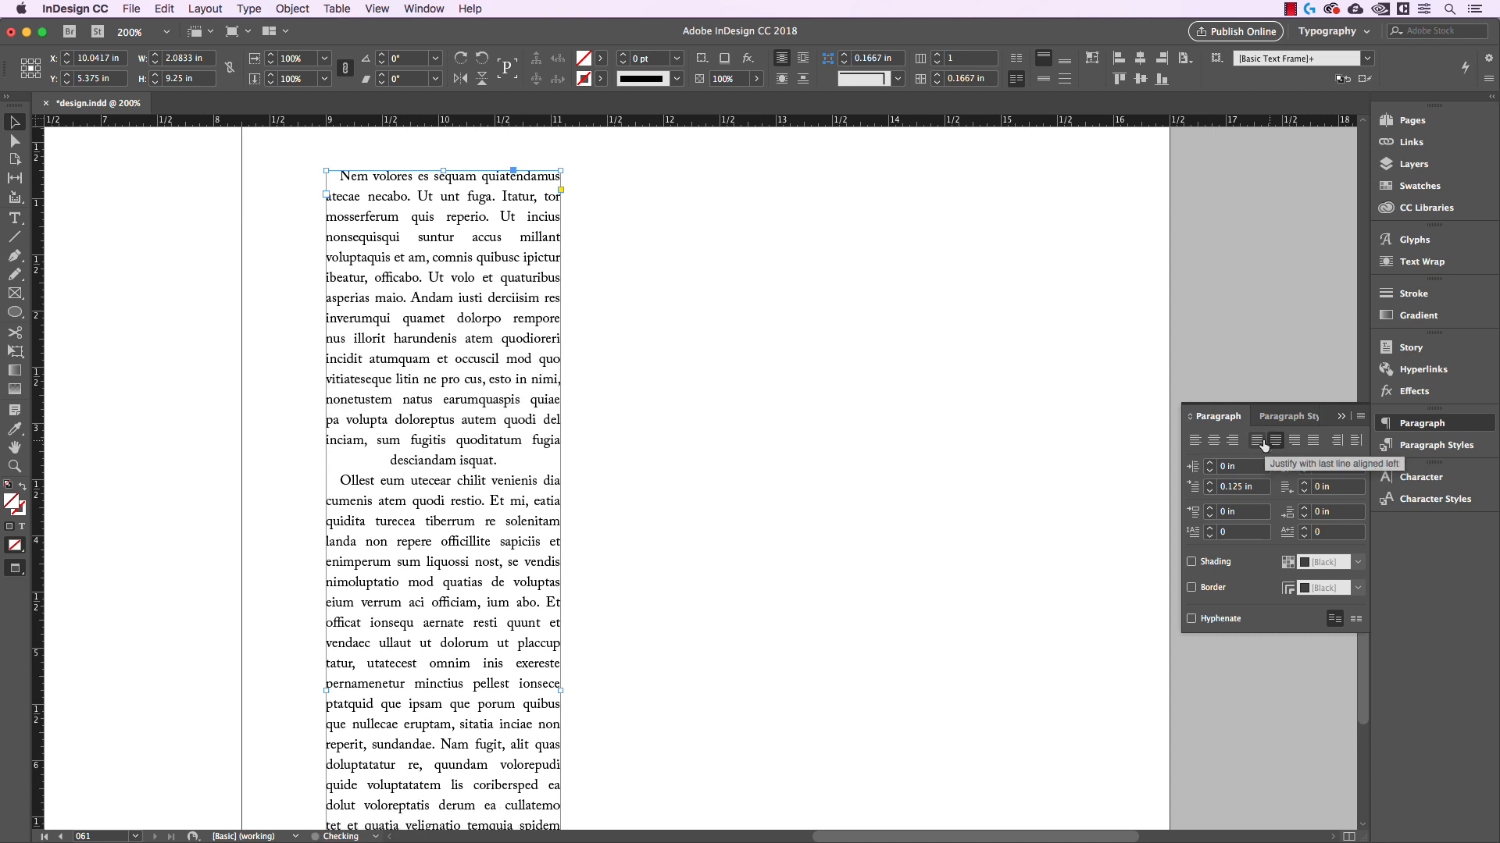
{"action": "left_click", "coordinate": [1261, 440]}
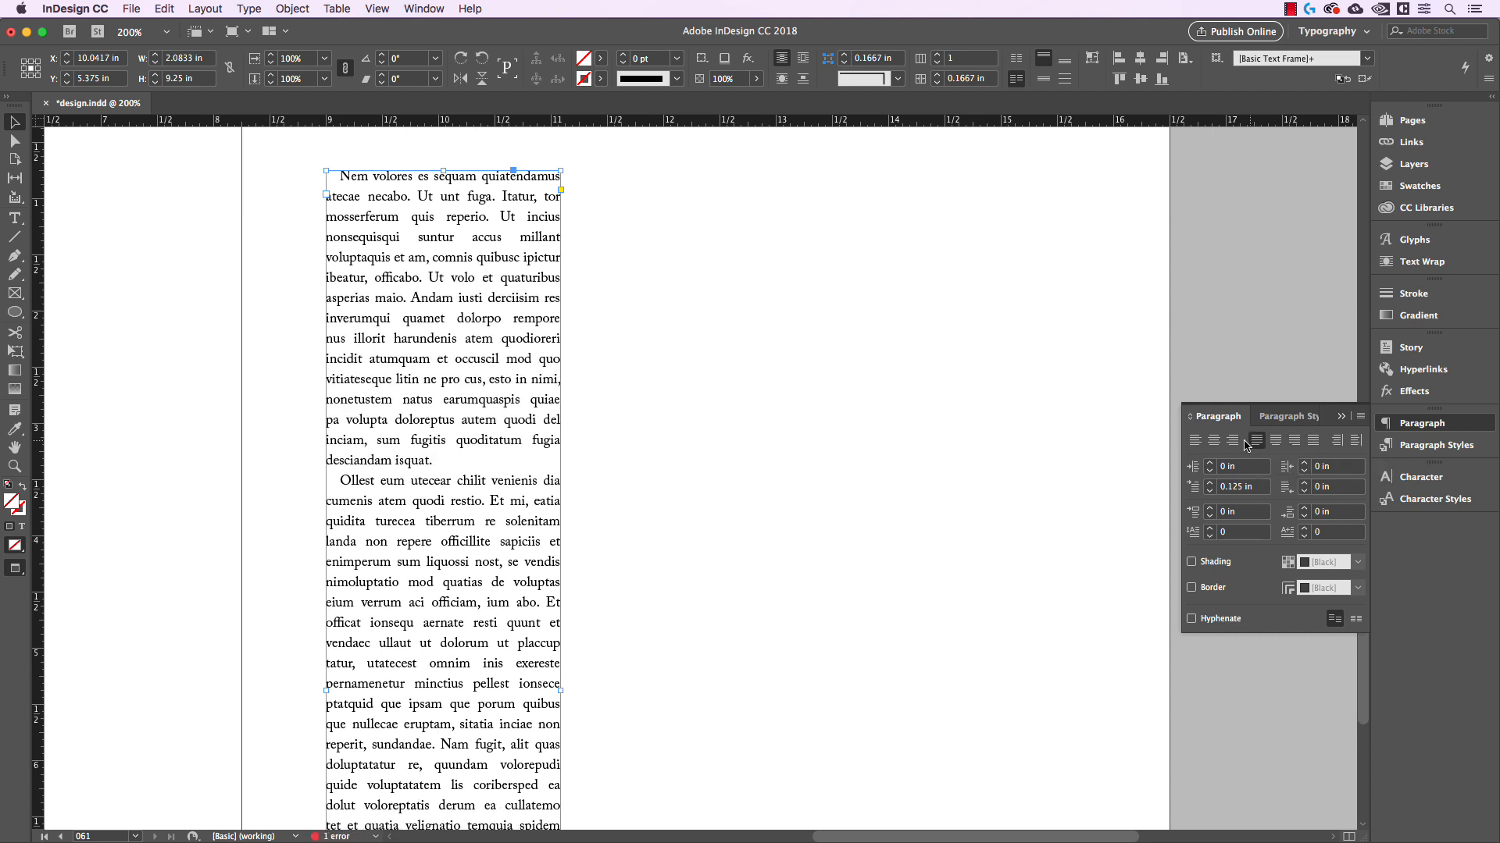
{"action": "left_click", "coordinate": [701, 332]}
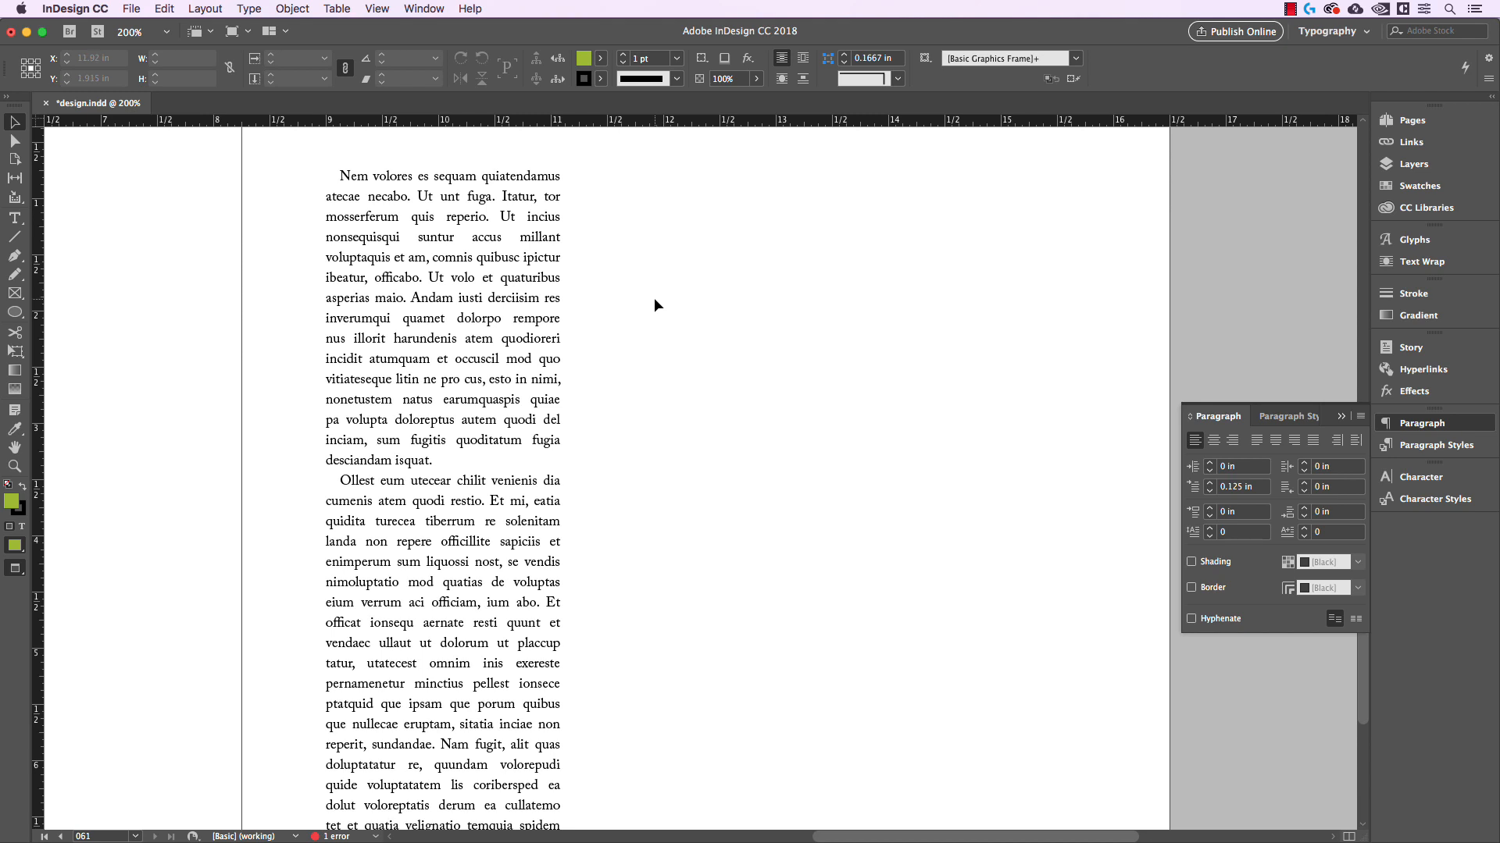
Compare the column's word spacing by switching it to left alignment and back to justified with last line left
{"action": "left_click_drag", "start_coordinate": [654, 297], "coordinate": [749, 390]}
{"action": "key", "text": "super+="}
{"action": "key", "text": "super+="}
{"action": "left_click_drag", "start_coordinate": [648, 238], "coordinate": [767, 414]}
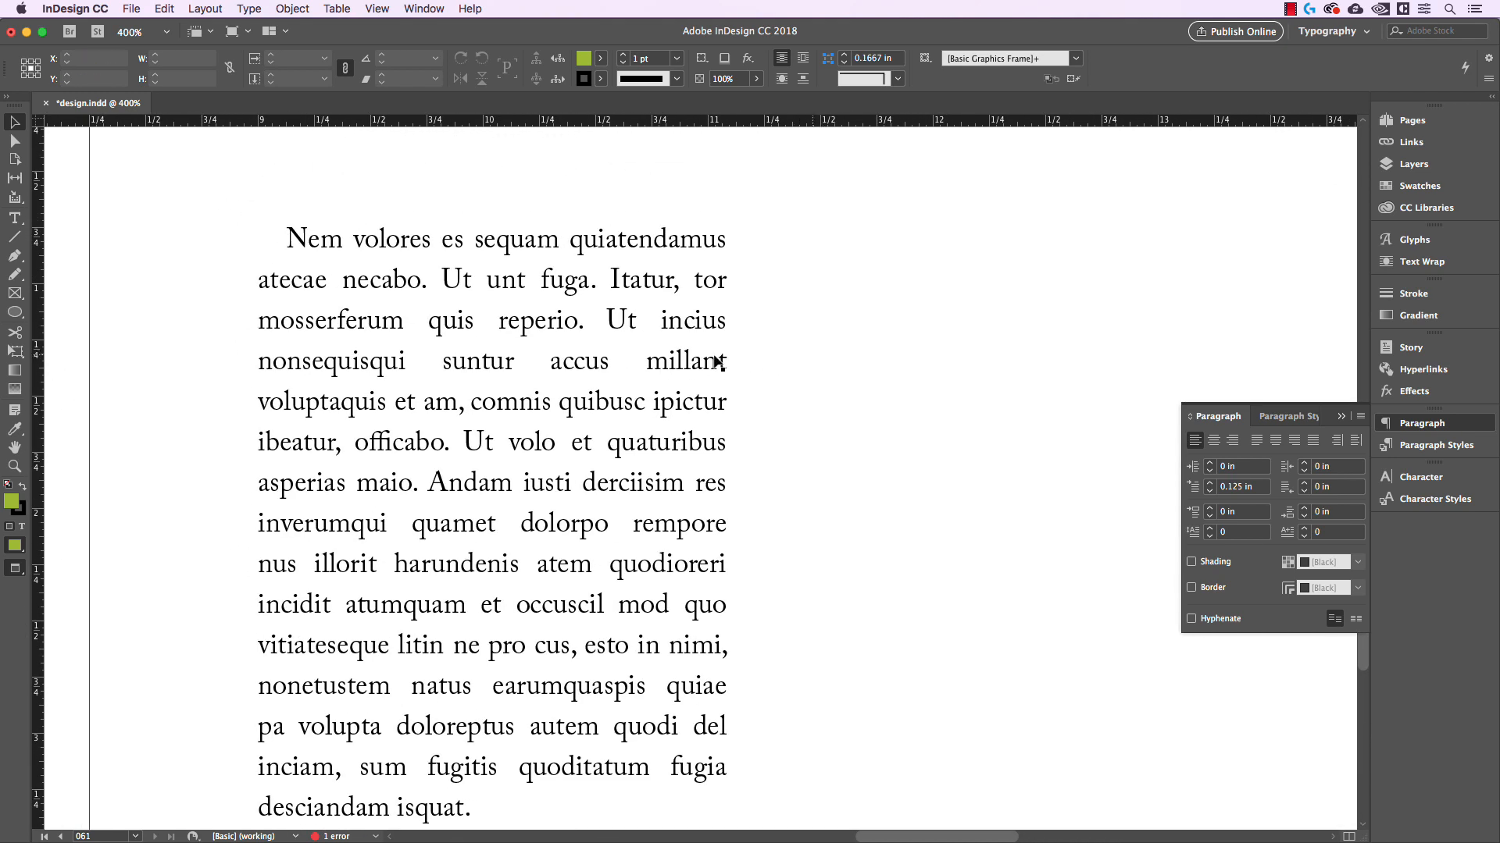
{"action": "left_click", "coordinate": [717, 361]}
{"action": "left_click", "coordinate": [1196, 441]}
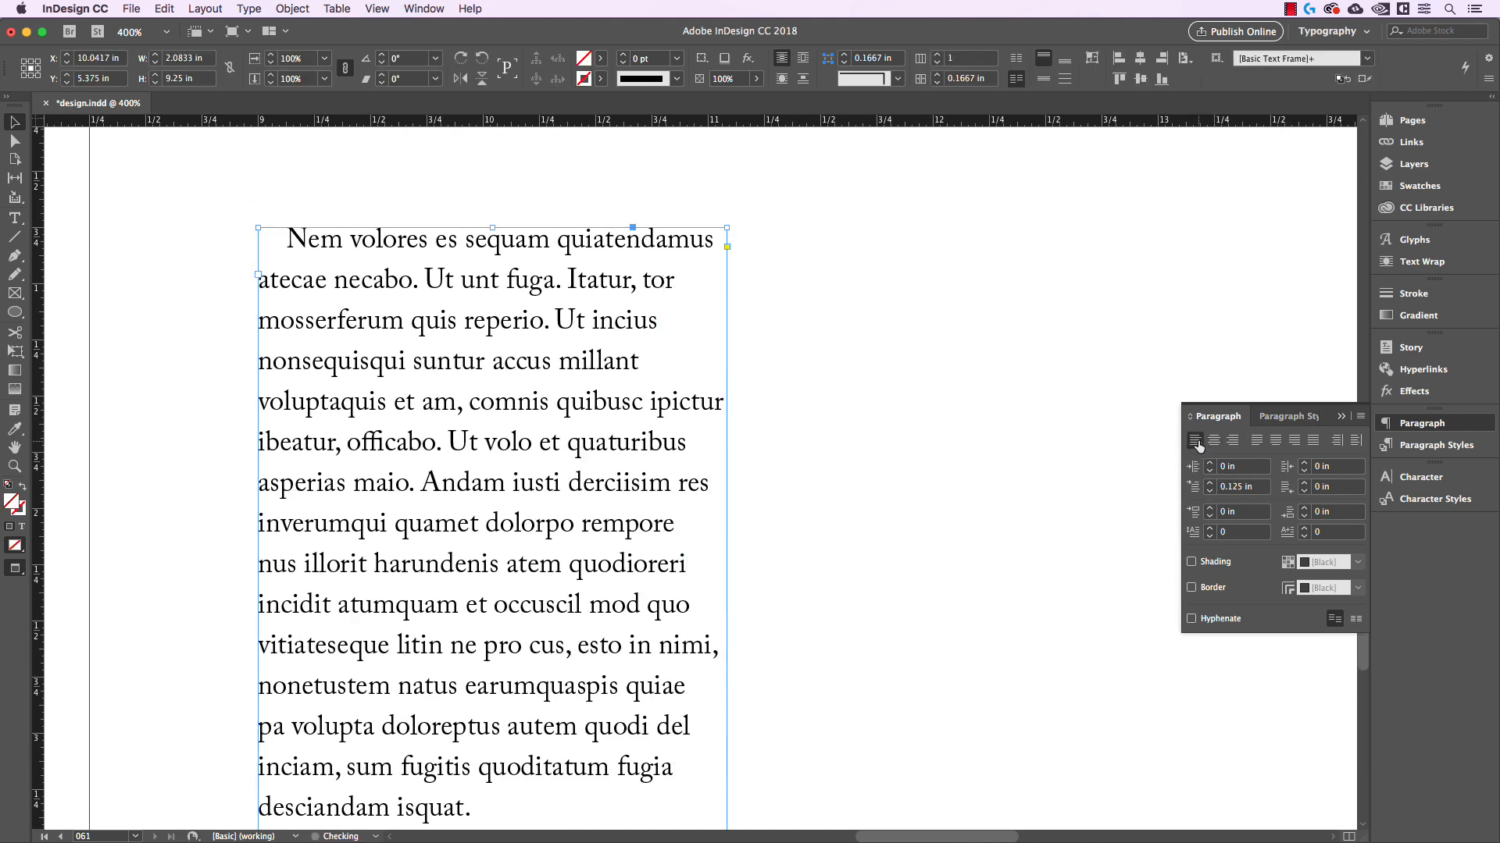
{"action": "left_click", "coordinate": [1254, 441]}
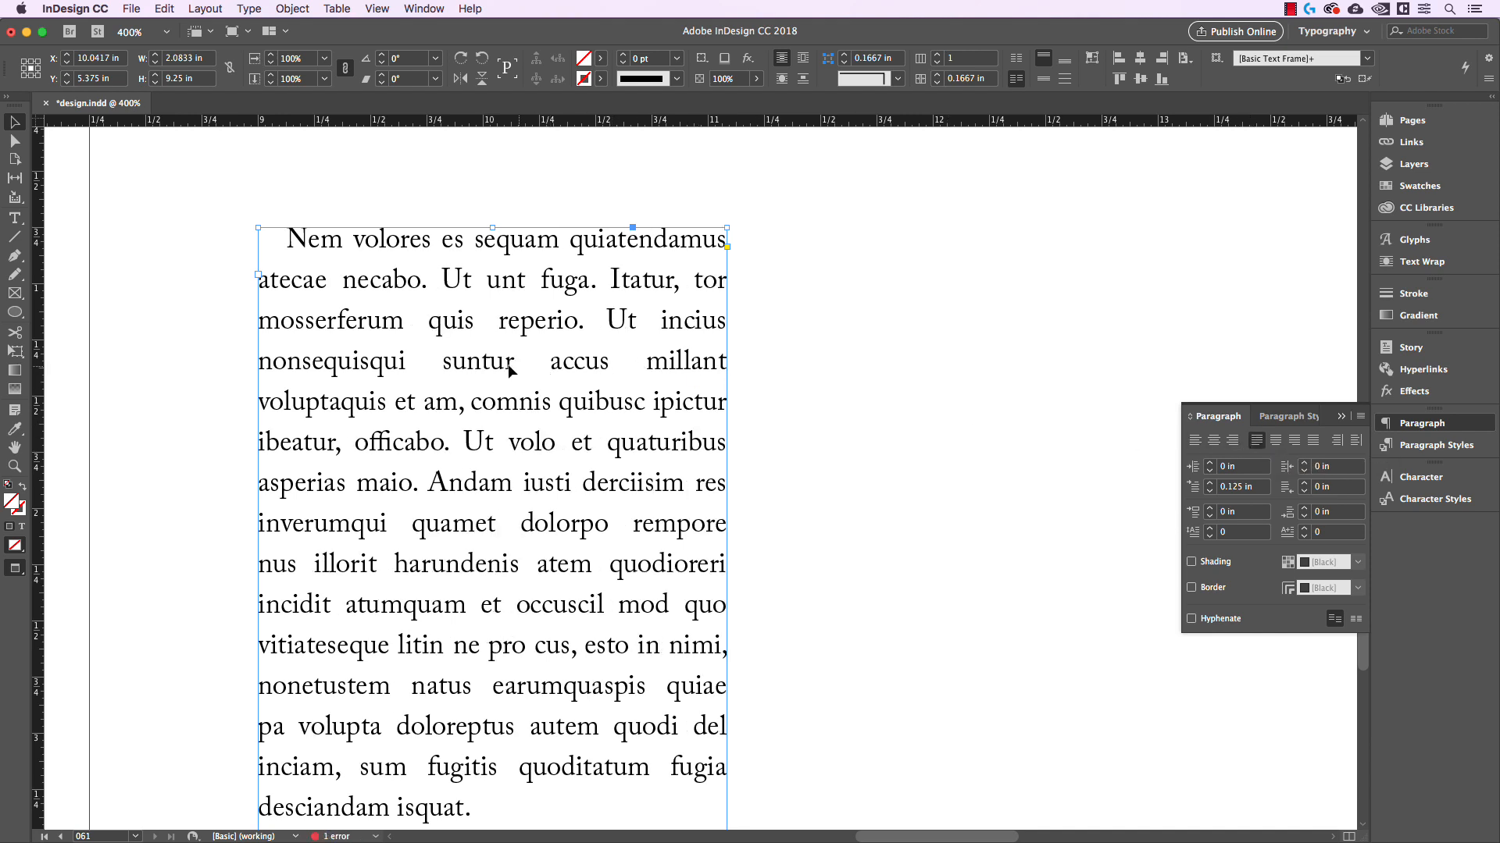
{"action": "left_click", "coordinate": [803, 367]}
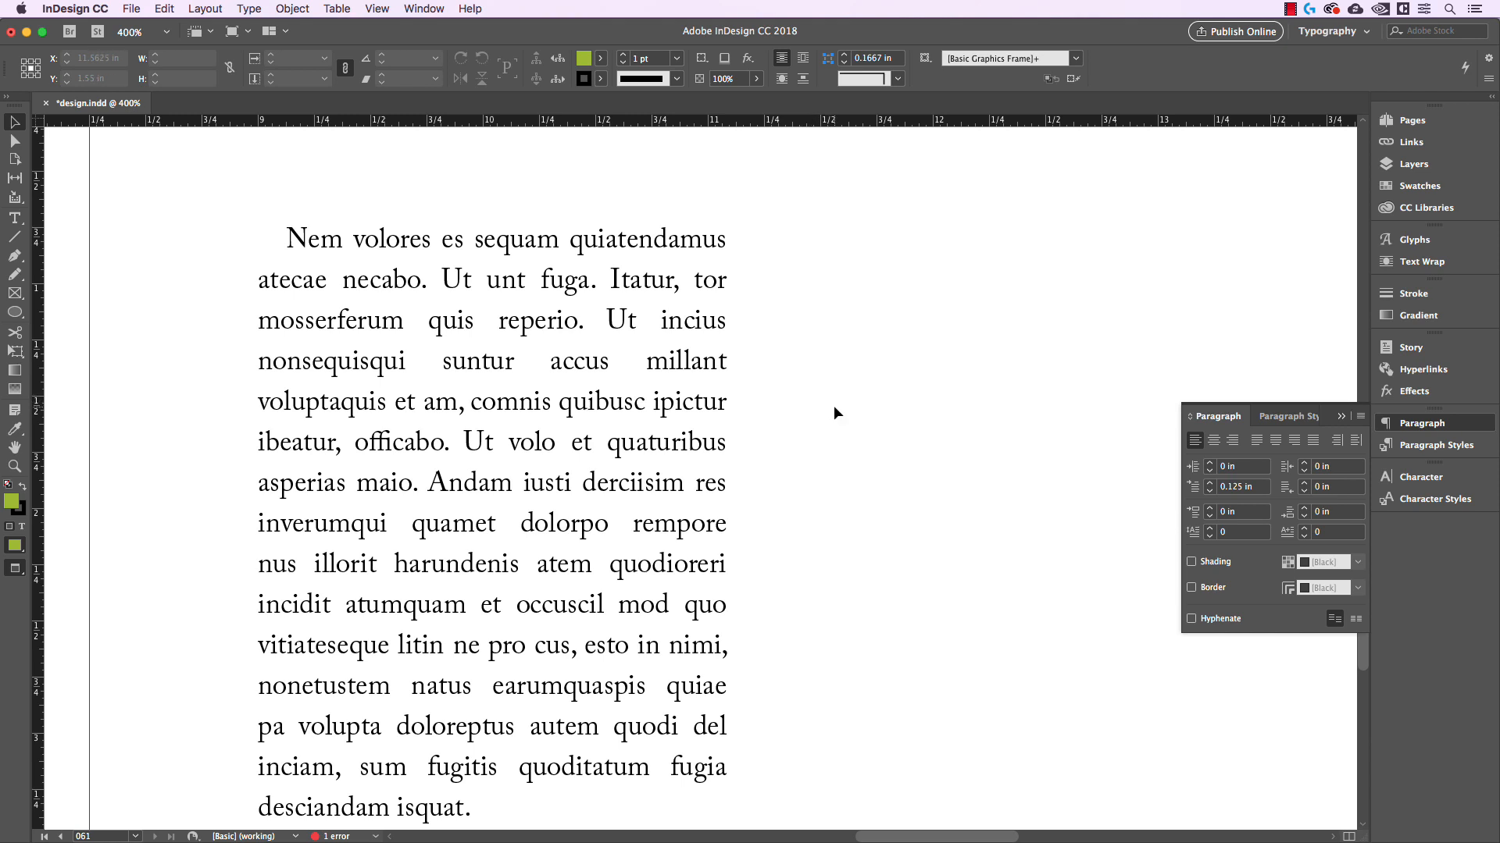
Examine the gaps between words throughout the justified text column
{"action": "scroll", "coordinate": [832, 407], "scroll_direction": "down", "scroll_amount": 1}
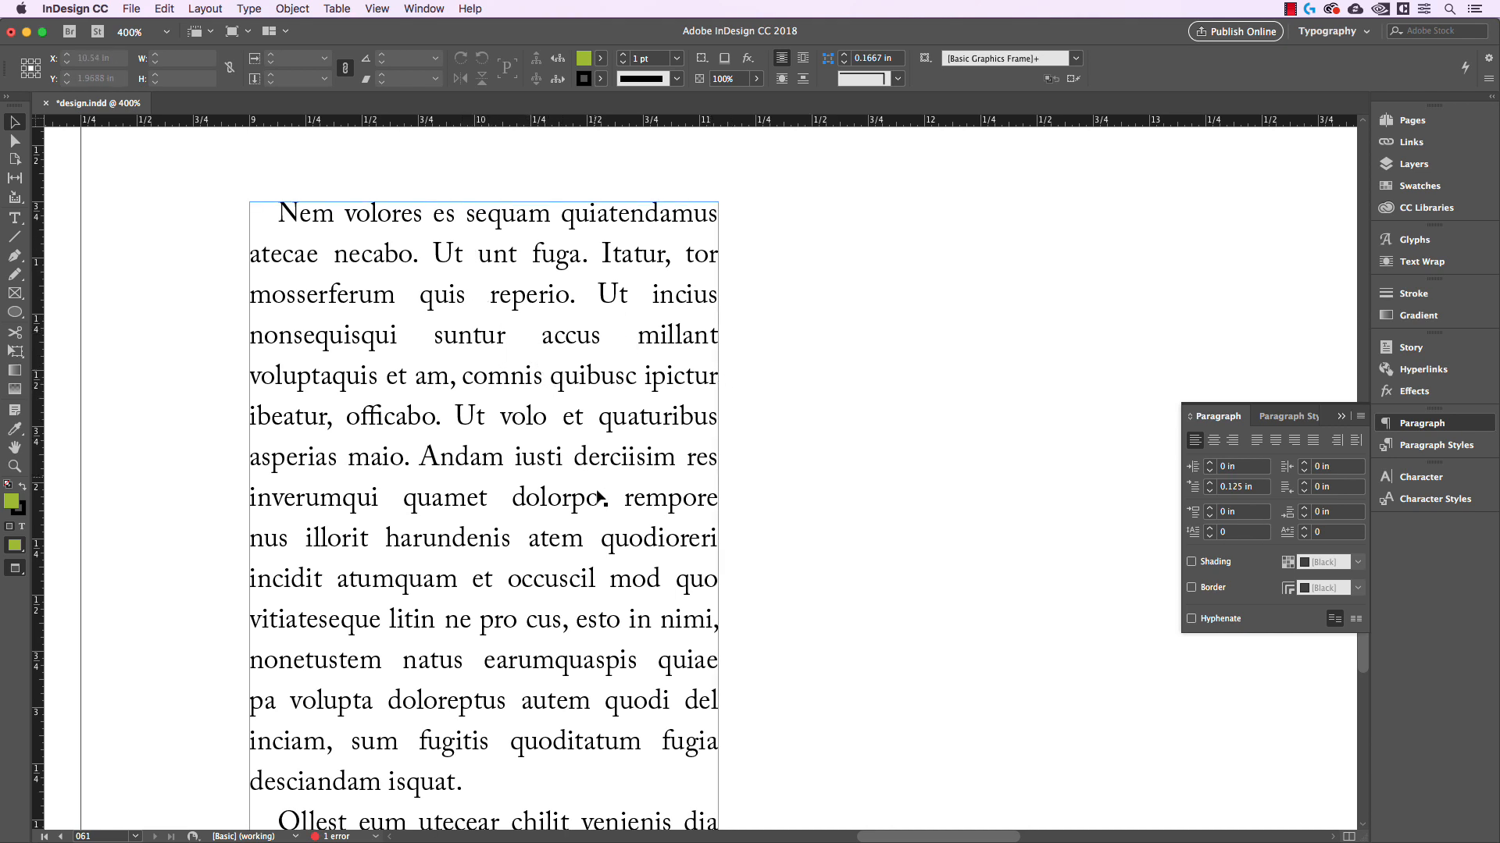
{"action": "scroll", "coordinate": [576, 625], "scroll_direction": "down", "scroll_amount": 10}
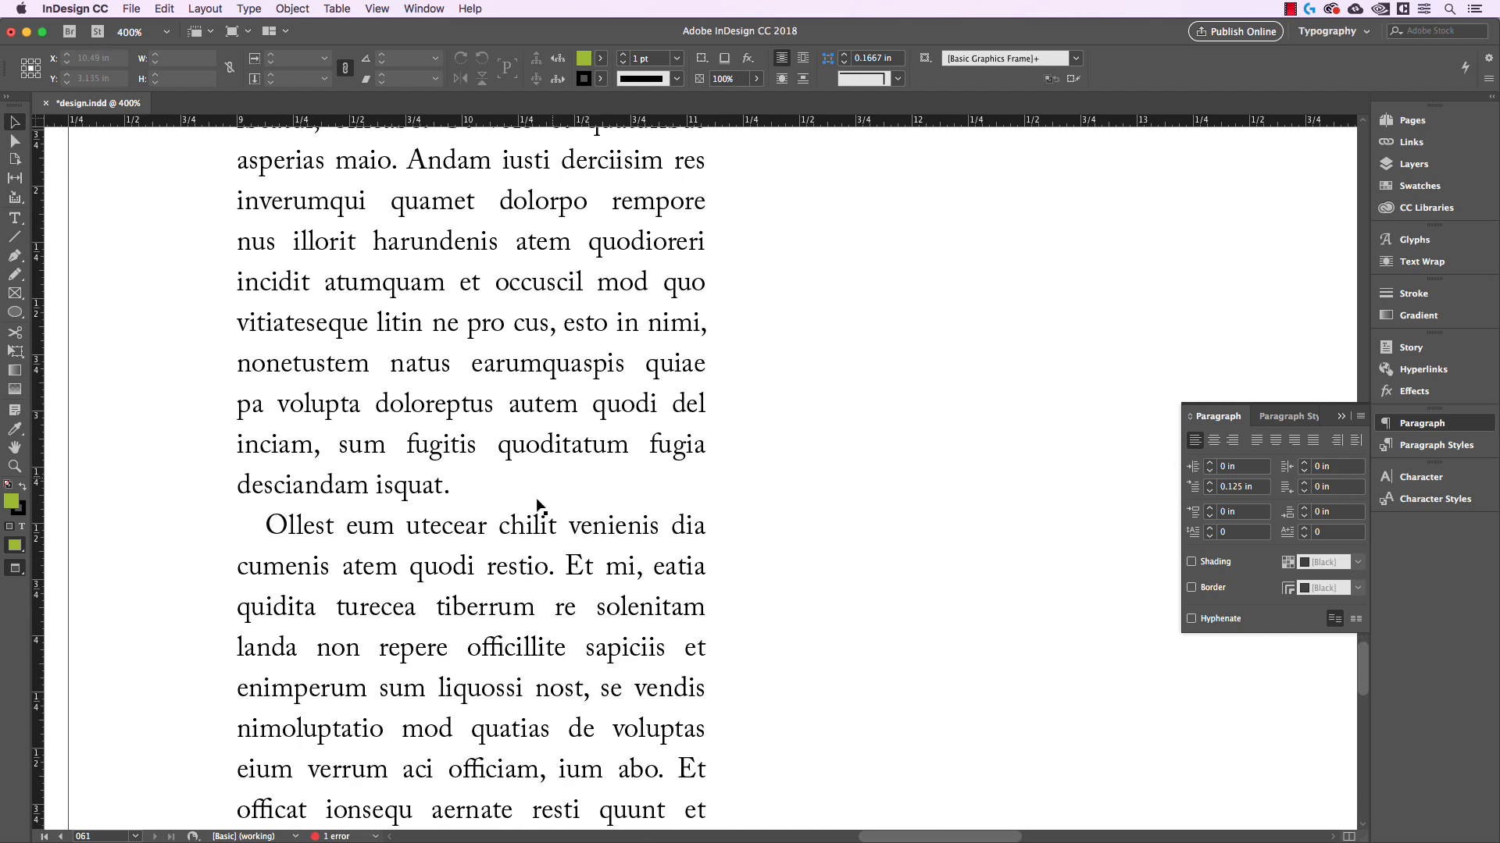
{"action": "left_click_drag", "start_coordinate": [594, 561], "coordinate": [559, 374]}
{"action": "scroll", "coordinate": [559, 374], "scroll_direction": "down", "scroll_amount": 2}
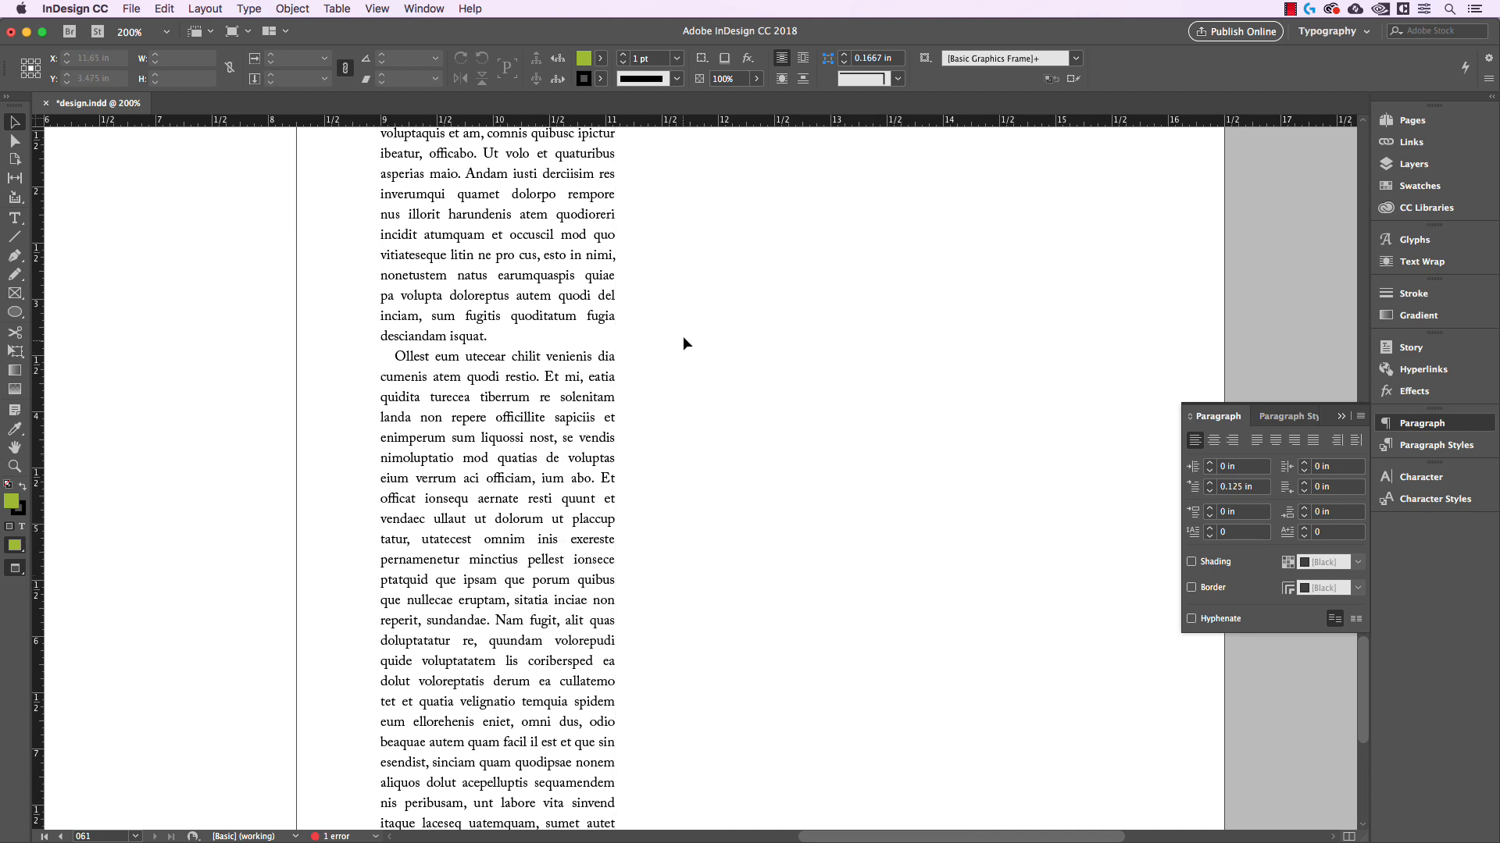
{"action": "scroll", "coordinate": [683, 316], "scroll_direction": "up", "scroll_amount": 3}
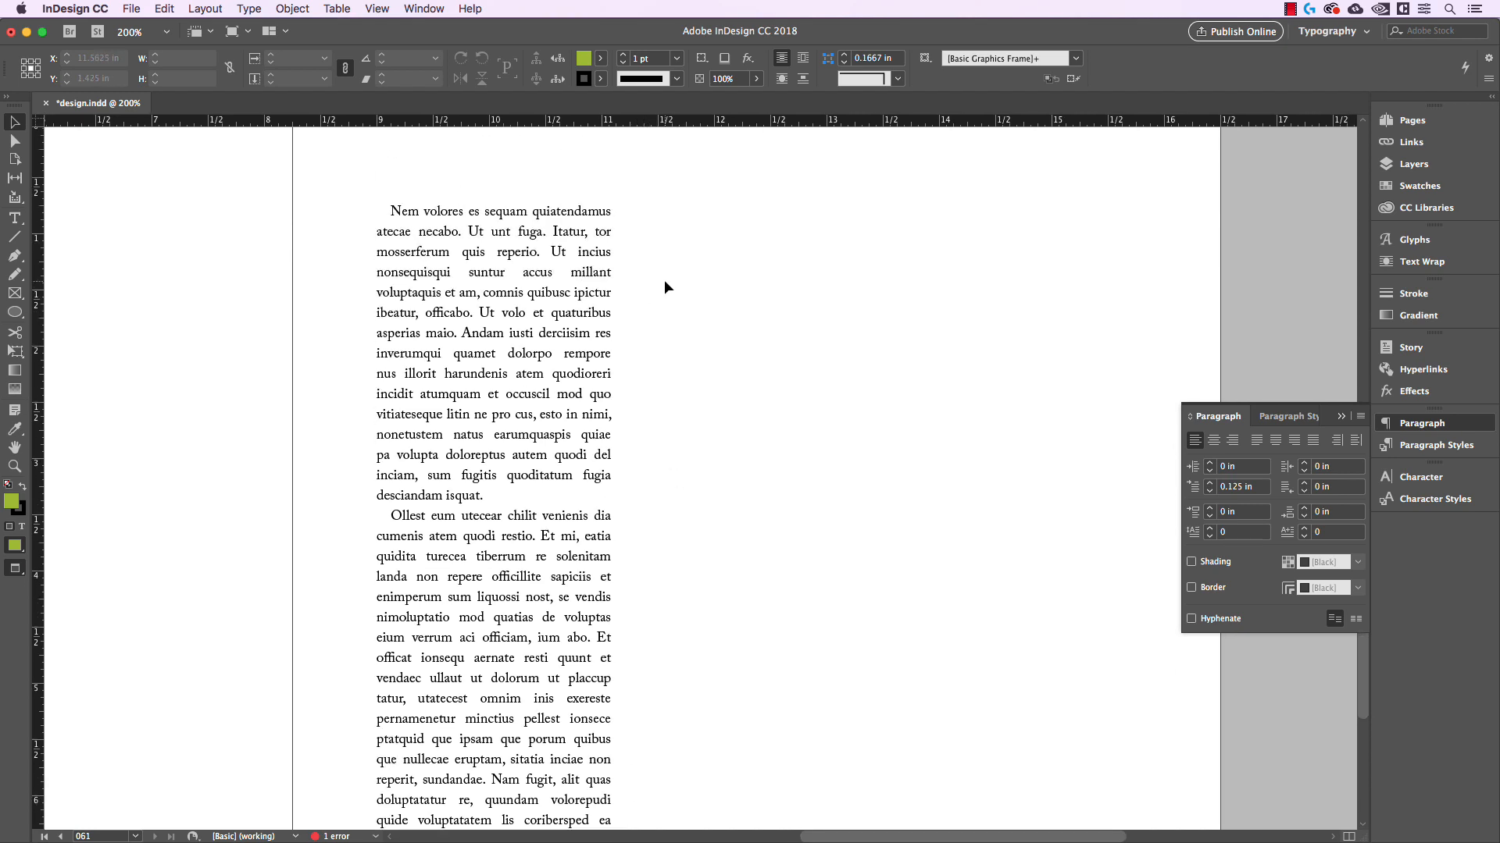
{"action": "scroll", "coordinate": [663, 280], "scroll_direction": "up", "scroll_amount": 1, "text": "alt"}
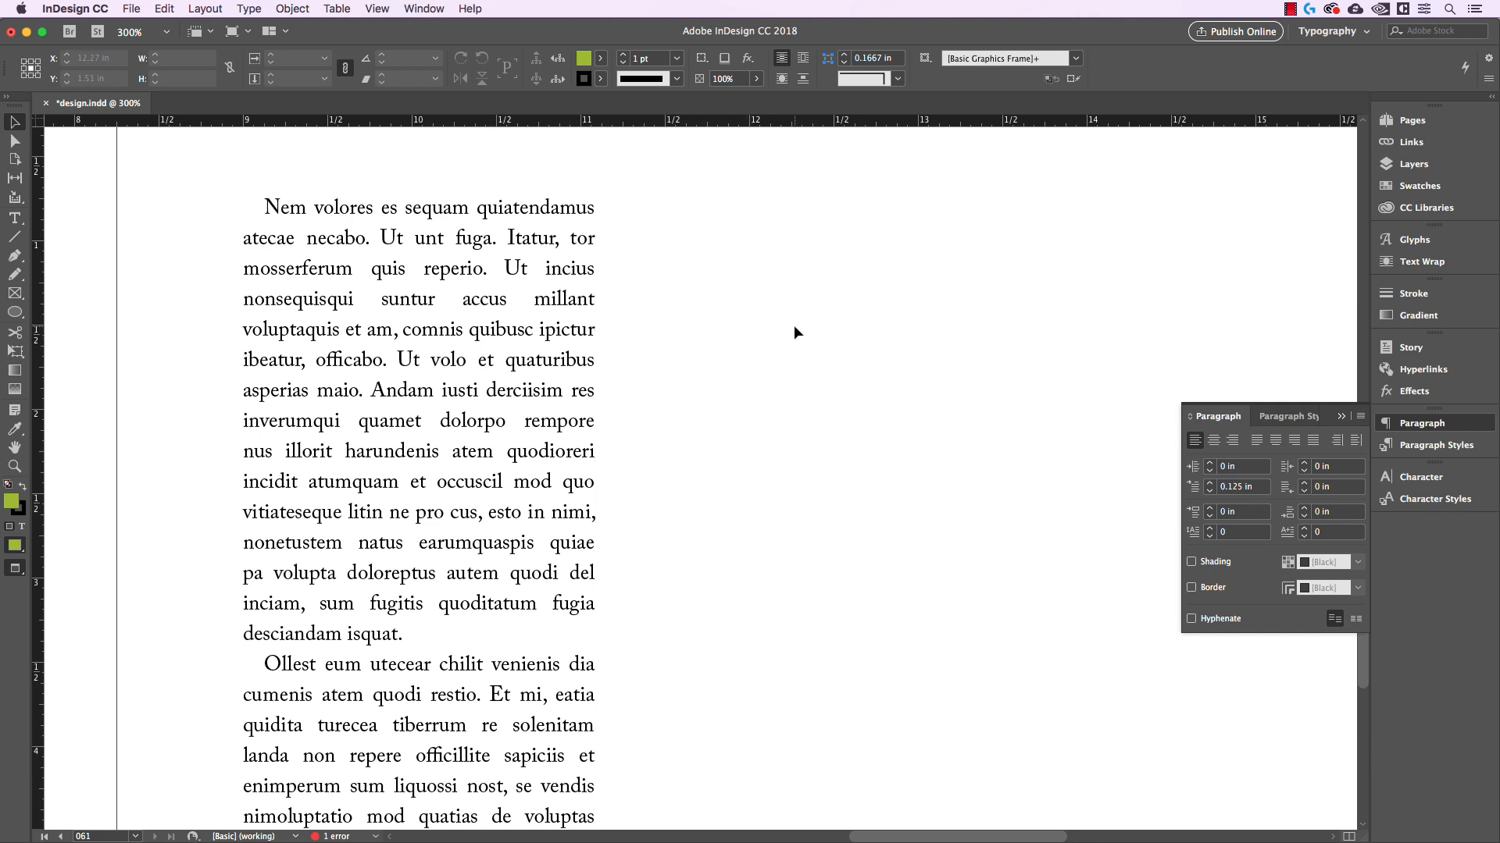
{"action": "left_click_drag", "start_coordinate": [802, 325], "coordinate": [744, 310]}
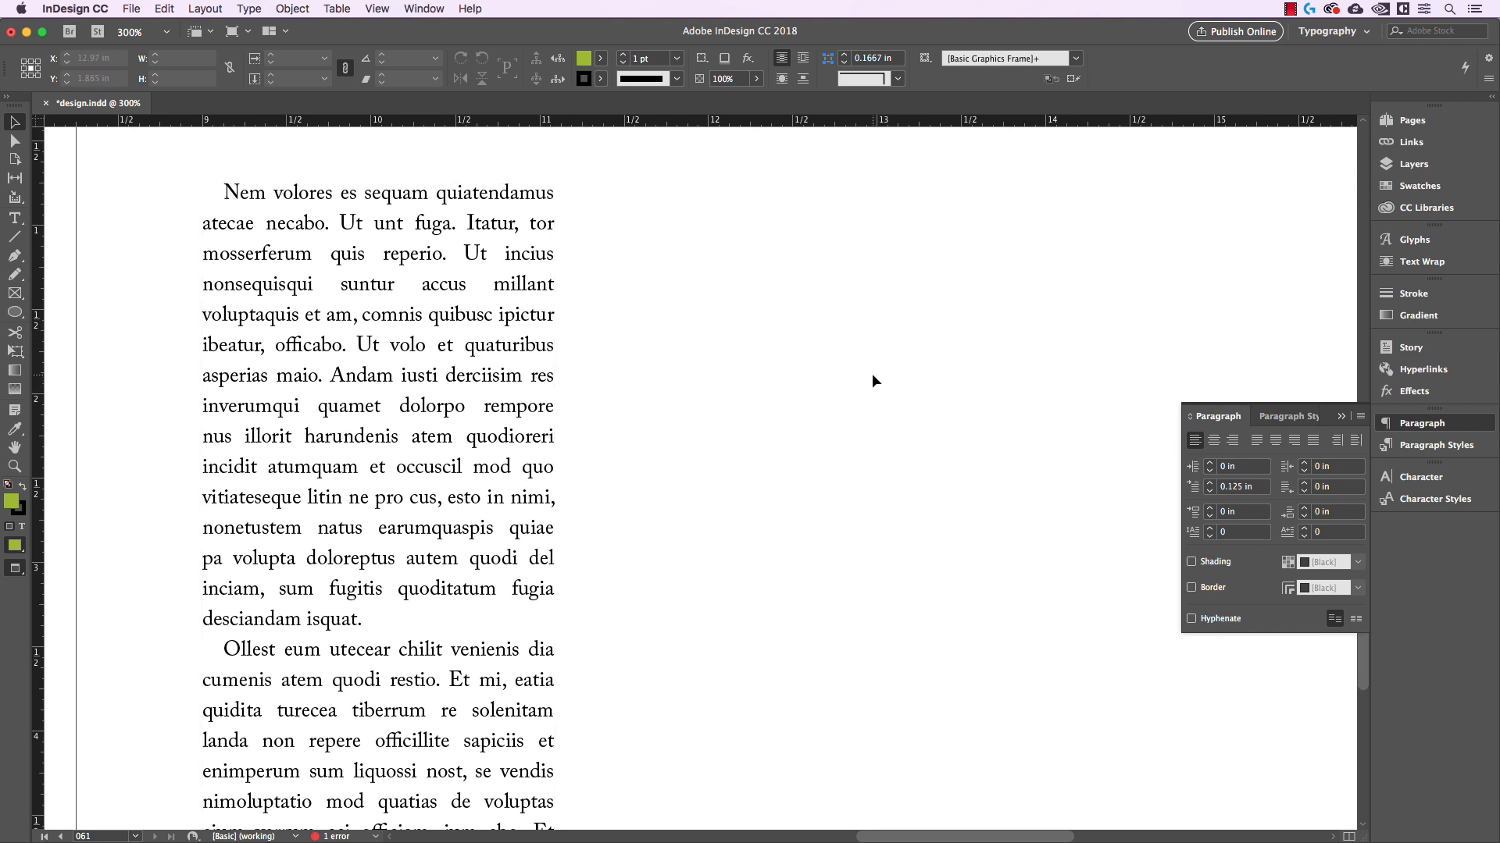
Collapse the paragraph settings and narrow the justified text frame to about half its width
{"action": "left_click", "coordinate": [1339, 417]}
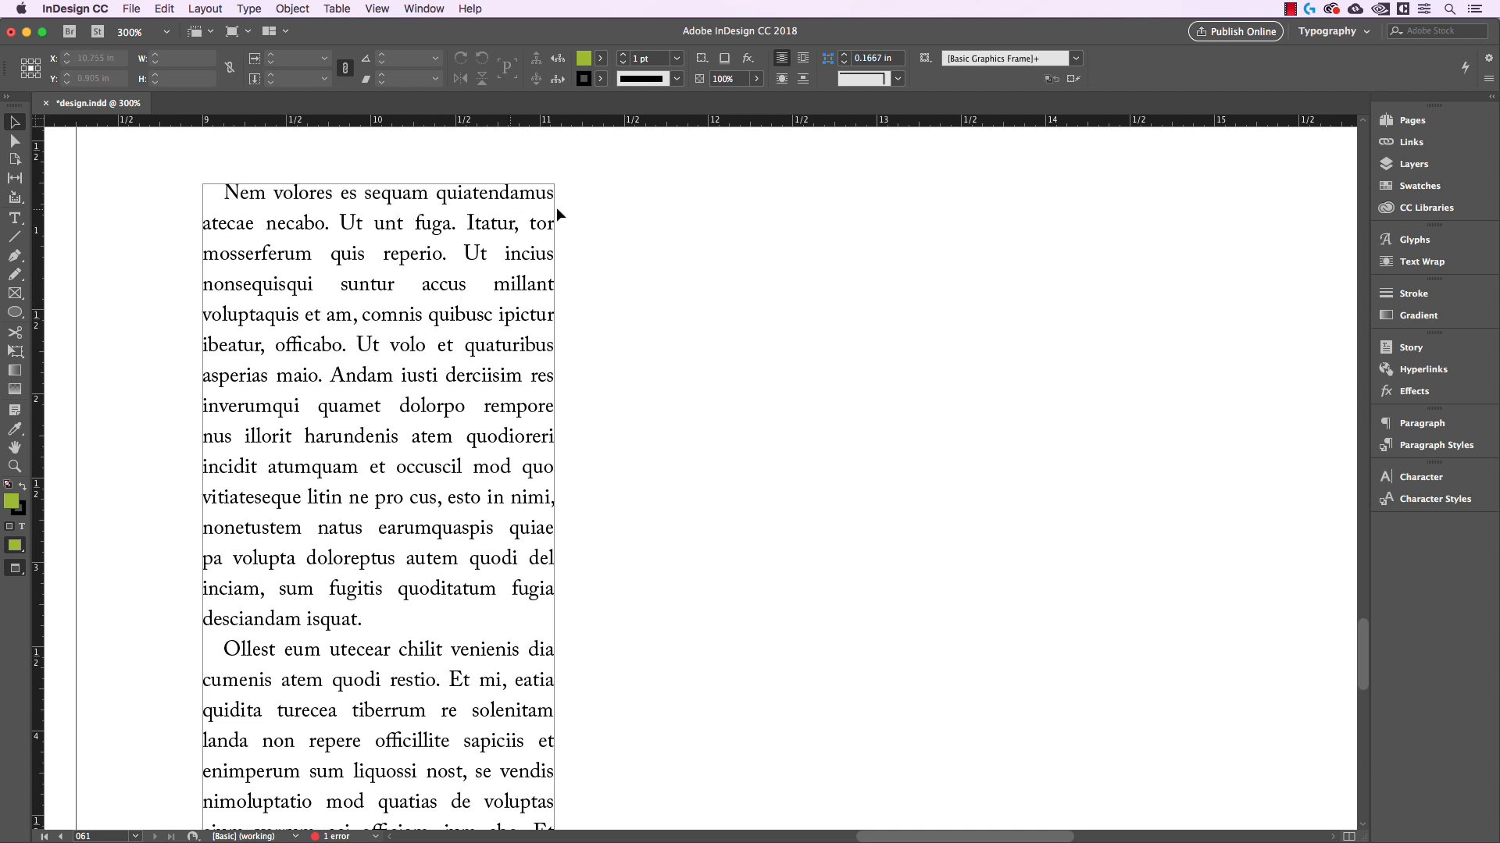
{"action": "left_click", "coordinate": [524, 268]}
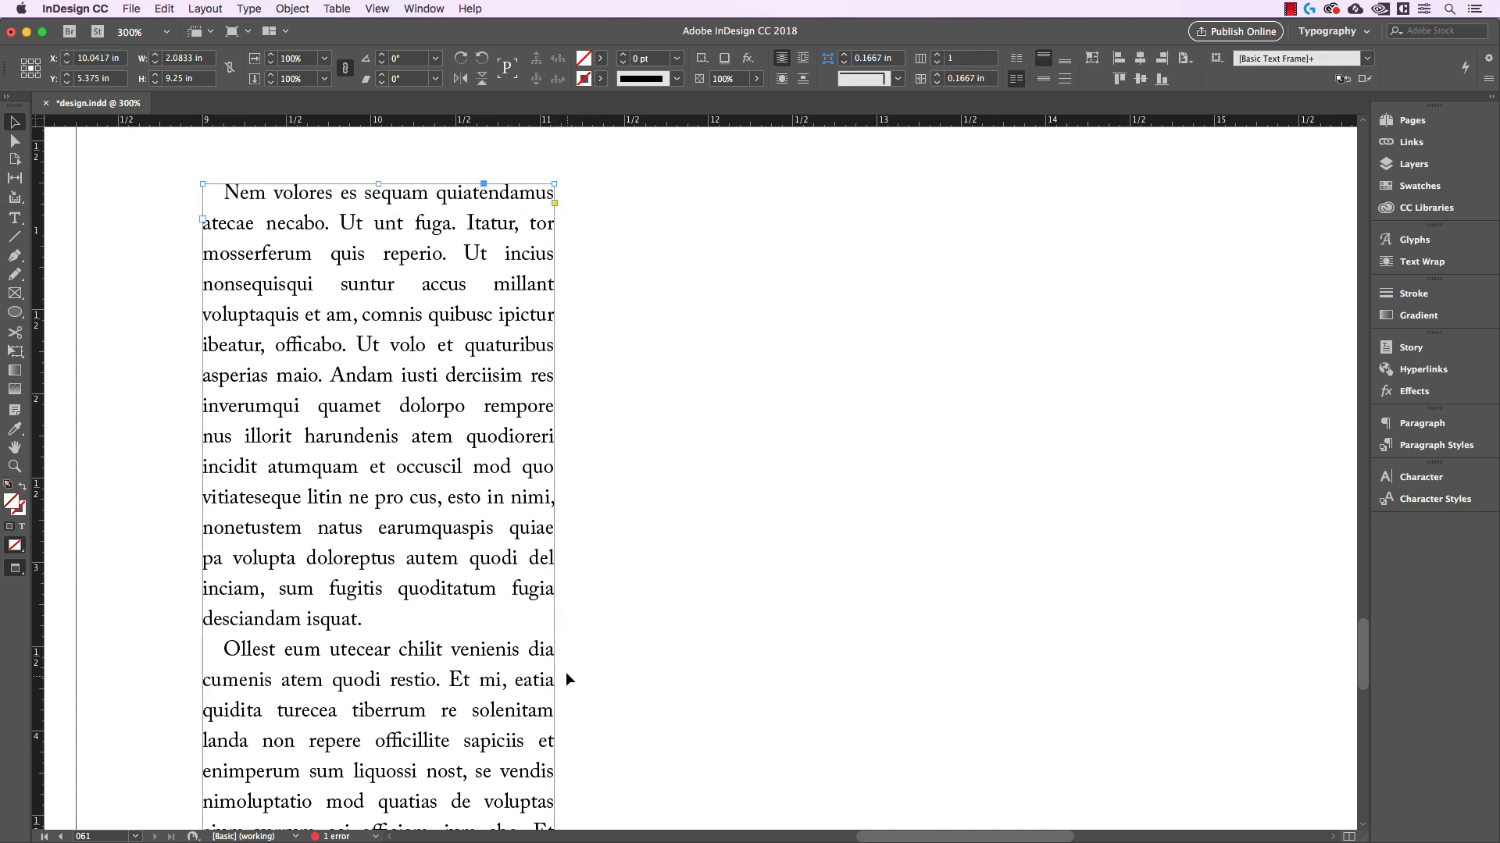
{"action": "left_click_drag", "start_coordinate": [624, 658], "coordinate": [631, 550]}
{"action": "key", "text": "super+minus"}
{"action": "left_click_drag", "start_coordinate": [624, 639], "coordinate": [623, 559]}
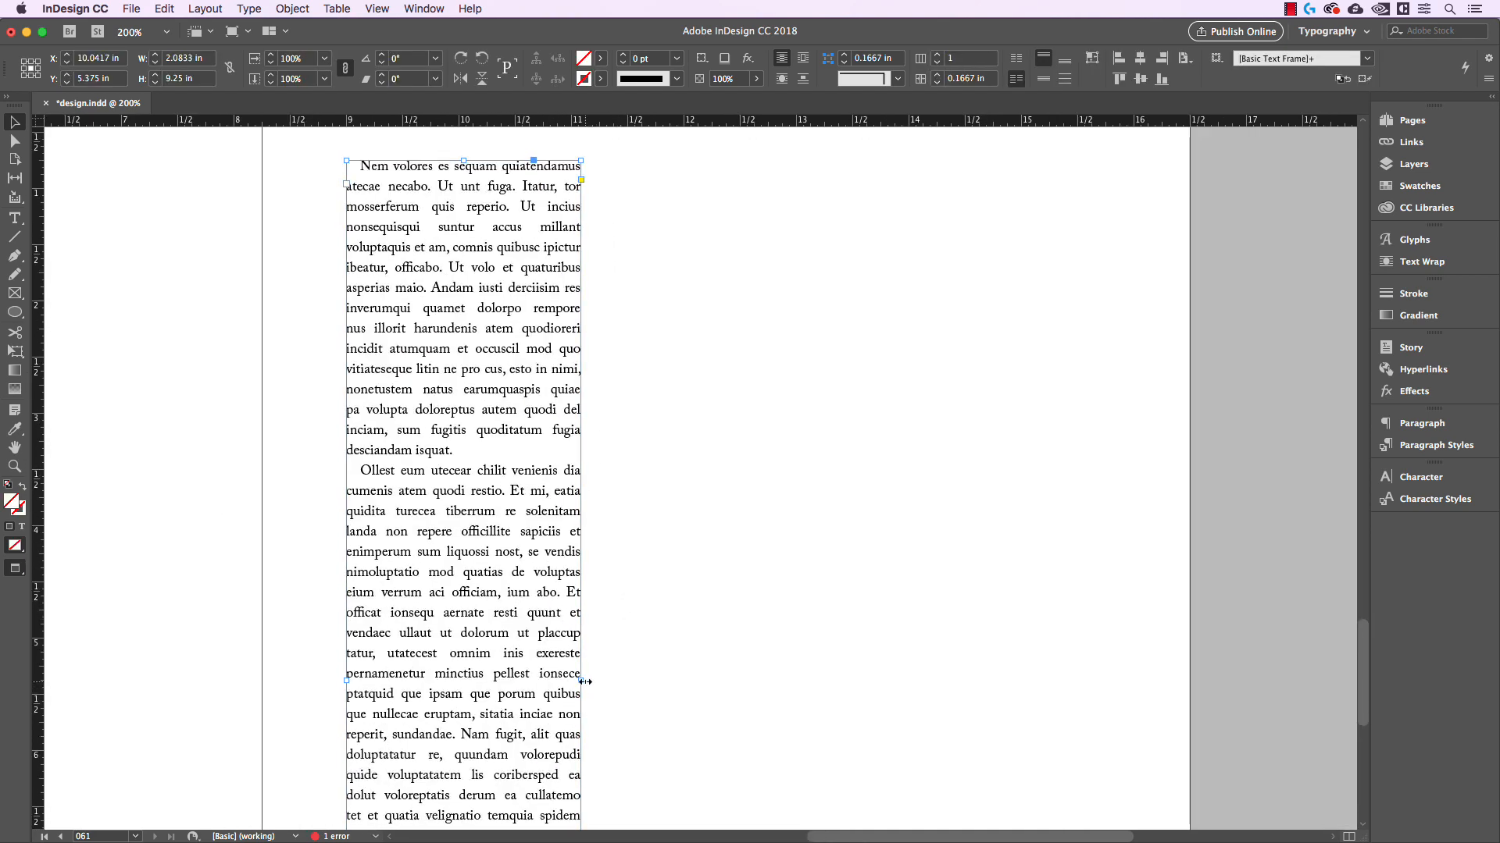
{"action": "left_click_drag", "start_coordinate": [582, 680], "coordinate": [472, 678]}
Duplicate the narrow text frame beside the original and widen the copy to more than twice the original's width
{"action": "left_click", "coordinate": [522, 509]}
{"action": "left_click_drag", "start_coordinate": [443, 449], "coordinate": [626, 450]}
{"action": "left_click_drag", "start_coordinate": [653, 676], "coordinate": [818, 684]}
{"action": "left_click", "coordinate": [963, 515]}
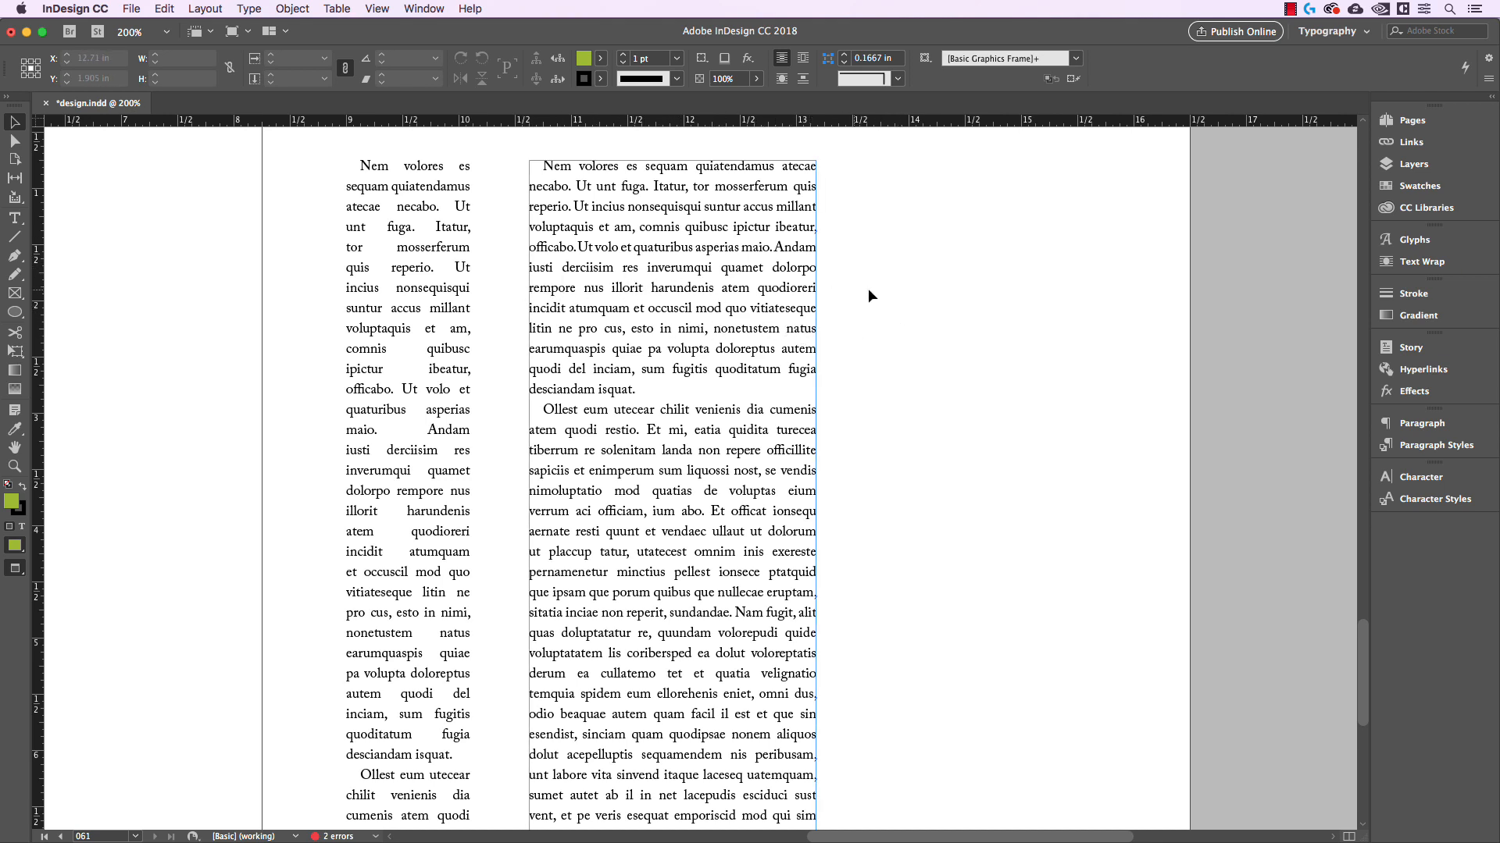
Turn on hyphenation for the text in both the narrow and the wide frames
{"action": "scroll", "coordinate": [918, 280], "scroll_direction": "up", "scroll_amount": 1}
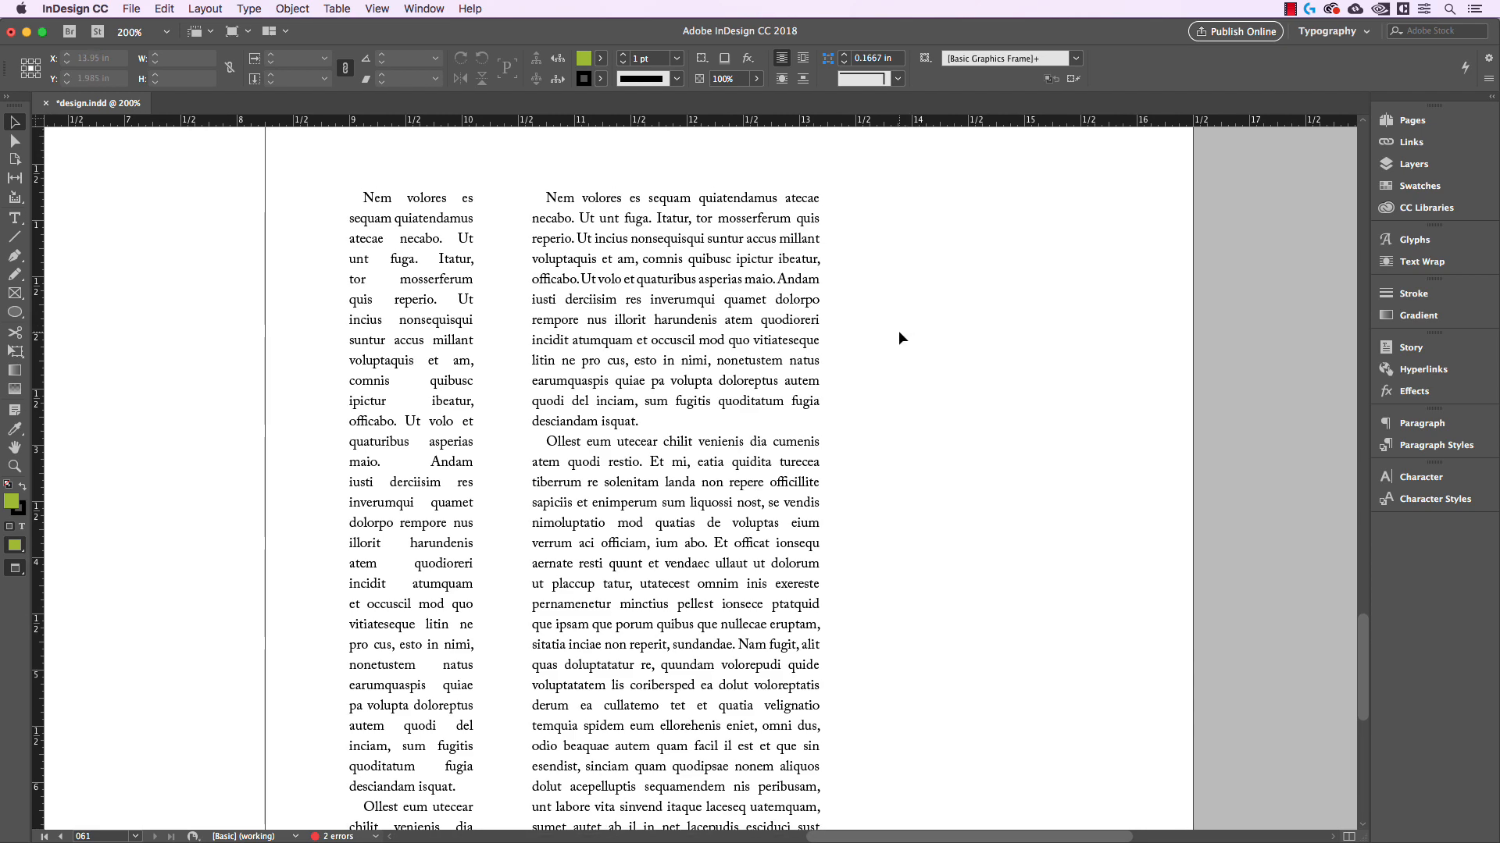
{"action": "key", "text": "super+equal"}
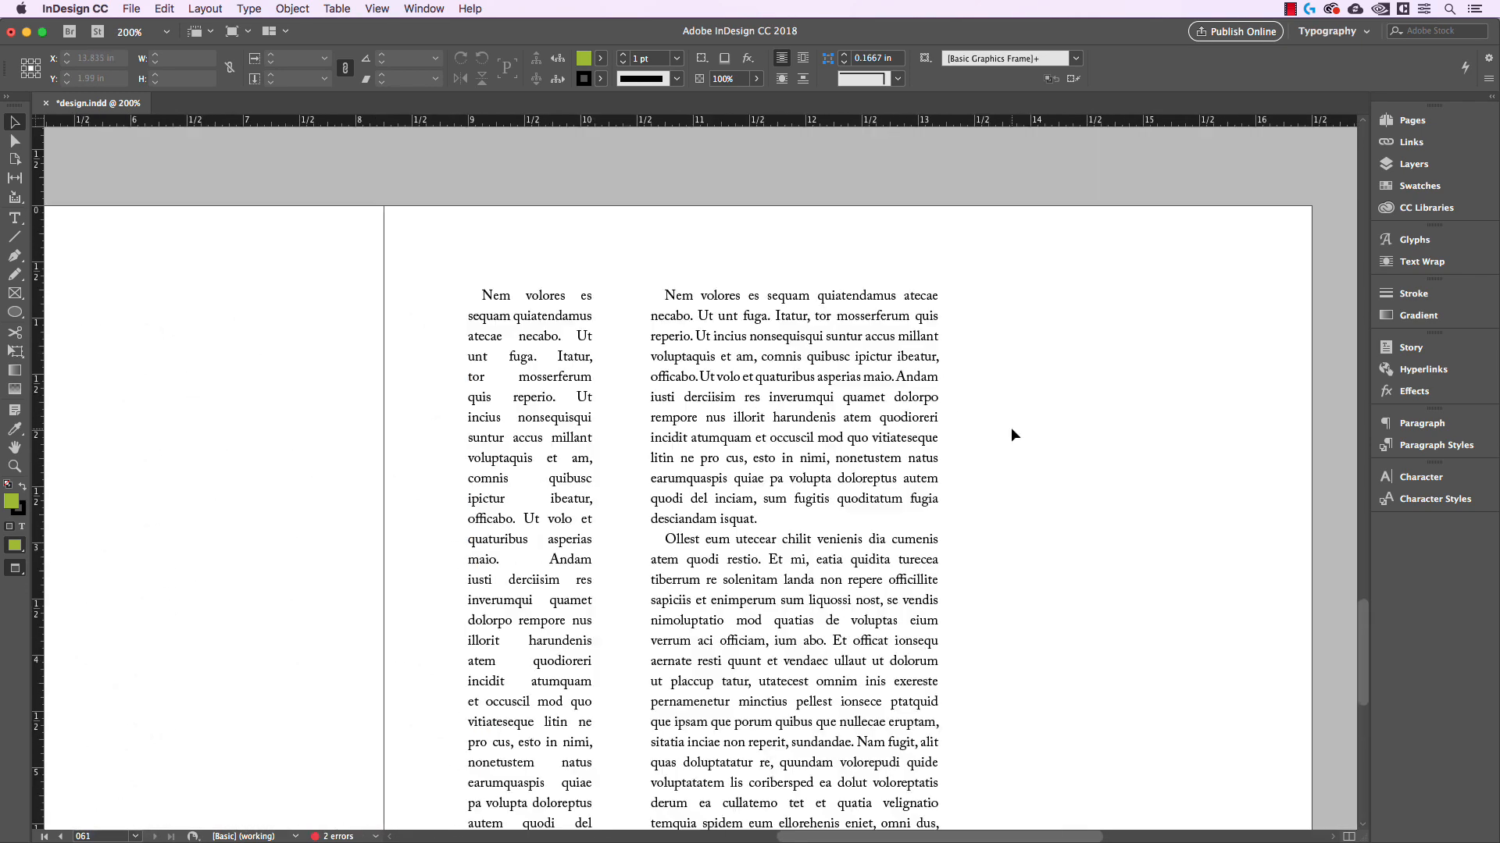
{"action": "scroll", "coordinate": [1011, 428], "scroll_direction": "down", "scroll_amount": 1}
{"action": "left_click_drag", "start_coordinate": [1010, 428], "coordinate": [974, 422]}
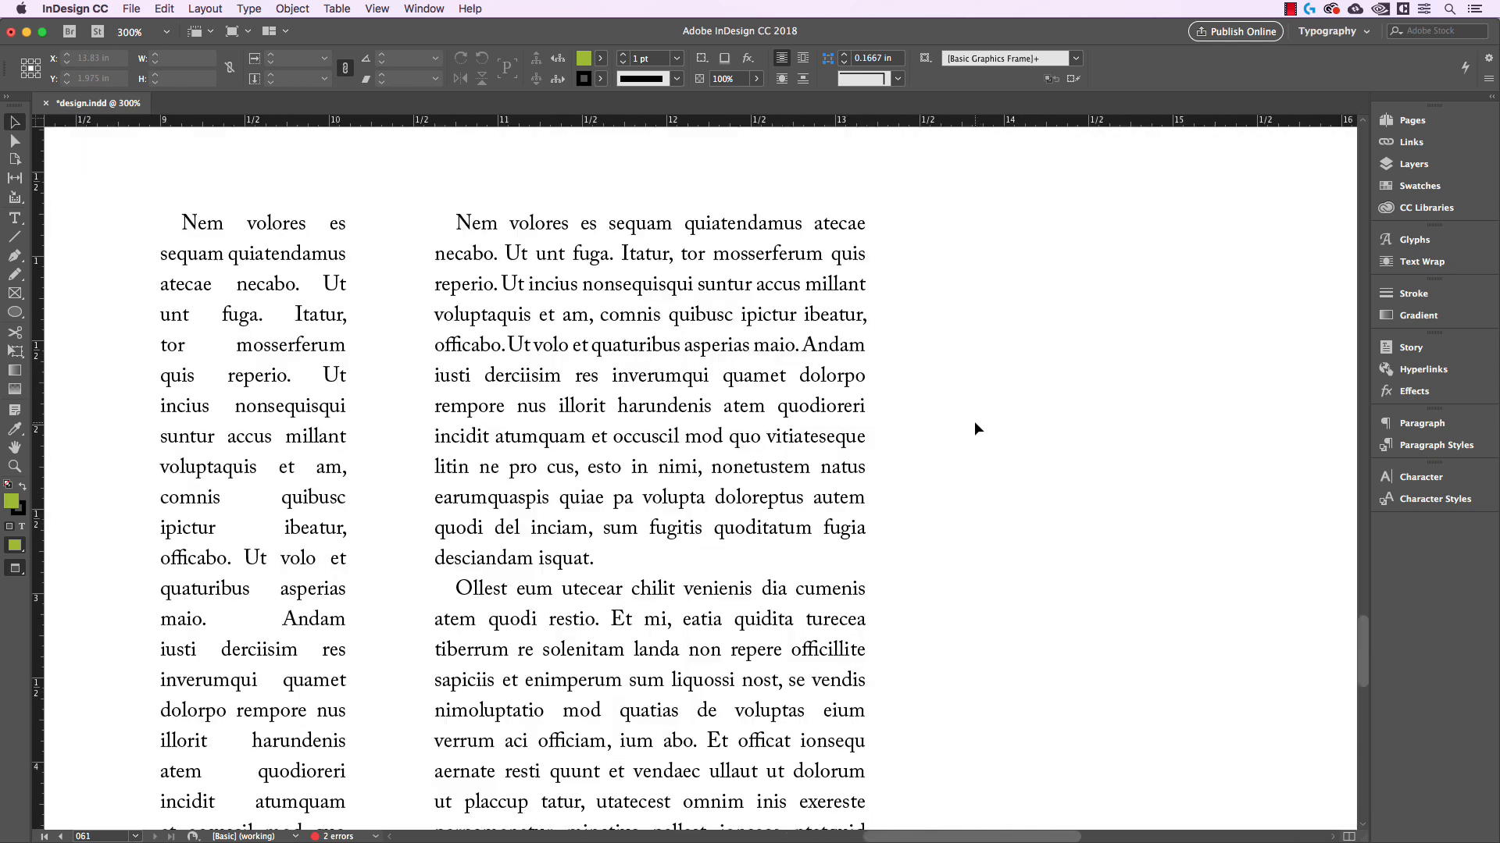
{"action": "key", "text": "super+equal"}
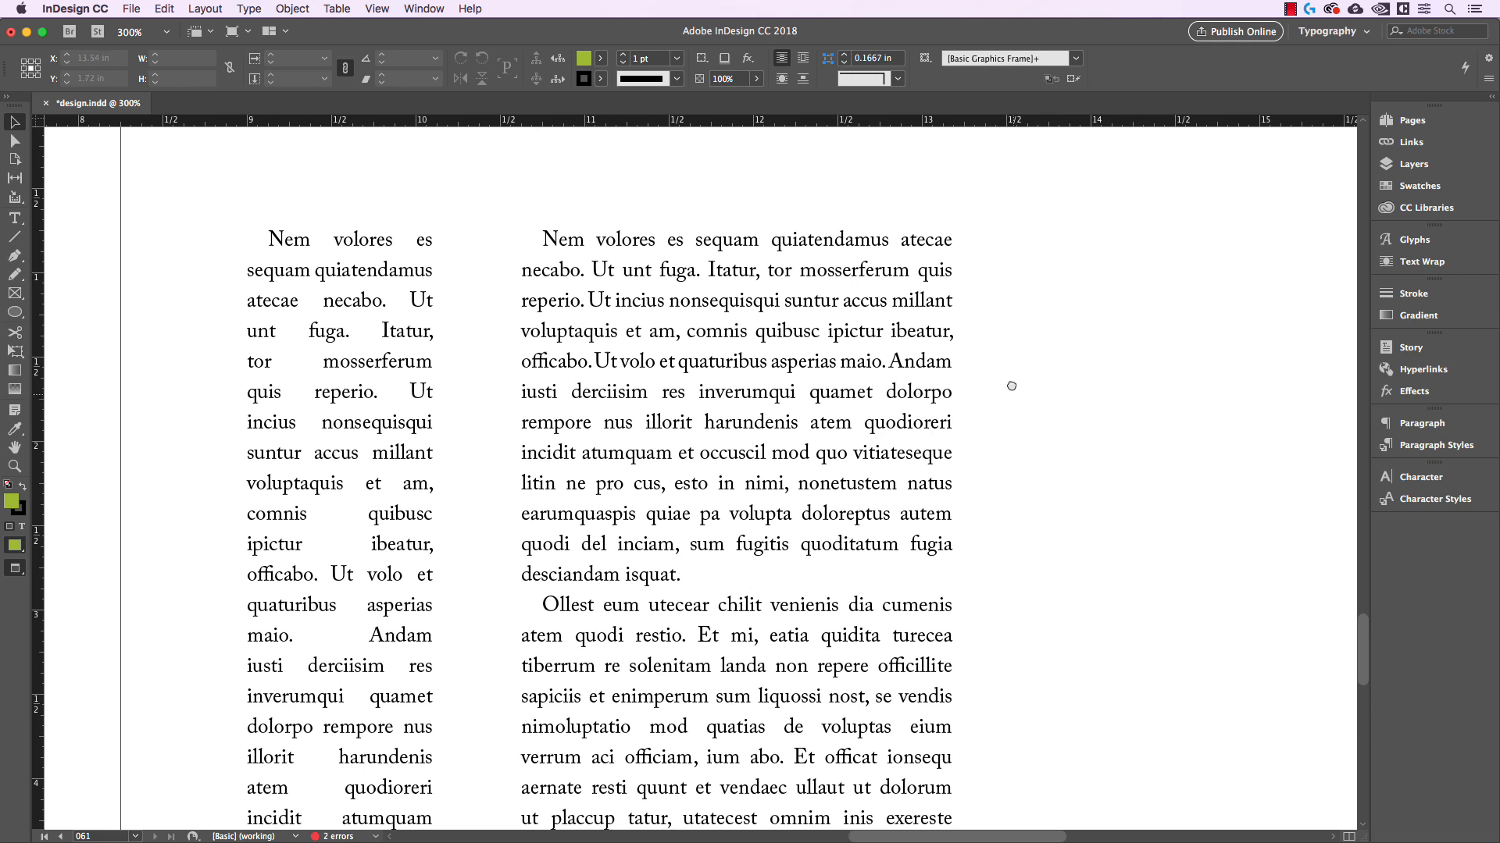
{"action": "scroll", "coordinate": [997, 365], "scroll_direction": "down", "scroll_amount": 1}
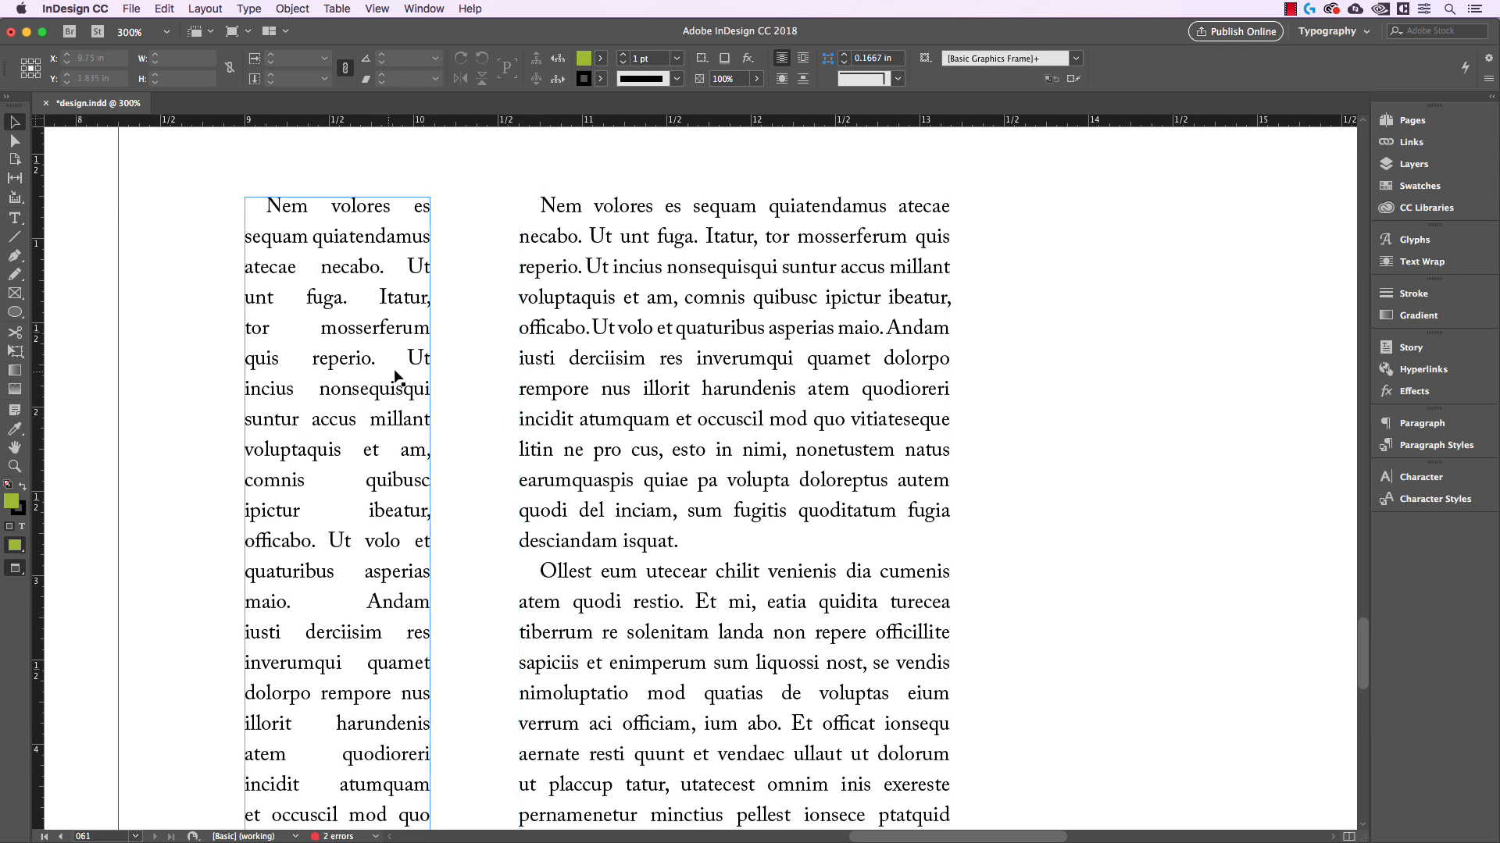
{"action": "left_click", "coordinate": [414, 195]}
{"action": "left_click_drag", "start_coordinate": [385, 184], "coordinate": [887, 359]}
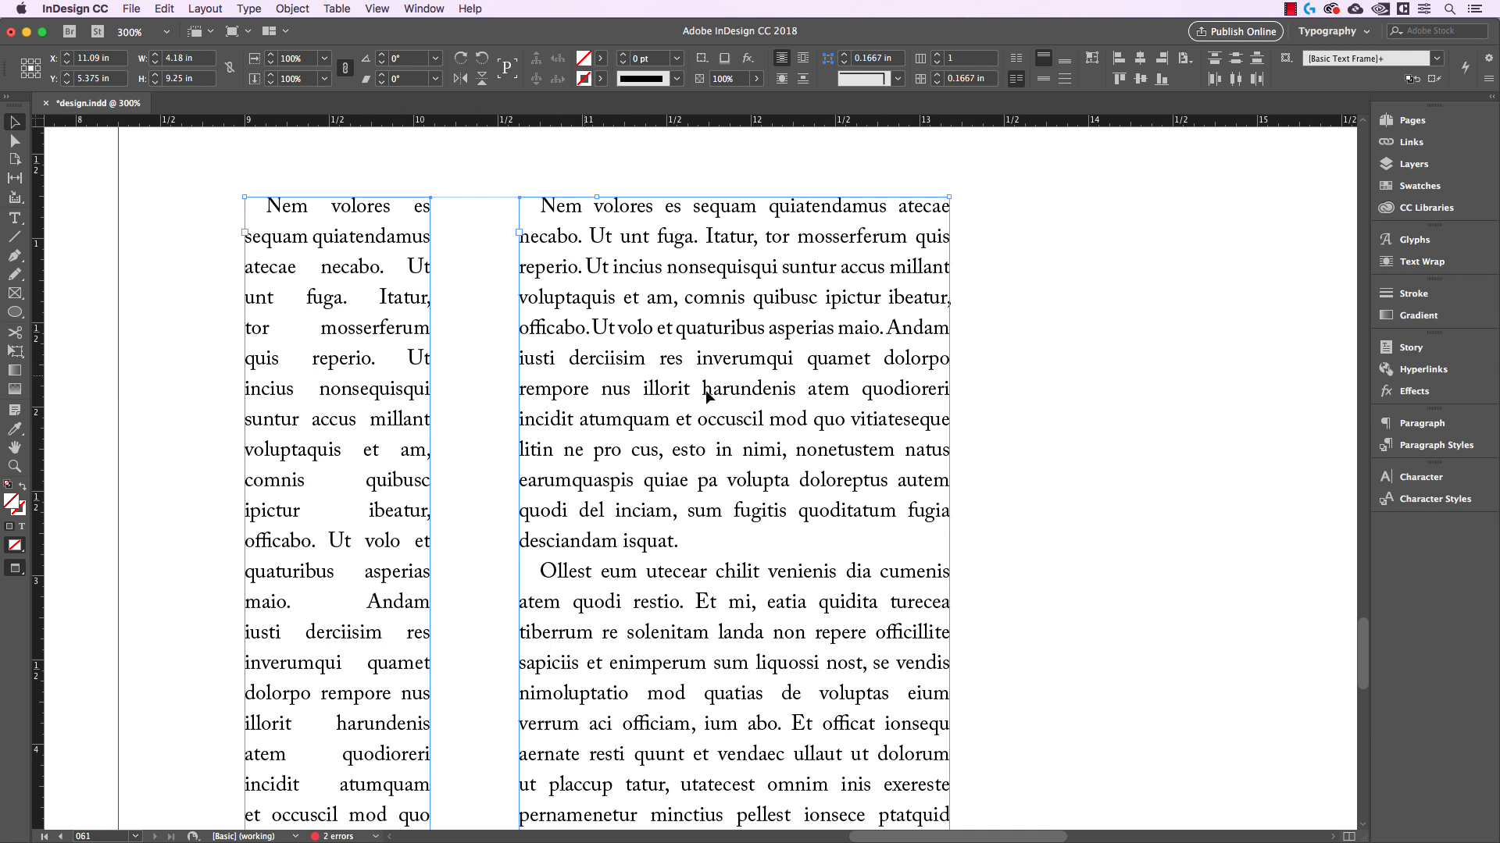
{"action": "left_click", "coordinate": [1417, 423]}
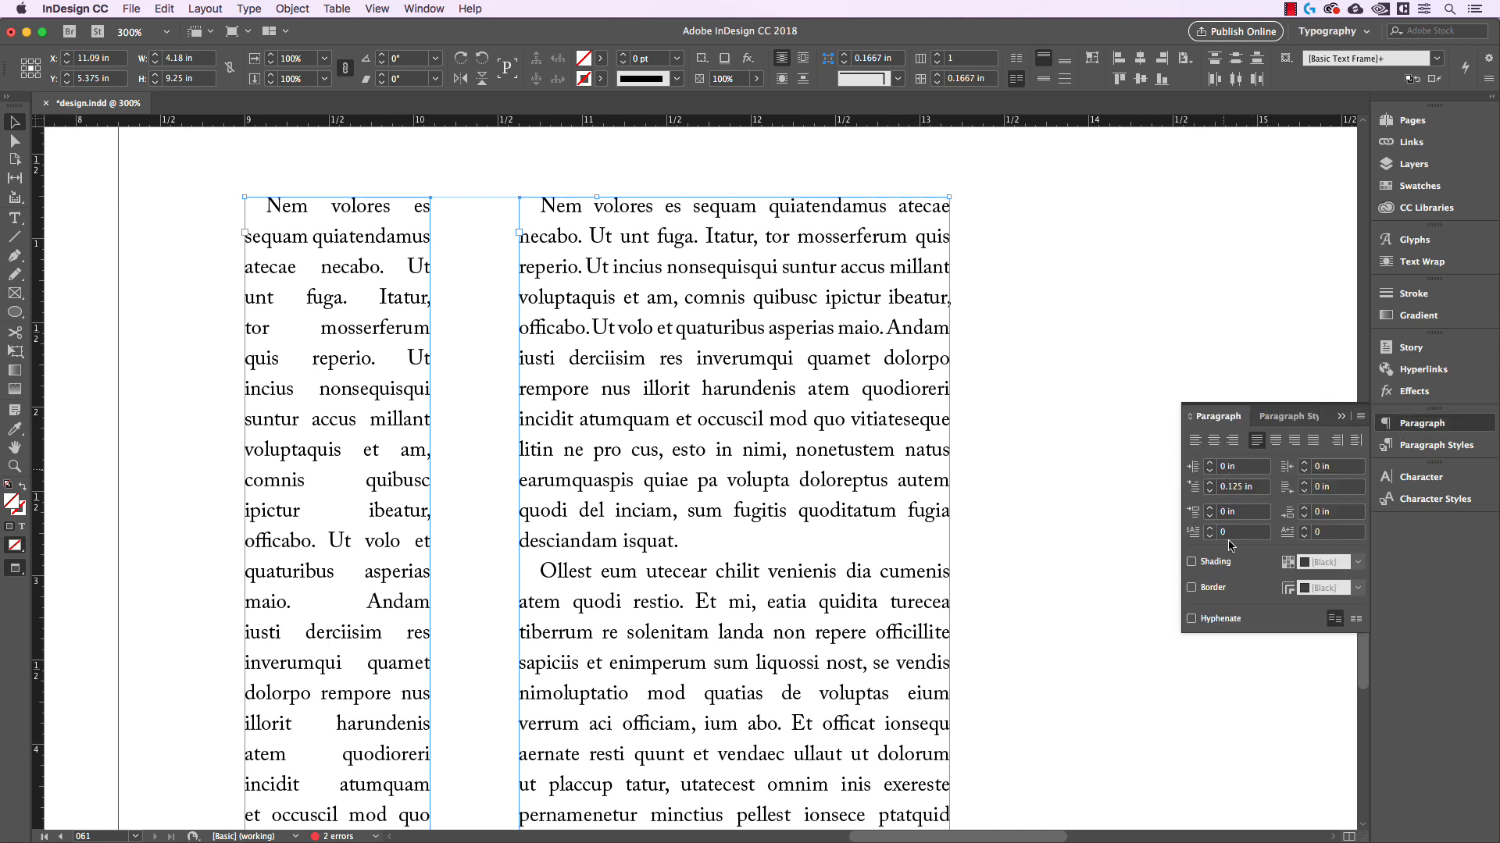
{"action": "left_click", "coordinate": [1191, 620]}
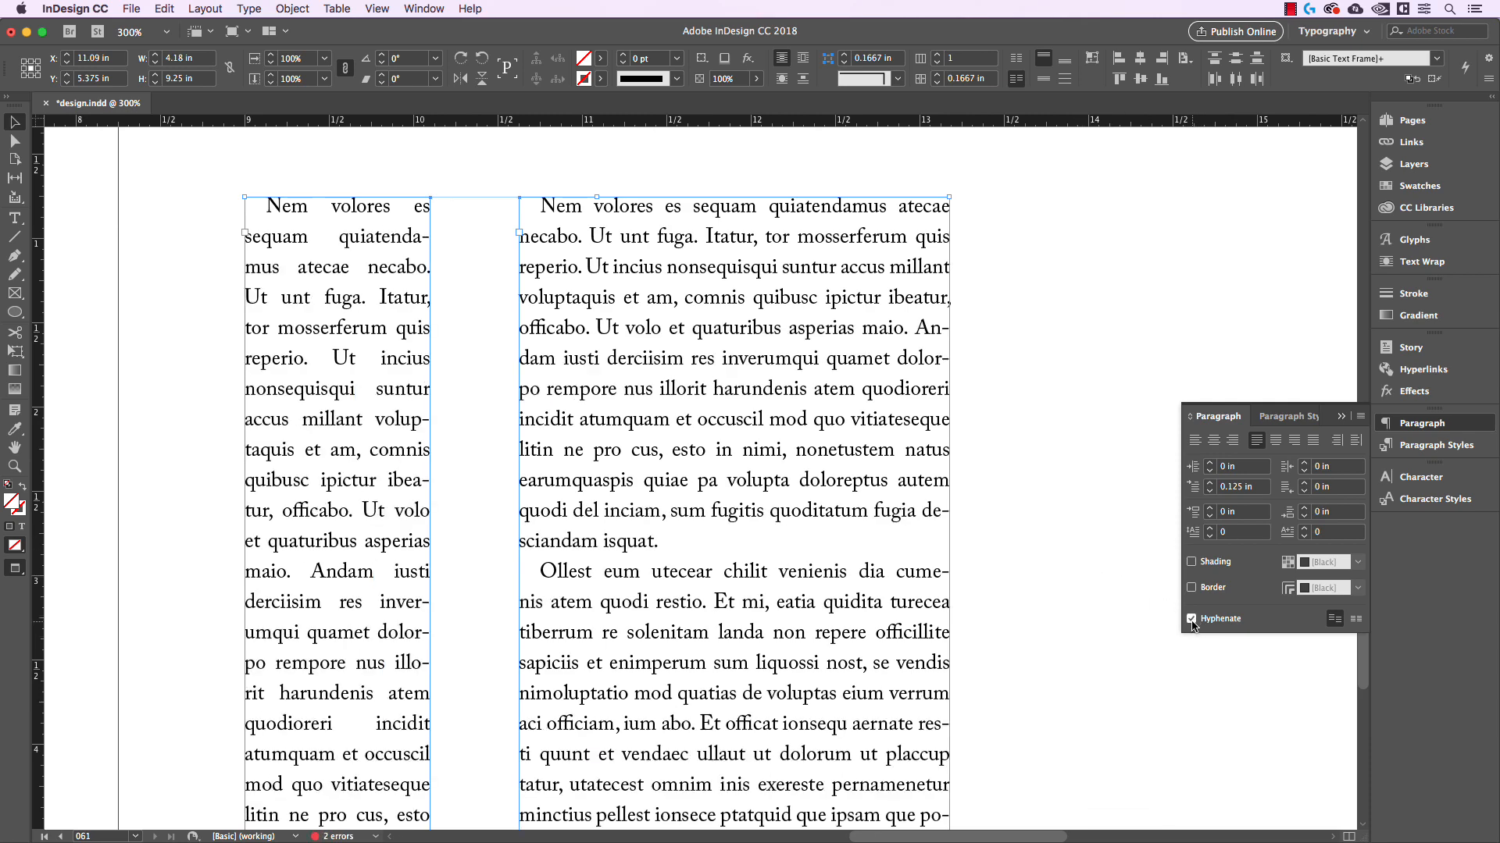
Toggle hyphenation off and on repeatedly to compare the word spacing in both frames, leaving it enabled
{"action": "left_click", "coordinate": [1191, 621]}
{"action": "left_click", "coordinate": [1192, 621]}
{"action": "left_click", "coordinate": [1192, 621]}
{"action": "left_click", "coordinate": [1192, 621]}
{"action": "left_click", "coordinate": [1192, 621]}
{"action": "left_click", "coordinate": [1192, 621]}
{"action": "left_click", "coordinate": [1192, 620]}
{"action": "left_click", "coordinate": [1192, 620]}
Examine the hyphenated line breaks and word spacing in the narrow and wide columns
{"action": "scroll", "coordinate": [415, 529], "scroll_direction": "down", "scroll_amount": 3}
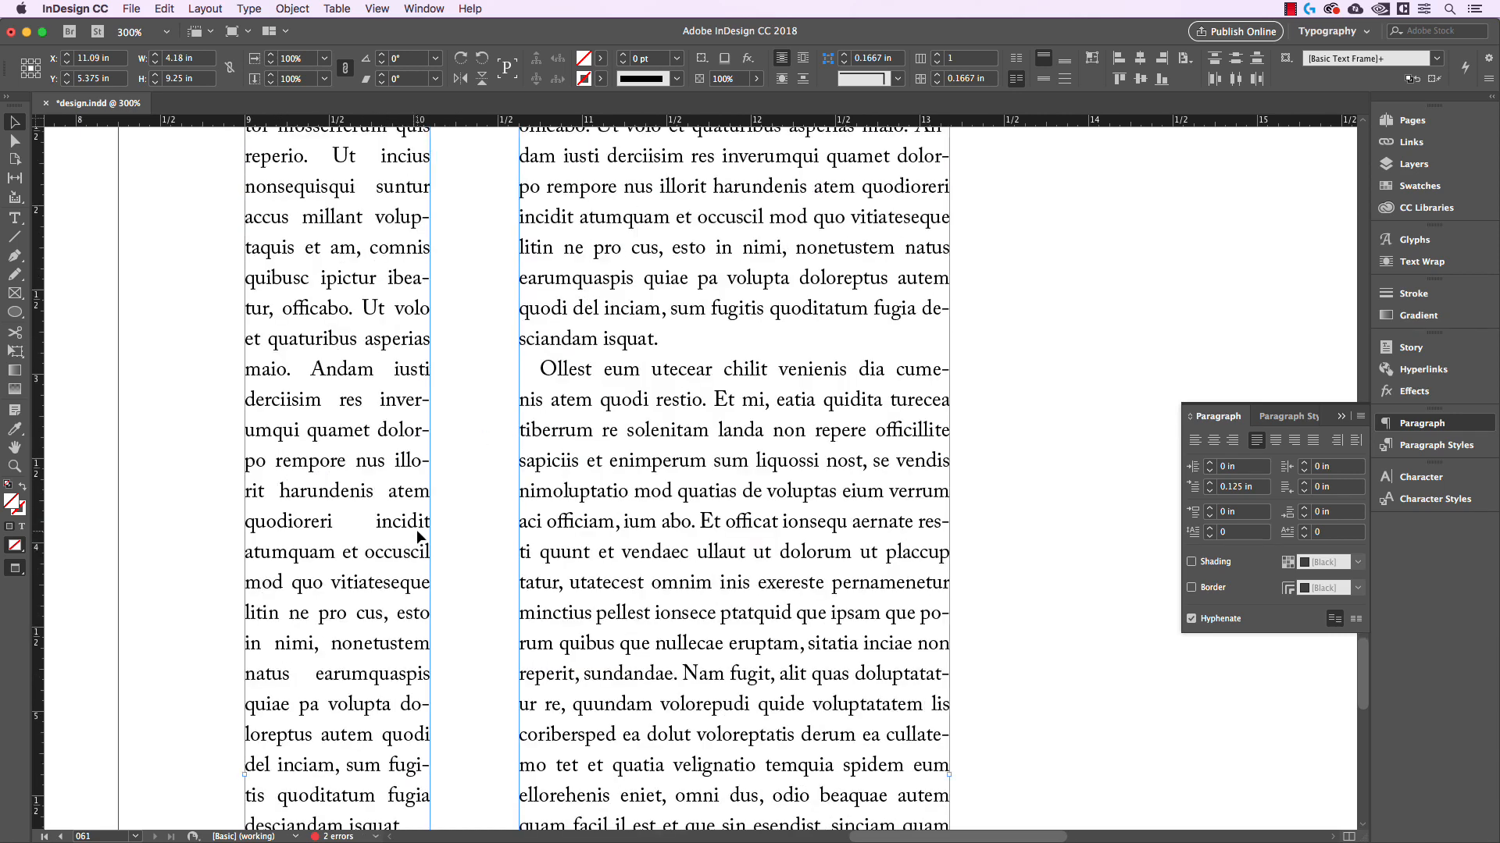
{"action": "scroll", "coordinate": [416, 529], "scroll_direction": "down", "scroll_amount": 2}
{"action": "scroll", "coordinate": [415, 324], "scroll_direction": "up", "scroll_amount": 2}
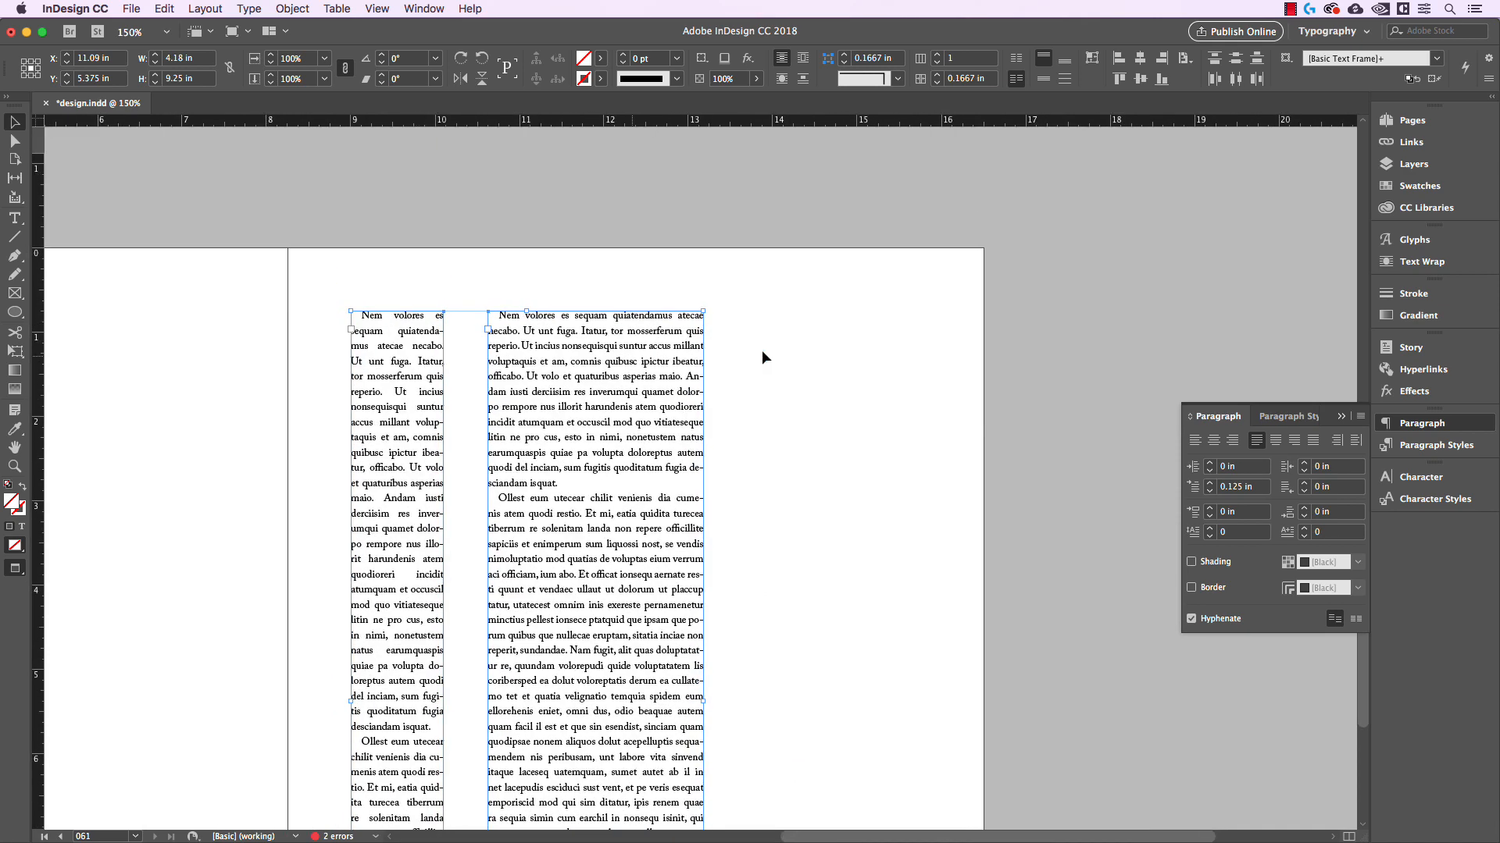
{"action": "left_click", "coordinate": [801, 359]}
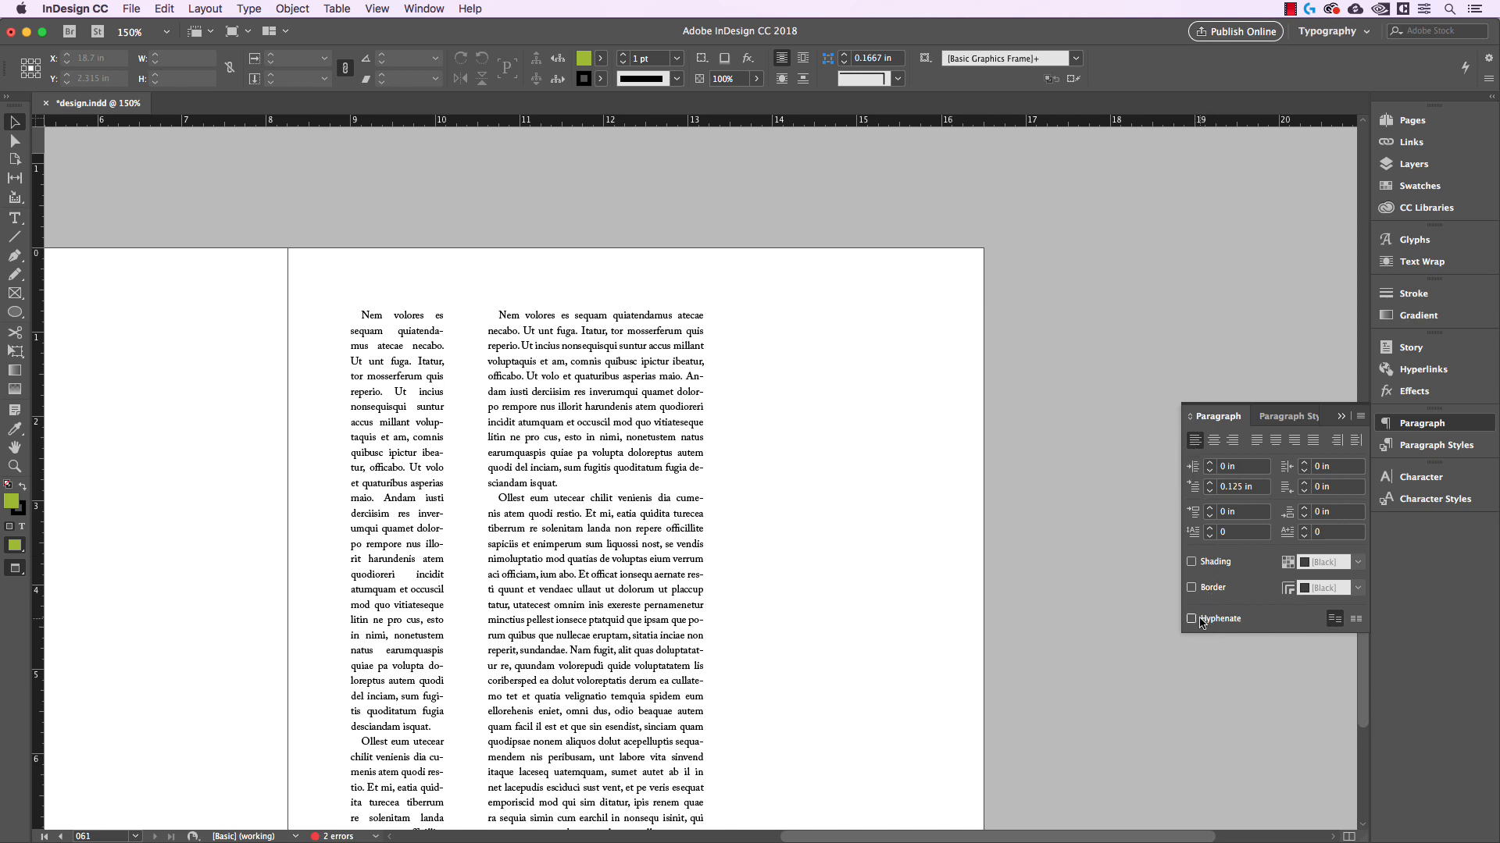
{"action": "scroll", "coordinate": [670, 383], "scroll_direction": "up", "scroll_amount": 1}
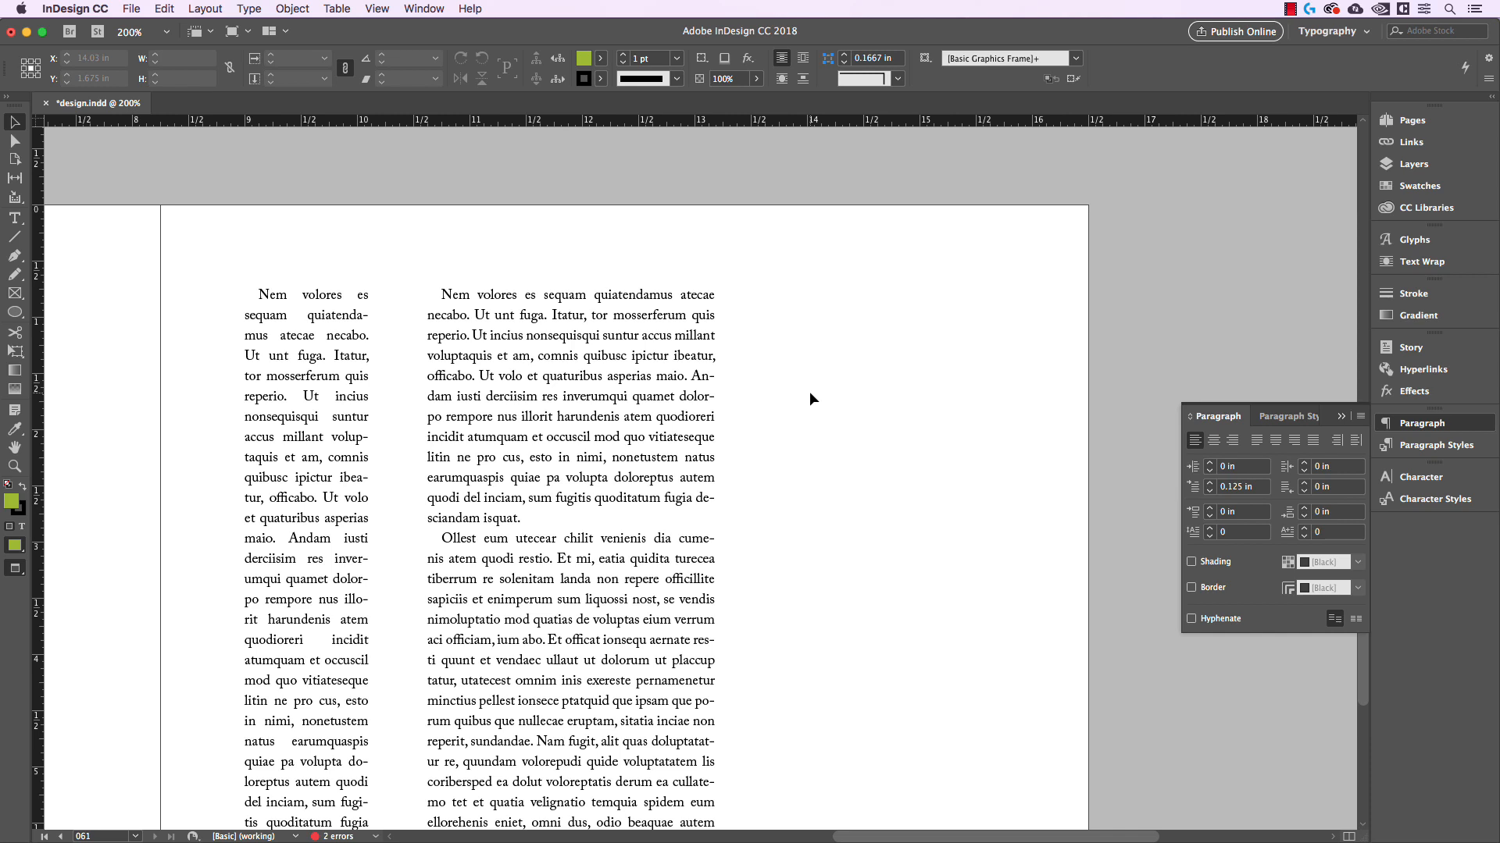
{"action": "scroll", "coordinate": [809, 391], "scroll_direction": "left", "scroll_amount": 2}
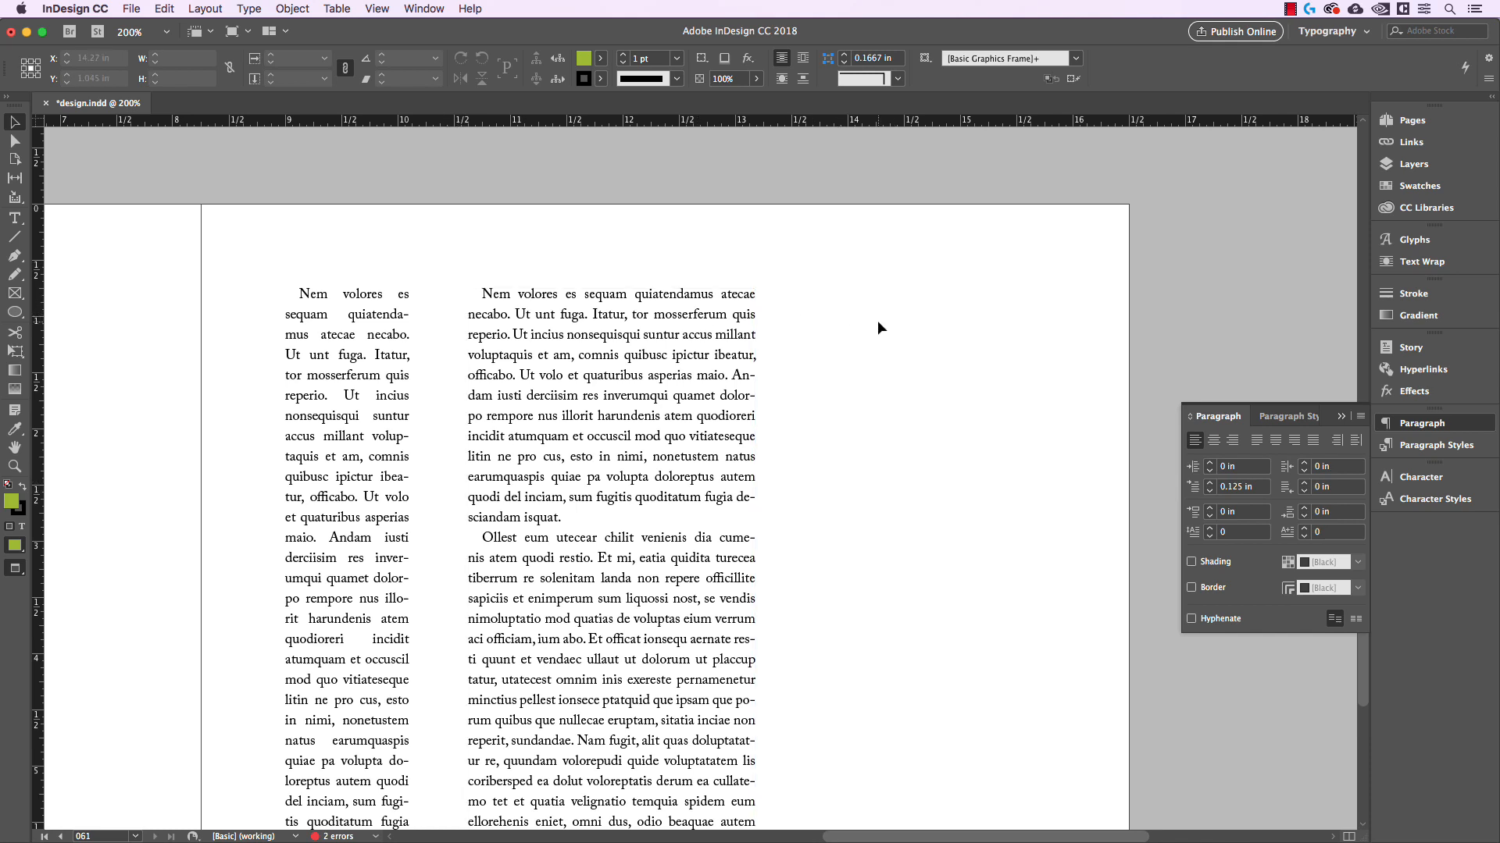
Inspect the narrow and wide columns up close to compare their justified word spacing
{"action": "left_click", "coordinate": [742, 317]}
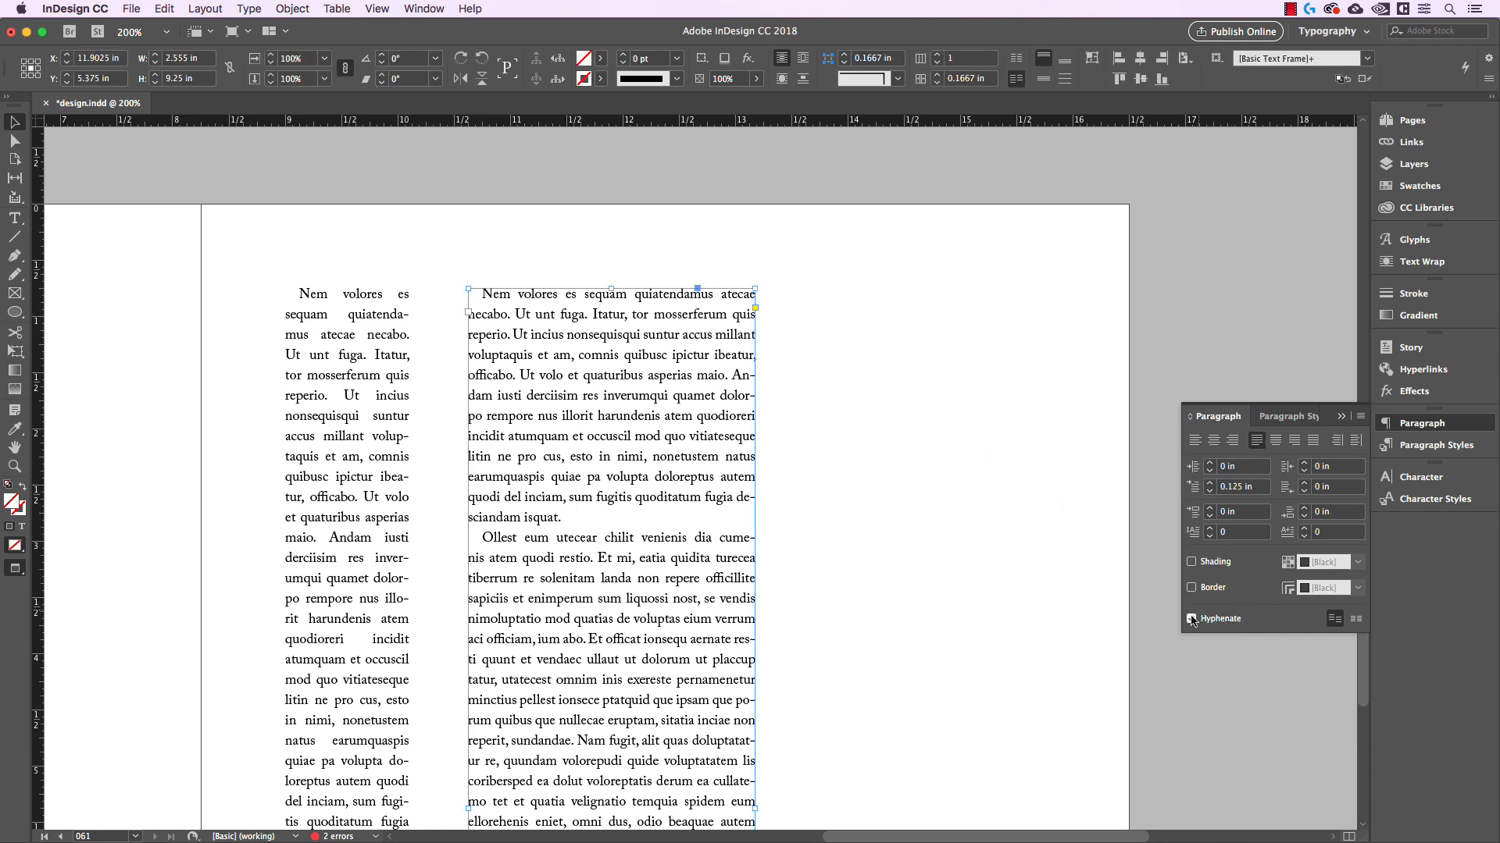
{"action": "left_click", "coordinate": [911, 456]}
{"action": "left_click_drag", "start_coordinate": [911, 457], "coordinate": [977, 425]}
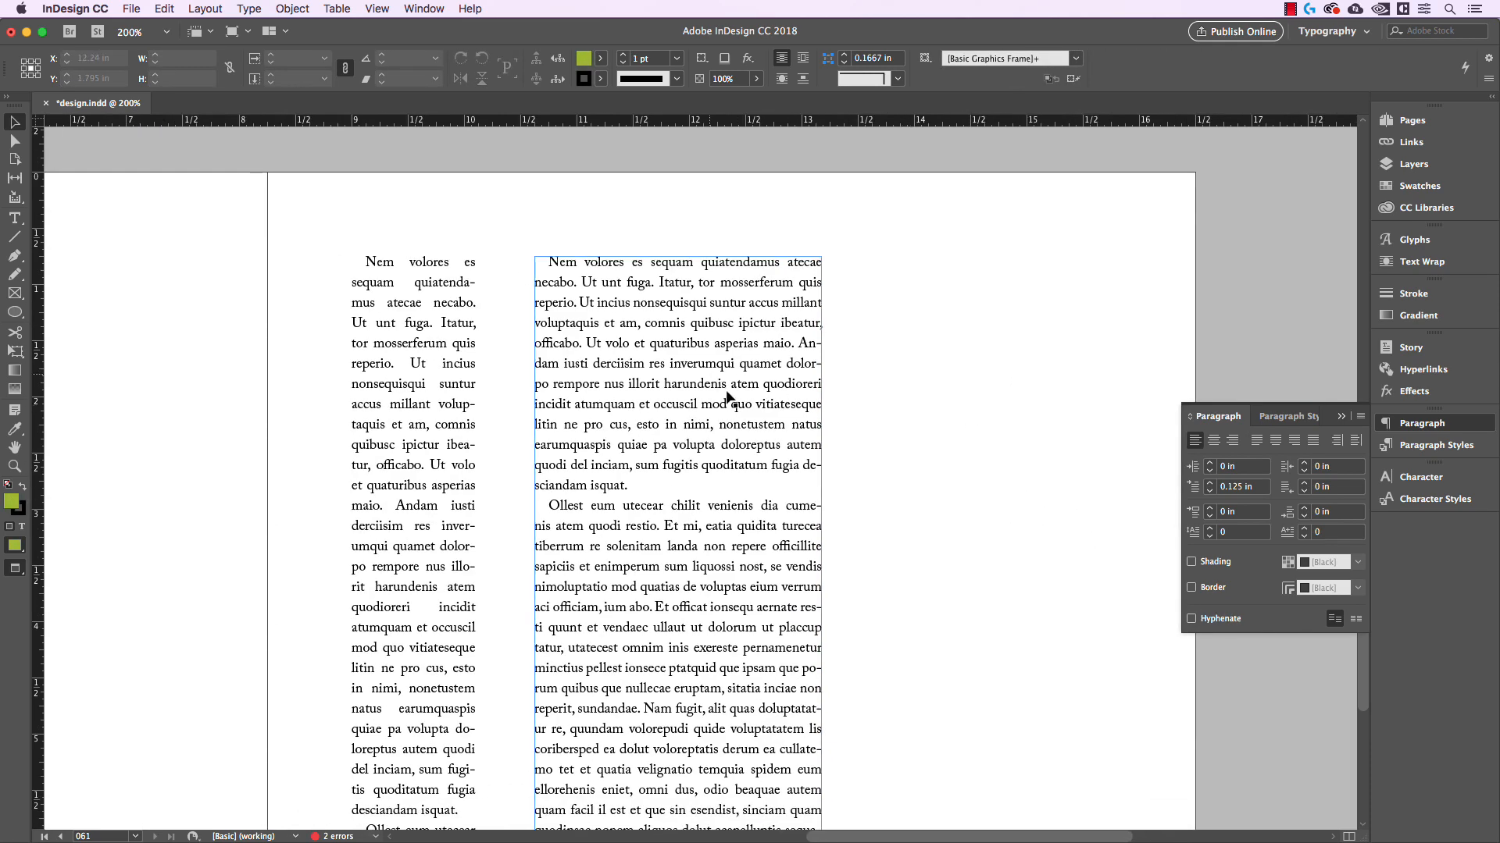
{"action": "key", "text": "super+equal"}
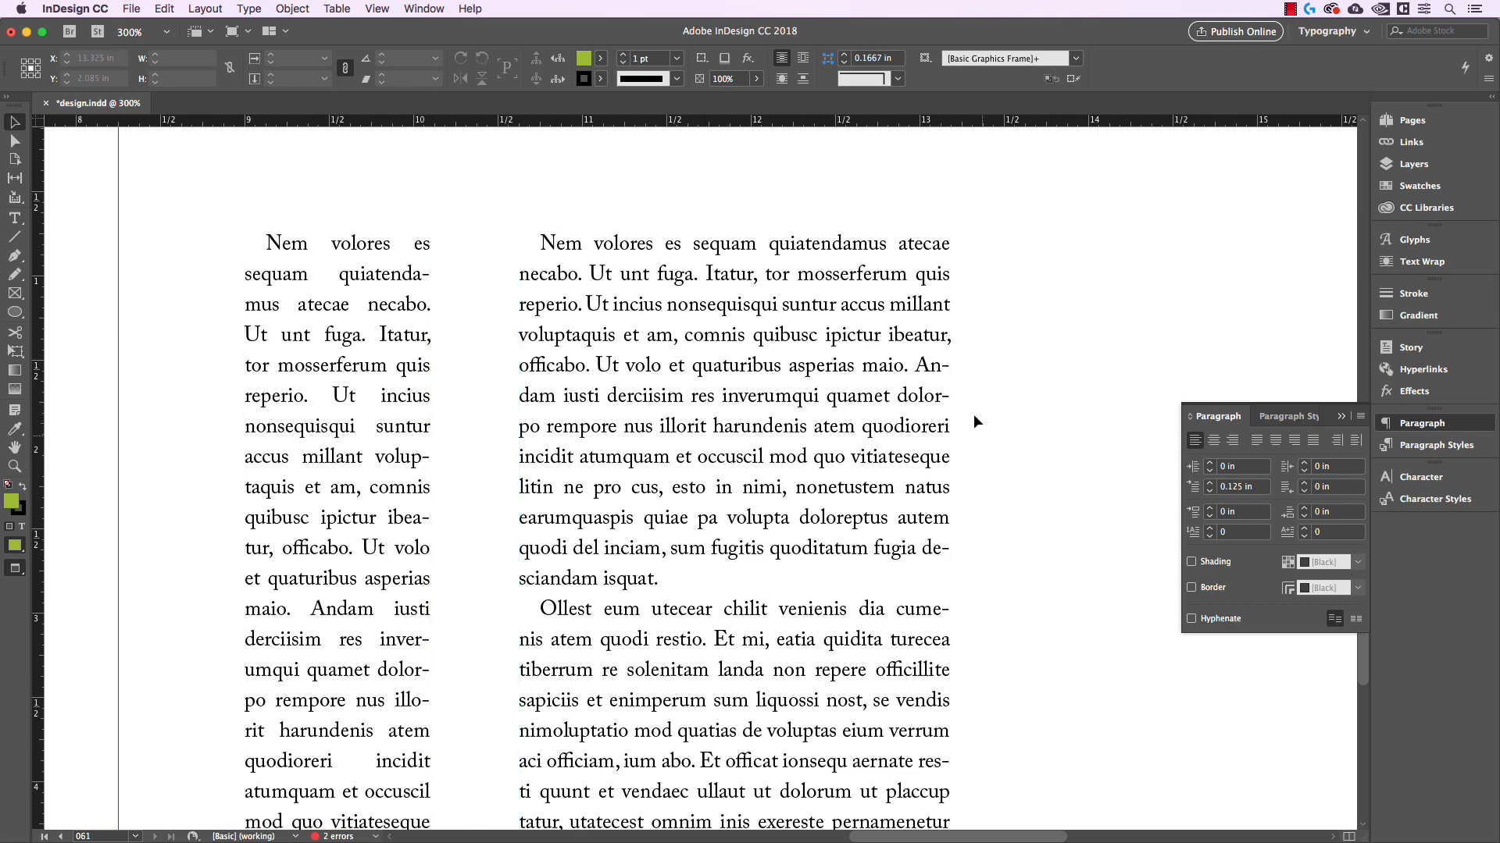
{"action": "scroll", "coordinate": [1042, 490], "scroll_direction": "down", "scroll_amount": 1}
{"action": "left_click_drag", "start_coordinate": [1042, 490], "coordinate": [1002, 452]}
{"action": "key", "text": "super+minus"}
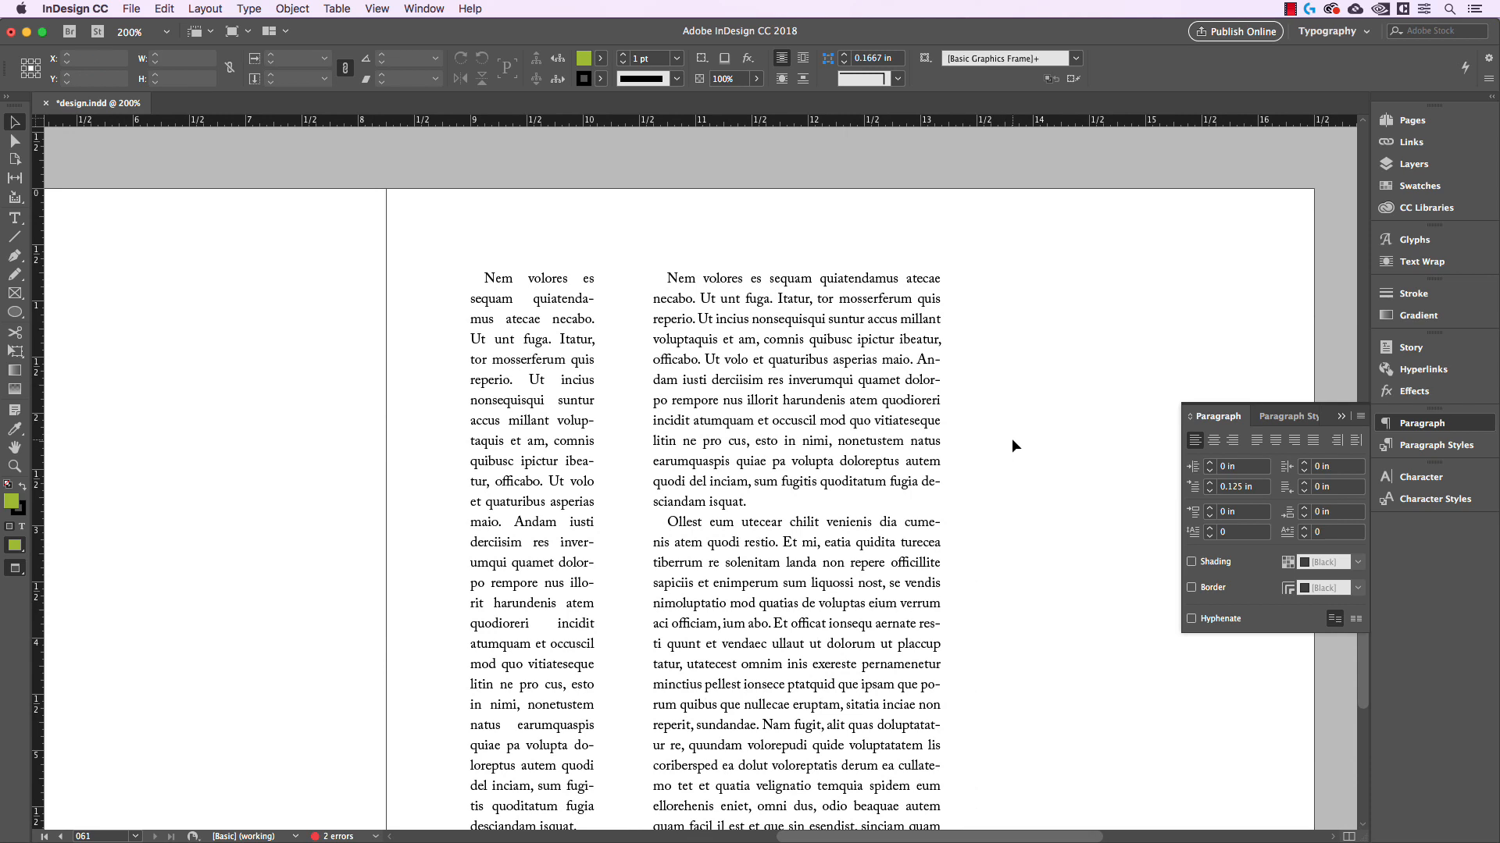
{"action": "left_click_drag", "start_coordinate": [1041, 436], "coordinate": [1013, 431]}
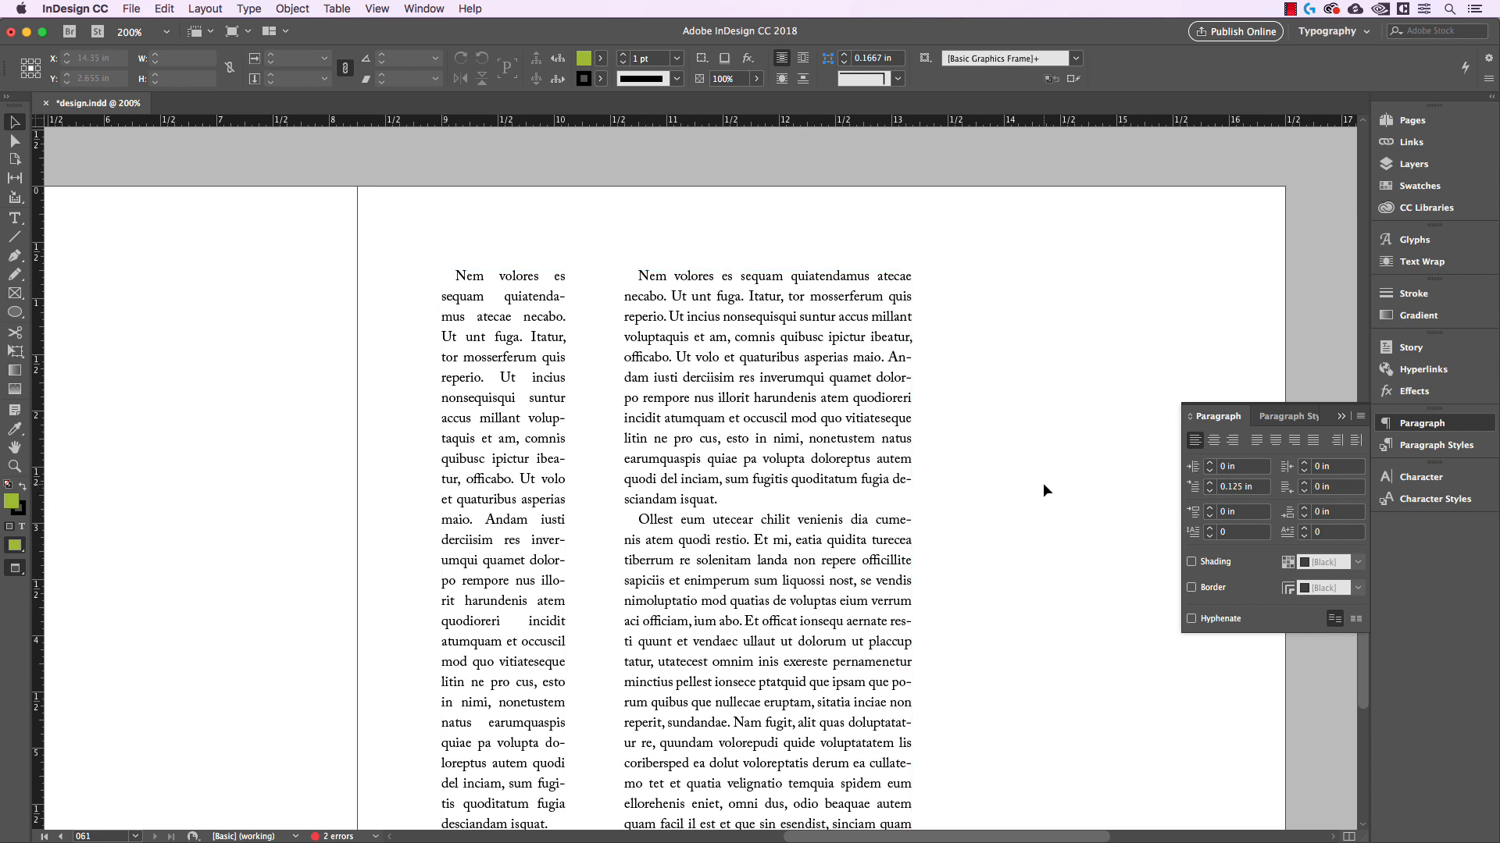
Delete the wide text frame and widen the remaining narrow frame to about 2.08 in
{"action": "left_click", "coordinate": [898, 461]}
{"action": "key", "text": "Delete"}
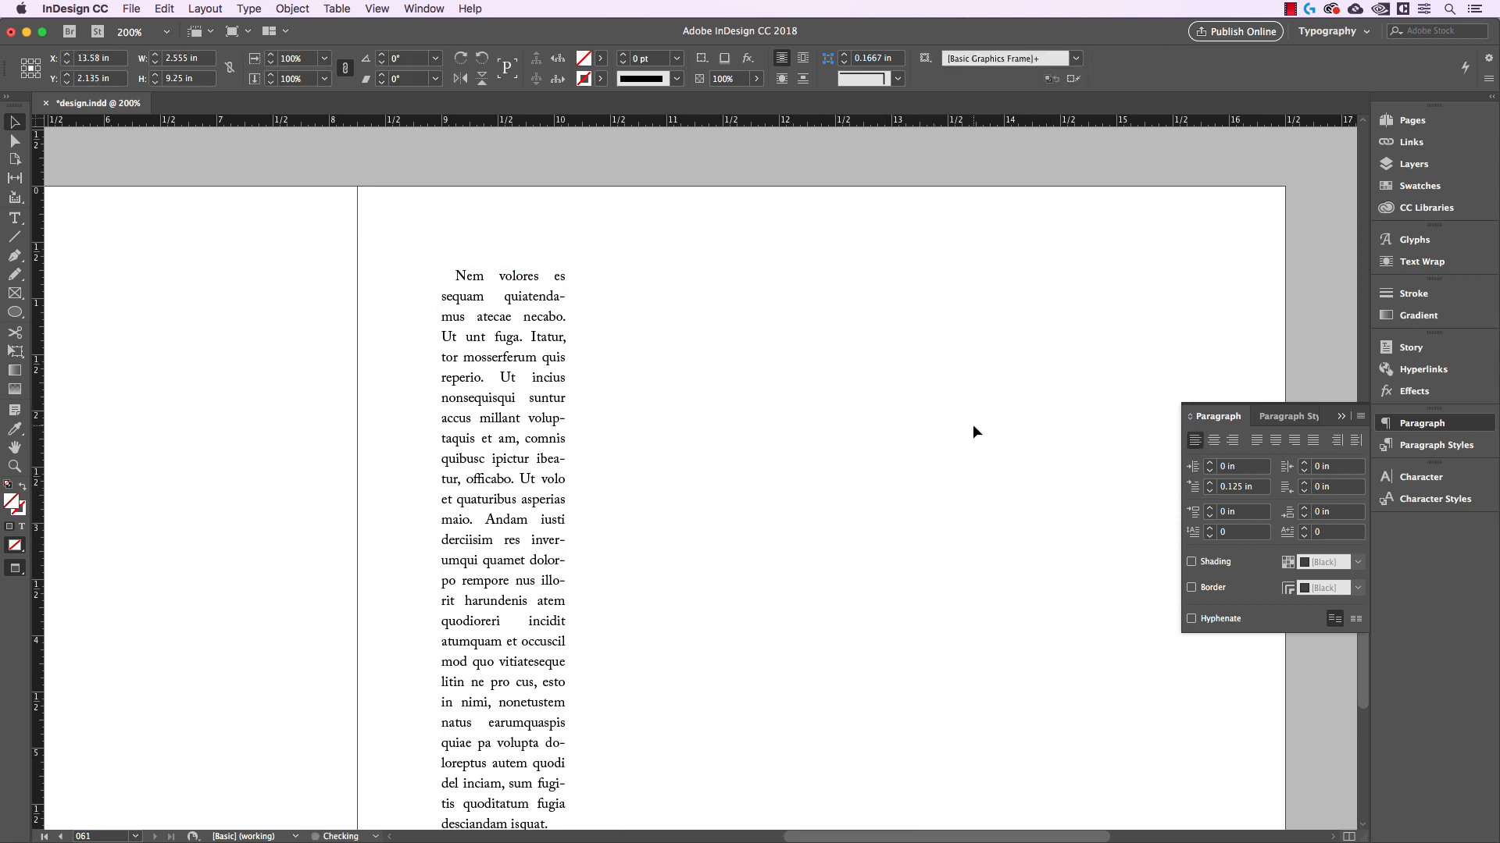
{"action": "left_click", "coordinate": [514, 473]}
{"action": "key", "text": "super+minus"}
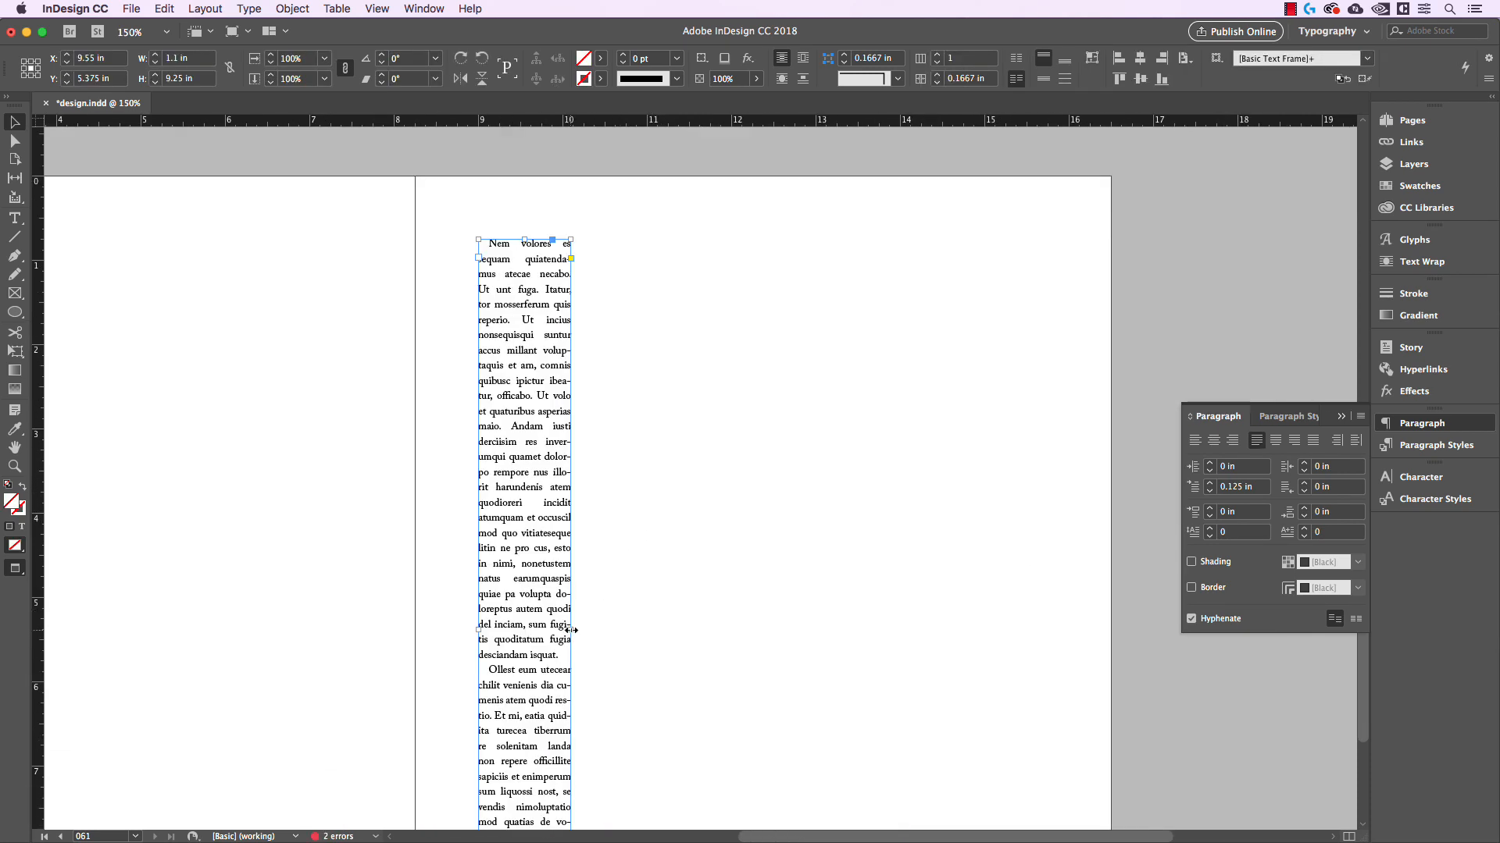
{"action": "left_click_drag", "start_coordinate": [570, 631], "coordinate": [654, 631]}
{"action": "left_click", "coordinate": [691, 575]}
Open the Justification settings for the widened text frame, move the dialog clear of the text and turn on the preview
{"action": "key", "text": "super+equal"}
{"action": "key", "text": "super+equal"}
{"action": "left_click_drag", "start_coordinate": [676, 449], "coordinate": [706, 540]}
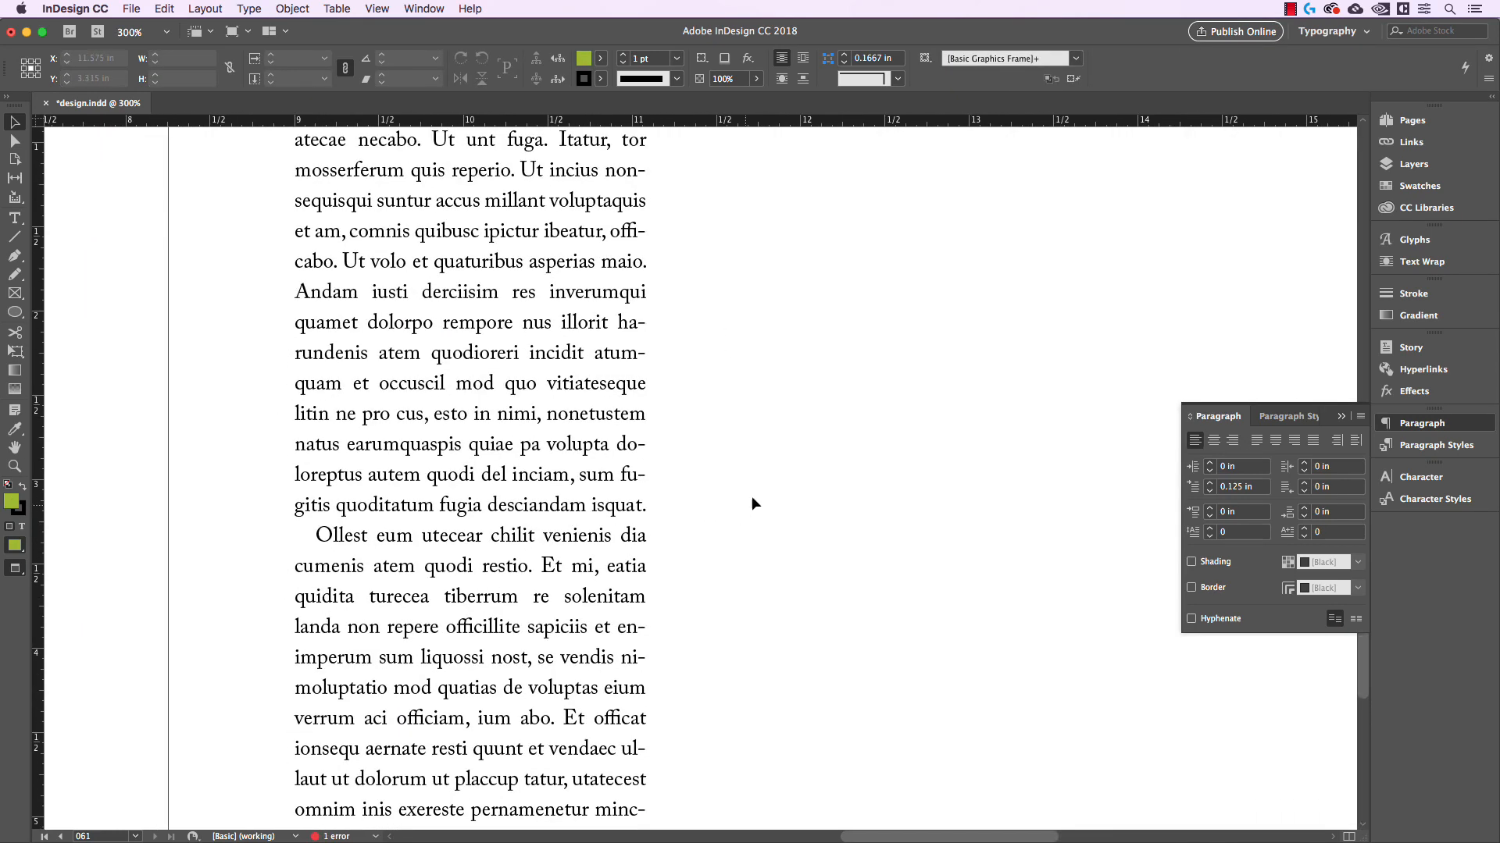
{"action": "left_click_drag", "start_coordinate": [750, 492], "coordinate": [741, 546]}
{"action": "key", "text": "super+minus"}
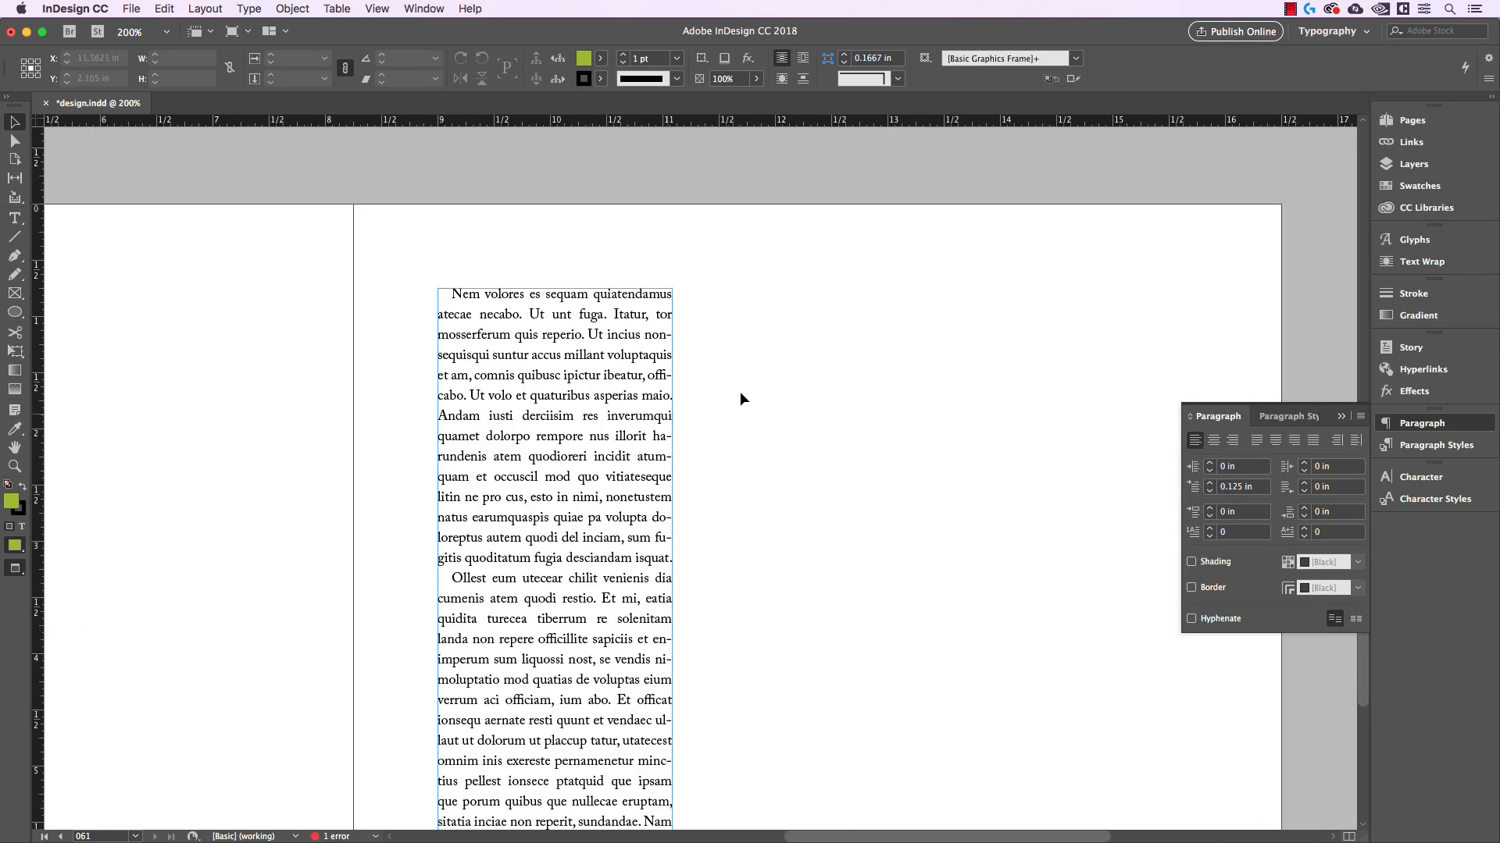
{"action": "left_click", "coordinate": [659, 419]}
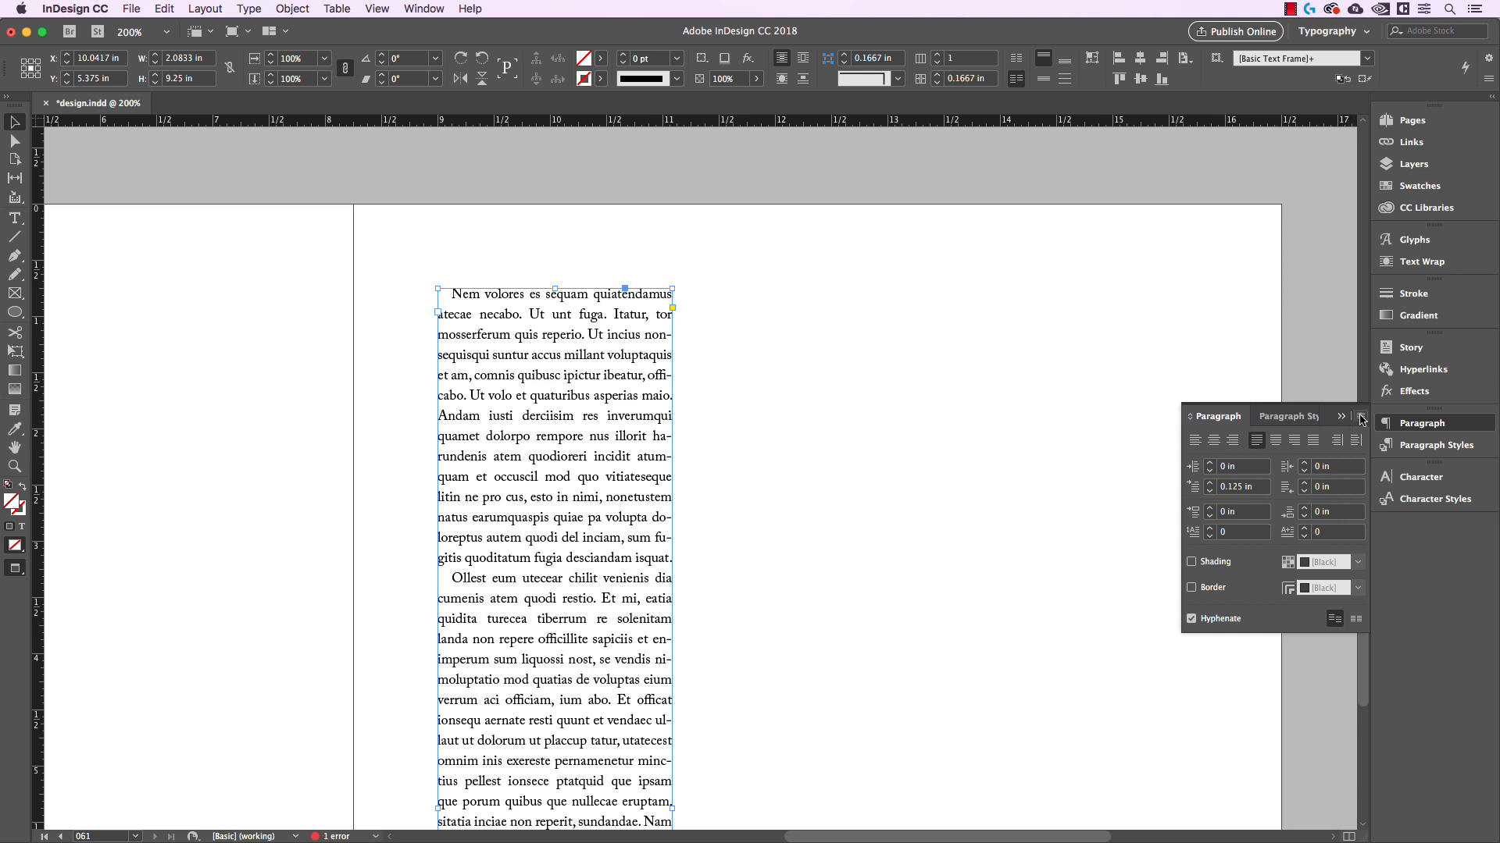
{"action": "left_click", "coordinate": [1360, 419]}
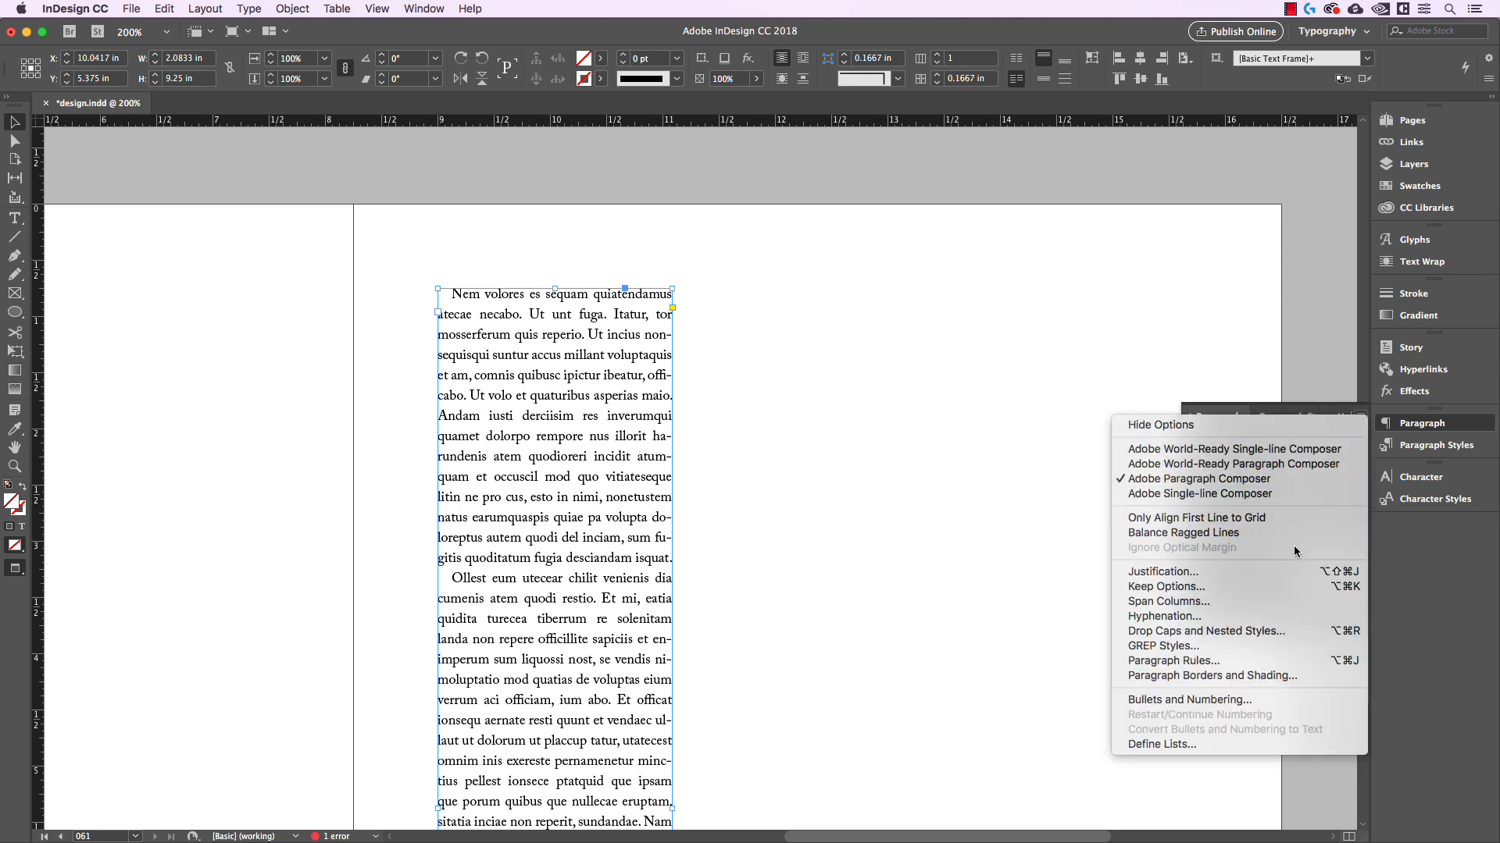
{"action": "left_click", "coordinate": [1268, 574]}
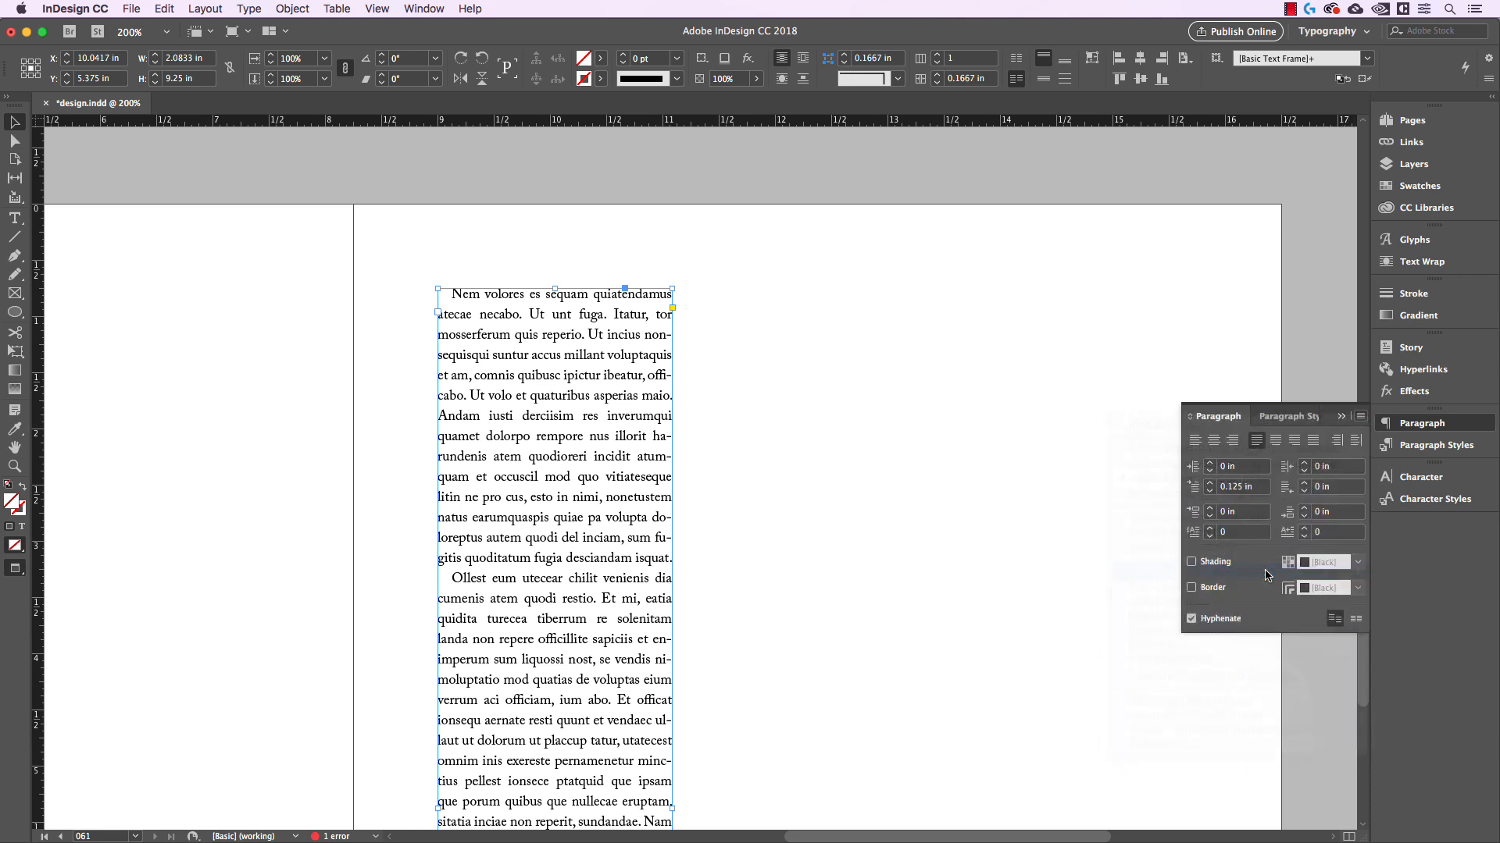
{"action": "left_click_drag", "start_coordinate": [905, 341], "coordinate": [1142, 238]}
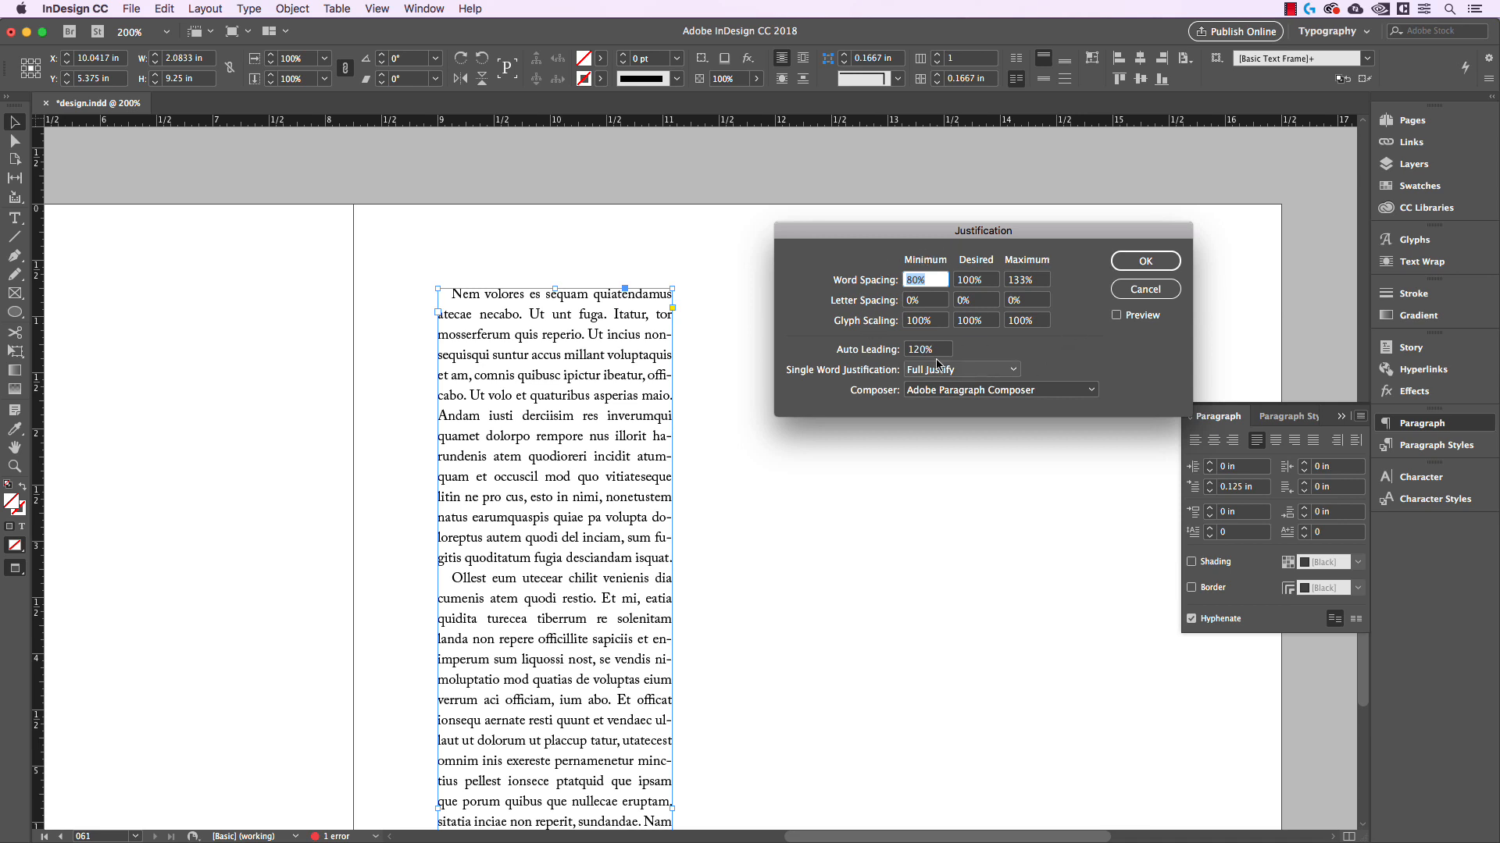
{"action": "left_click", "coordinate": [1116, 316]}
Review the minimum, desired and maximum word spacing values in the Justification settings
{"action": "left_click", "coordinate": [925, 282]}
{"action": "left_click", "coordinate": [959, 281]}
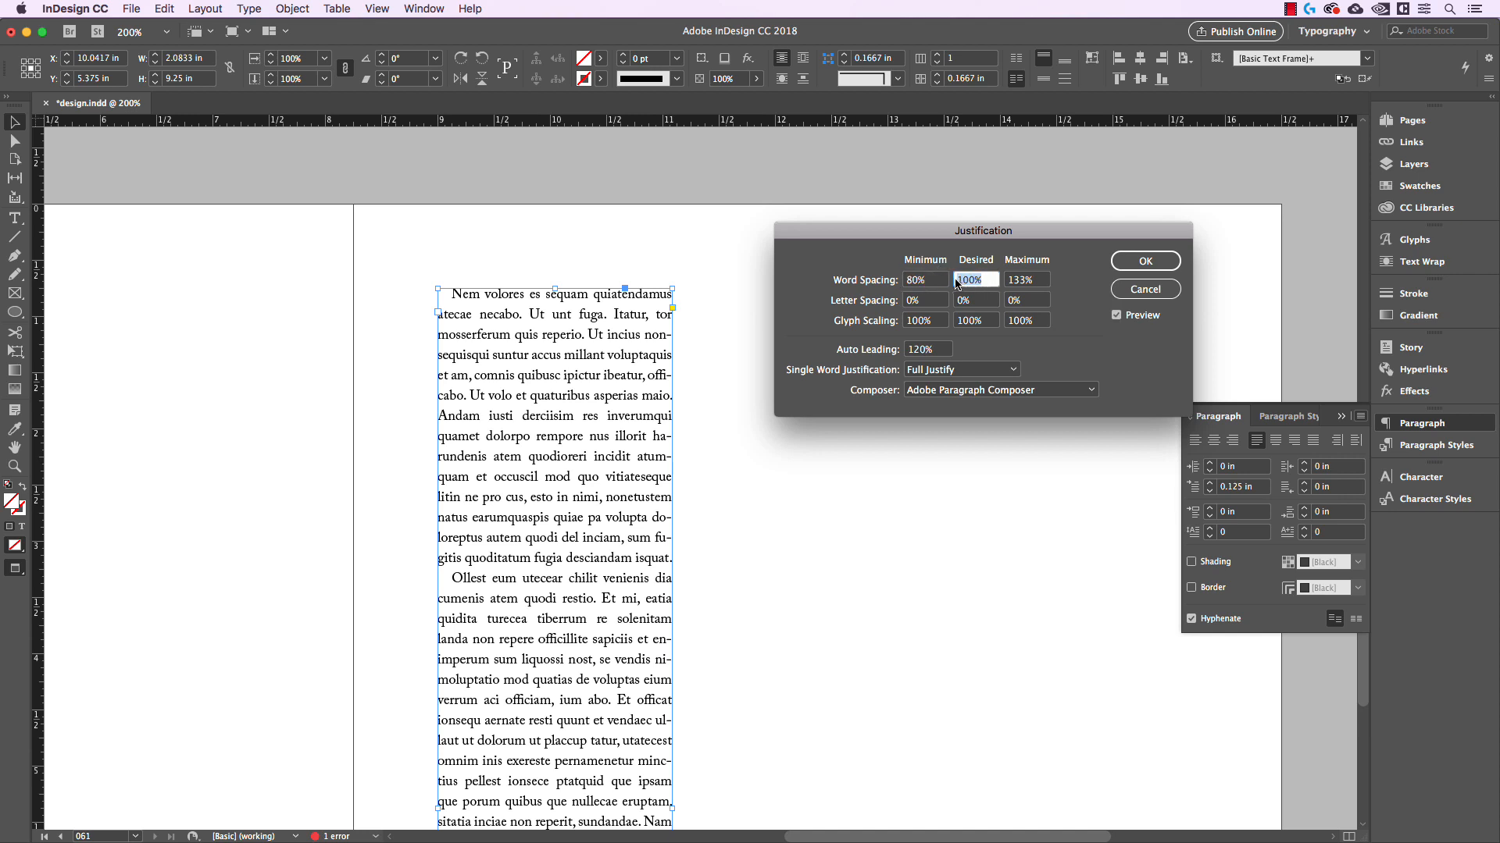
{"action": "left_click", "coordinate": [908, 281]}
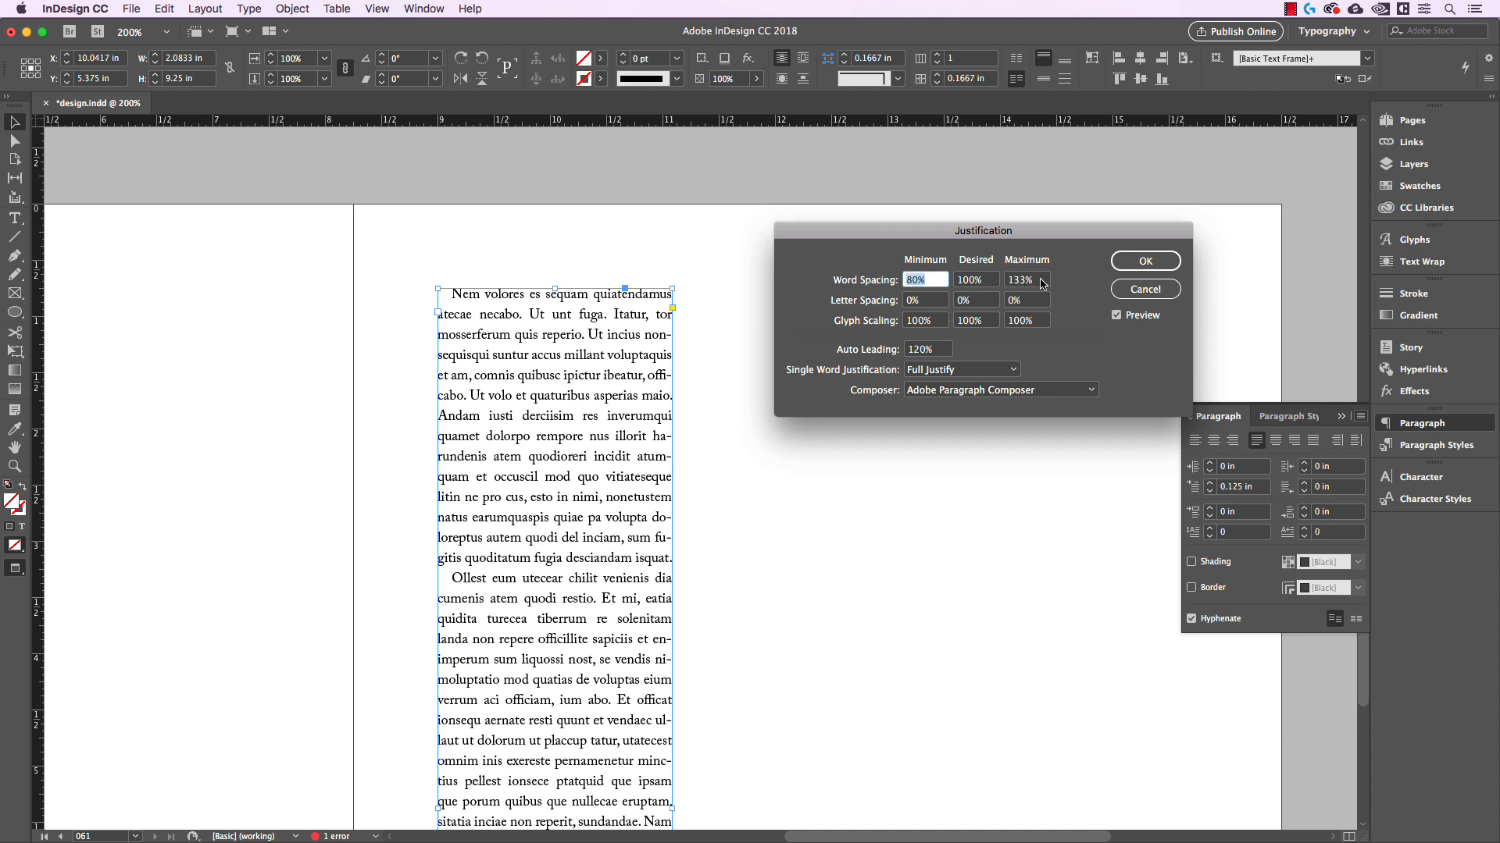
{"action": "left_click", "coordinate": [1005, 281]}
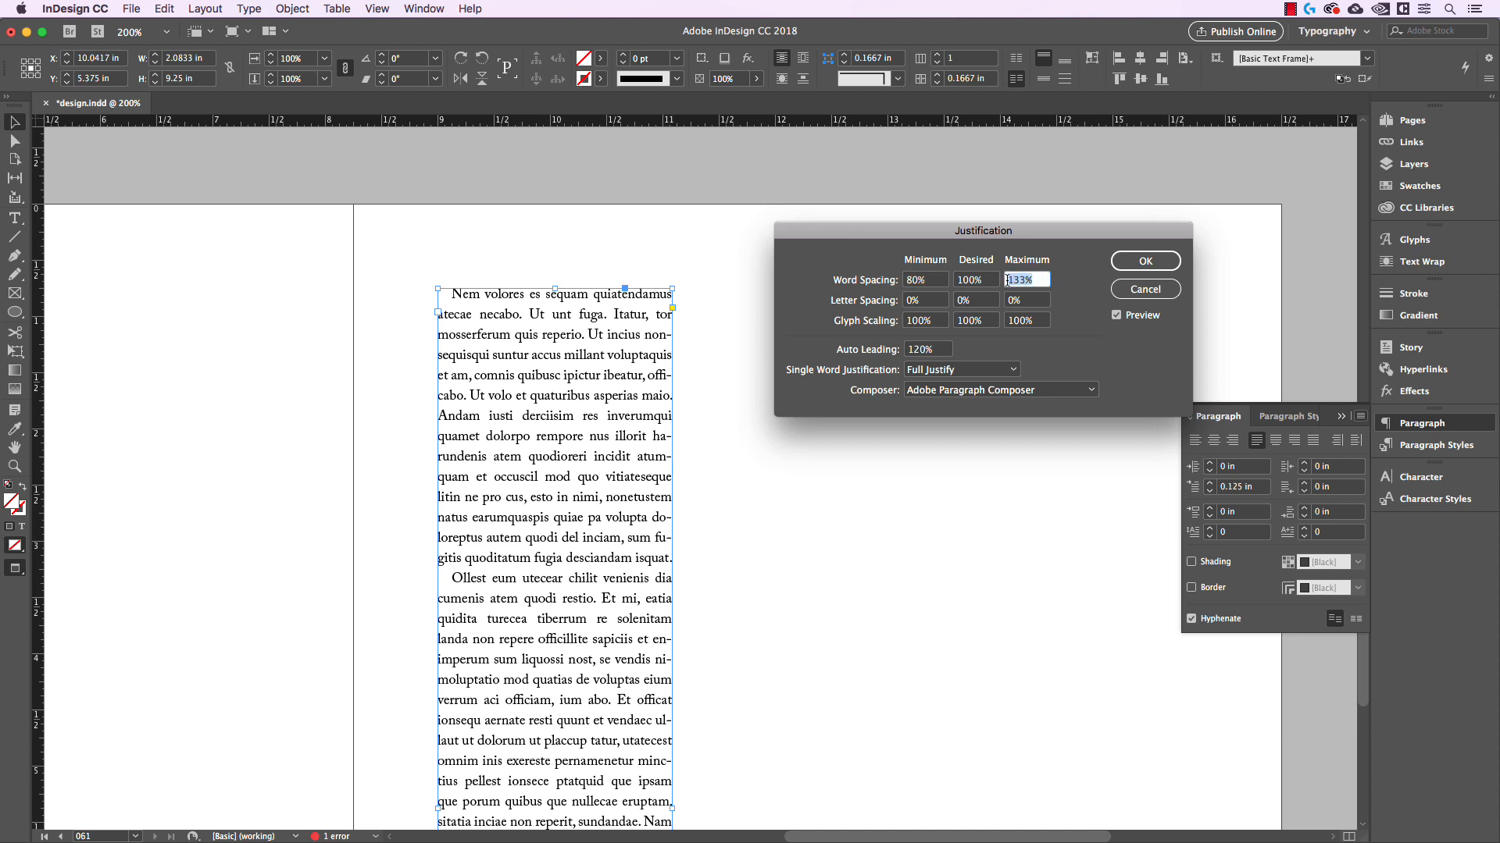
{"action": "left_click", "coordinate": [1031, 281]}
{"action": "left_click", "coordinate": [941, 281]}
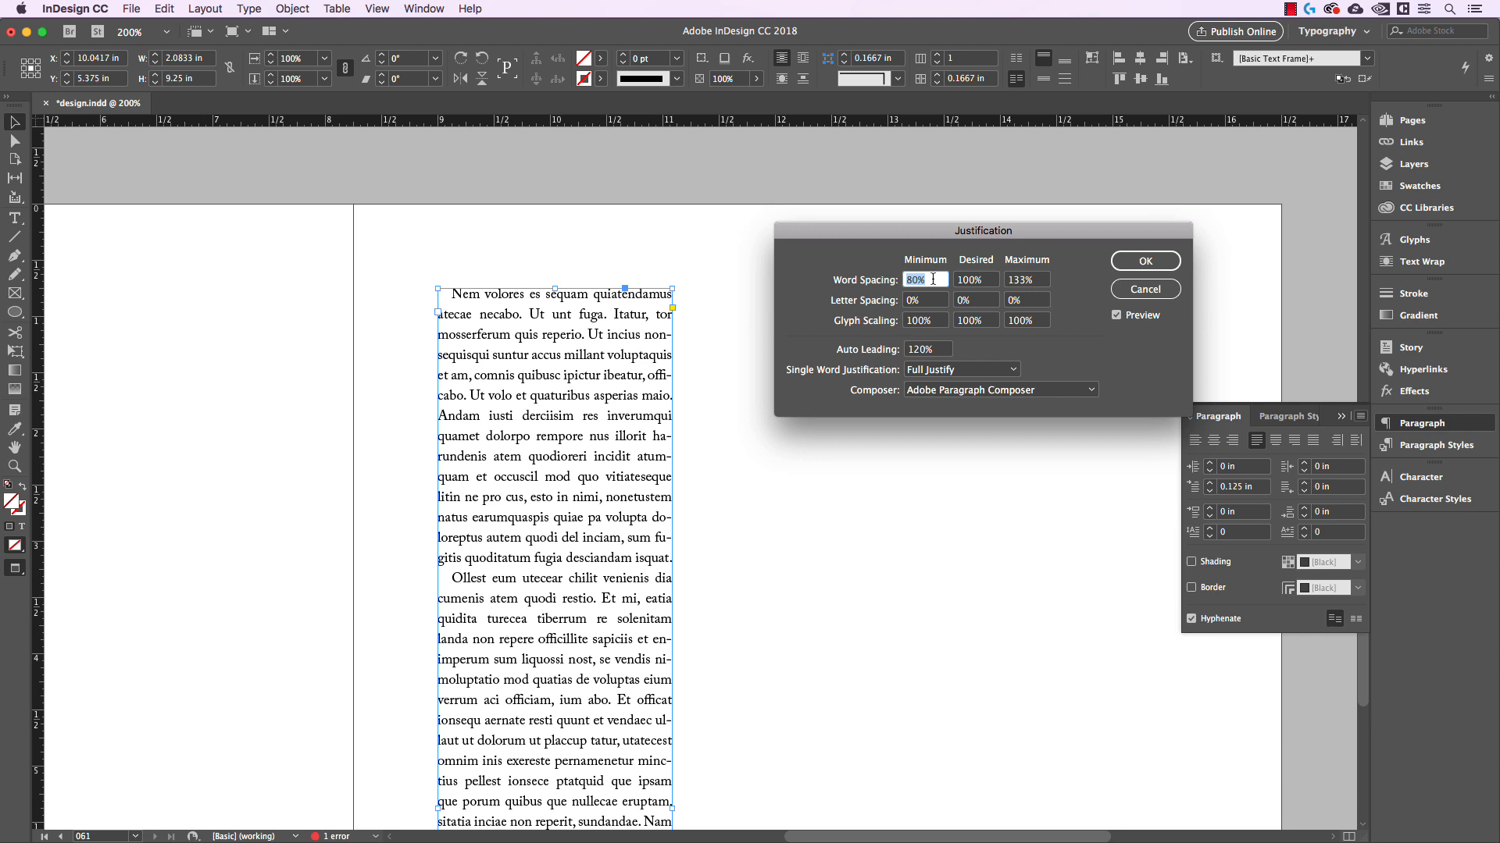
{"action": "left_click", "coordinate": [1011, 283]}
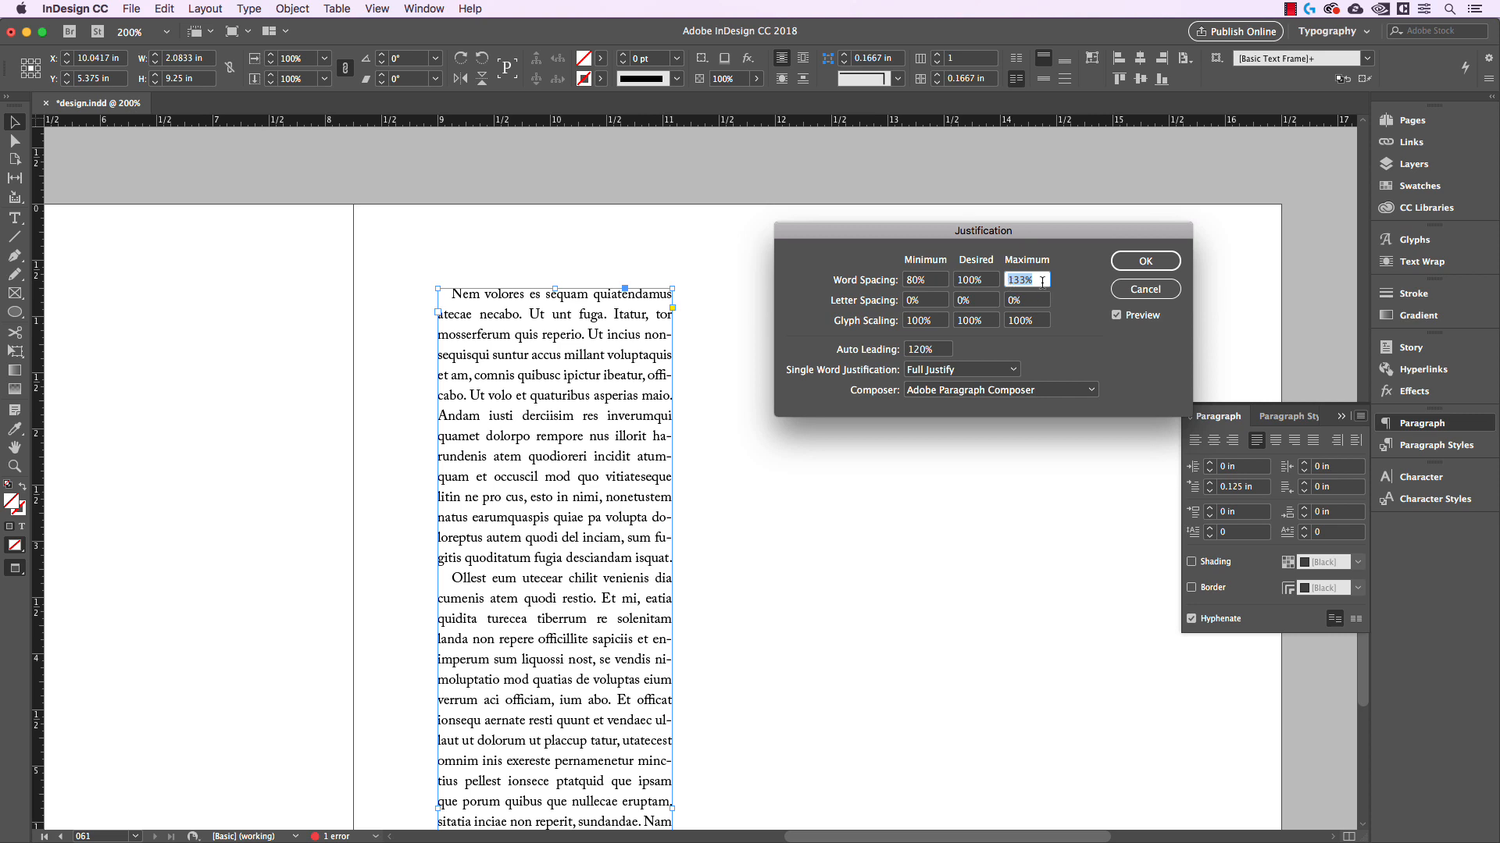
{"action": "left_click", "coordinate": [968, 281]}
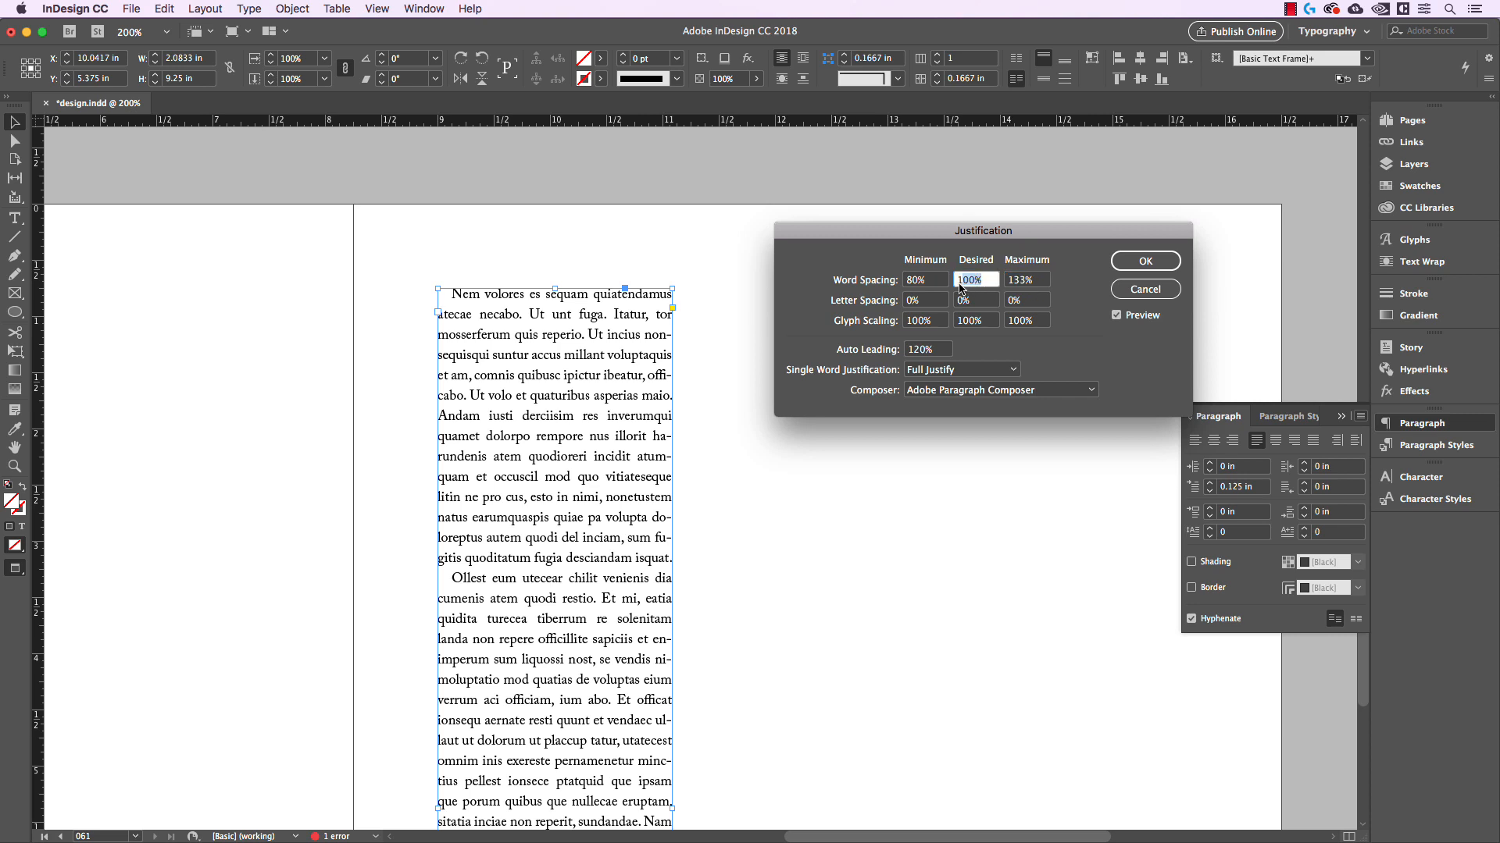
{"action": "left_click", "coordinate": [993, 278]}
Set the minimum letter spacing to -5%, switching back to -1% once to compare the line breaks
{"action": "left_click", "coordinate": [930, 300]}
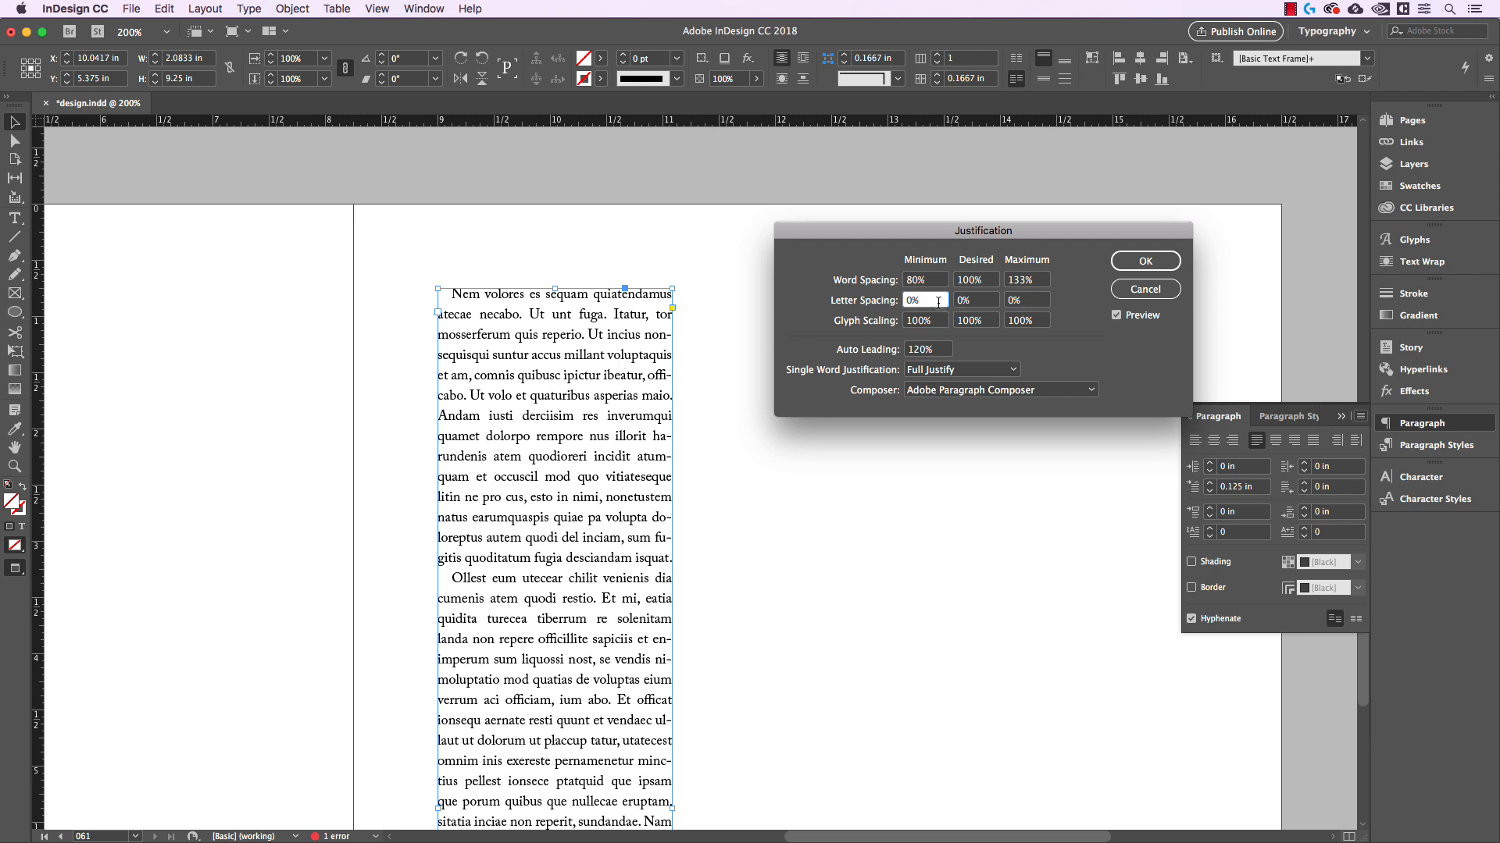
{"action": "key", "text": "Down"}
{"action": "key", "text": "Down"}
{"action": "key", "text": "Down"}
{"action": "key", "text": "Down"}
{"action": "key", "text": "Down"}
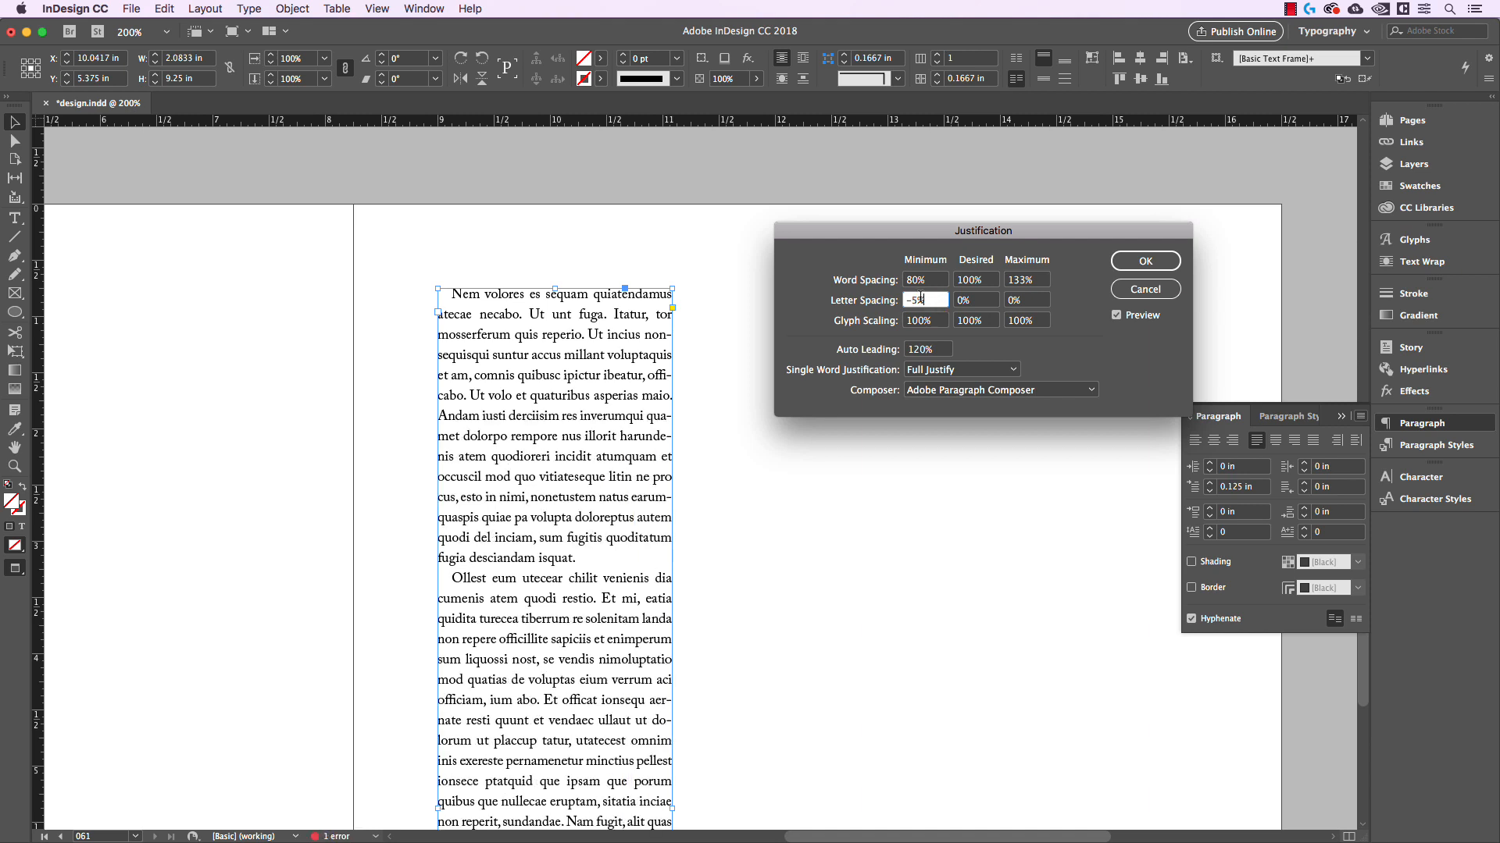
{"action": "key", "text": "Up"}
{"action": "key", "text": "Up"}
{"action": "key", "text": "Up"}
{"action": "key", "text": "Up"}
{"action": "key", "text": "Up"}
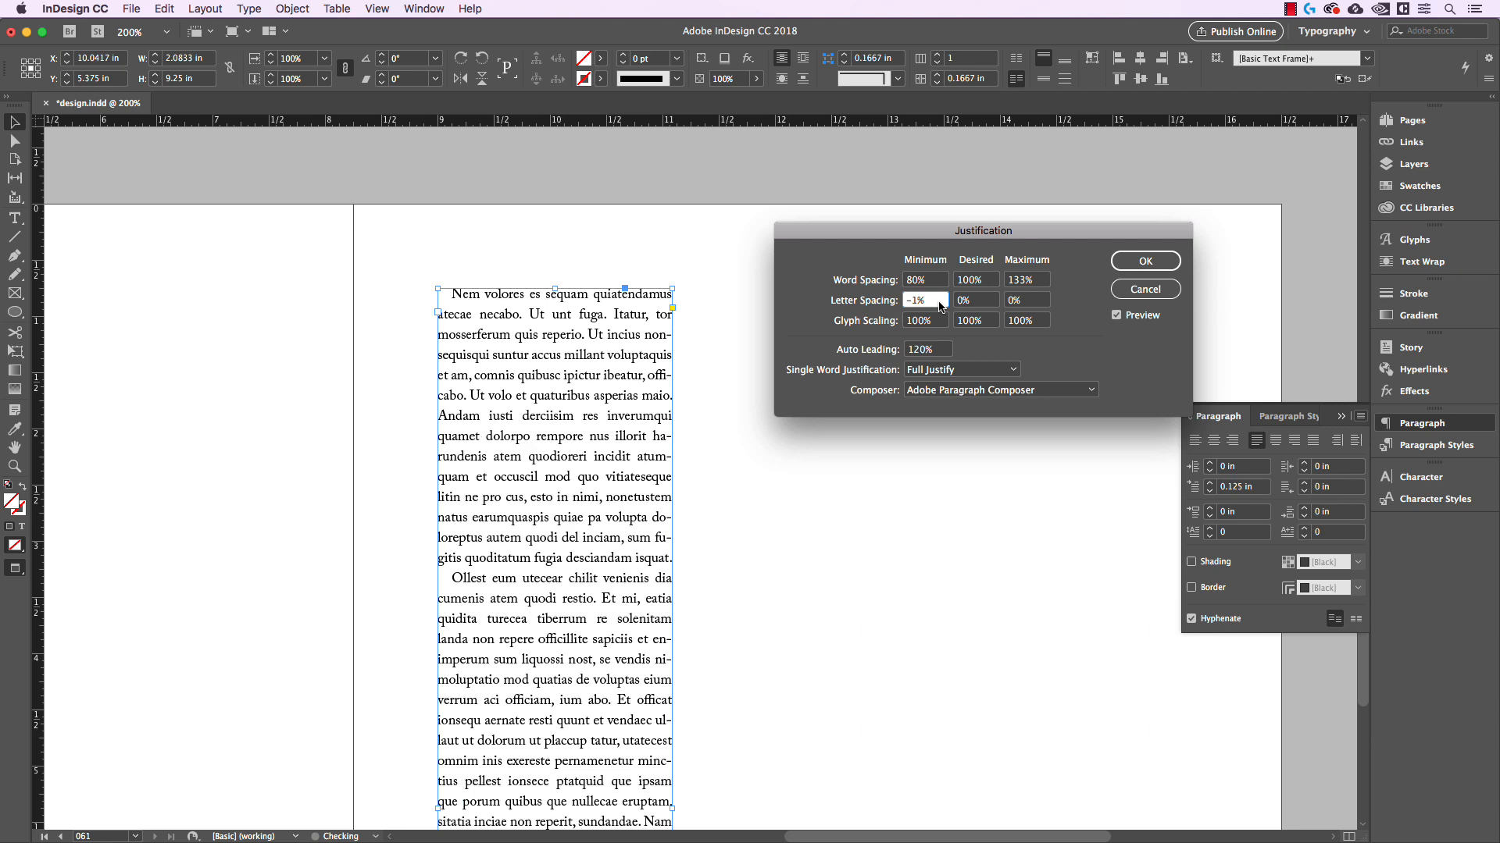
{"action": "key", "text": "Down"}
{"action": "key", "text": "Down"}
{"action": "key", "text": "Down"}
{"action": "key", "text": "Down"}
{"action": "key", "text": "Down"}
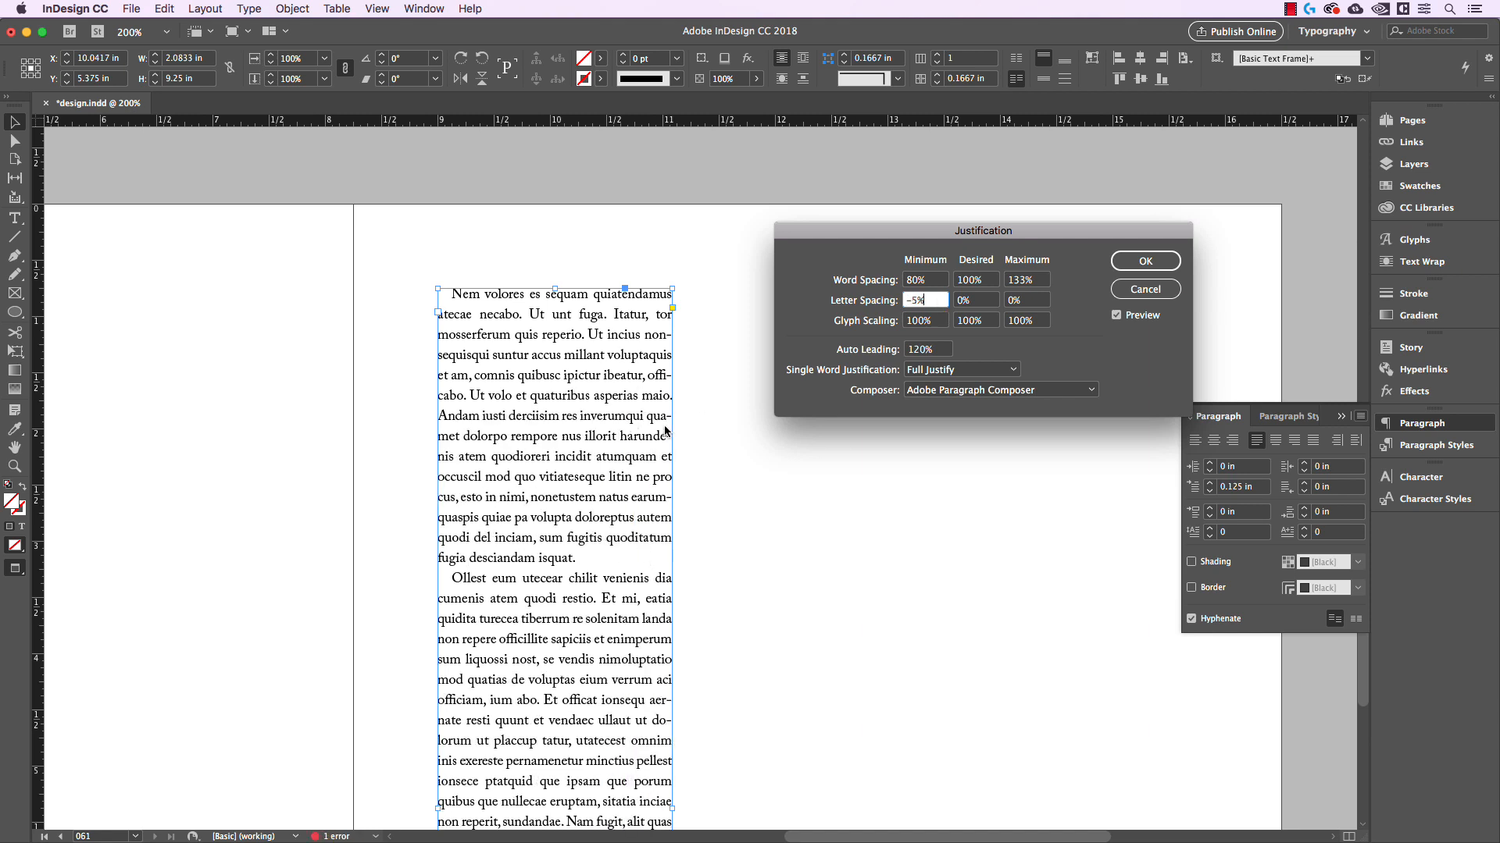
Set the maximum letter spacing to 5%
{"action": "left_click", "coordinate": [1037, 302]}
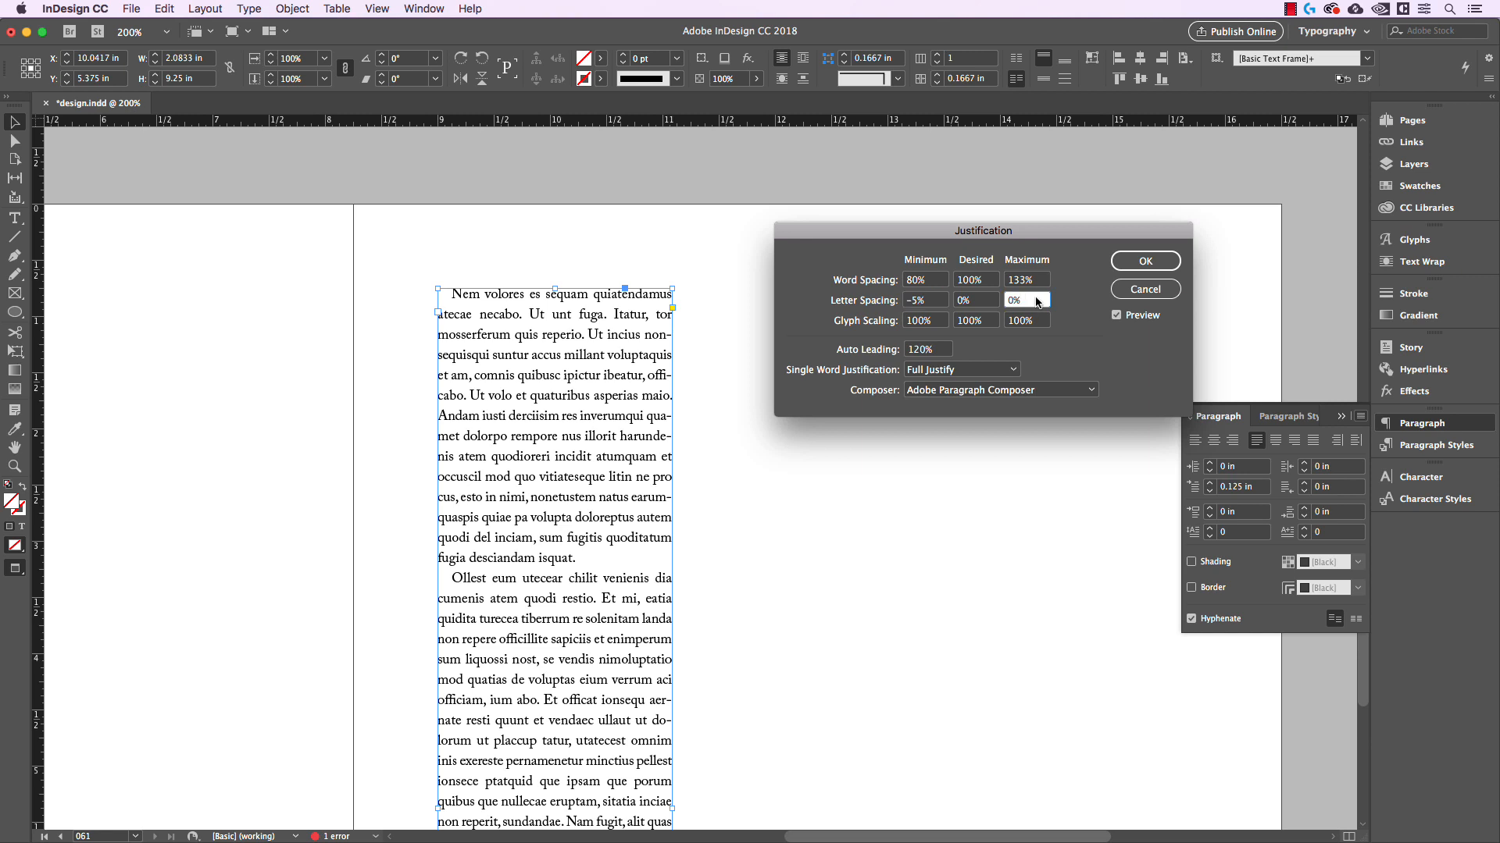
{"action": "key", "text": "Up"}
{"action": "key", "text": "Up"}
{"action": "key", "text": "Up"}
{"action": "key", "text": "Up"}
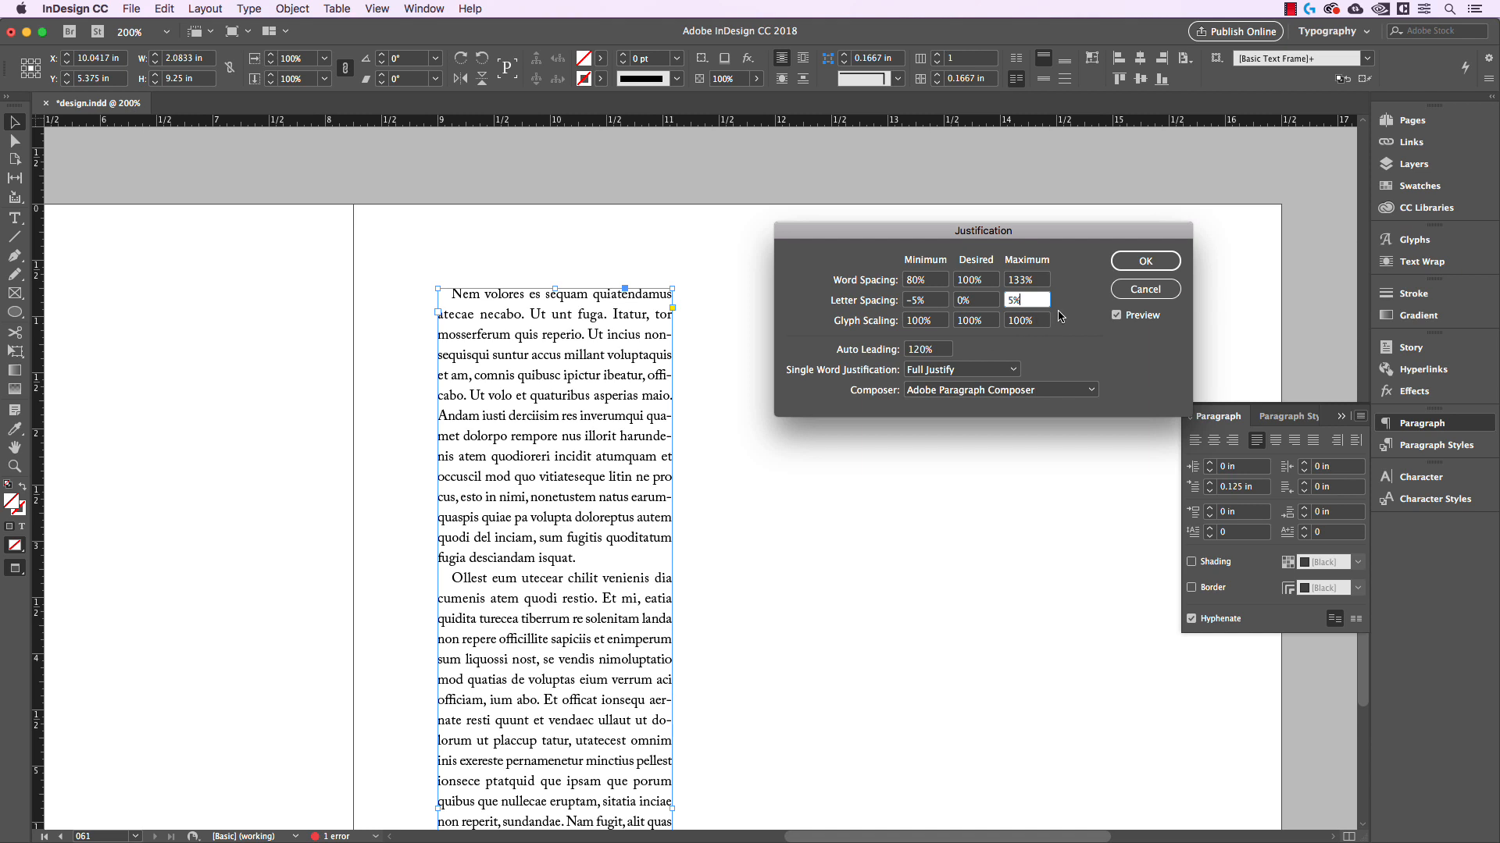
Set the glyph scaling to a minimum of 97% and a maximum of 103%
{"action": "left_click", "coordinate": [939, 321]}
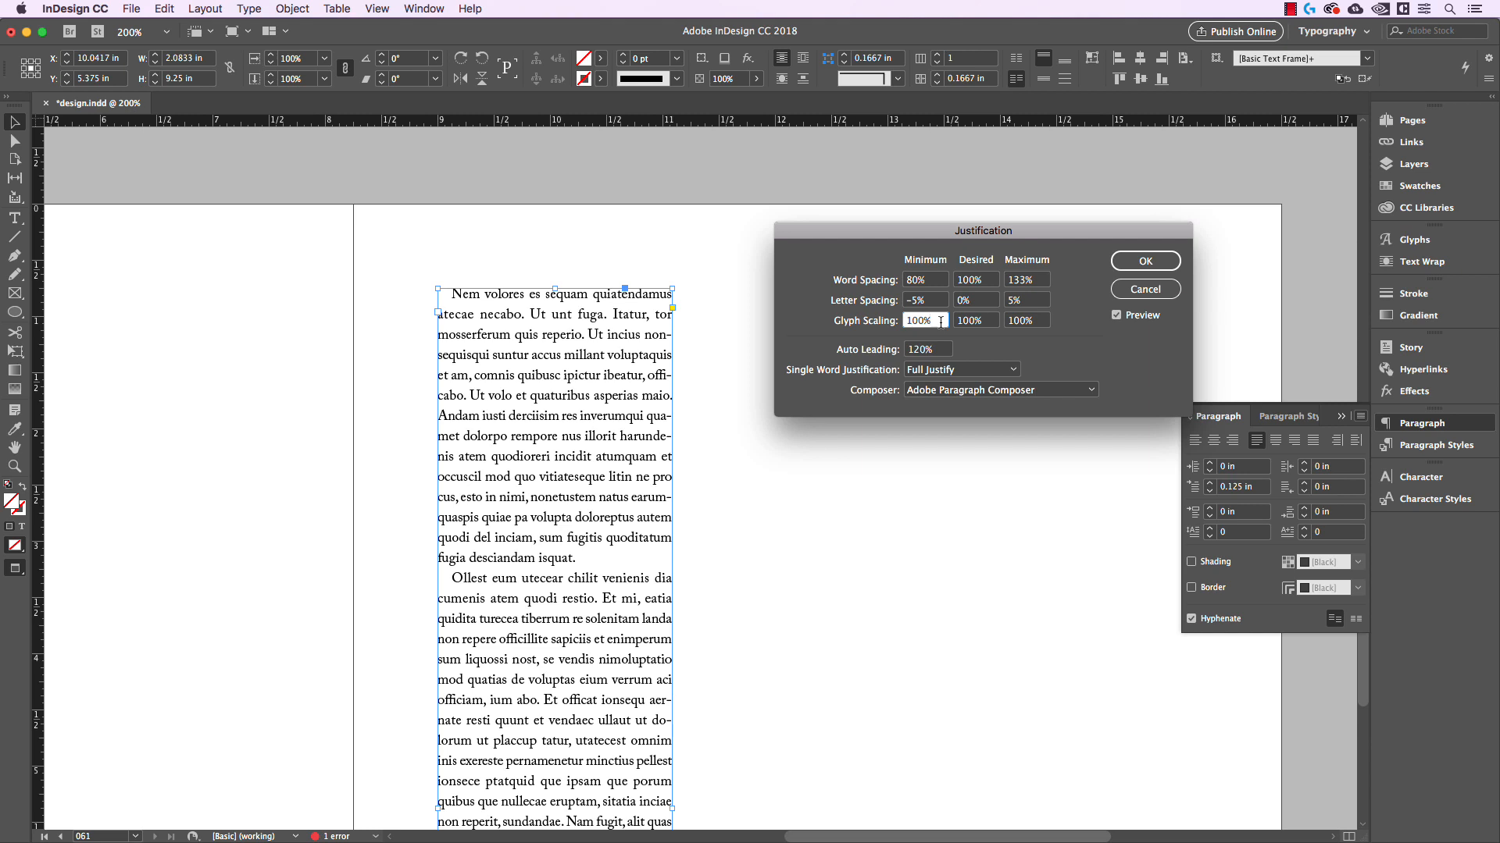
{"action": "key", "text": "Down"}
{"action": "key", "text": "Down"}
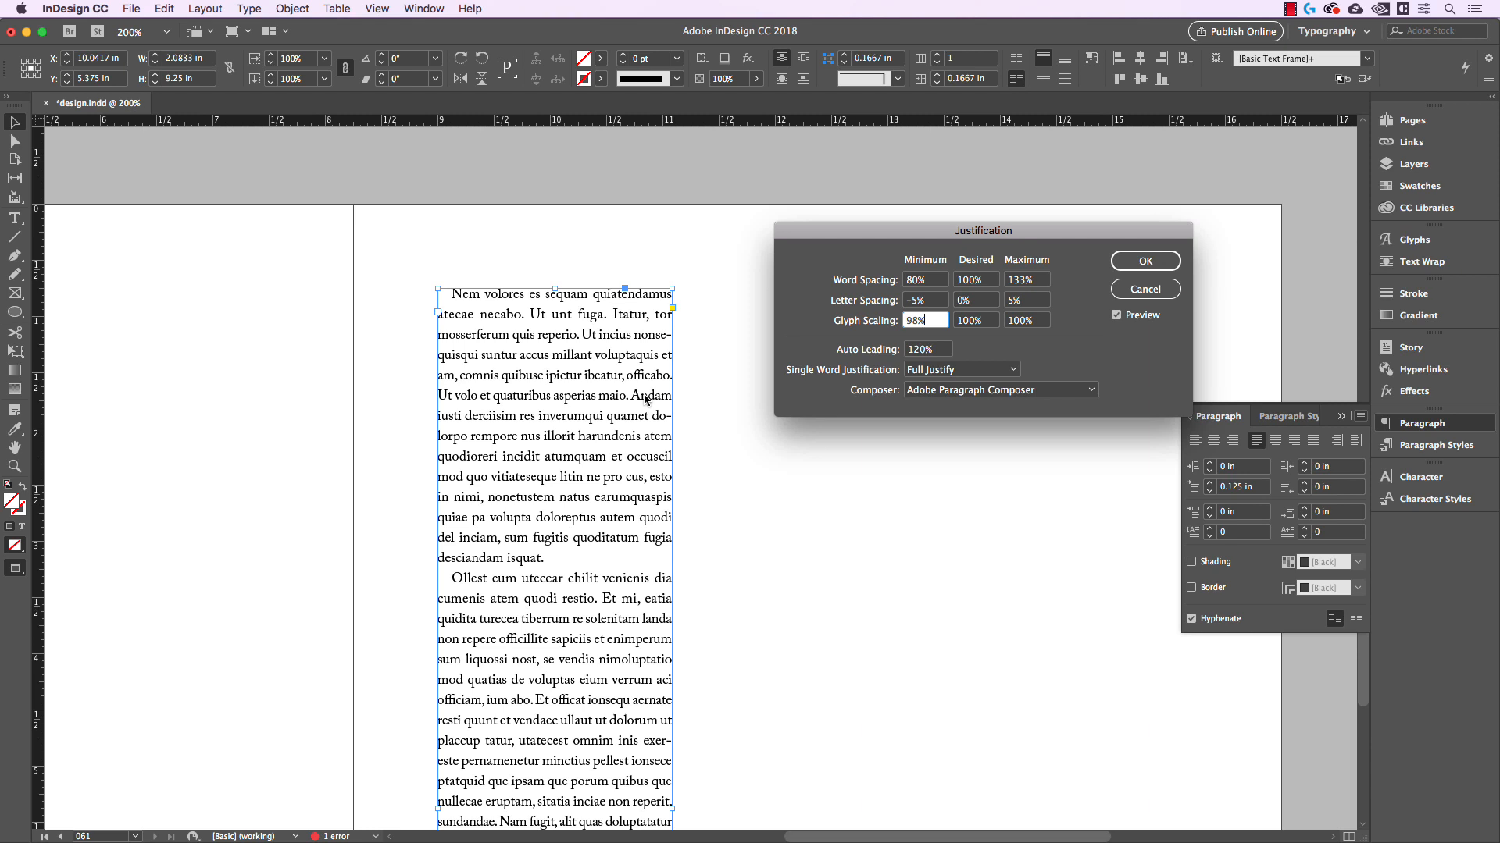
{"action": "left_click", "coordinate": [1036, 321]}
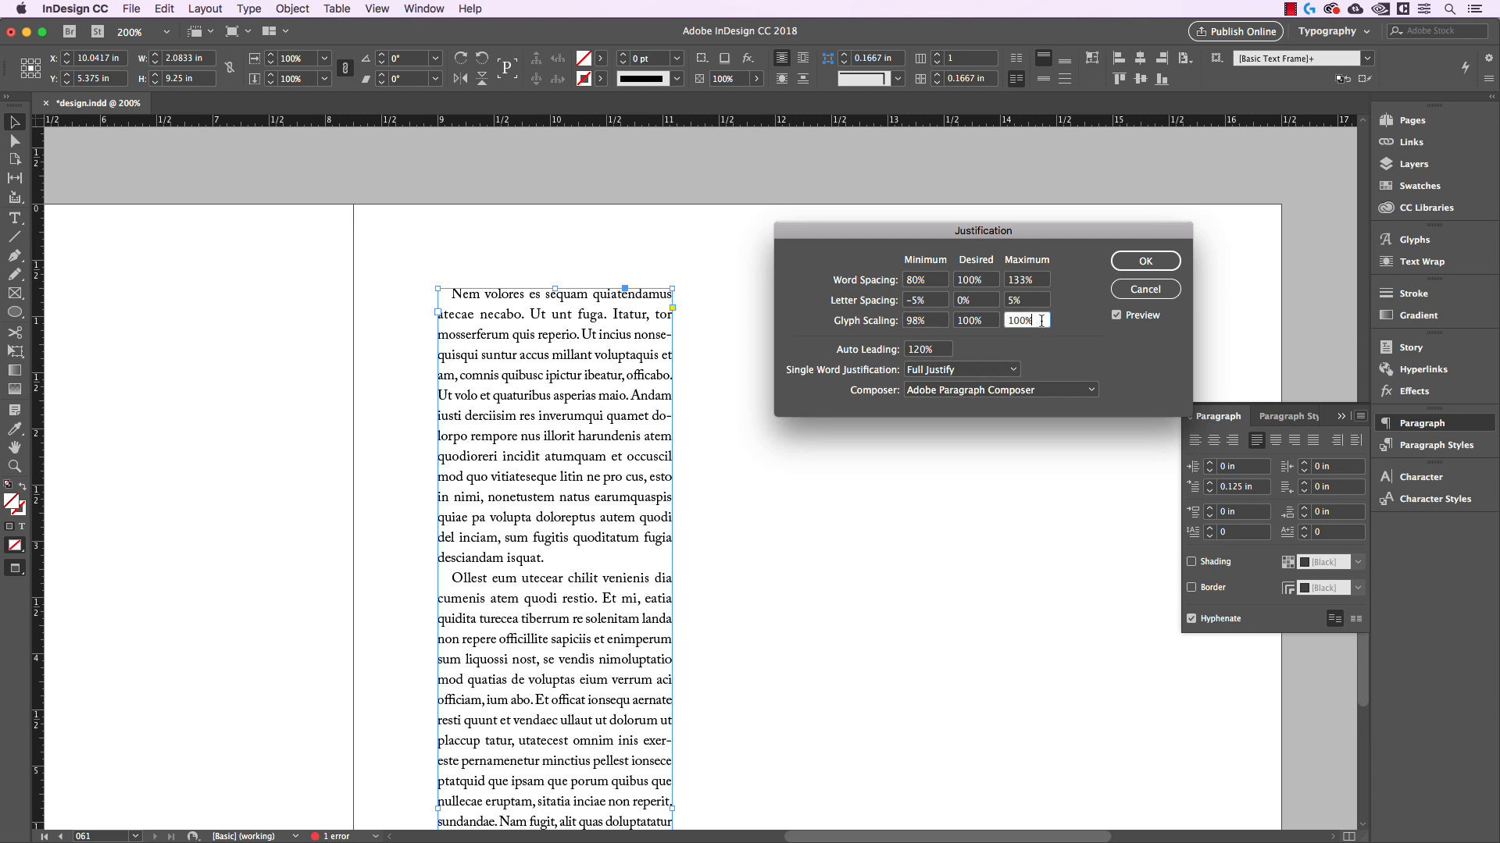
{"action": "key", "text": "Up"}
{"action": "key", "text": "Up"}
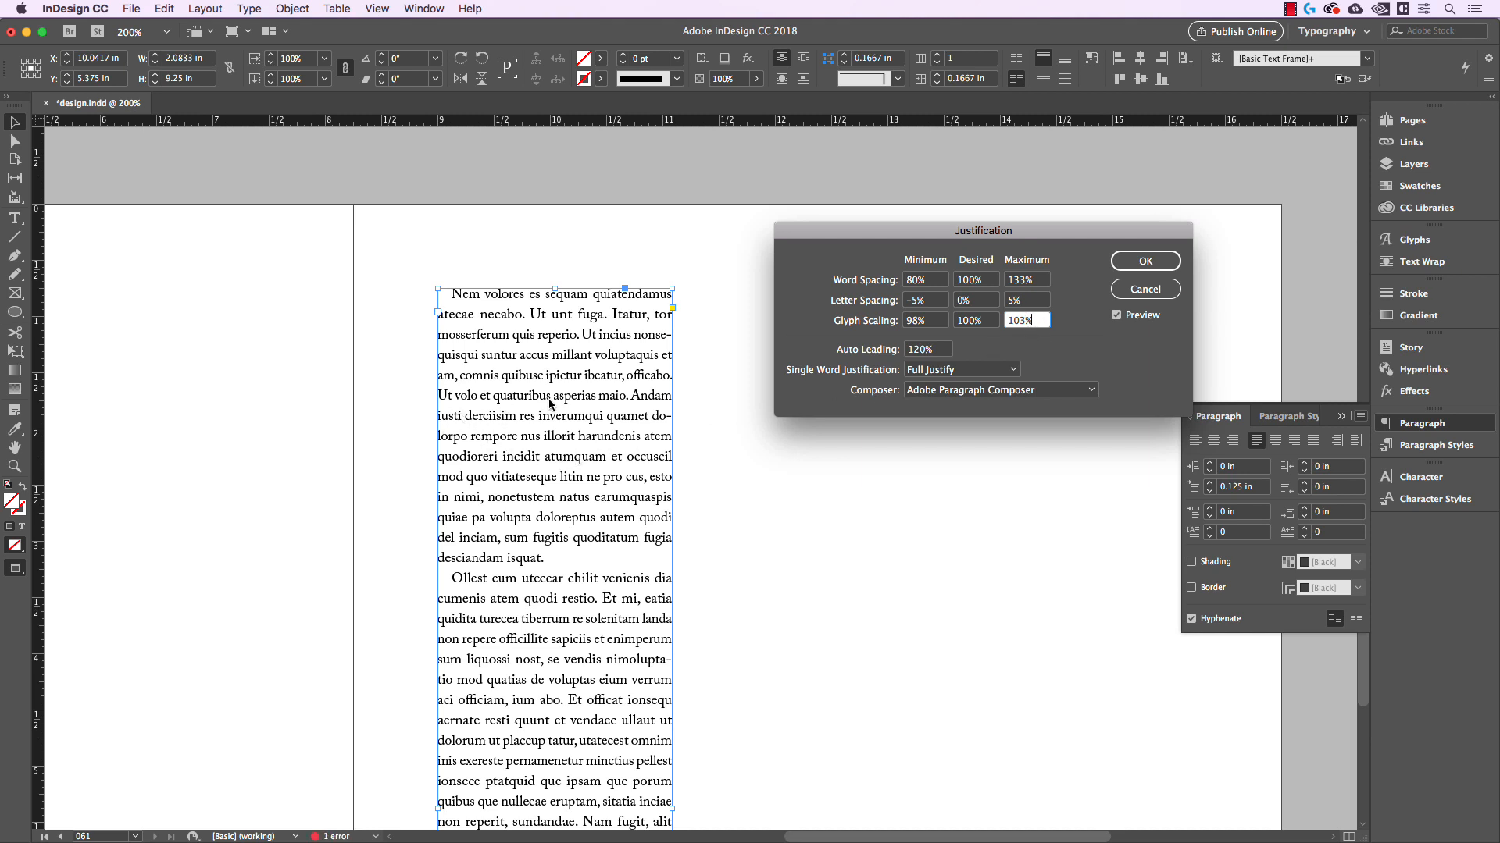
{"action": "left_click", "coordinate": [925, 322]}
{"action": "key", "text": "Down"}
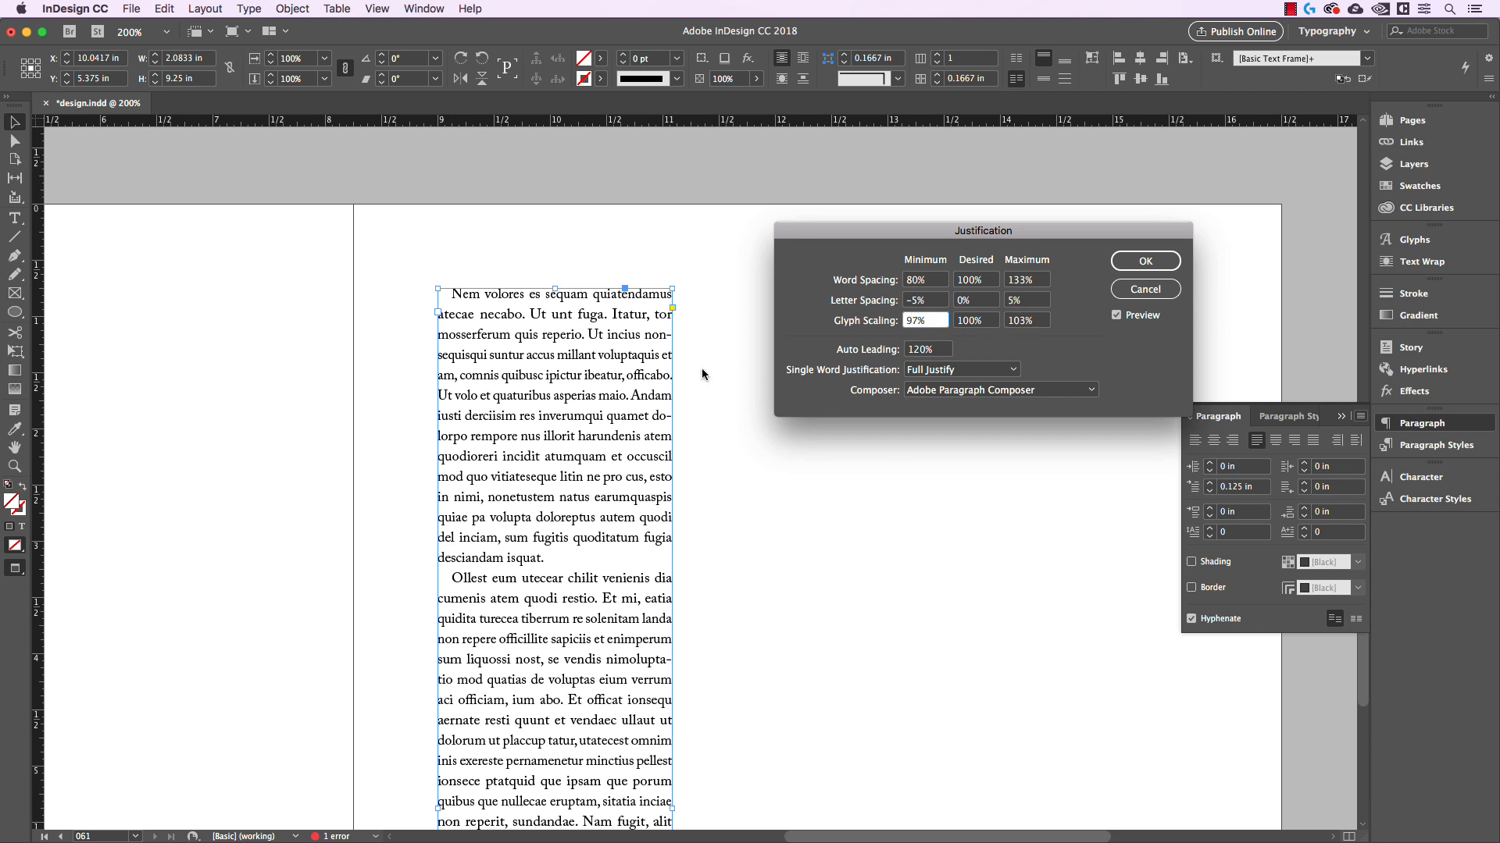
Tighten the word spacing range to a minimum of 85% and a maximum of 120%
{"action": "left_click", "coordinate": [937, 287]}
{"action": "left_click", "coordinate": [1049, 281]}
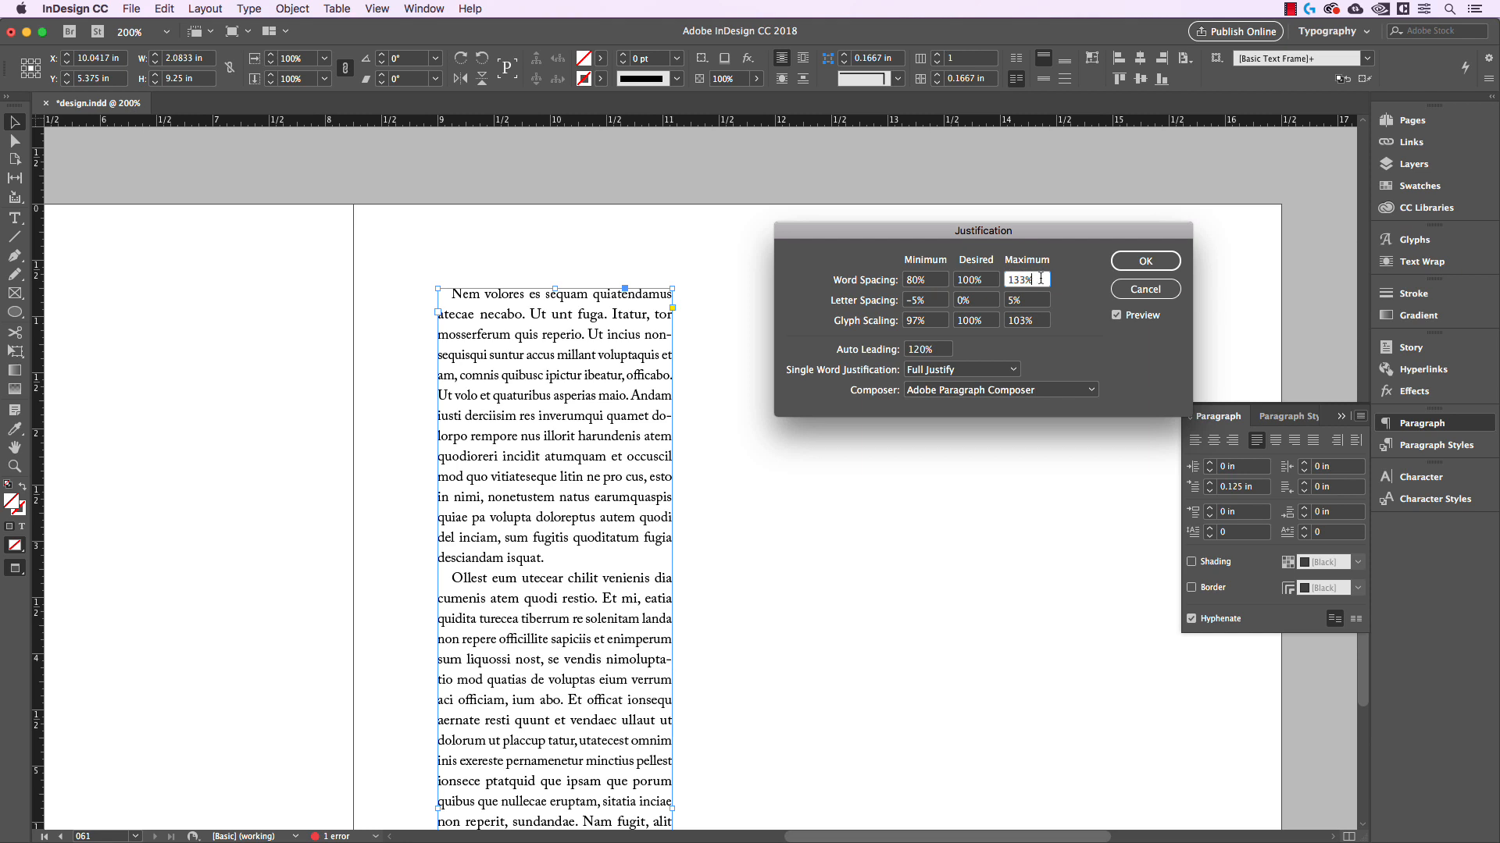
{"action": "key", "text": "shift+Down"}
{"action": "key", "text": "shift+Down"}
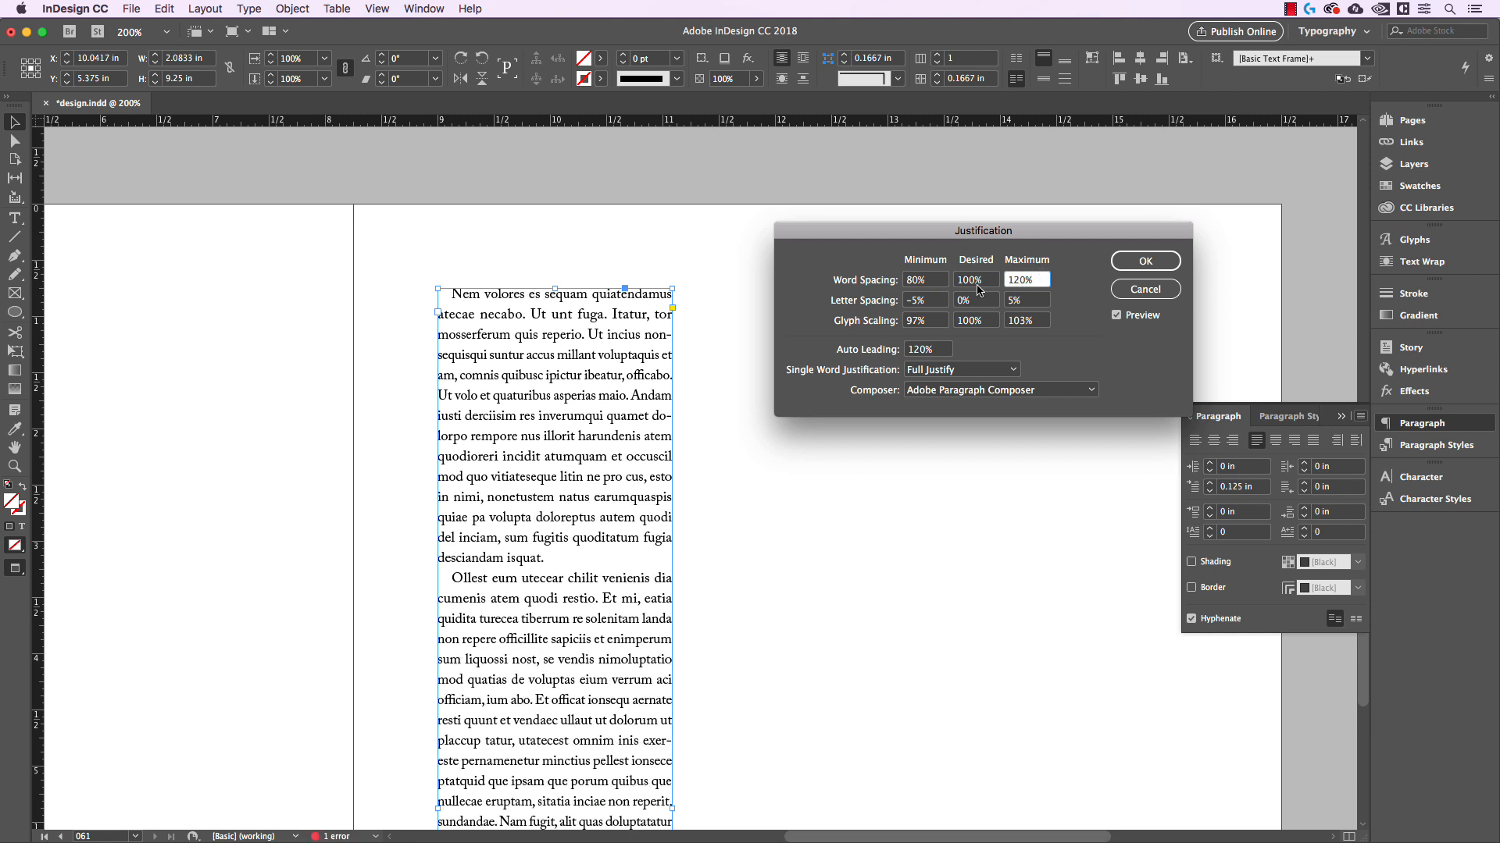
{"action": "left_click", "coordinate": [930, 280]}
{"action": "key", "text": "shift+Up"}
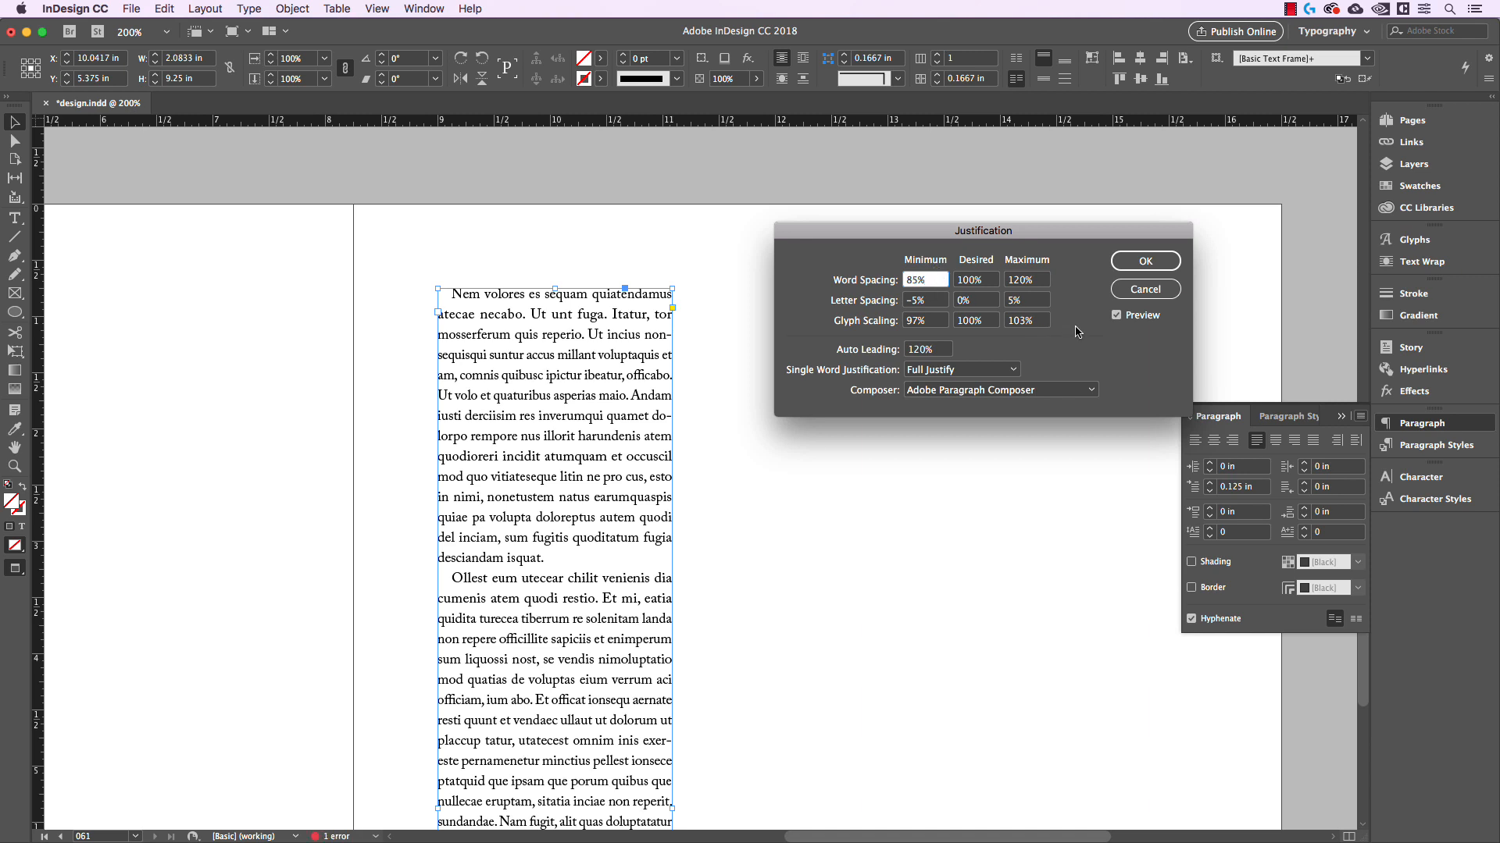
Toggle the preview off and on to compare the column with and without the new justification settings, leaving it on
{"action": "left_click", "coordinate": [1116, 315]}
{"action": "left_click", "coordinate": [1116, 316]}
{"action": "left_click", "coordinate": [1116, 316]}
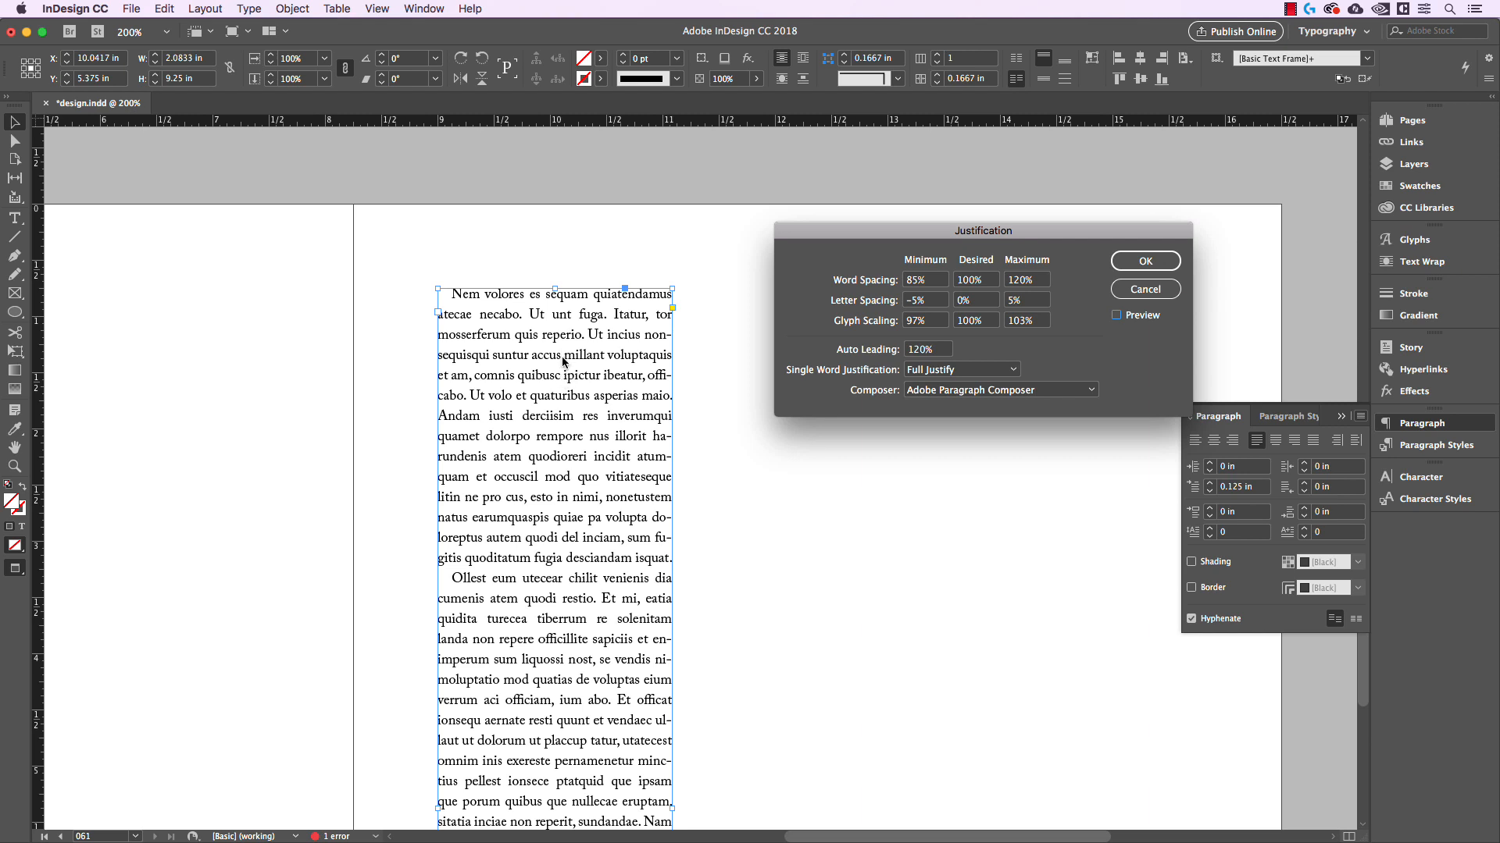
{"action": "left_click", "coordinate": [1118, 316]}
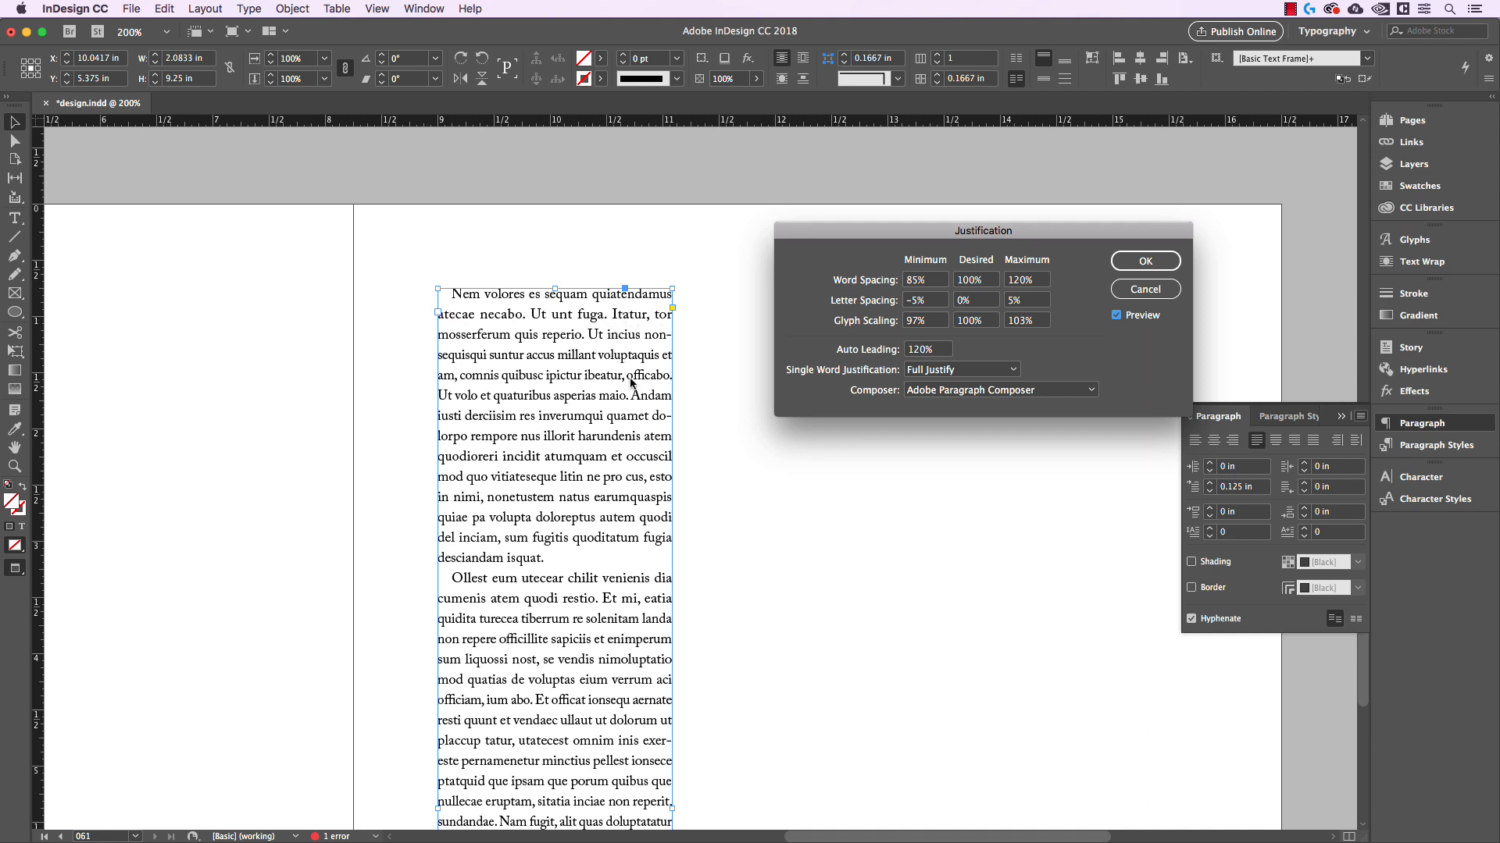
Toggle the justification preview to compare the column's word spacing again, and accept the settings with the preview on
{"action": "left_click", "coordinate": [1117, 315]}
{"action": "left_click", "coordinate": [1117, 315]}
{"action": "left_click", "coordinate": [1117, 316]}
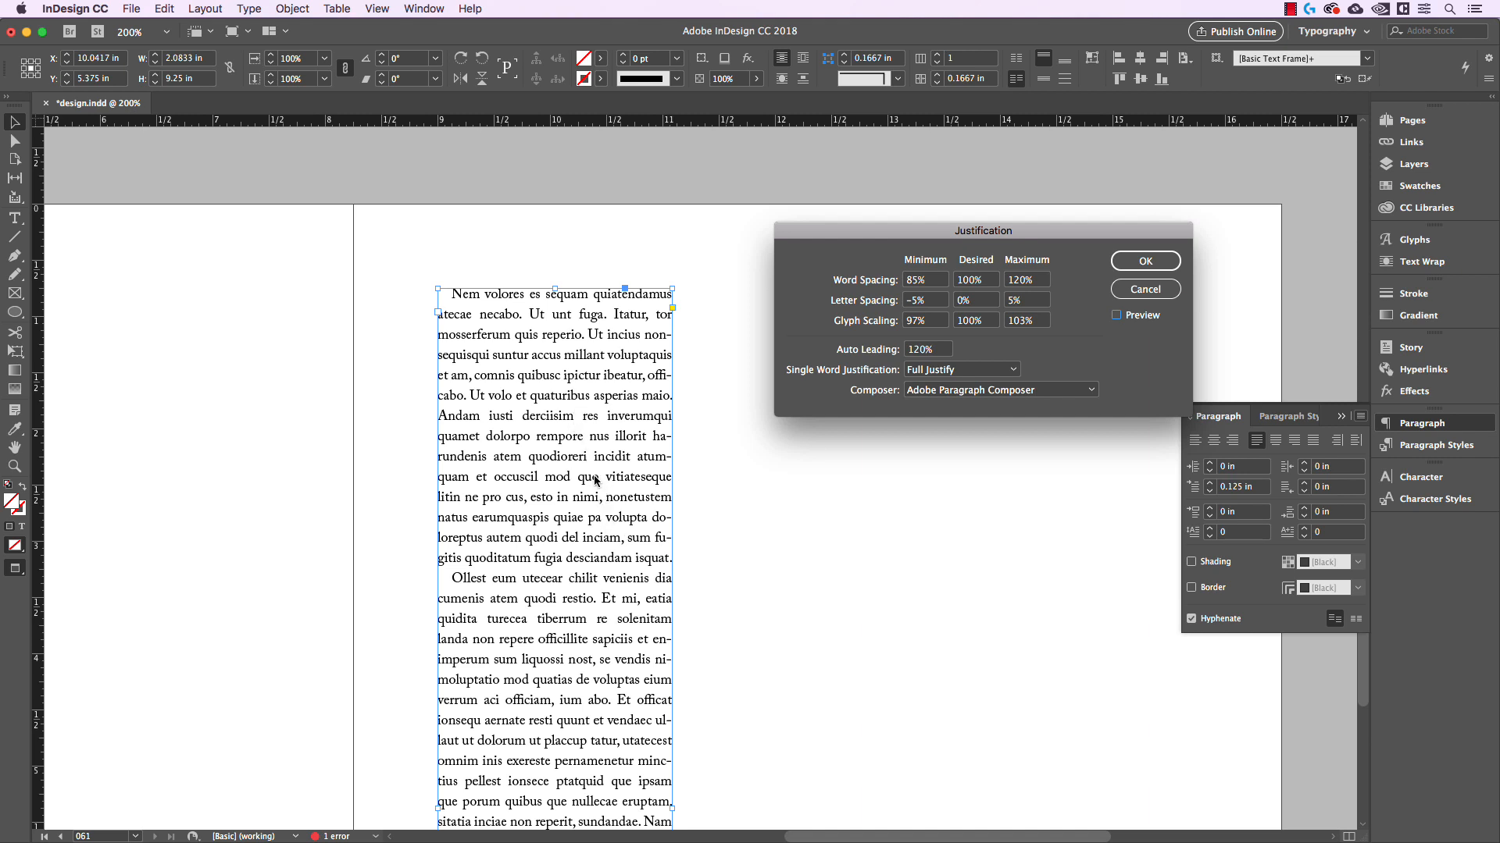
{"action": "left_click", "coordinate": [1116, 315]}
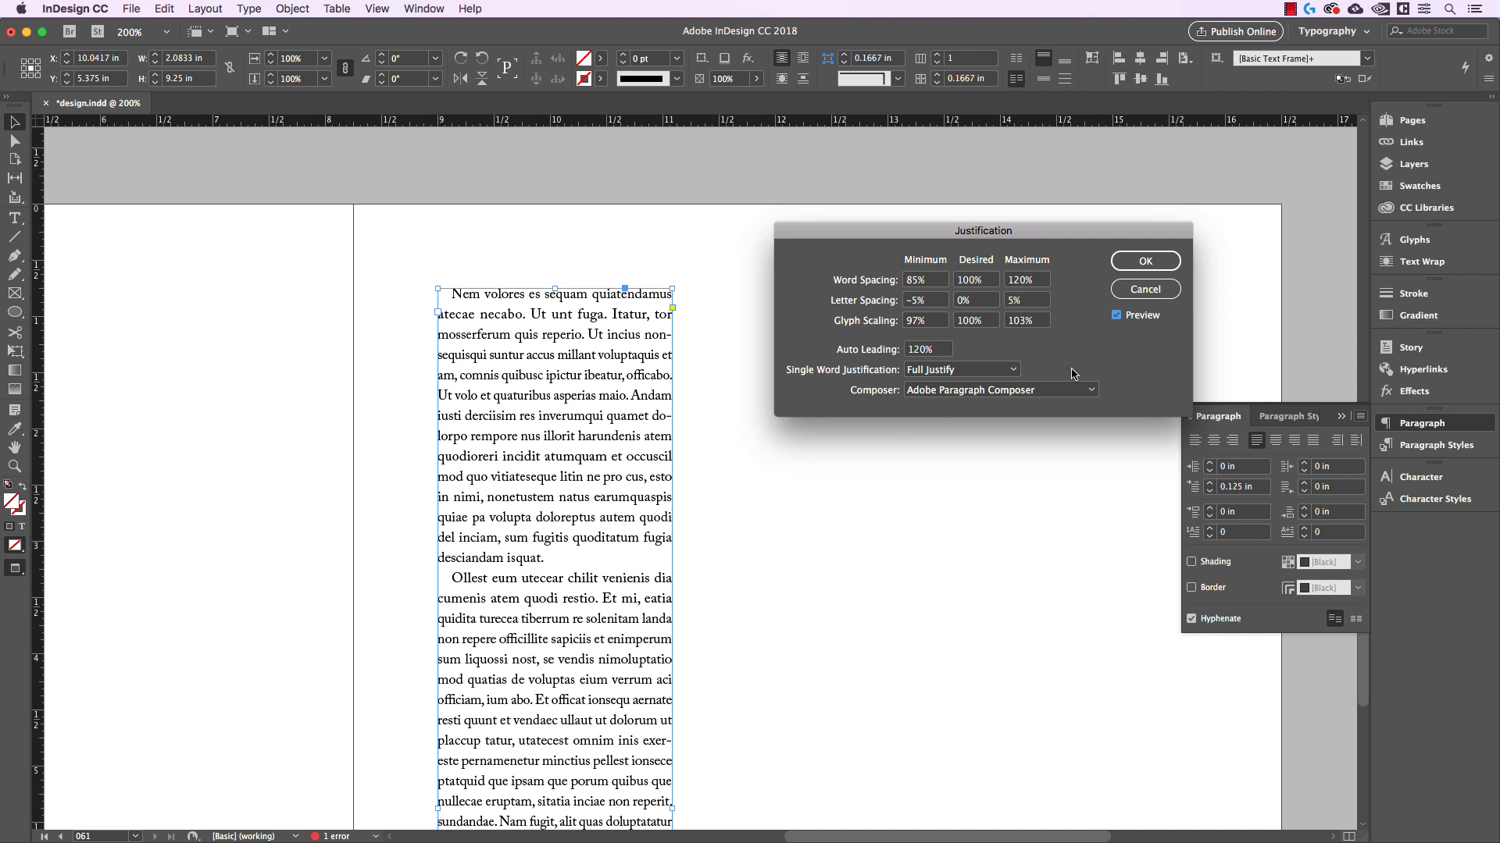
{"action": "left_click", "coordinate": [1144, 269]}
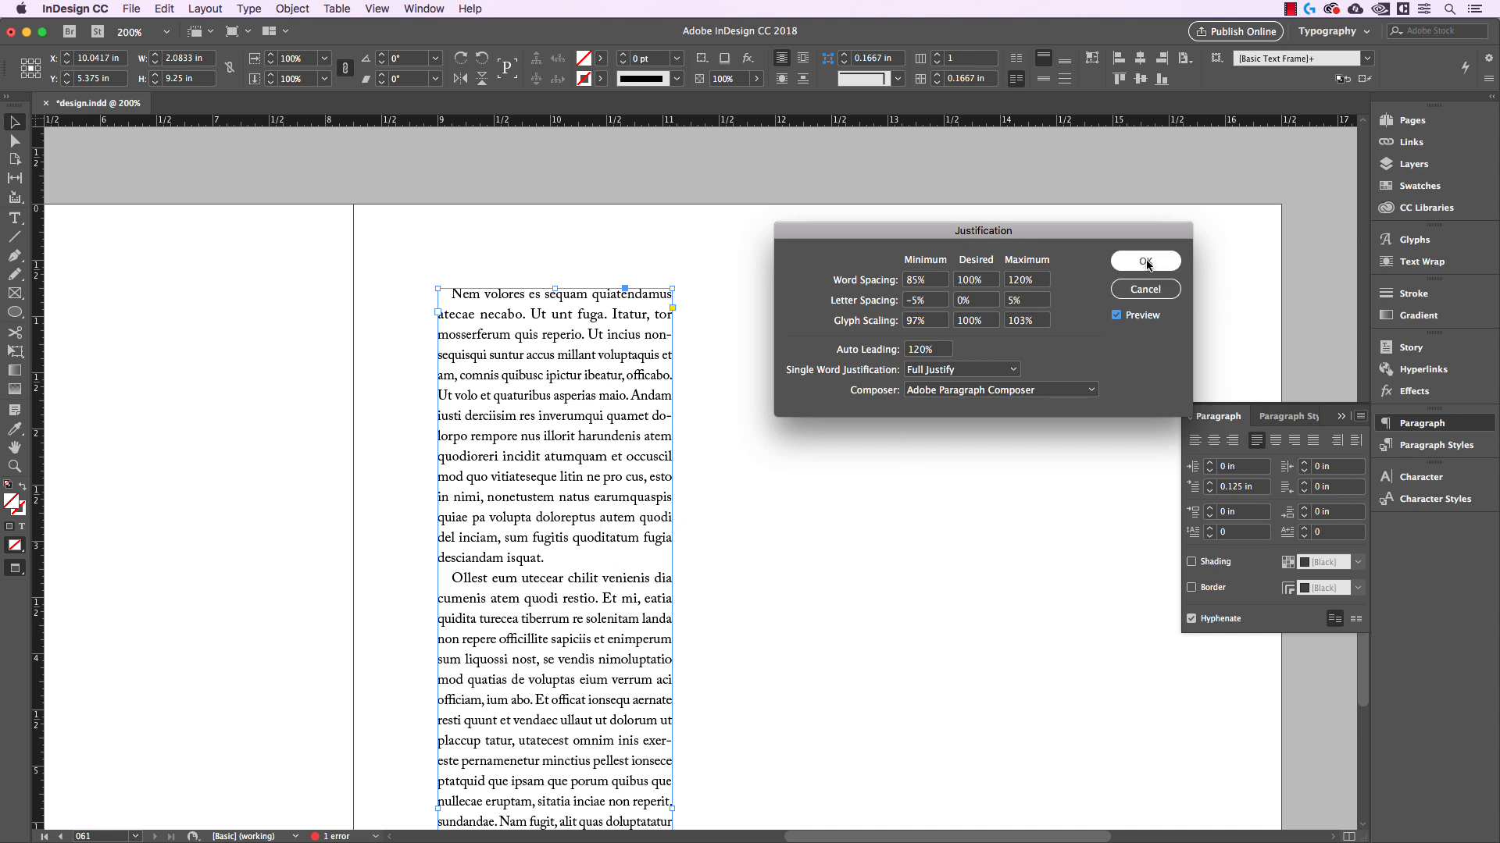
{"action": "left_click", "coordinate": [877, 383]}
{"action": "left_click_drag", "start_coordinate": [881, 434], "coordinate": [880, 361]}
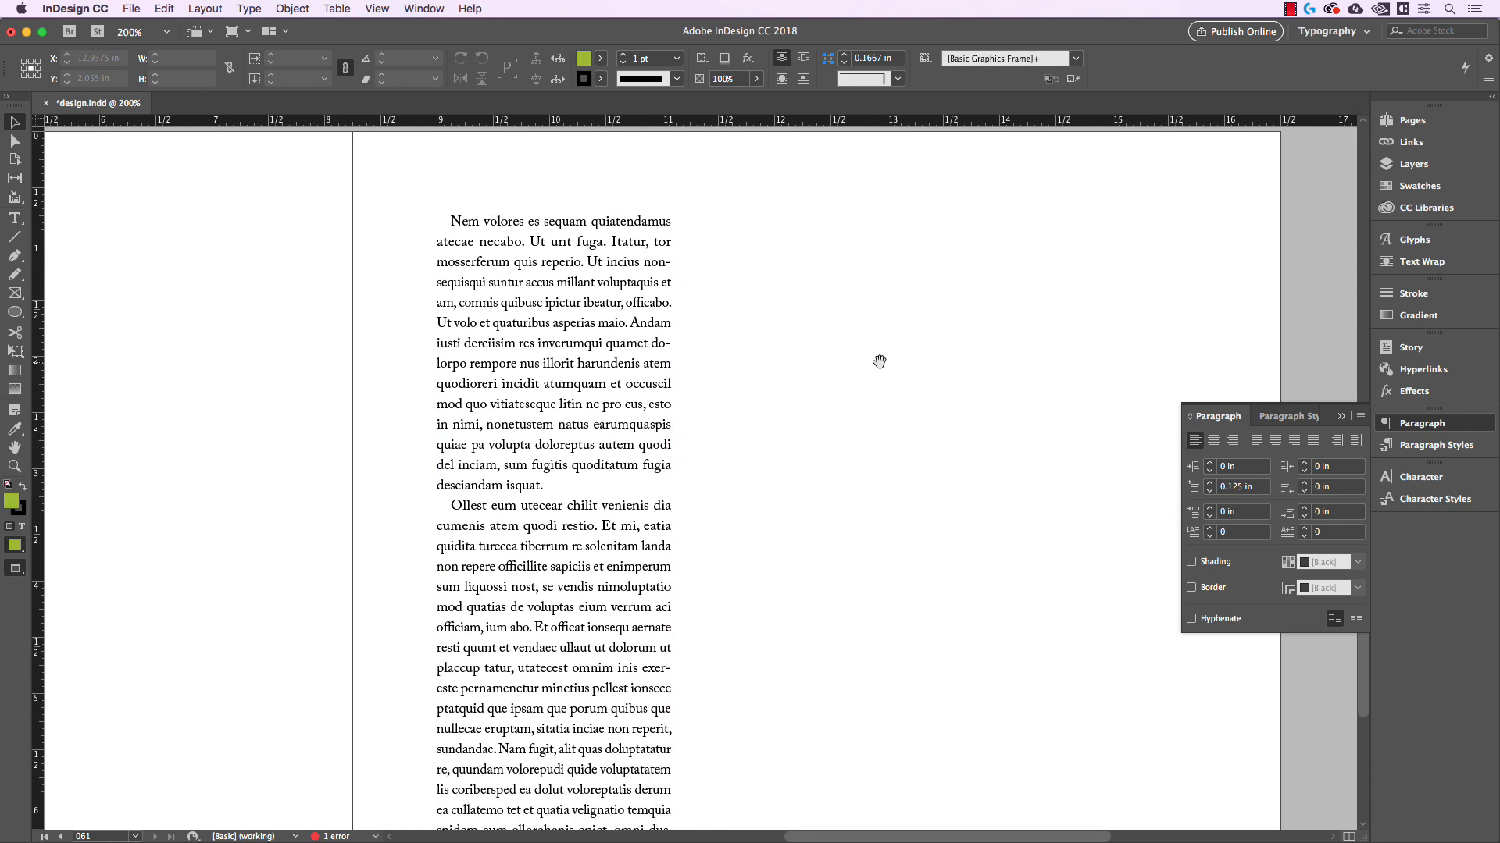
Open the text column's hyphenation settings and switch hyphenation off and back on to compare the line breaks
{"action": "left_click", "coordinate": [663, 349]}
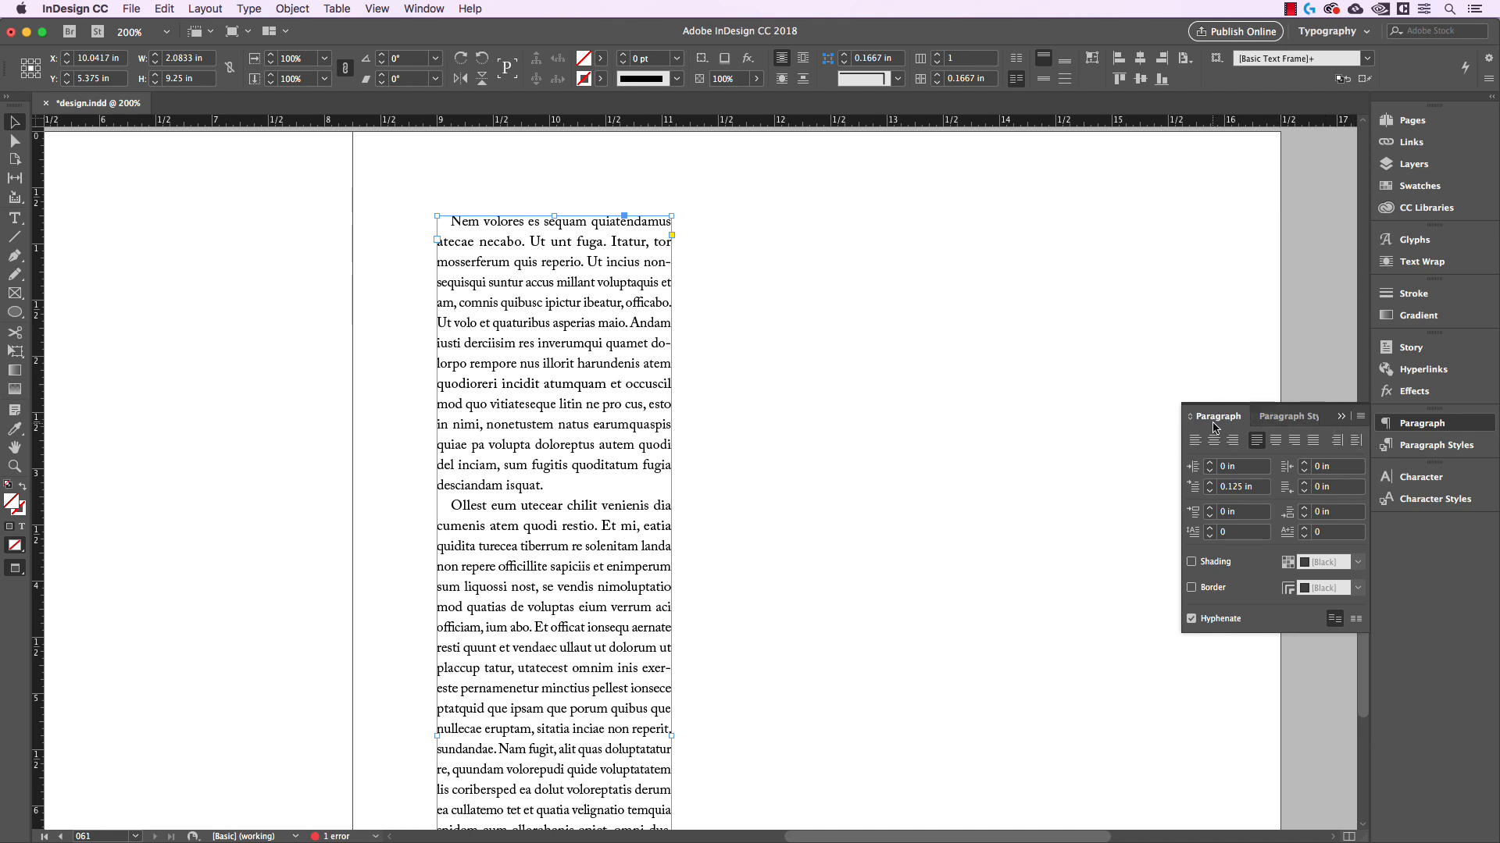
{"action": "left_click", "coordinate": [1360, 416]}
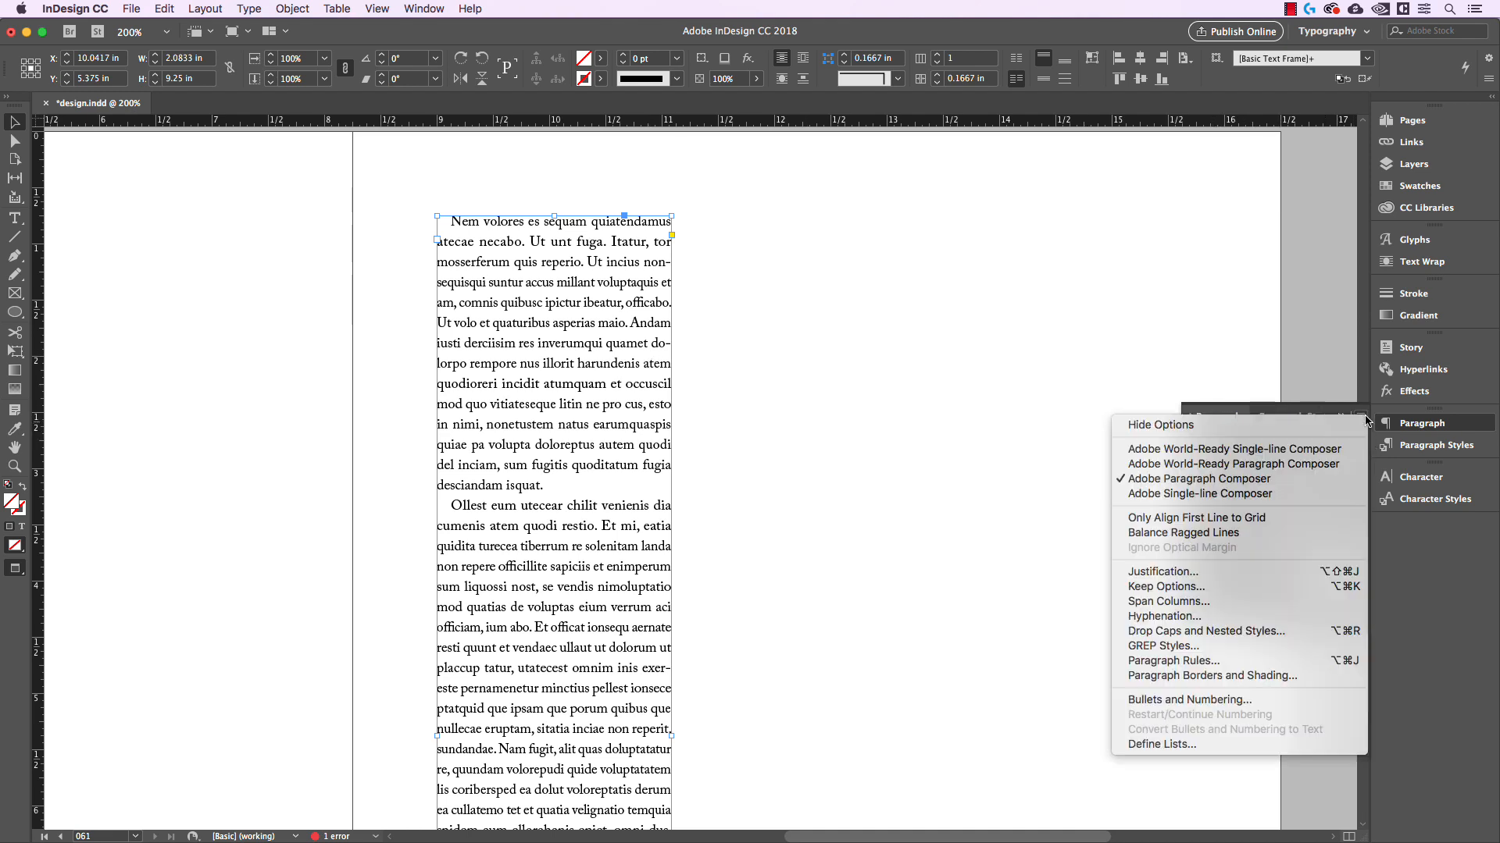
{"action": "left_click", "coordinate": [1259, 617]}
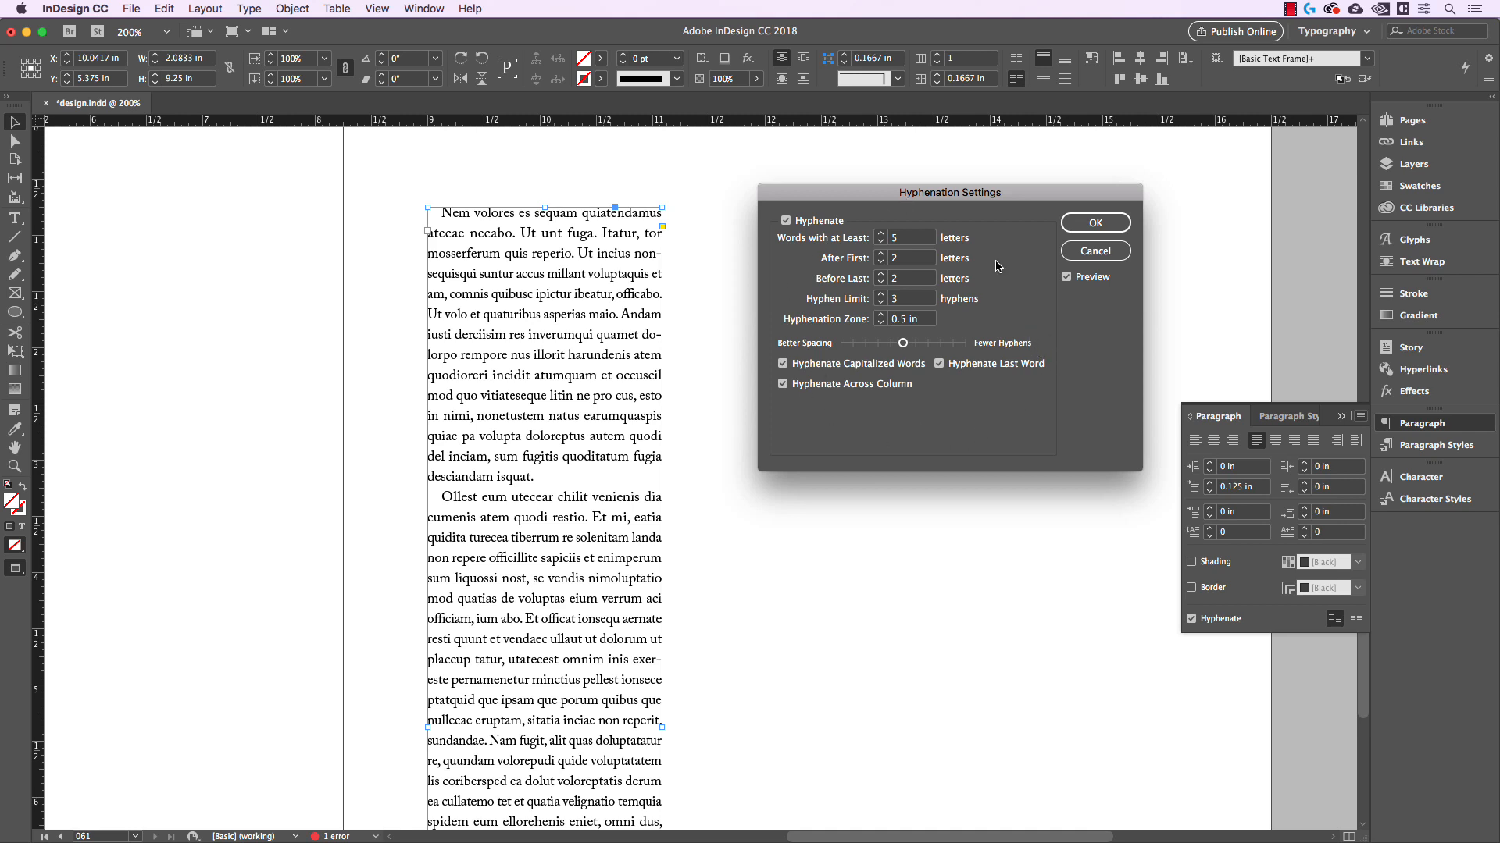
{"action": "left_click", "coordinate": [786, 221]}
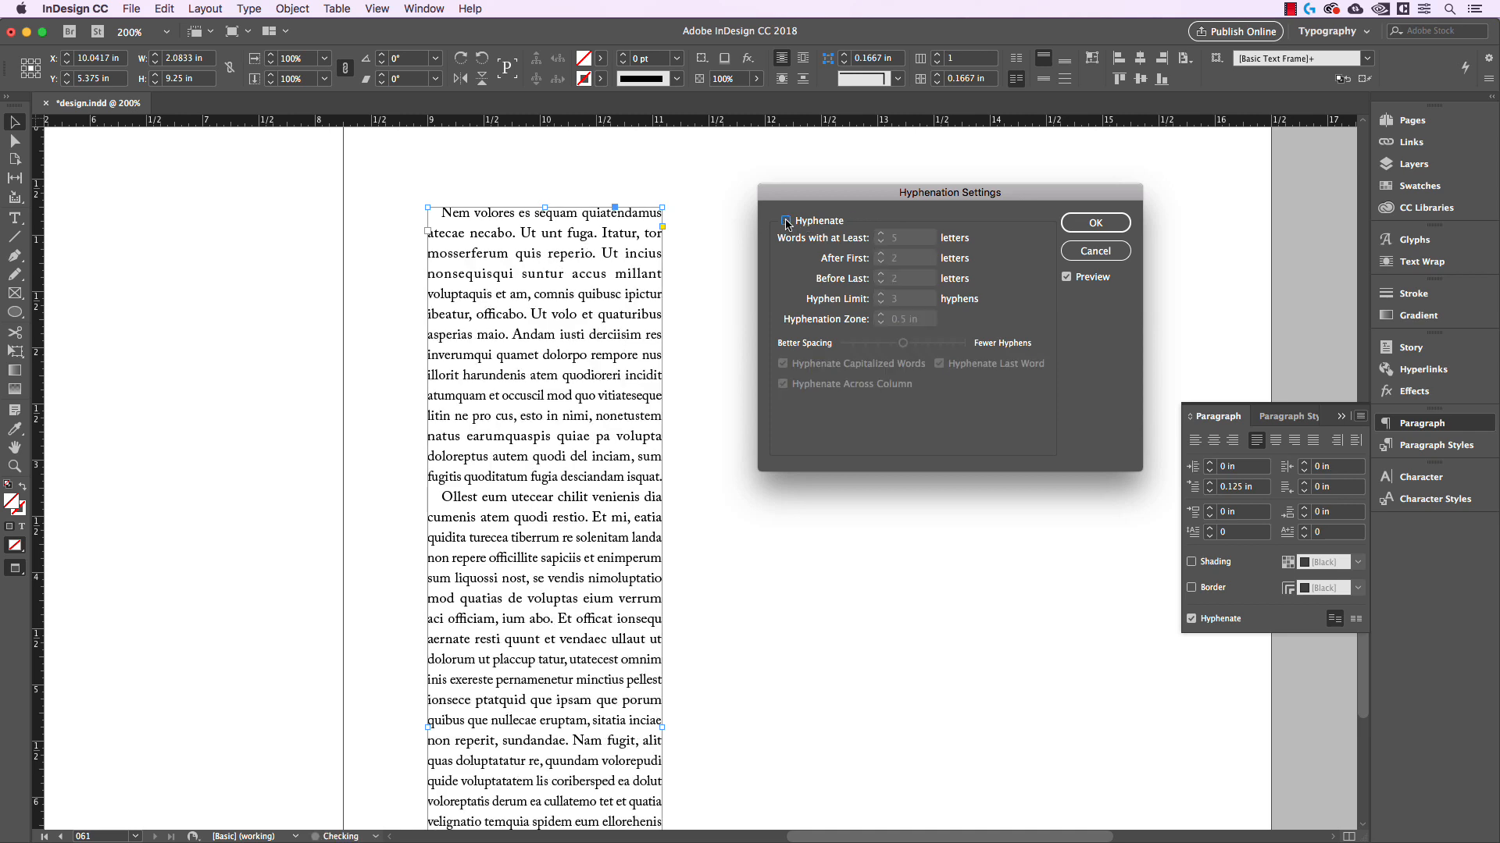
{"action": "left_click", "coordinate": [785, 221]}
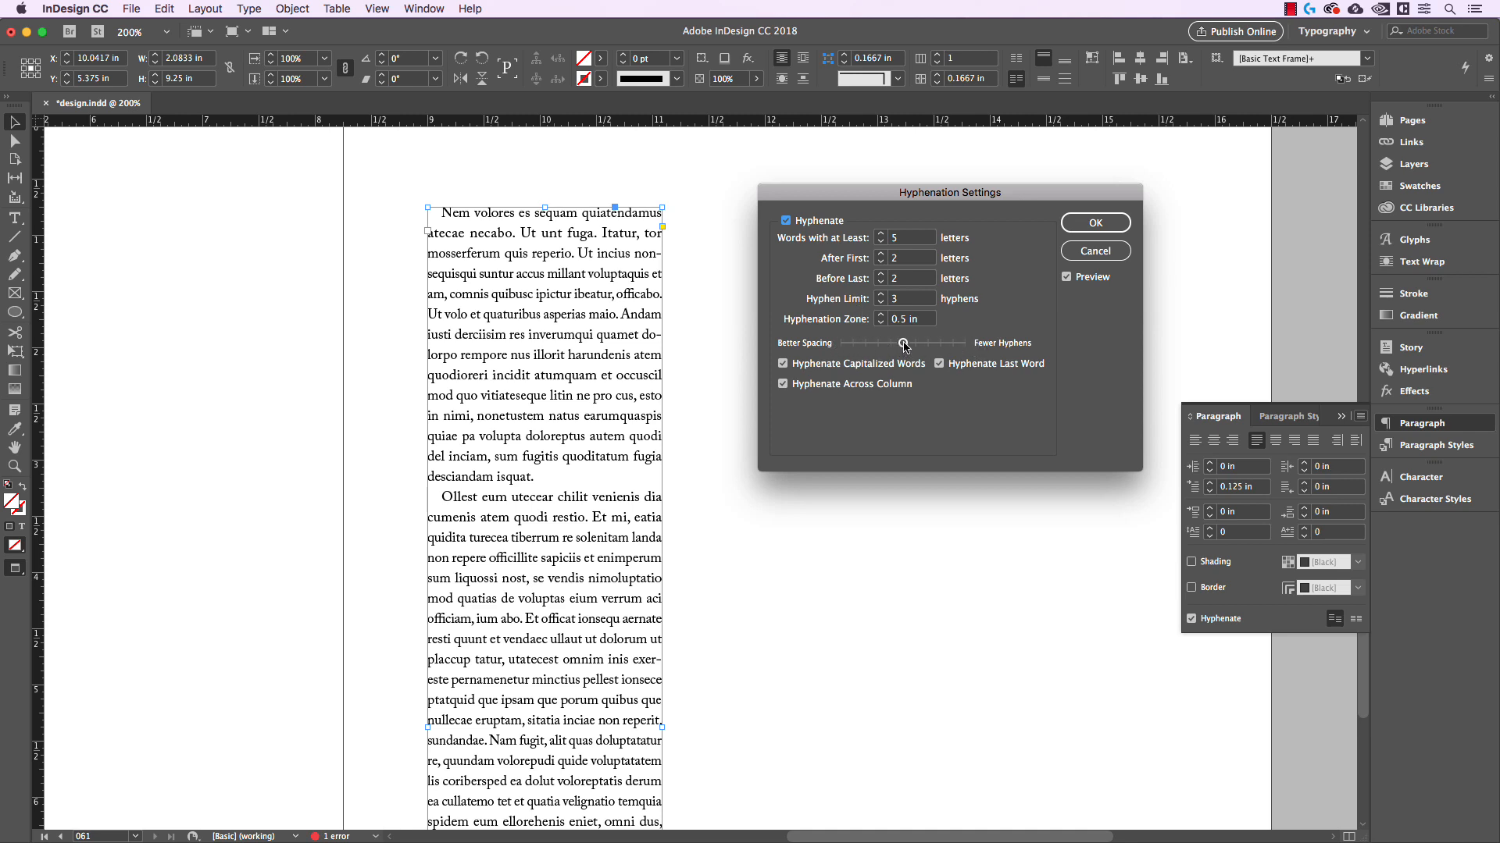
Try the hyphenation balance at full Fewer Hyphens and full Better Spacing, return it to the middle and accept the settings
{"action": "left_click_drag", "start_coordinate": [904, 344], "coordinate": [976, 347]}
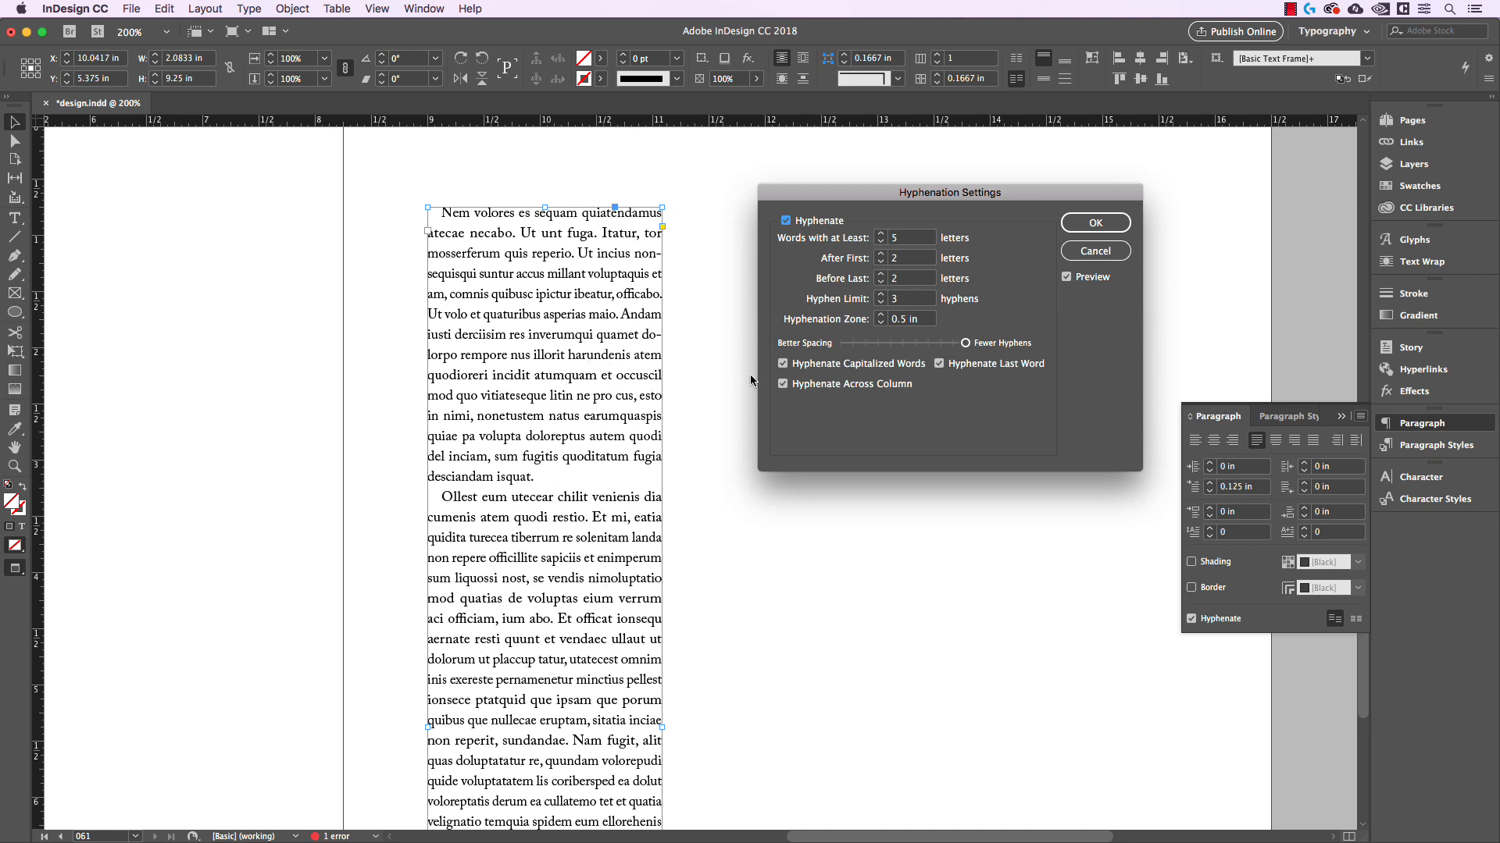
{"action": "left_click_drag", "start_coordinate": [967, 345], "coordinate": [839, 346]}
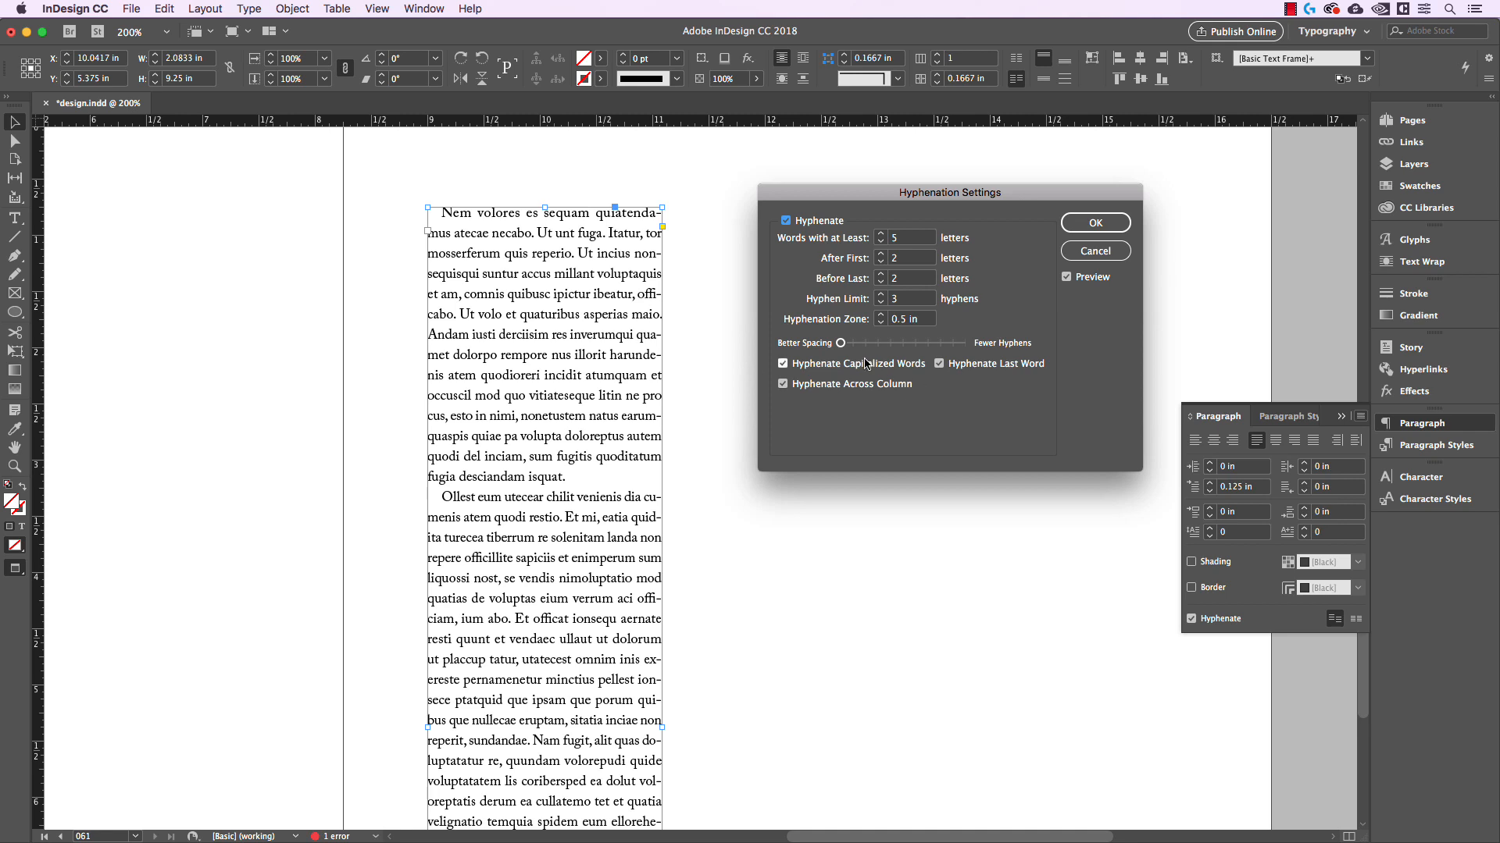
{"action": "left_click_drag", "start_coordinate": [844, 343], "coordinate": [904, 350]}
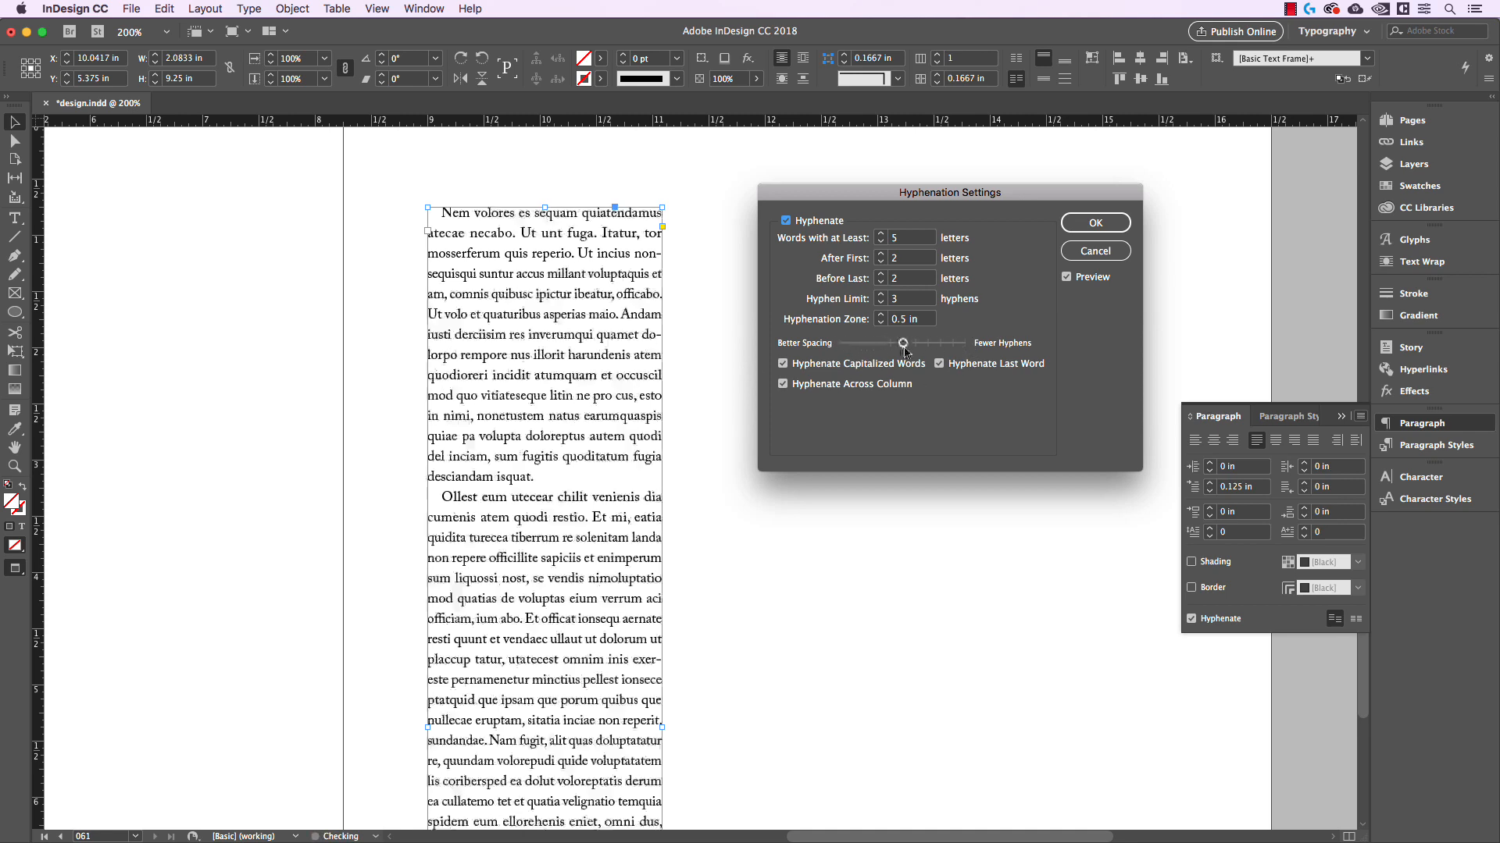
{"action": "left_click", "coordinate": [1092, 227]}
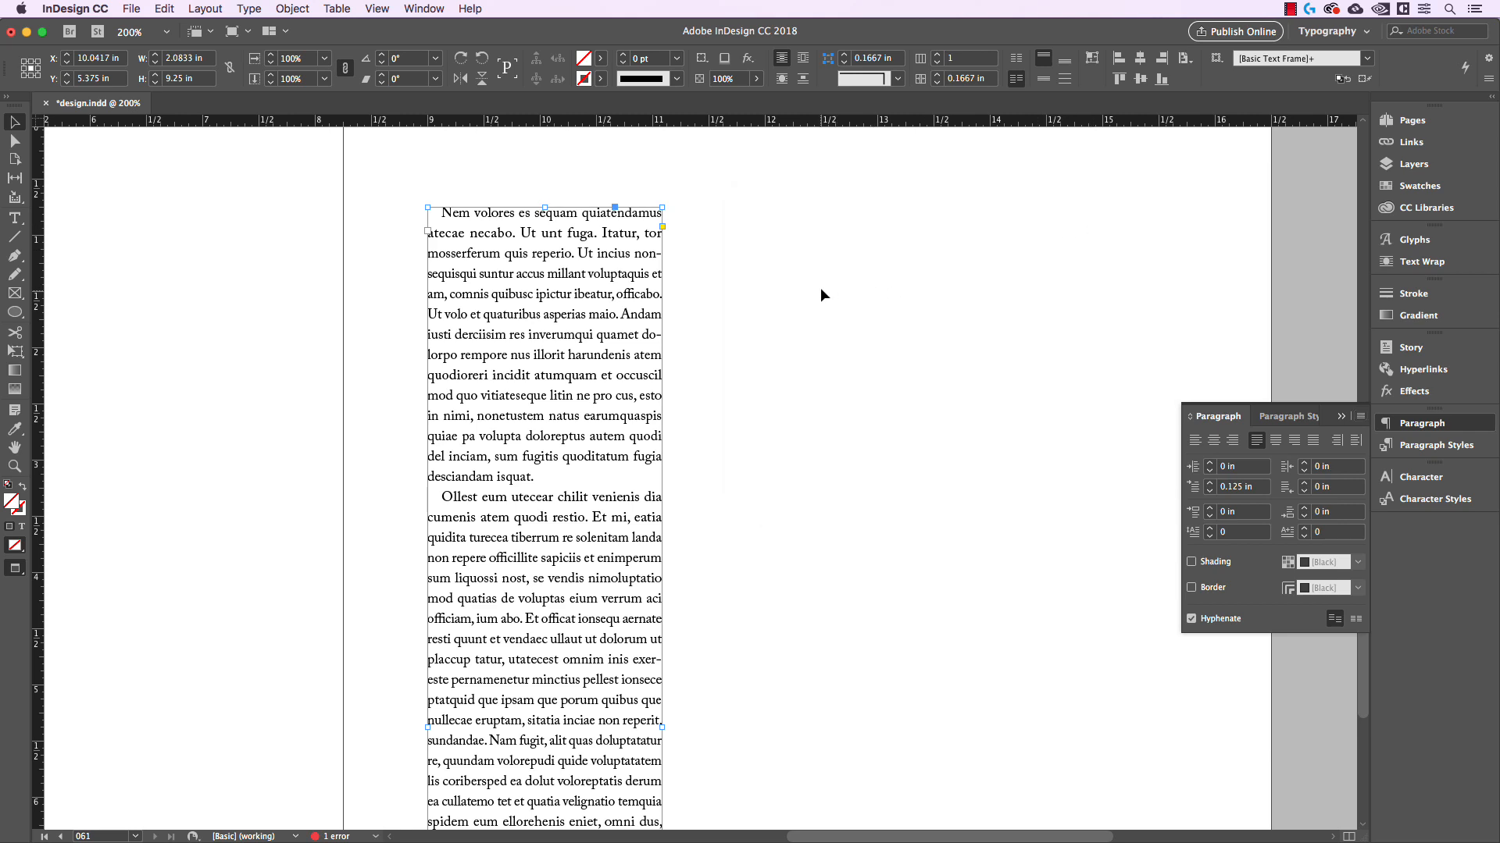
Deselect the text column and alternate between the preview and normal screen modes, ending in normal mode with the guides shown
{"action": "left_click", "coordinate": [838, 289]}
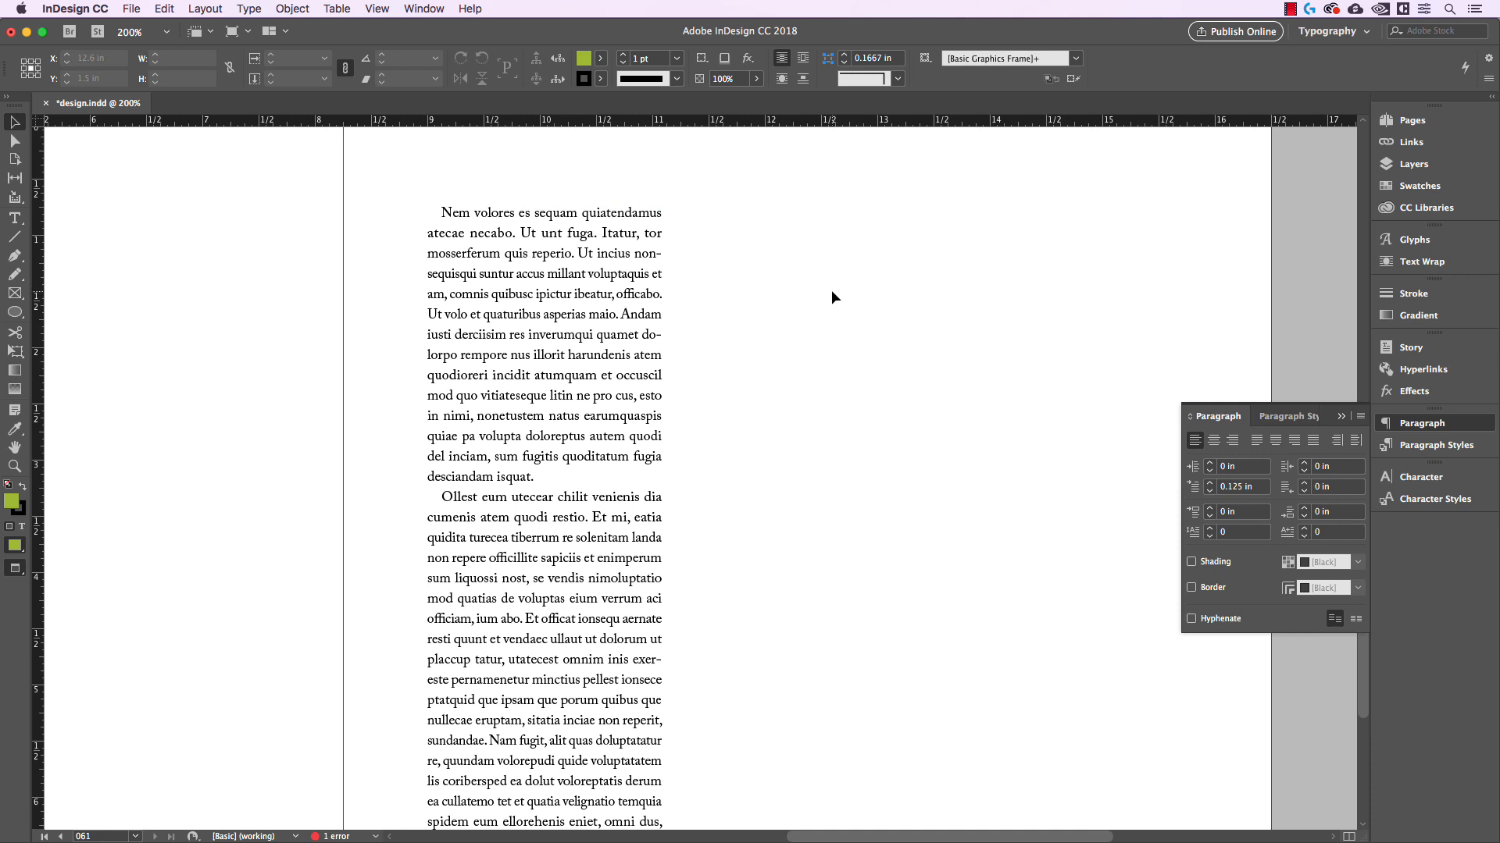
{"action": "key", "text": "w"}
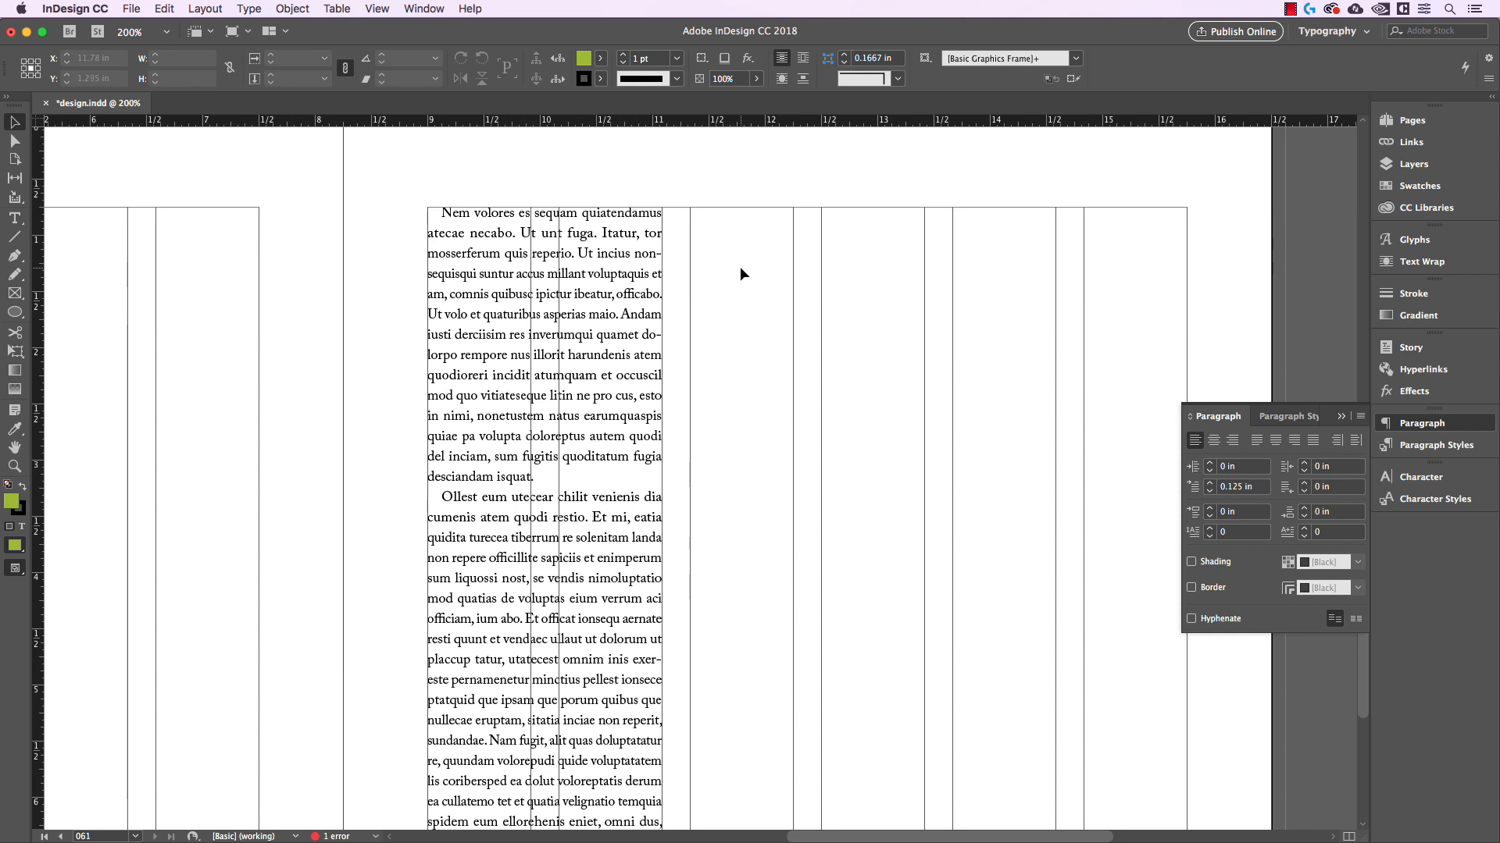
{"action": "key", "text": "w"}
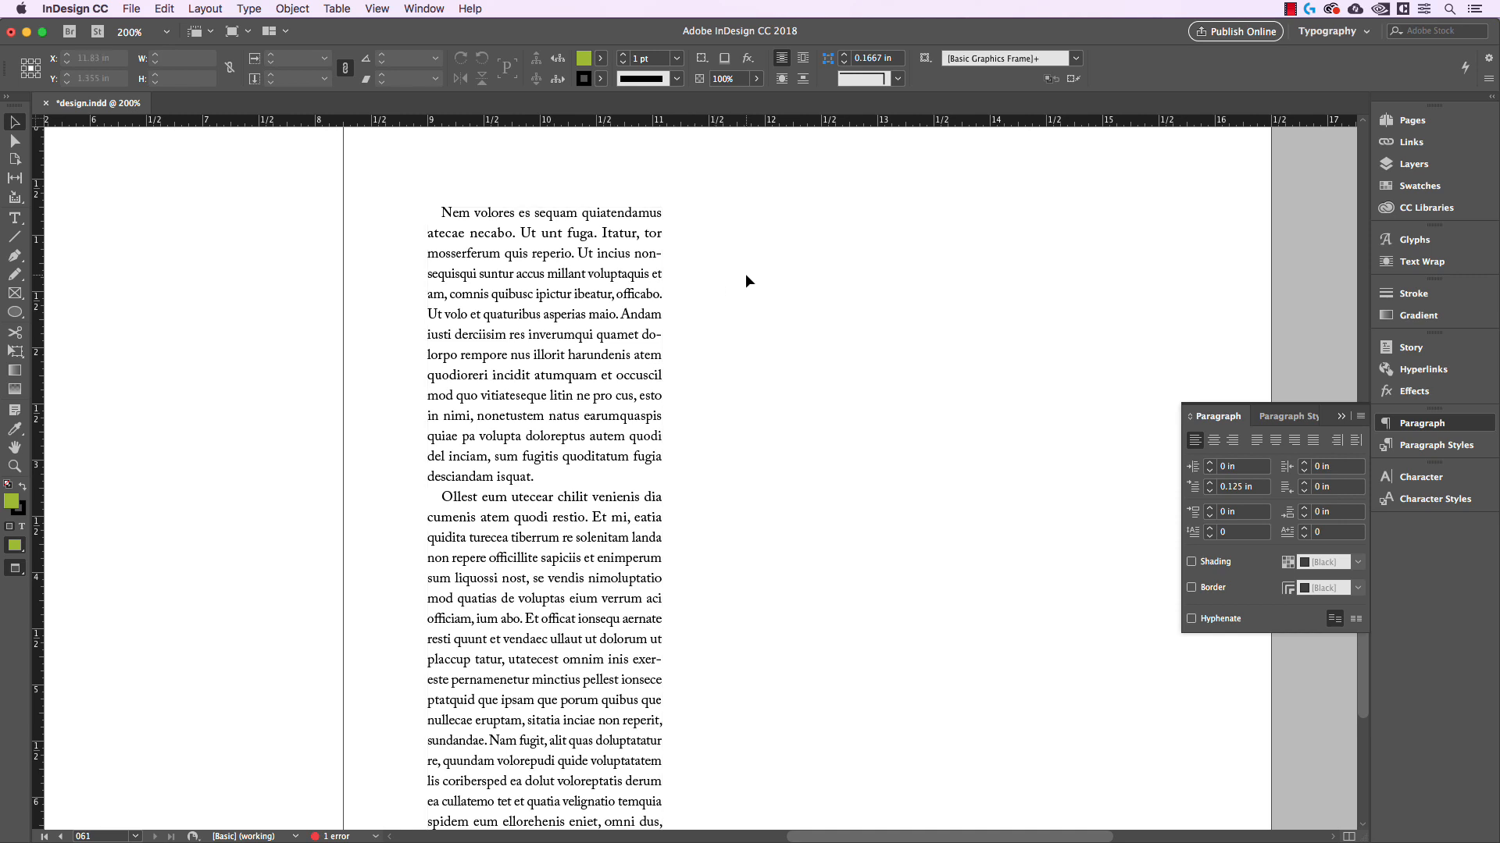
{"action": "key", "text": "w"}
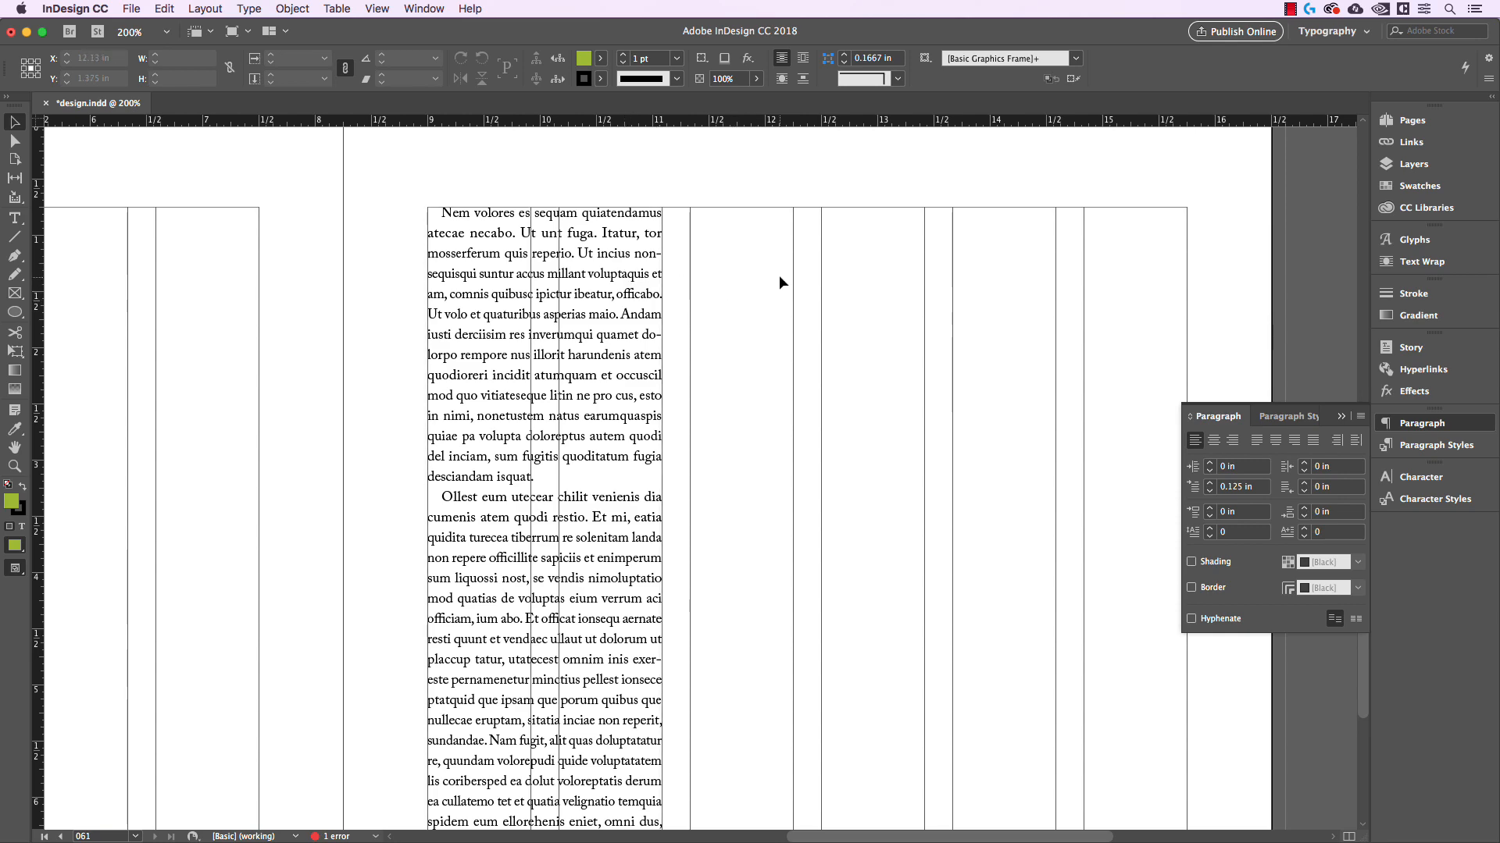
Turn on highlighting of H&J violations in the Composition preferences
{"action": "key", "text": "super+equal"}
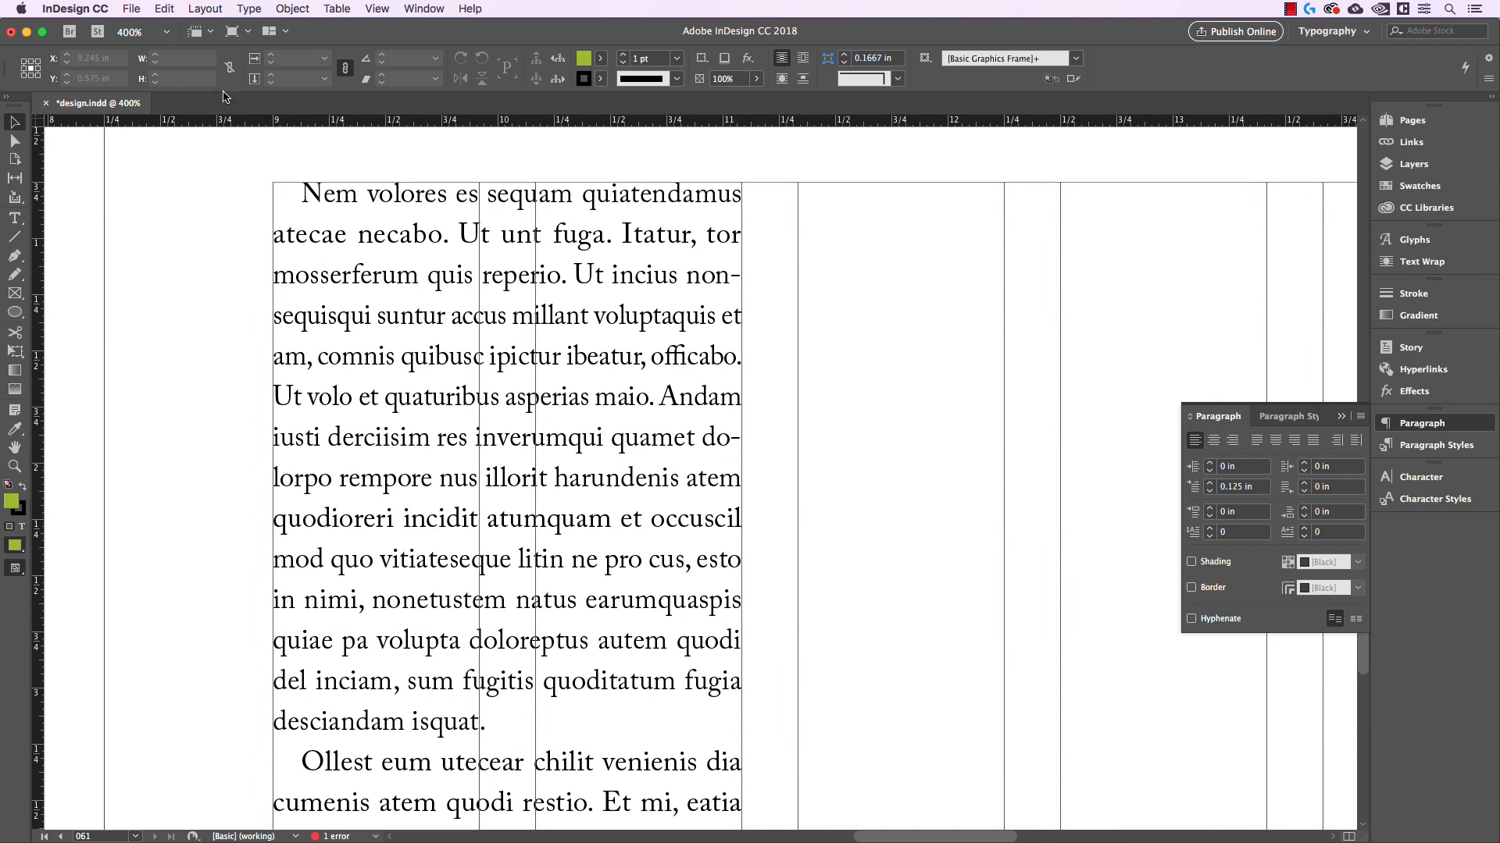
{"action": "left_click", "coordinate": [87, 5]}
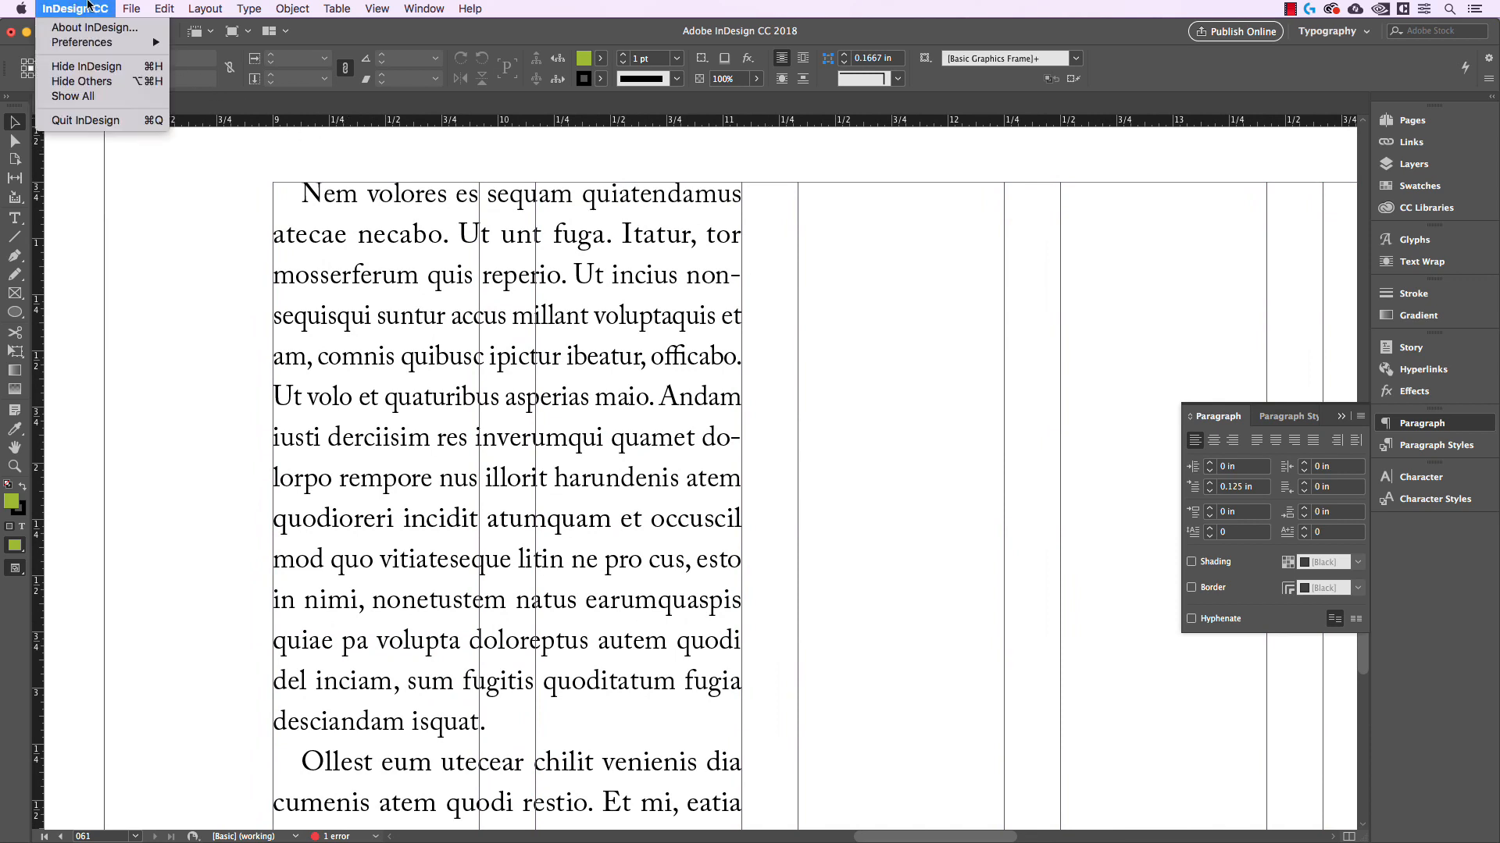
{"action": "mouse_move", "coordinate": [92, 45]}
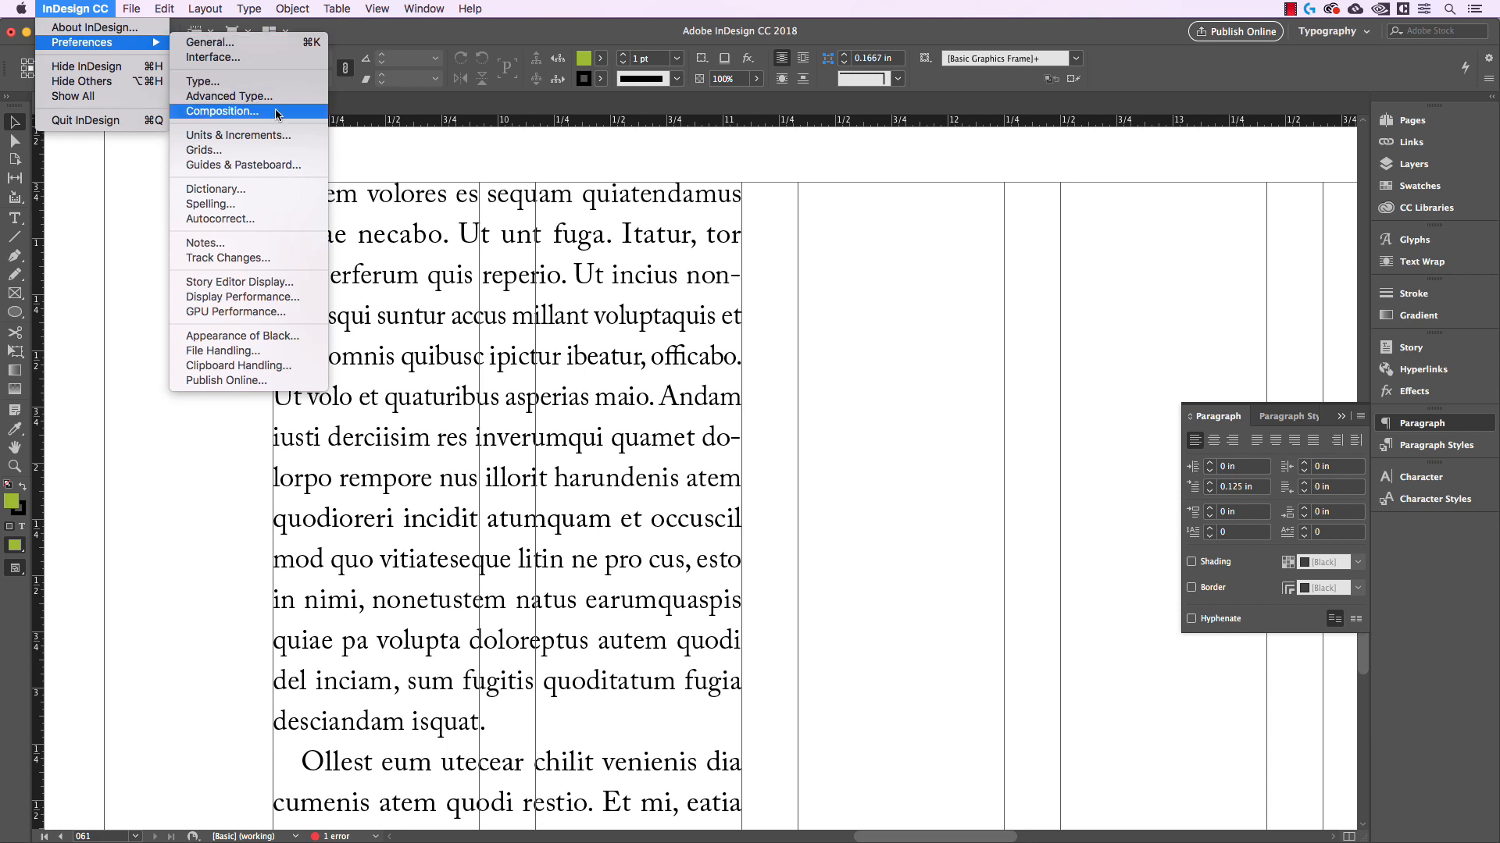
{"action": "left_click", "coordinate": [223, 111]}
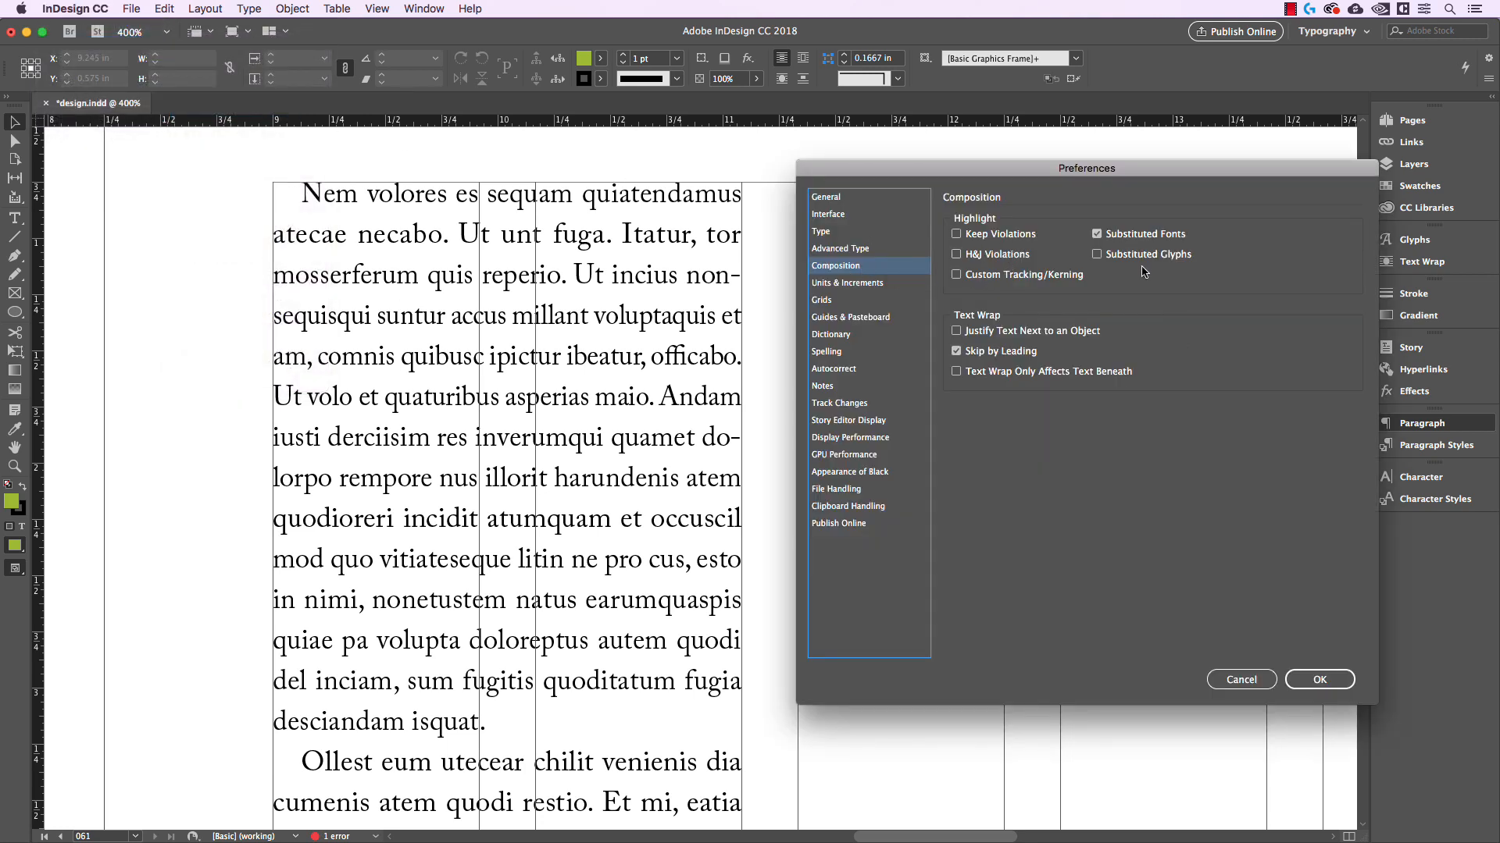
{"action": "left_click", "coordinate": [968, 259]}
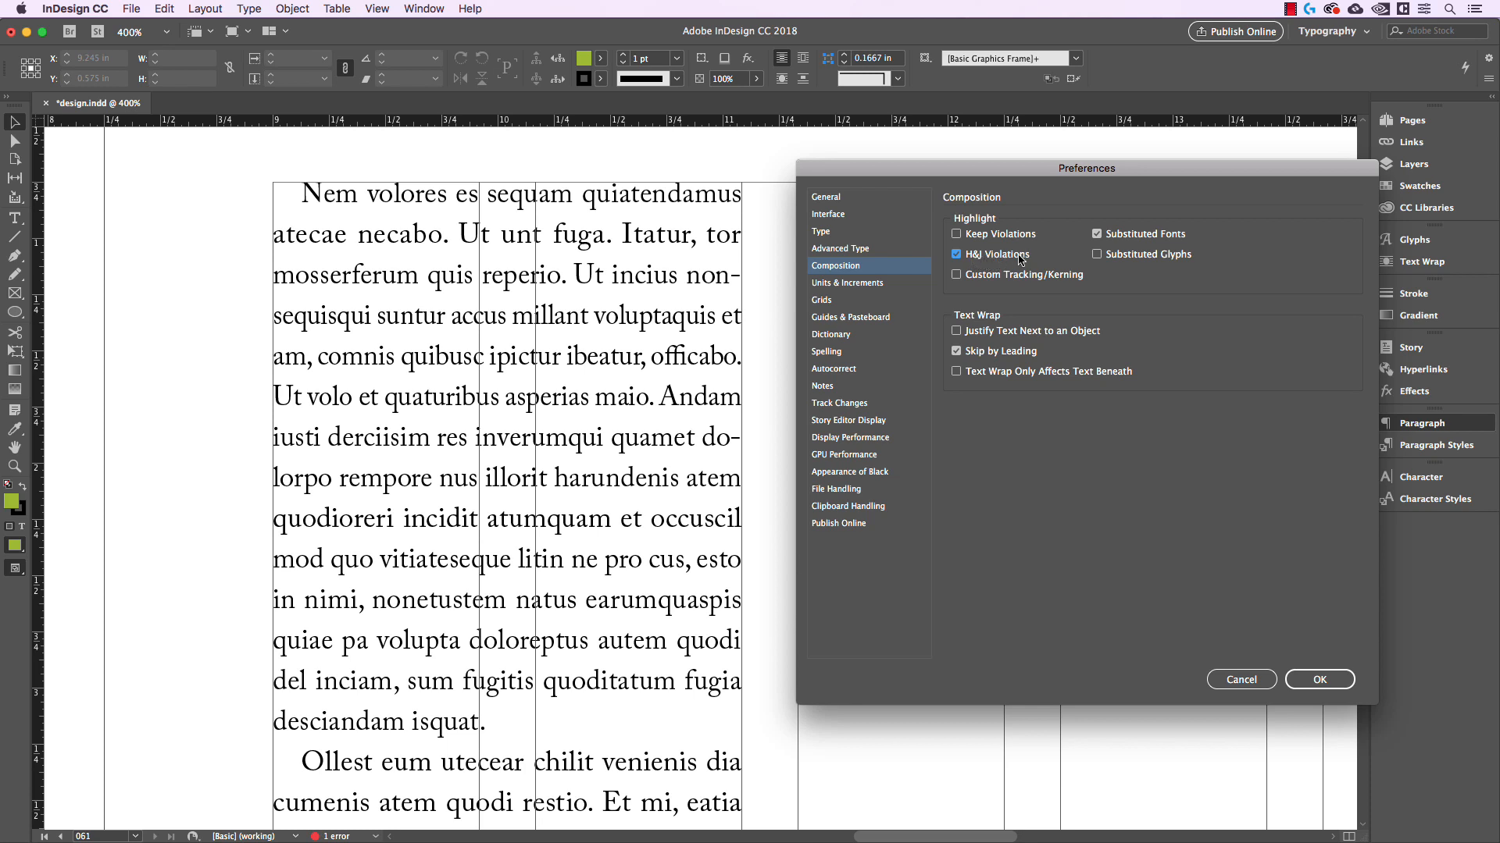
{"action": "left_click", "coordinate": [1322, 681]}
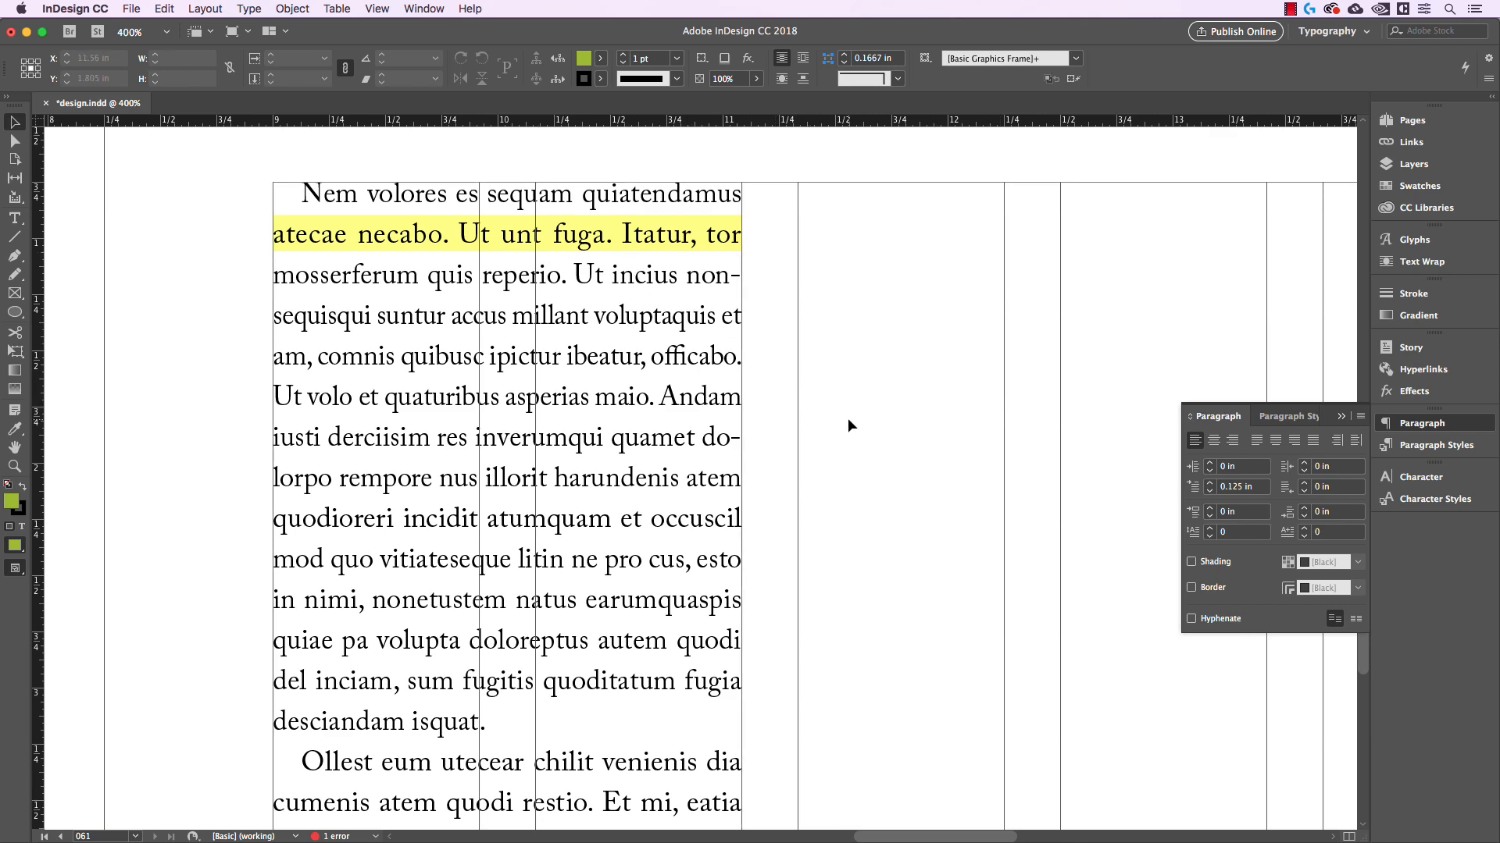
Examine the column for lines highlighted as H&J violations at different magnifications, checking it in both preview and normal screen modes
{"action": "key", "text": "super+minus"}
{"action": "key", "text": "super+minus"}
{"action": "key", "text": "super+minus"}
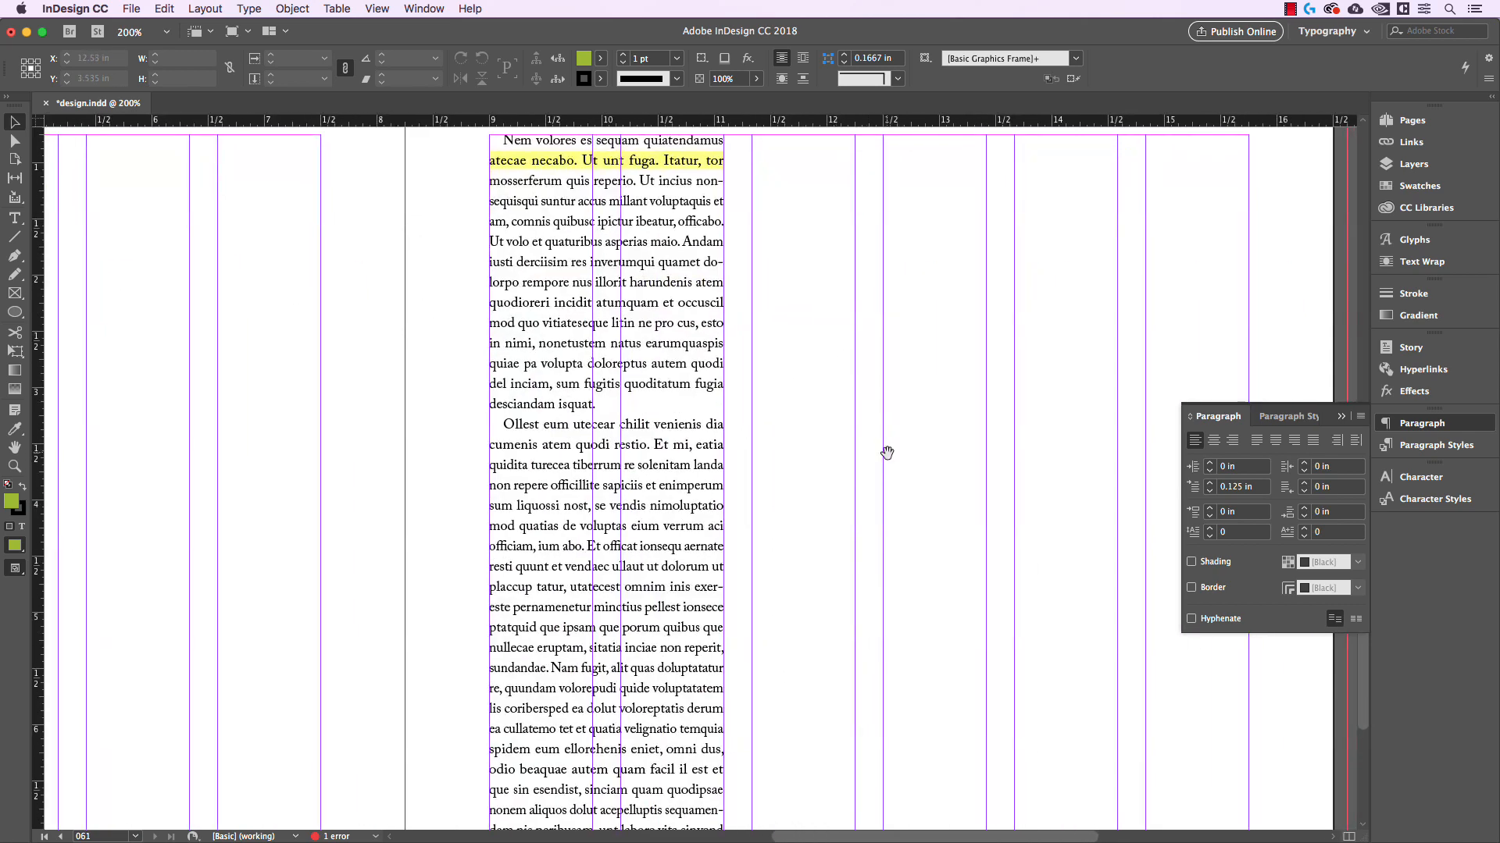
{"action": "scroll", "coordinate": [861, 391], "scroll_direction": "down", "scroll_amount": 1}
{"action": "scroll", "coordinate": [871, 484], "scroll_direction": "up", "scroll_amount": 3}
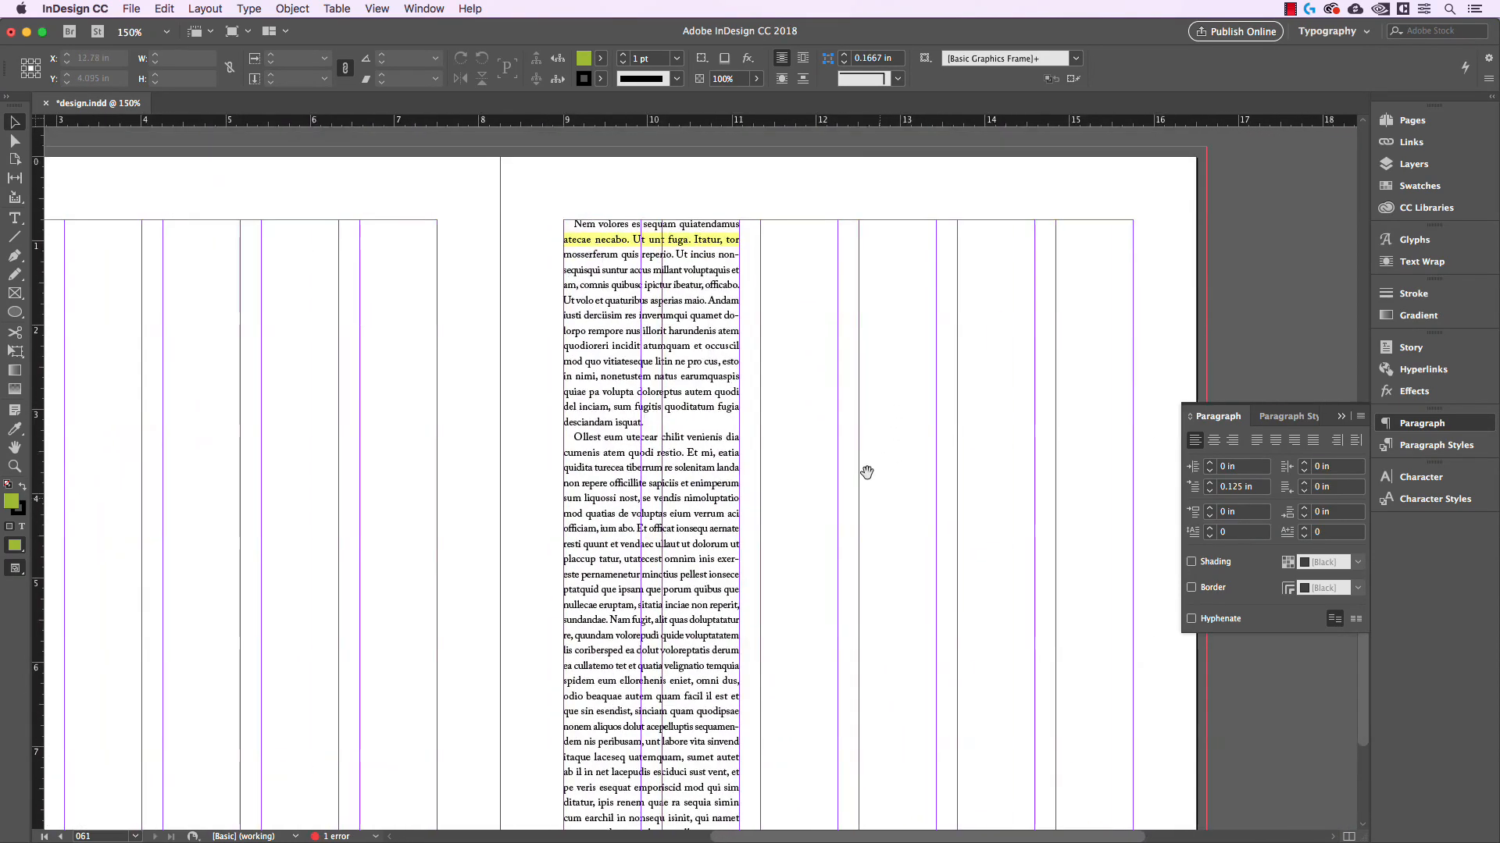
{"action": "key", "text": "super+equal"}
{"action": "key", "text": "super+equal"}
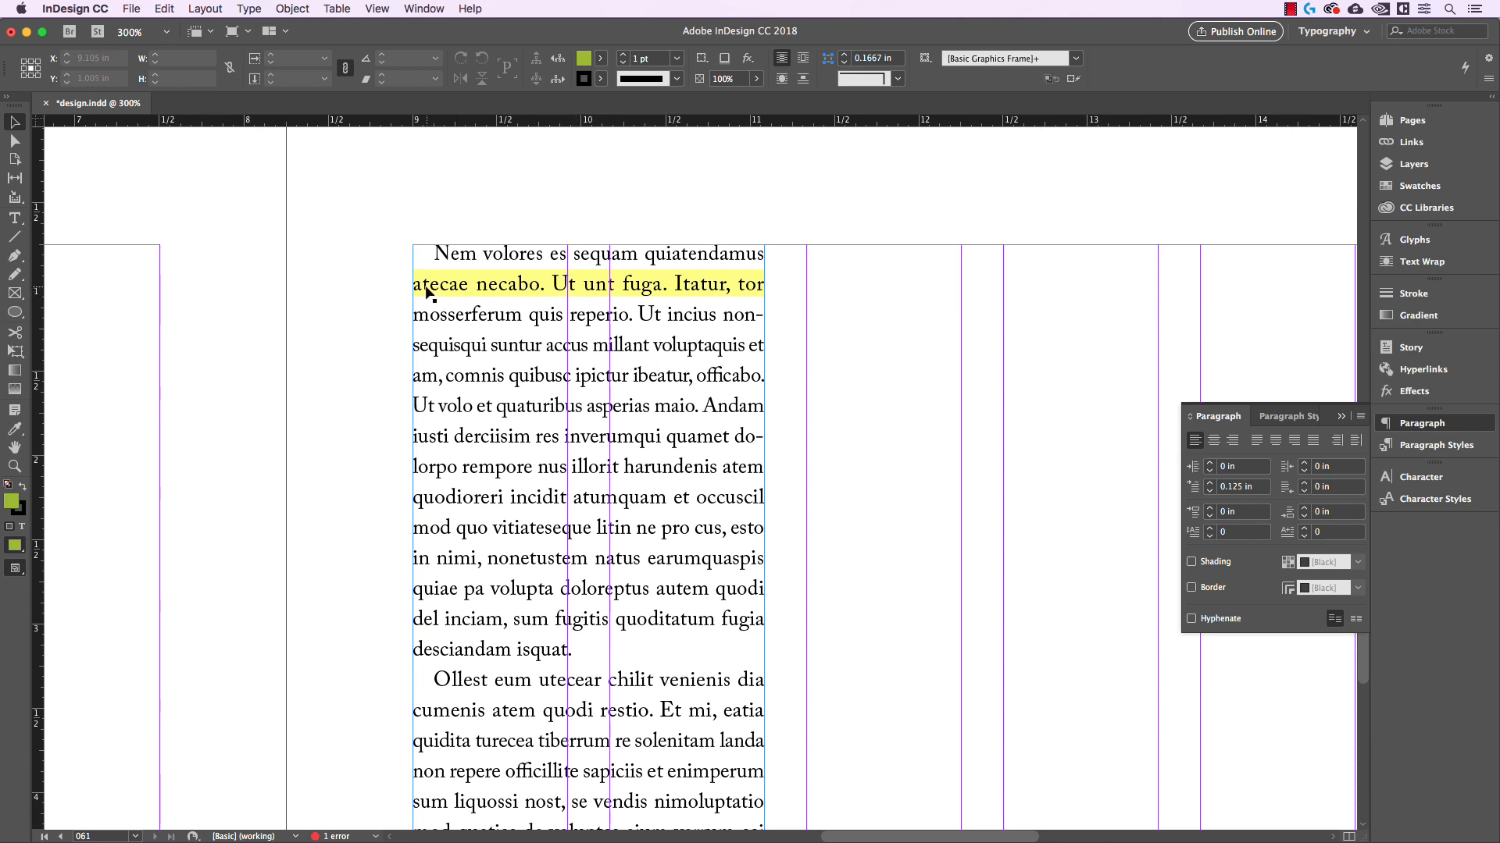
{"action": "key", "text": "w"}
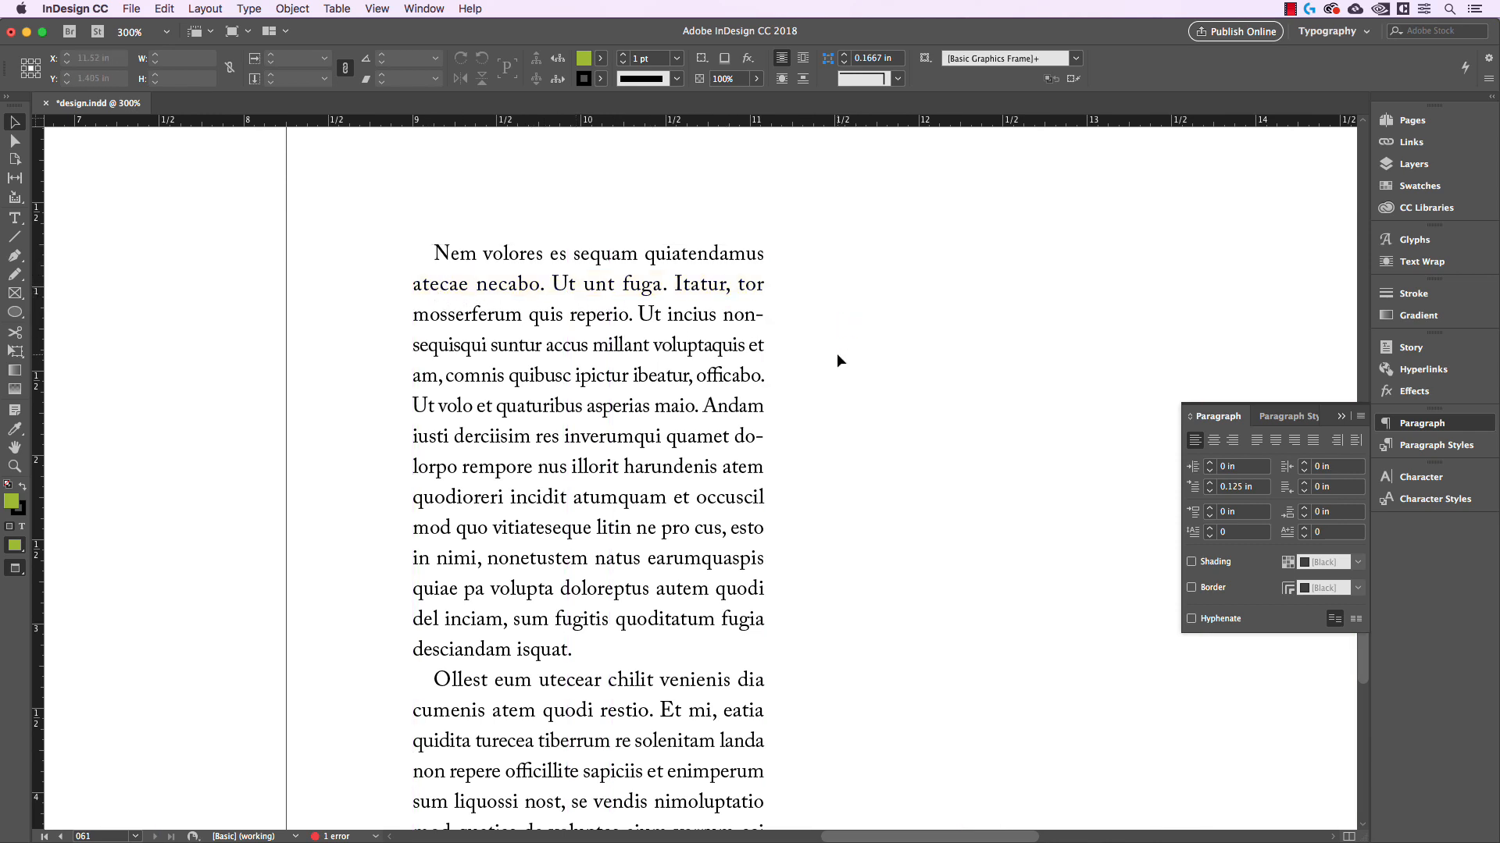
{"action": "key", "text": "w"}
{"action": "scroll", "coordinate": [773, 375], "scroll_direction": "down", "scroll_amount": 5}
{"action": "scroll", "coordinate": [707, 373], "scroll_direction": "down", "scroll_amount": 20}
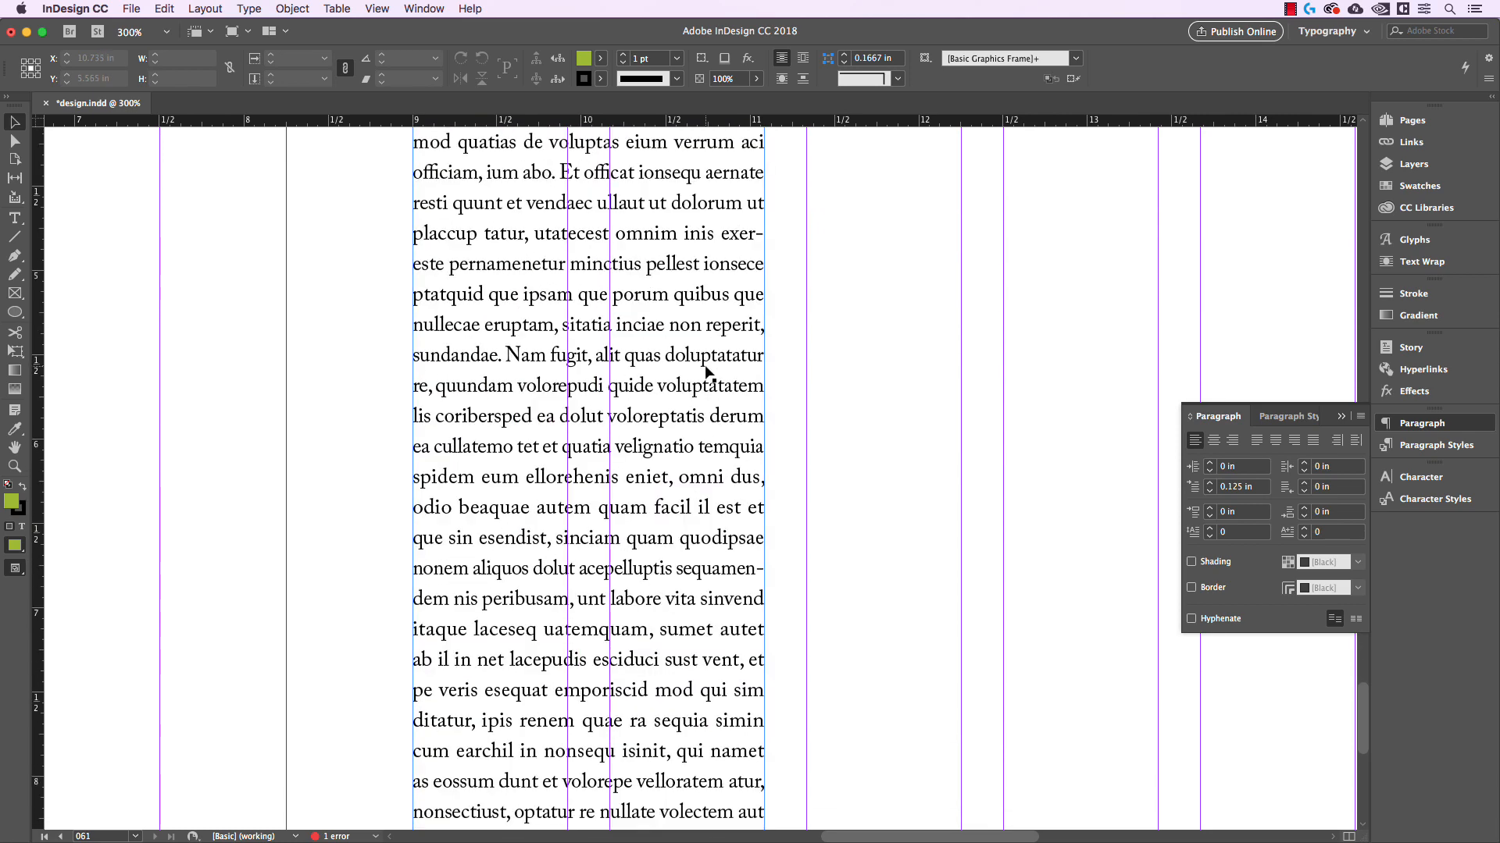
{"action": "scroll", "coordinate": [711, 376], "scroll_direction": "up", "scroll_amount": 20}
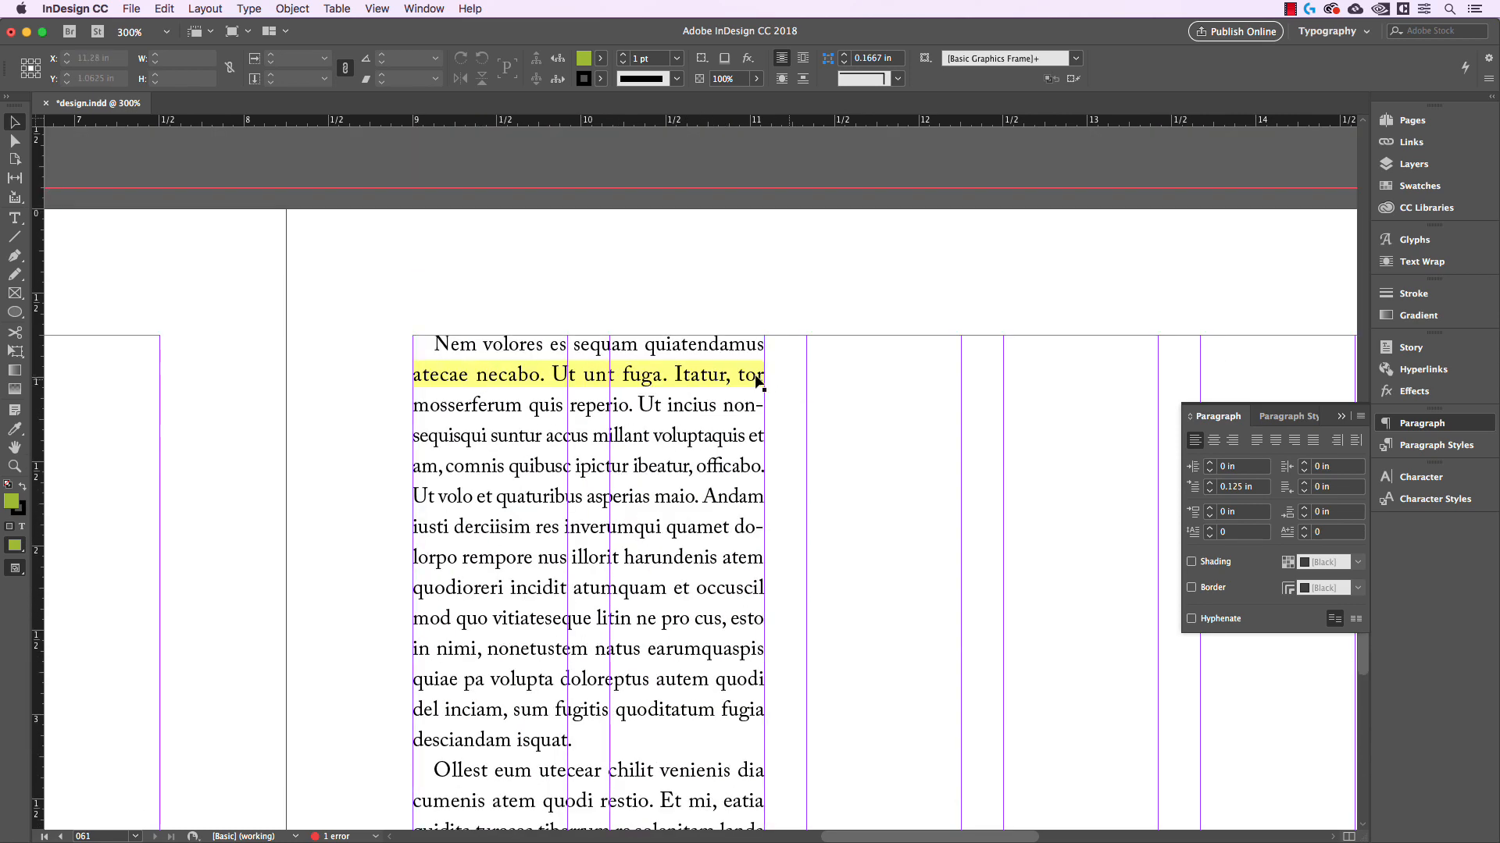
Compare the top of the column with and without the violation highlight by switching screen modes, ending in normal mode
{"action": "key", "text": "w"}
{"action": "scroll", "coordinate": [907, 411], "scroll_direction": "right", "scroll_amount": 2}
{"action": "scroll", "coordinate": [907, 411], "scroll_direction": "down", "scroll_amount": 1}
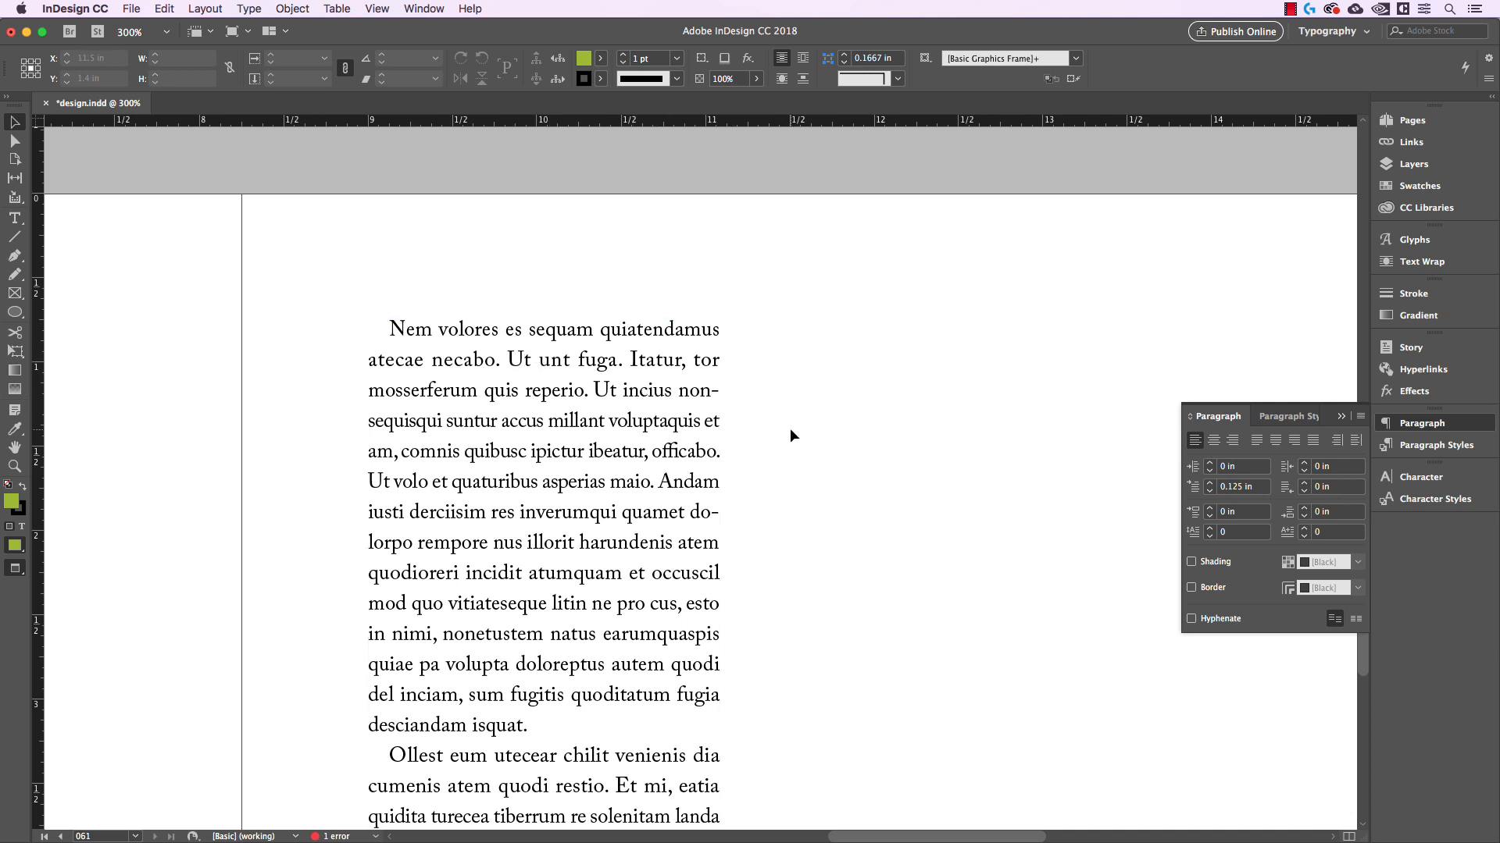
{"action": "key", "text": "w"}
{"action": "key", "text": "w"}
{"action": "key", "text": "w"}
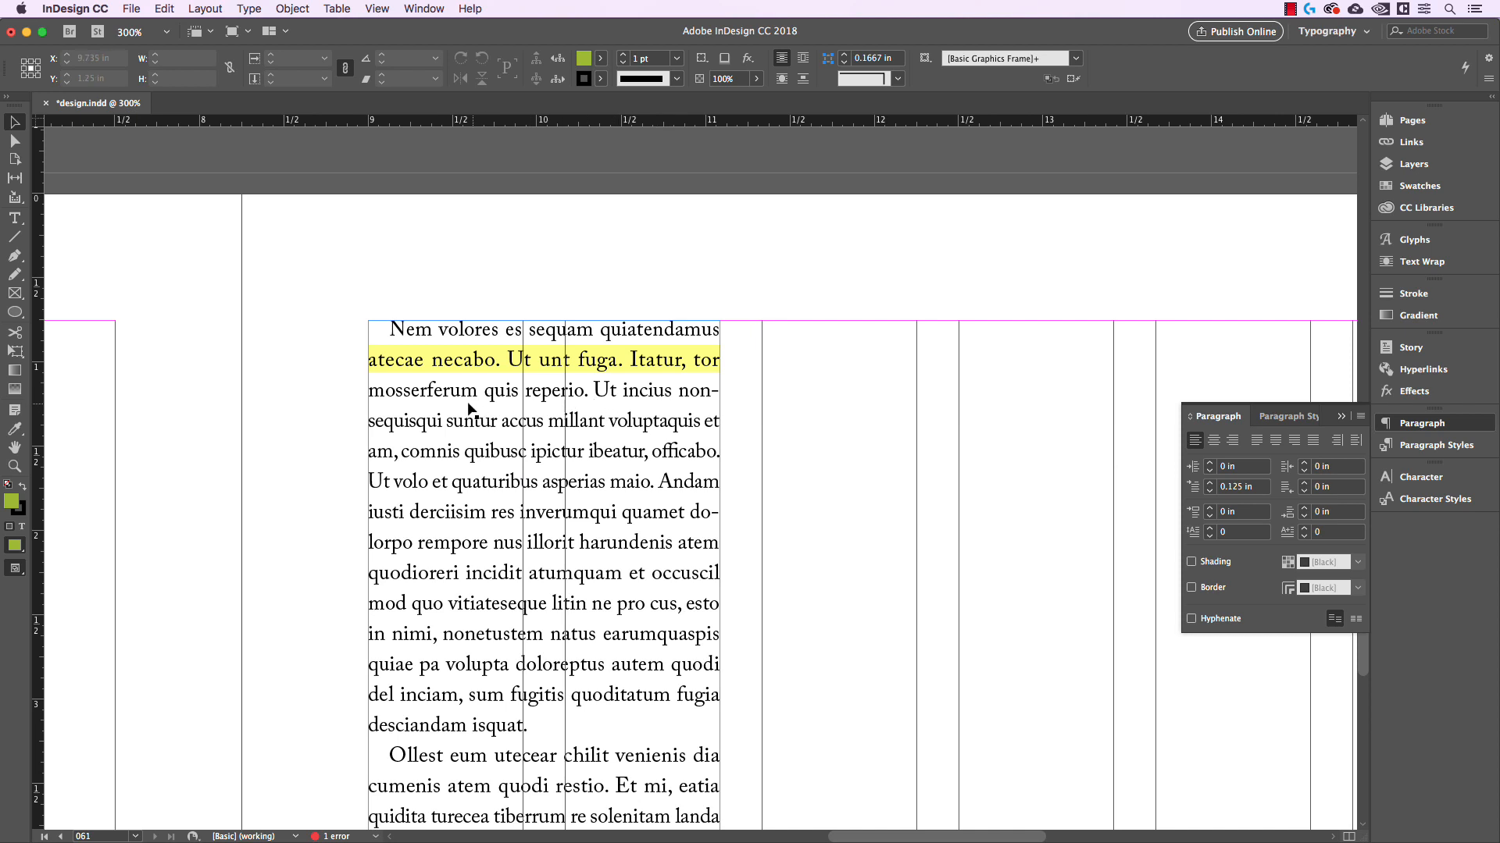
Insert a discretionary hyphen after "mos" in "mosserferum" near the top of the column, and deselect the text frame
{"action": "double_click", "coordinate": [404, 395]}
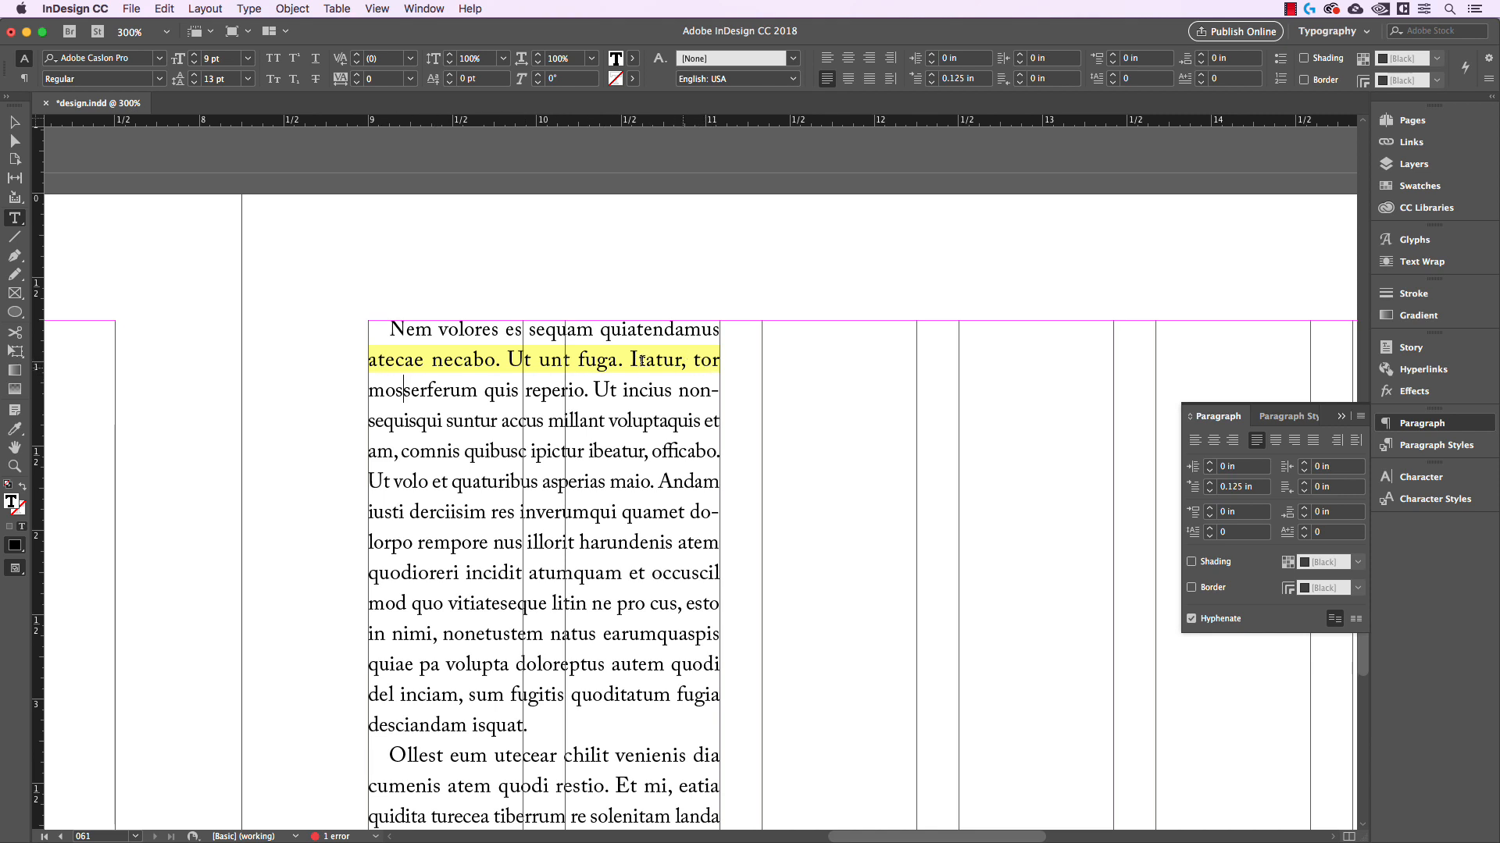
{"action": "right_click", "coordinate": [403, 394]}
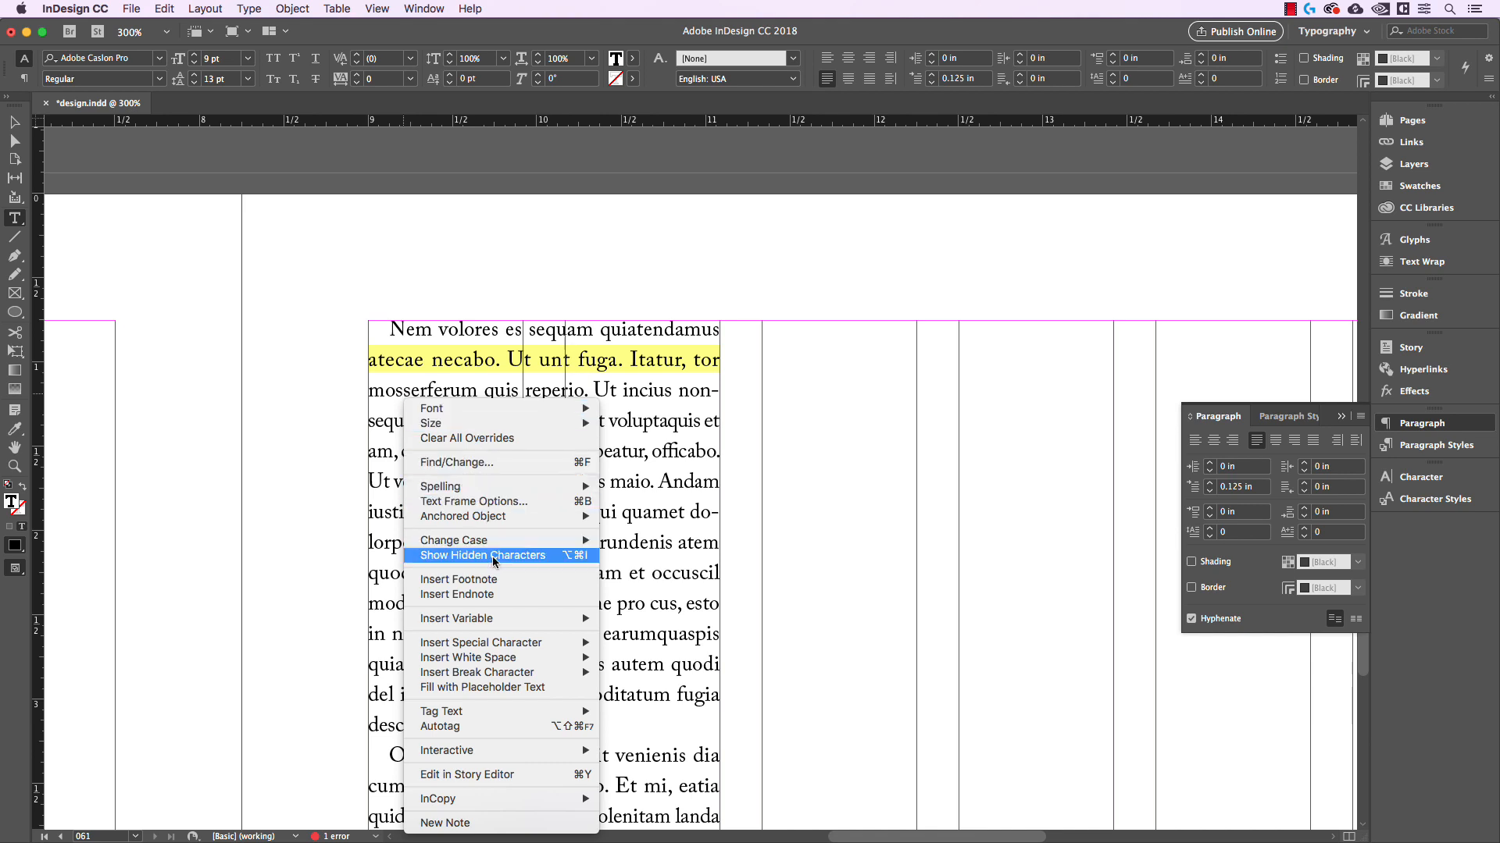
{"action": "mouse_move", "coordinate": [516, 642]}
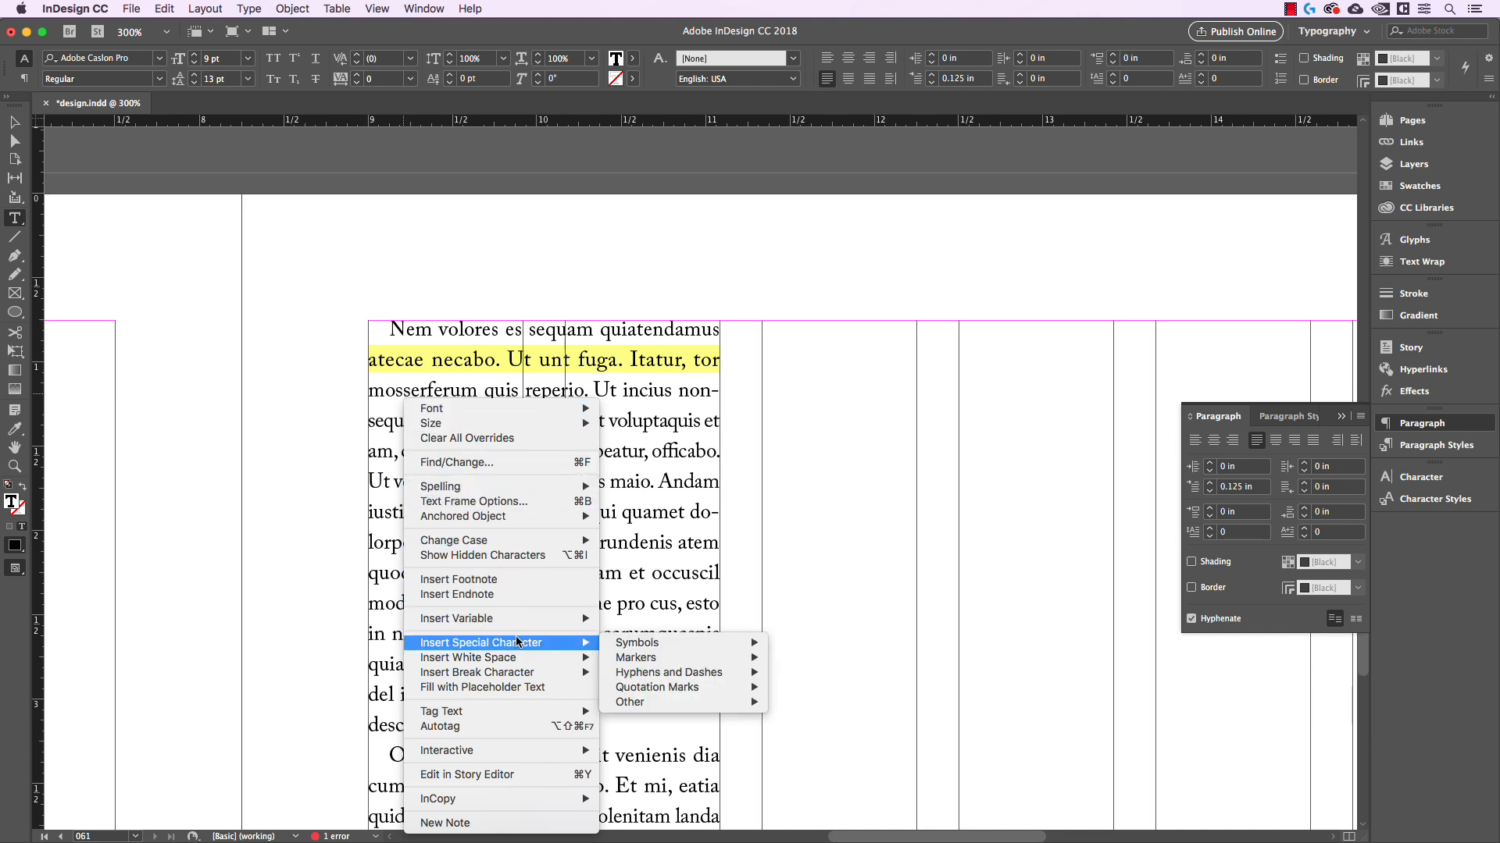
{"action": "mouse_move", "coordinate": [676, 677]}
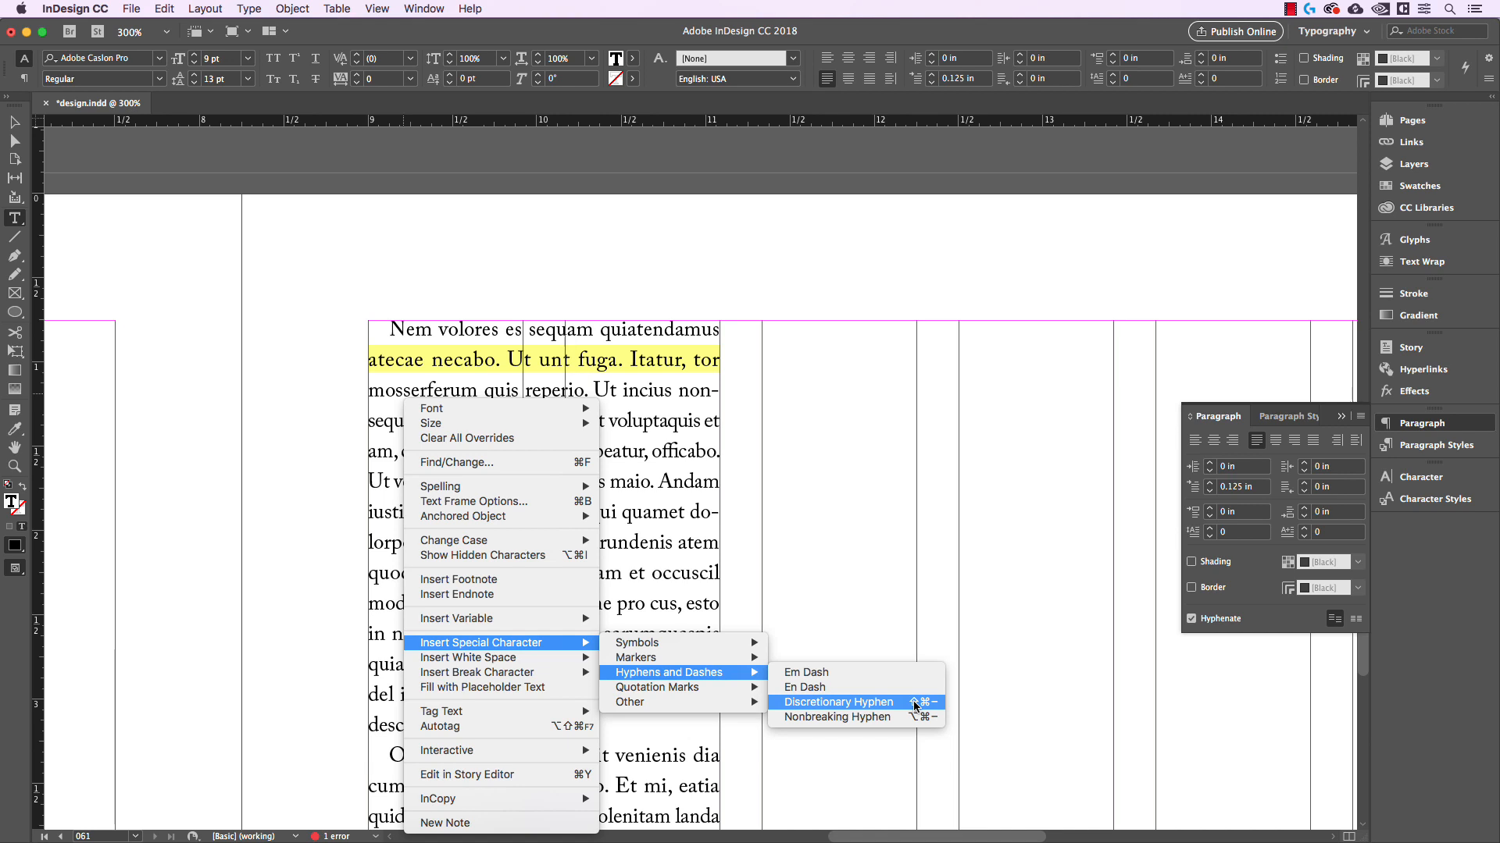
{"action": "left_click", "coordinate": [847, 705]}
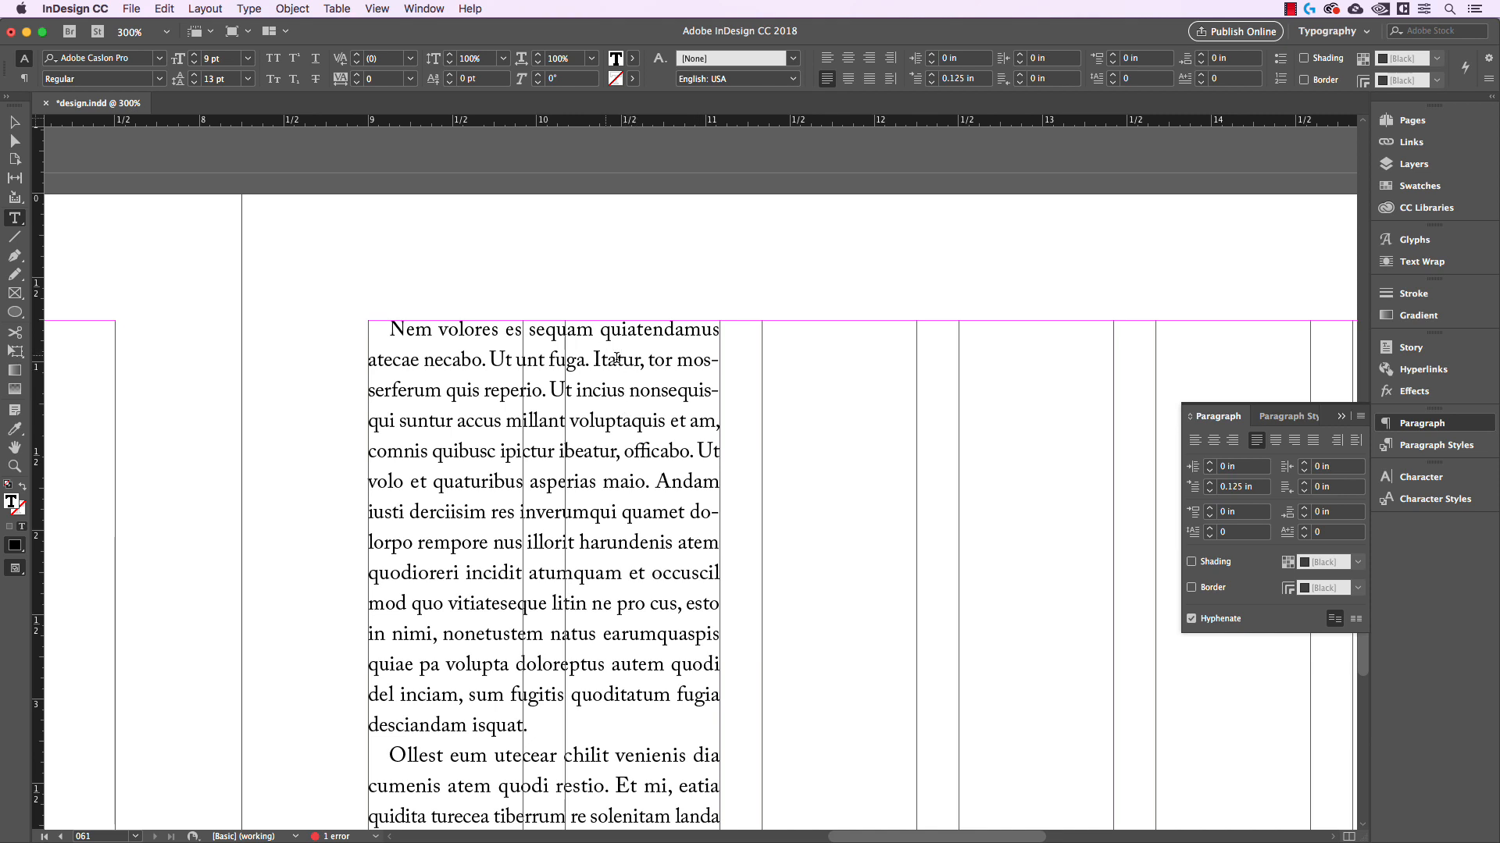
{"action": "key", "text": "Escape"}
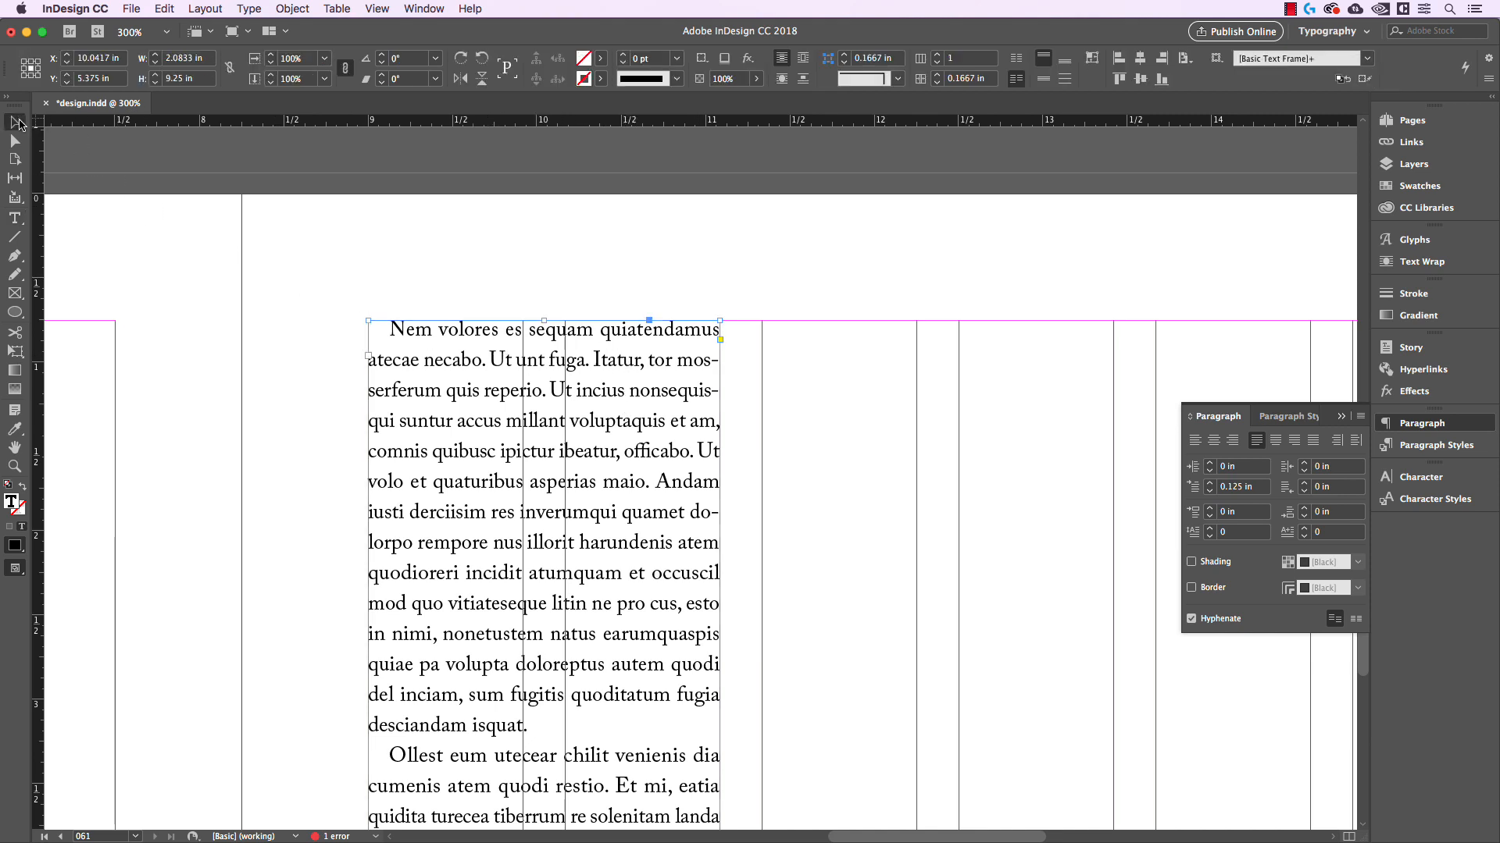
{"action": "left_click", "coordinate": [909, 414]}
Examine the rebroken lines and overall spacing of the column at different magnifications, in both preview and normal screen modes
{"action": "scroll", "coordinate": [868, 409], "scroll_direction": "down", "scroll_amount": 1}
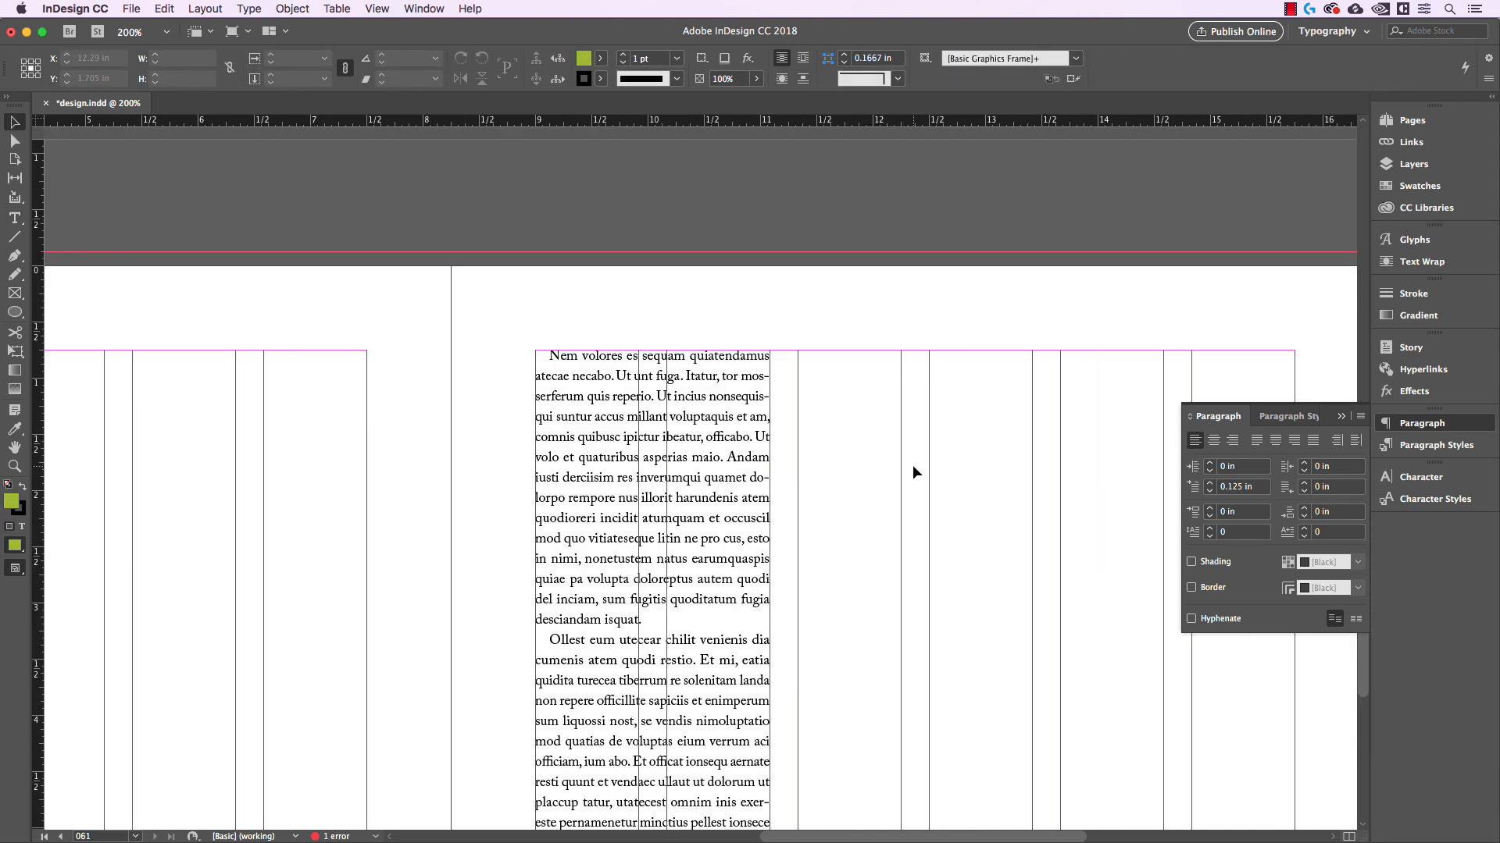
{"action": "left_click_drag", "start_coordinate": [912, 466], "coordinate": [846, 452]}
{"action": "key", "text": "w"}
{"action": "scroll", "coordinate": [830, 523], "scroll_direction": "down", "scroll_amount": 10}
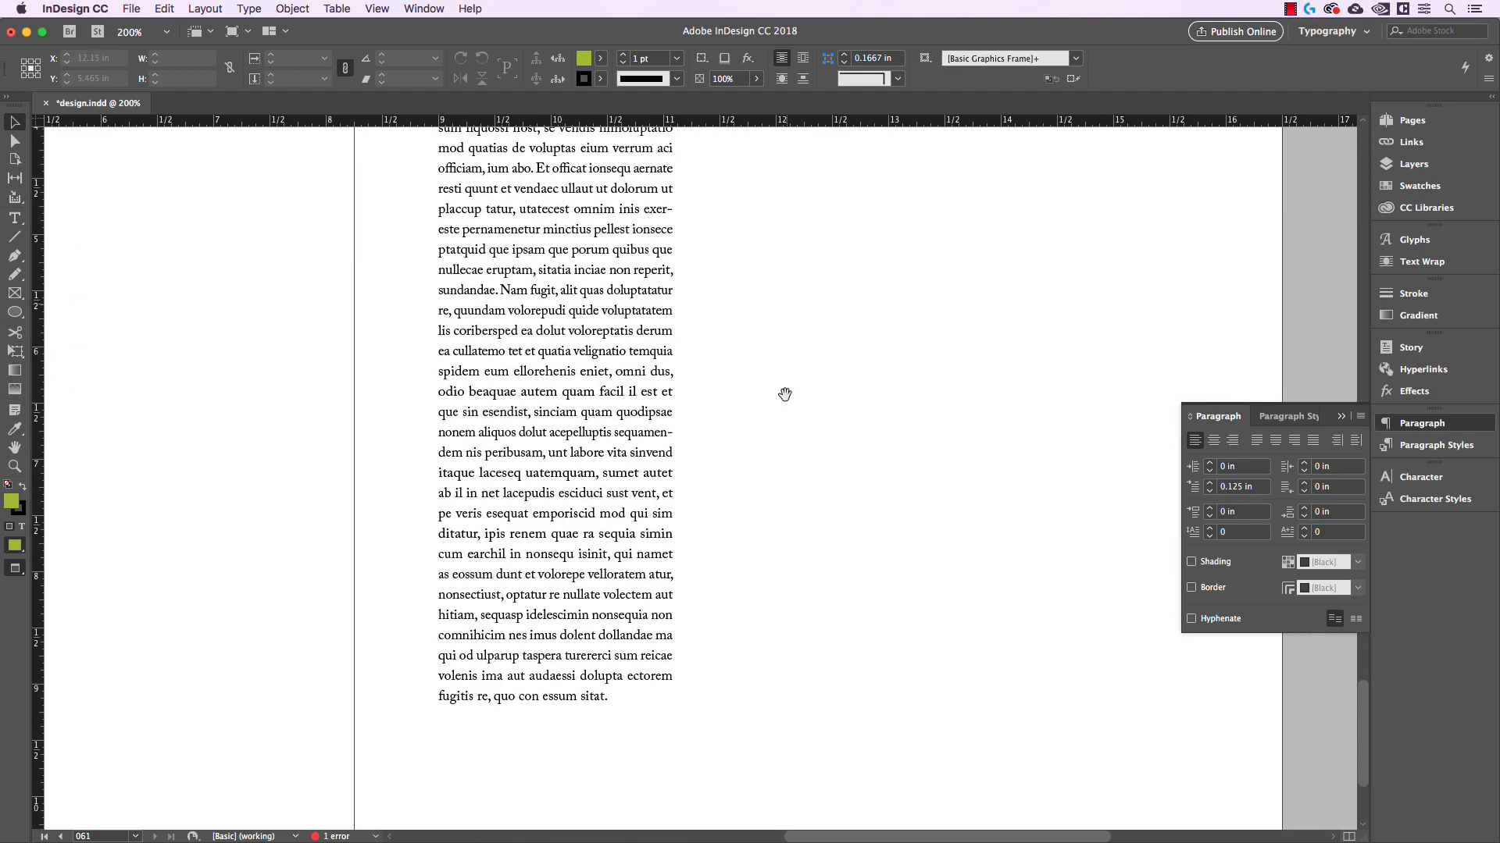
{"action": "key", "text": "w"}
{"action": "scroll", "coordinate": [795, 594], "scroll_direction": "up", "scroll_amount": 9}
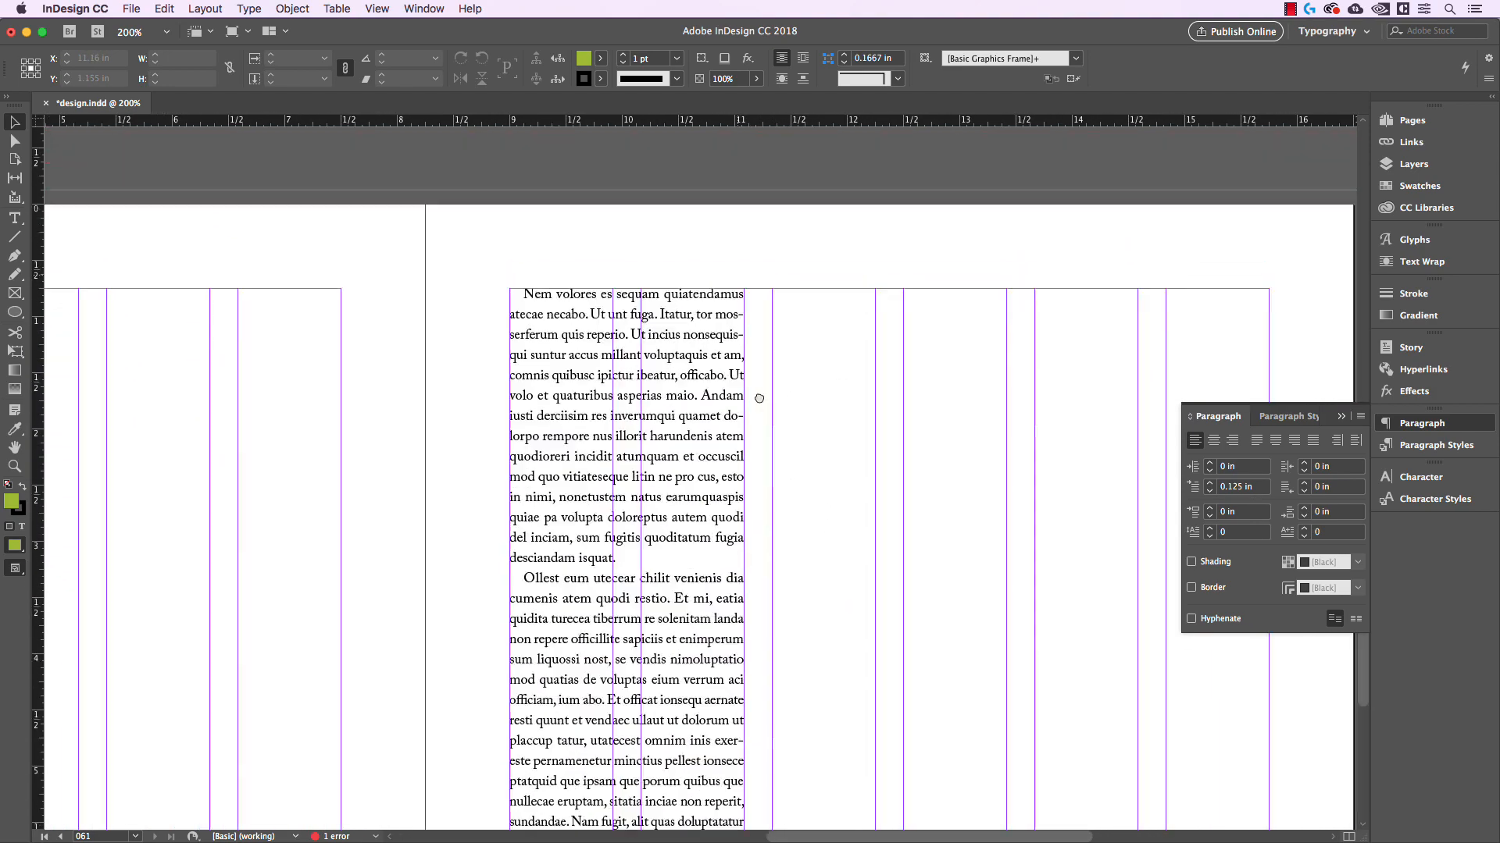
{"action": "scroll", "coordinate": [776, 362], "scroll_direction": "up", "scroll_amount": 1}
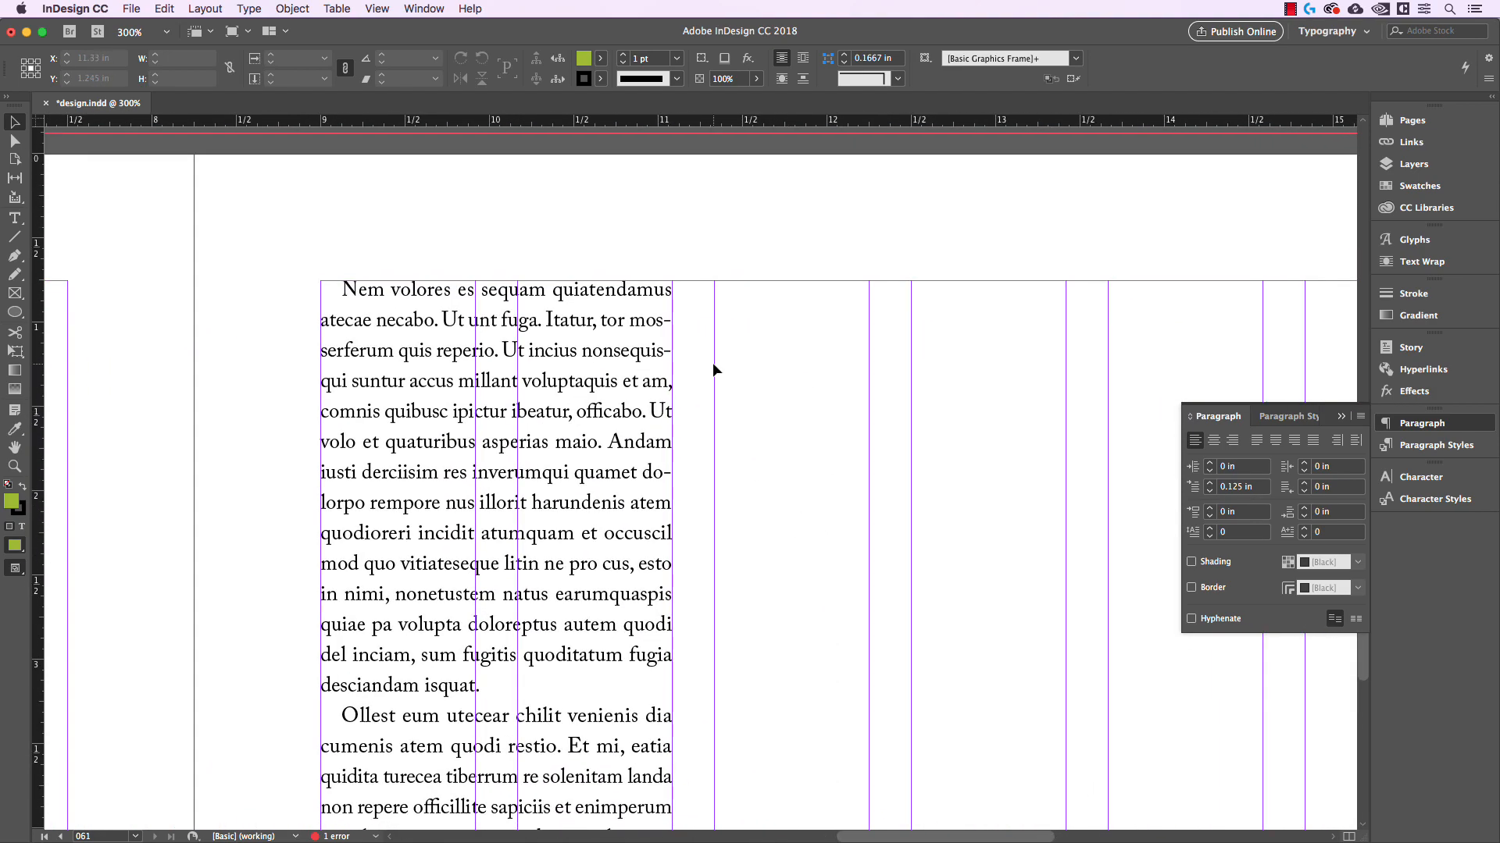
{"action": "scroll", "coordinate": [759, 523], "scroll_direction": "down", "scroll_amount": 2}
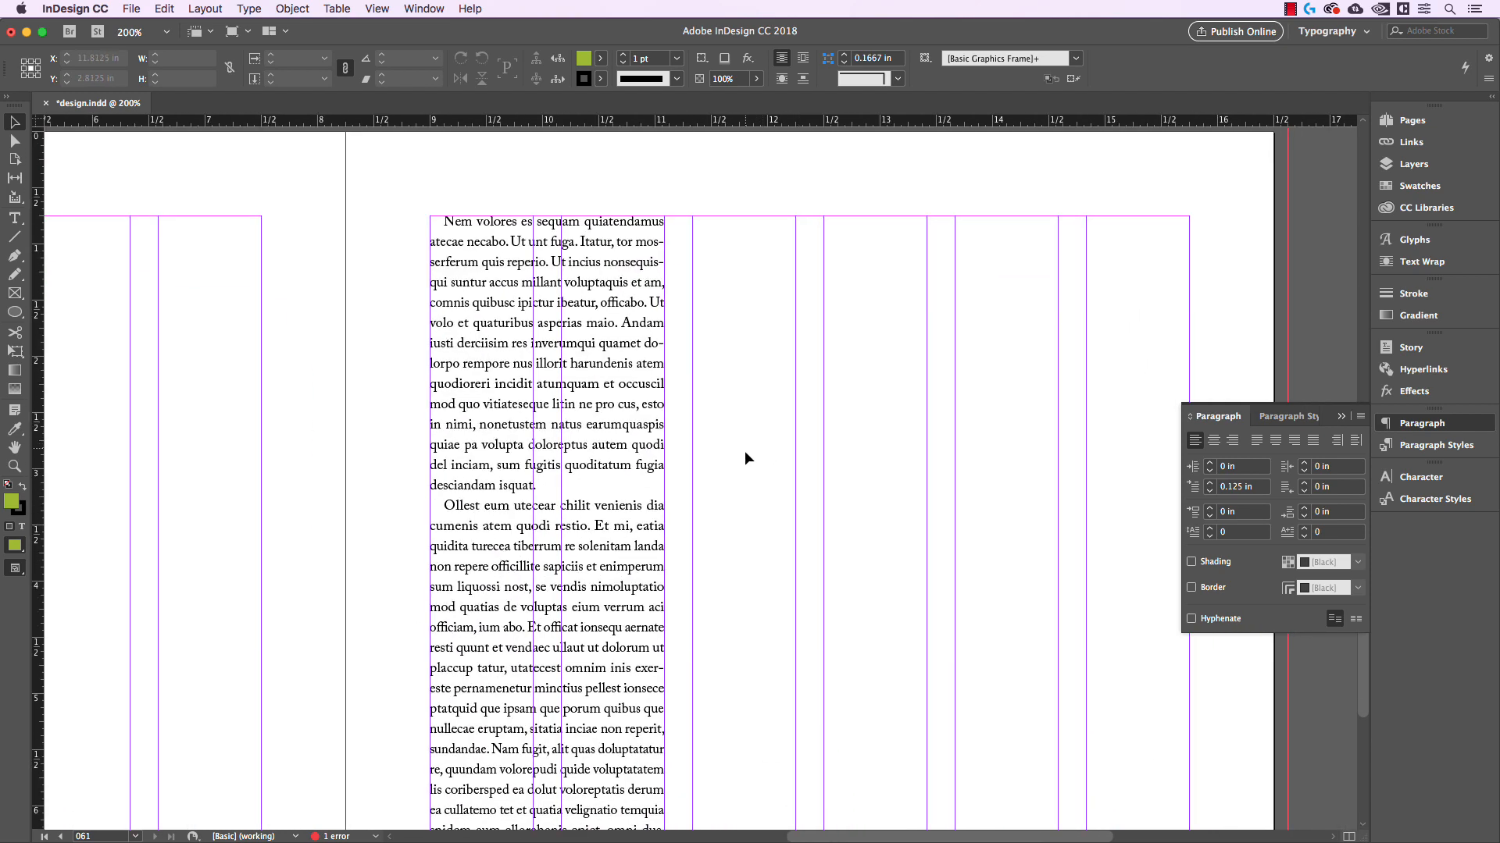
{"action": "scroll", "coordinate": [660, 379], "scroll_direction": "up", "scroll_amount": 1}
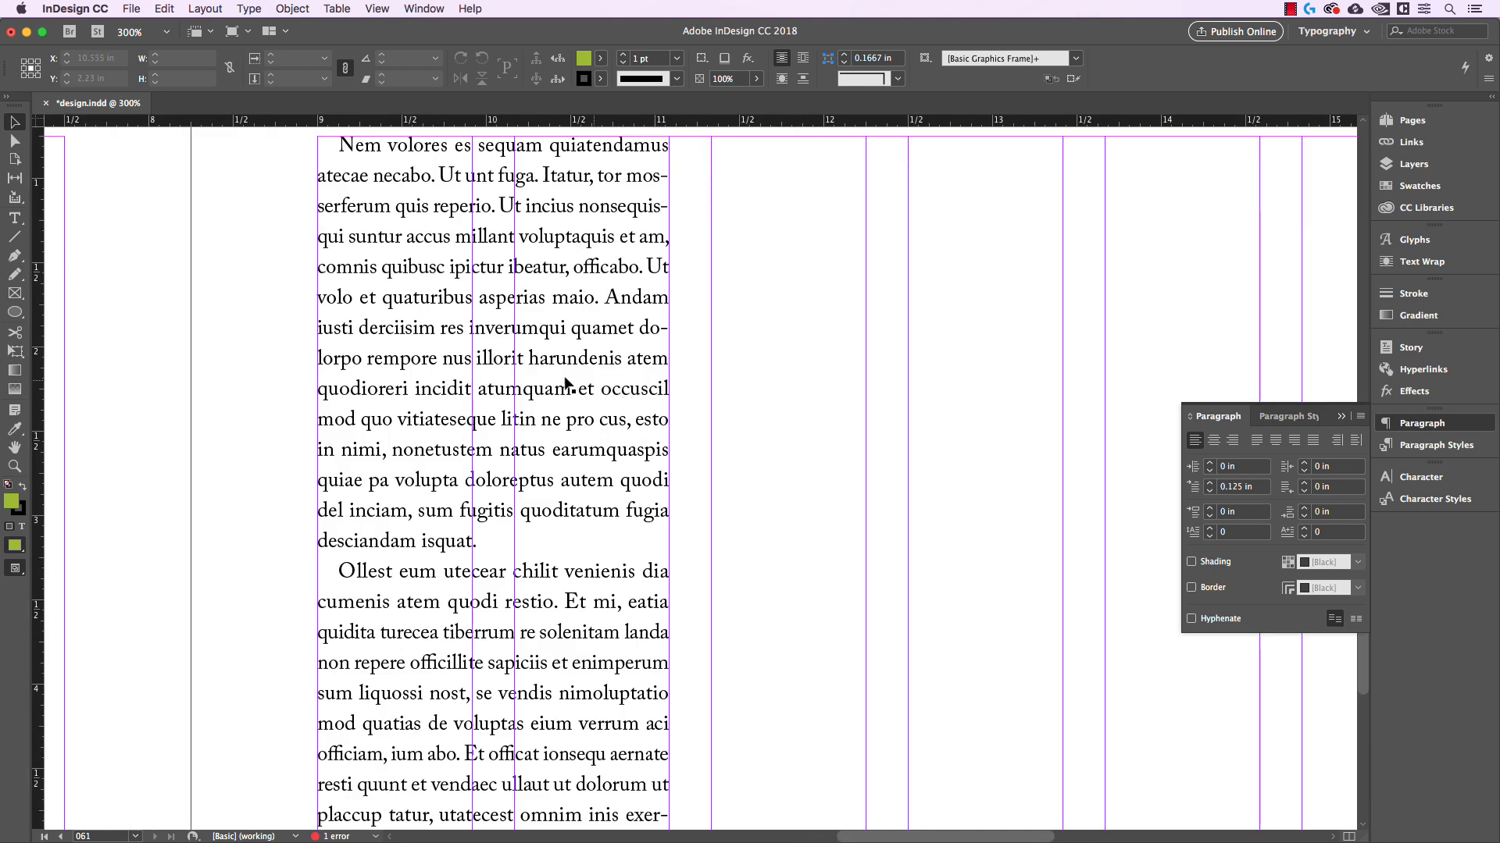
{"action": "left_click_drag", "start_coordinate": [798, 324], "coordinate": [870, 420]}
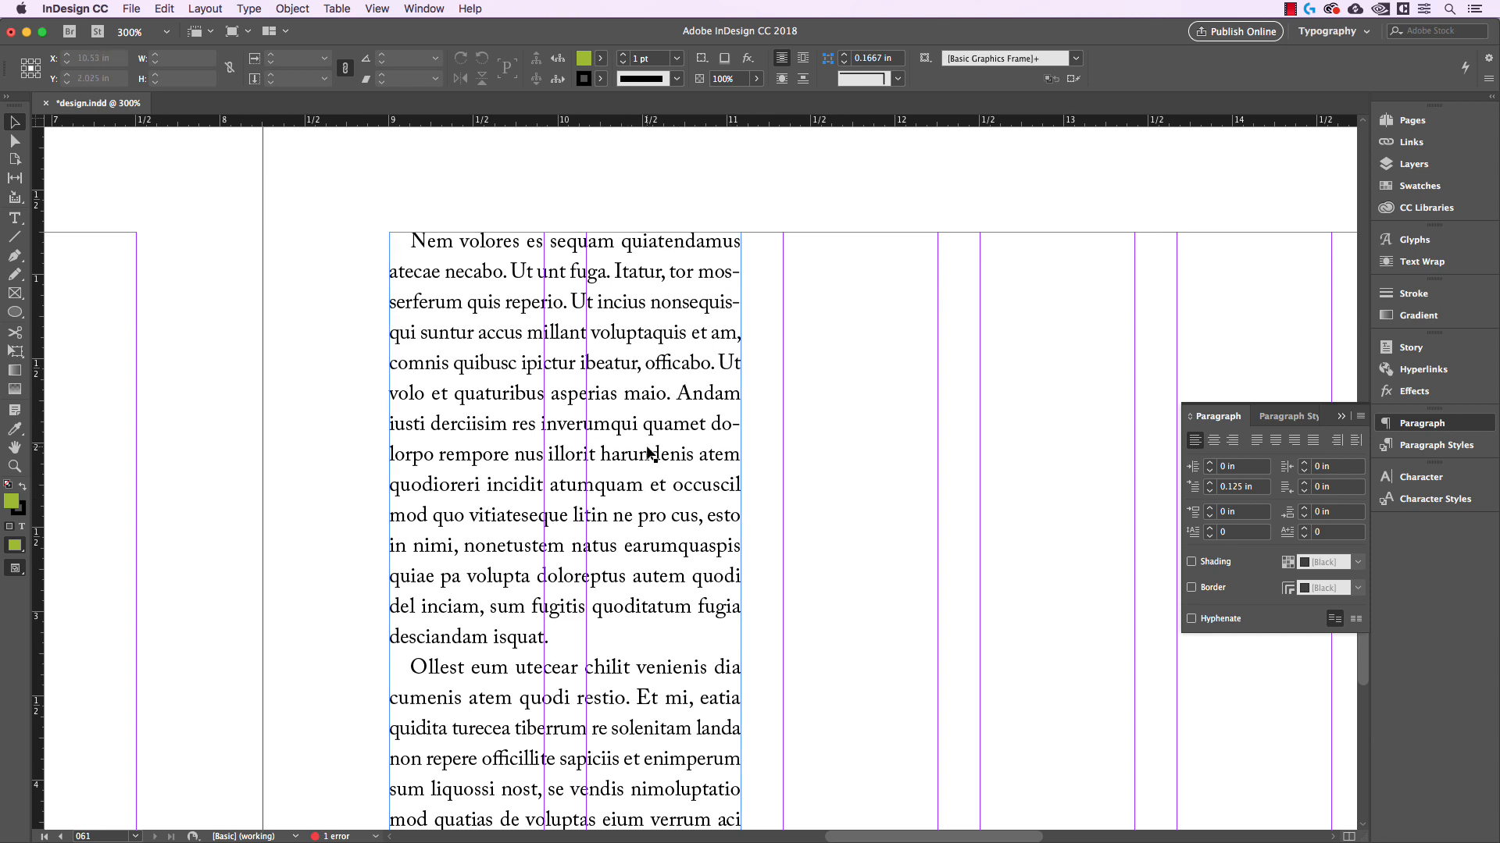
{"action": "scroll", "coordinate": [651, 455], "scroll_direction": "down", "scroll_amount": 1}
{"action": "scroll", "coordinate": [651, 456], "scroll_direction": "down", "scroll_amount": 5}
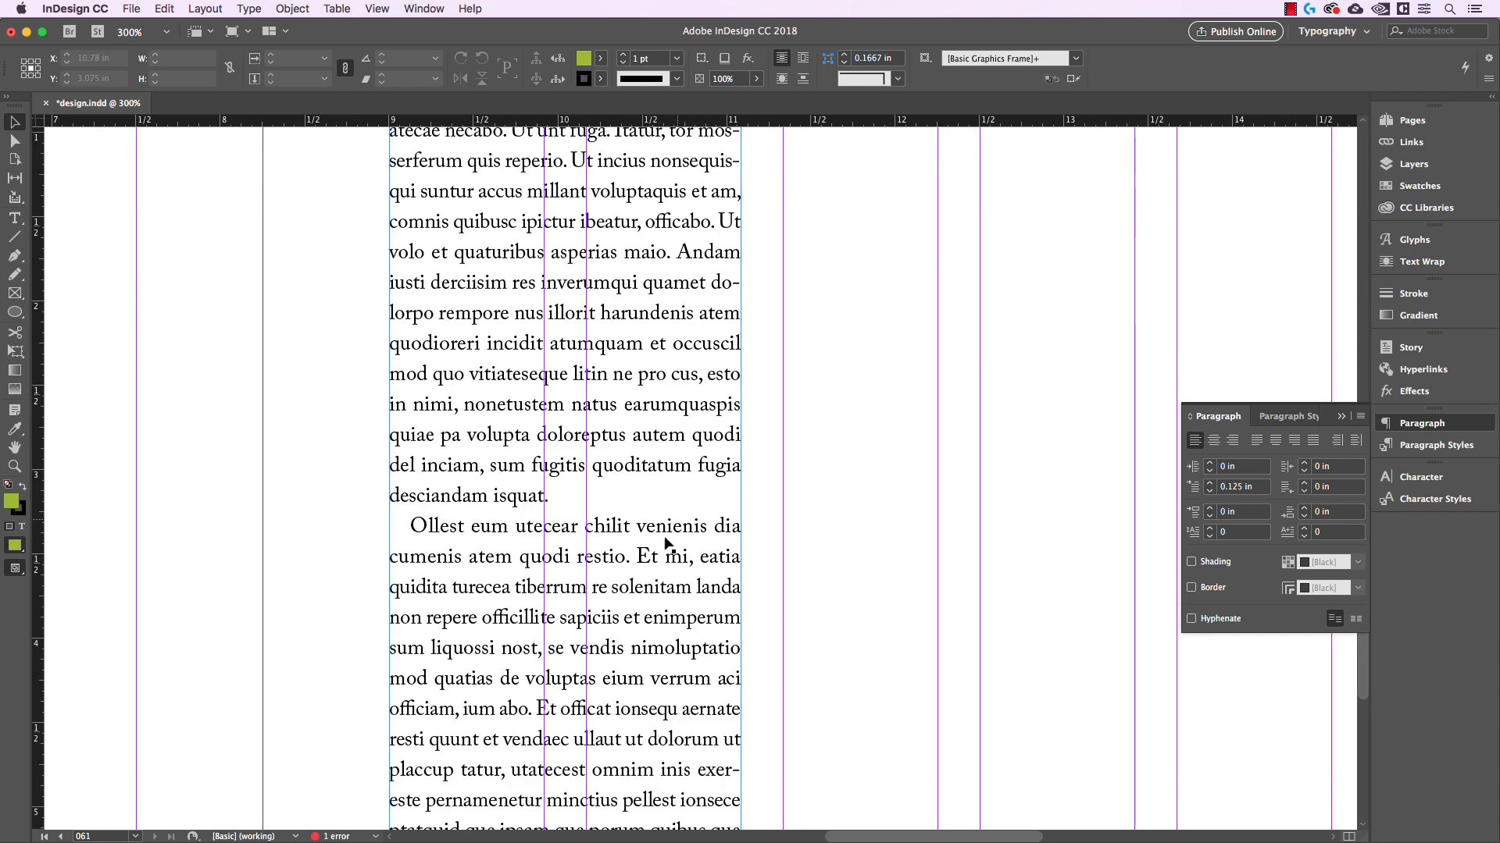
Hide the guides and examine word spacing further down the column, selecting the lines from "nullecae eruptam" to "voloreptatis derum" and deselecting them
{"action": "key", "text": "super+semicolon"}
{"action": "scroll", "coordinate": [842, 506], "scroll_direction": "down", "scroll_amount": 1}
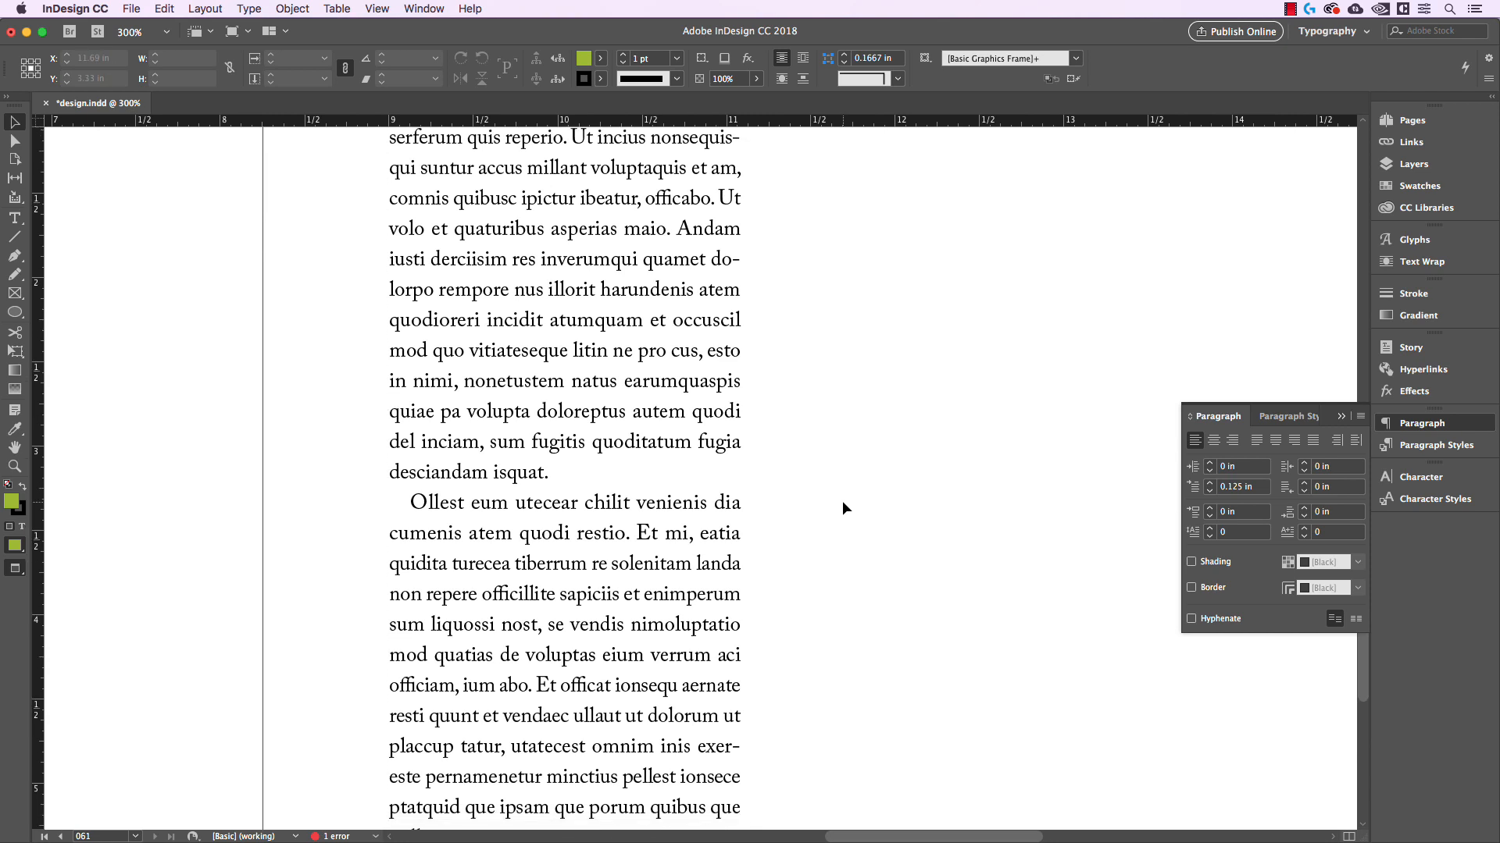
{"action": "scroll", "coordinate": [823, 499], "scroll_direction": "down", "scroll_amount": 9}
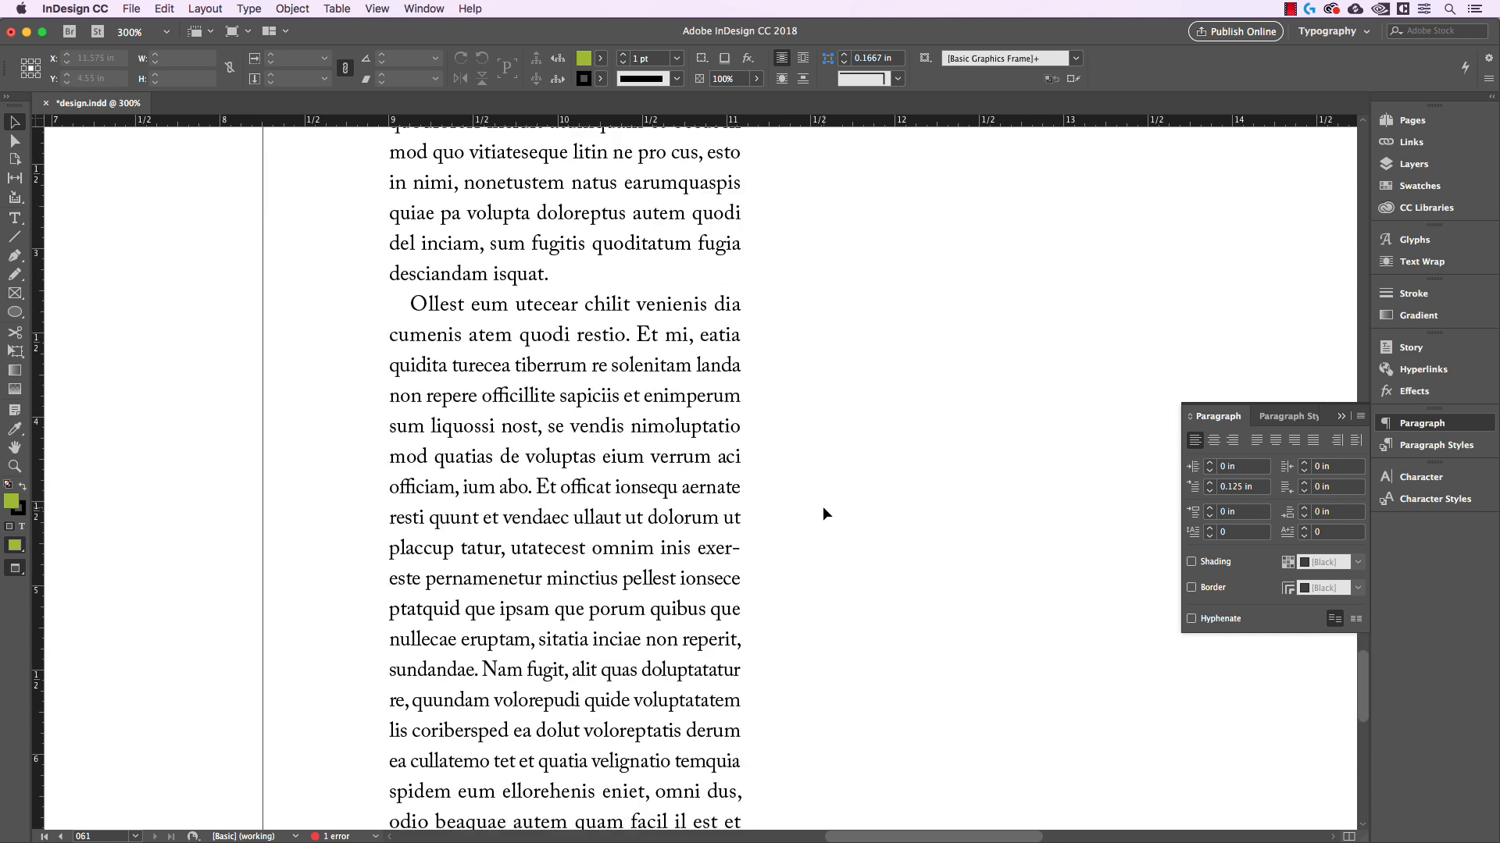
{"action": "scroll", "coordinate": [822, 513], "scroll_direction": "down", "scroll_amount": 1}
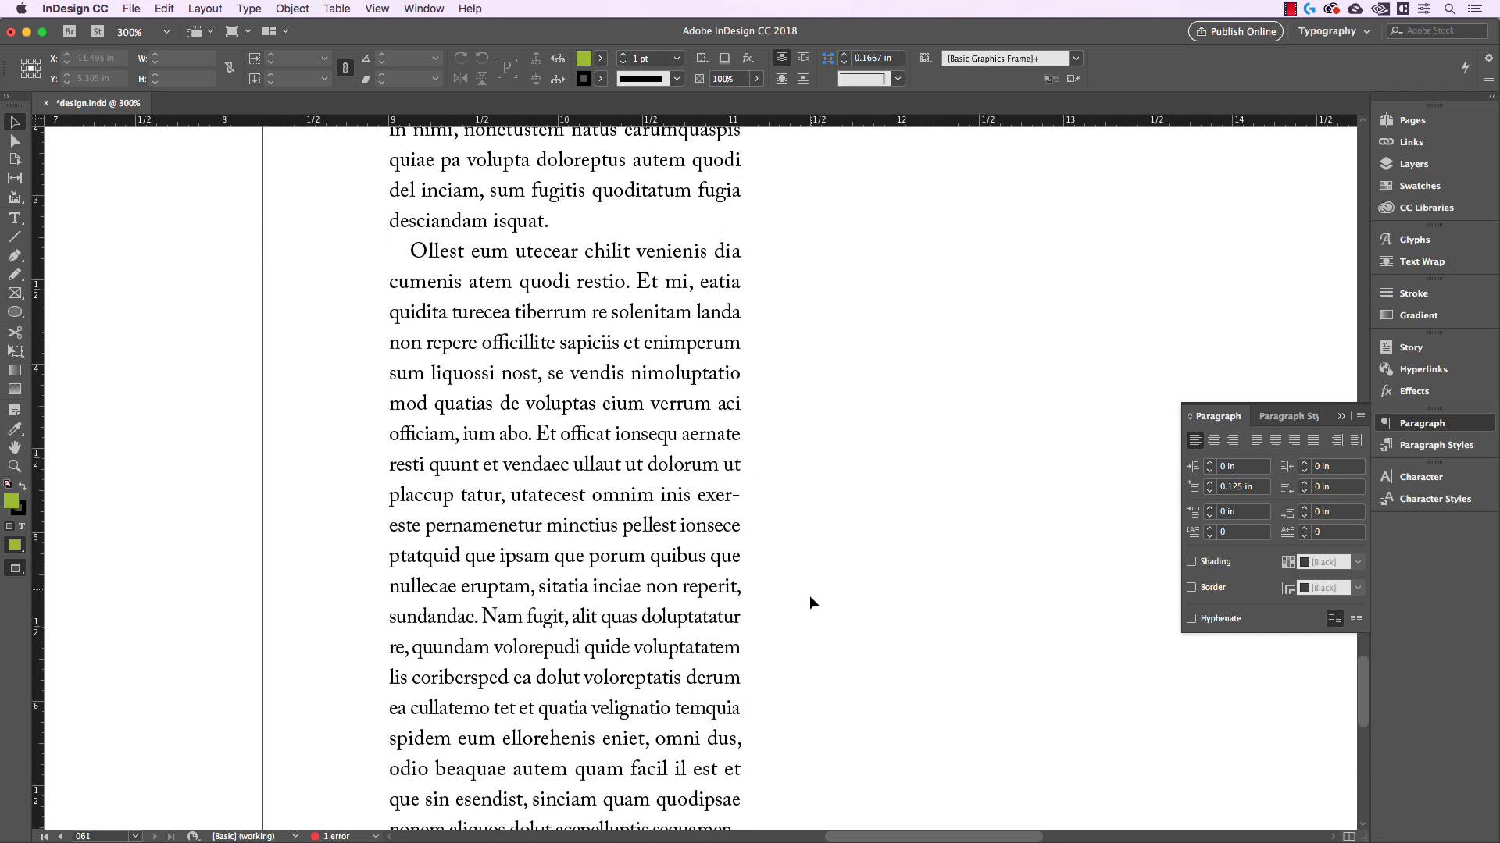
{"action": "scroll", "coordinate": [809, 589], "scroll_direction": "down", "scroll_amount": 1}
{"action": "left_click", "coordinate": [532, 588]}
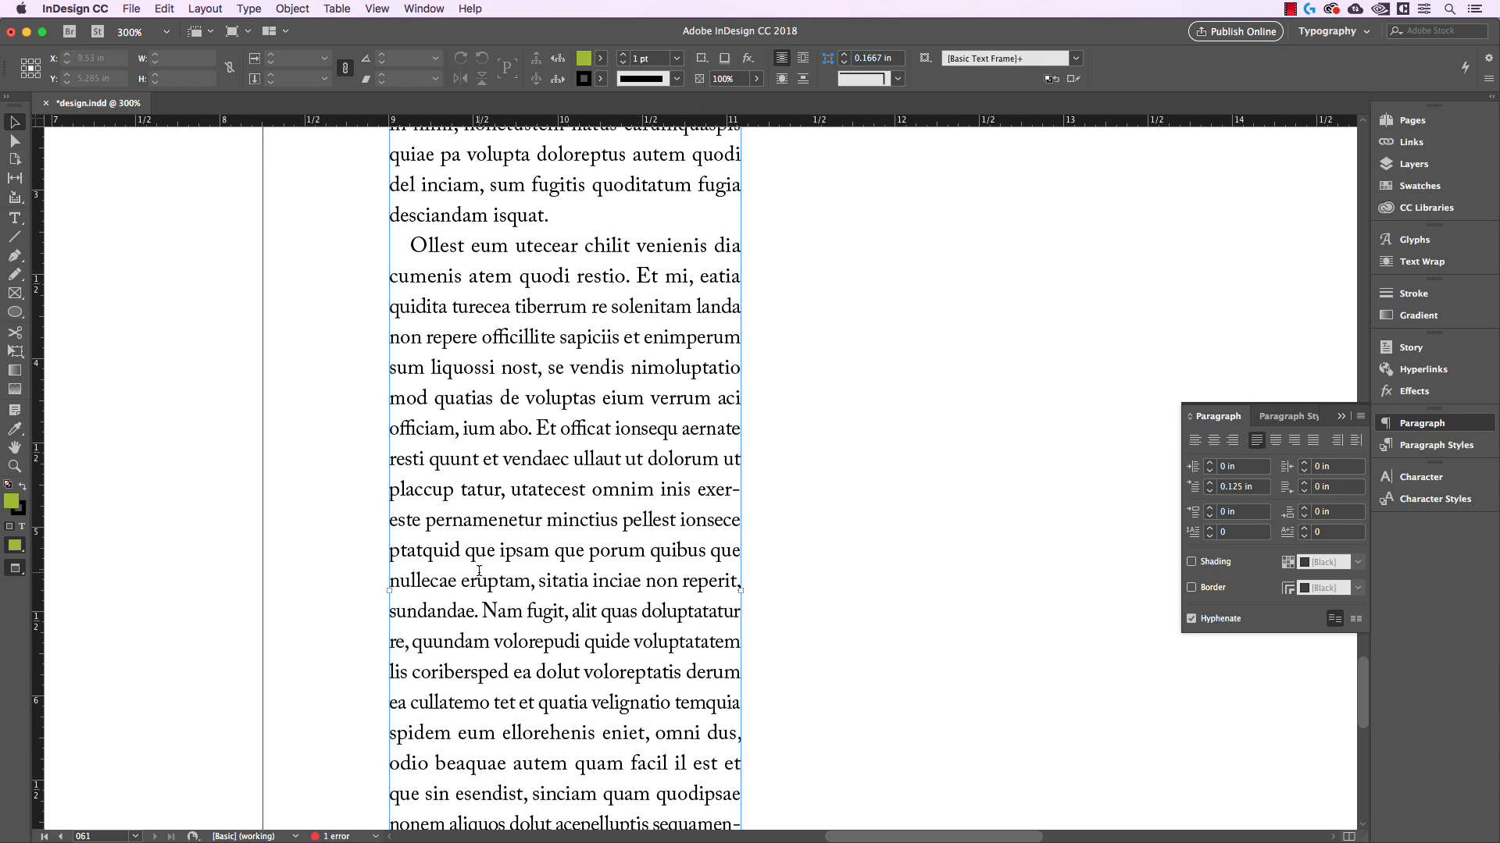
{"action": "double_click", "coordinate": [422, 580]}
{"action": "left_click_drag", "start_coordinate": [422, 580], "coordinate": [725, 674]}
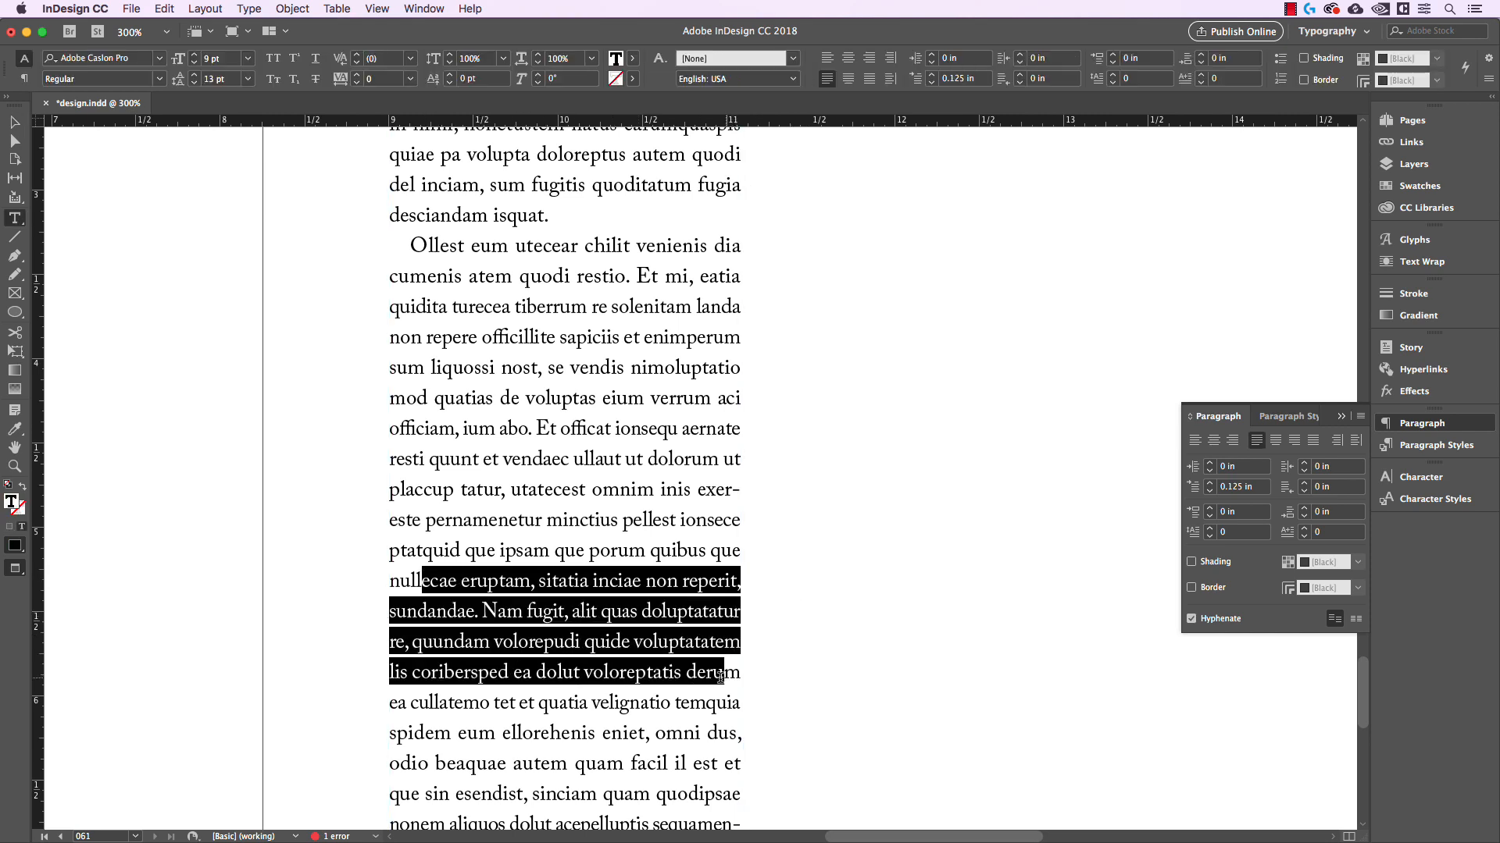
{"action": "left_click", "coordinate": [773, 649]}
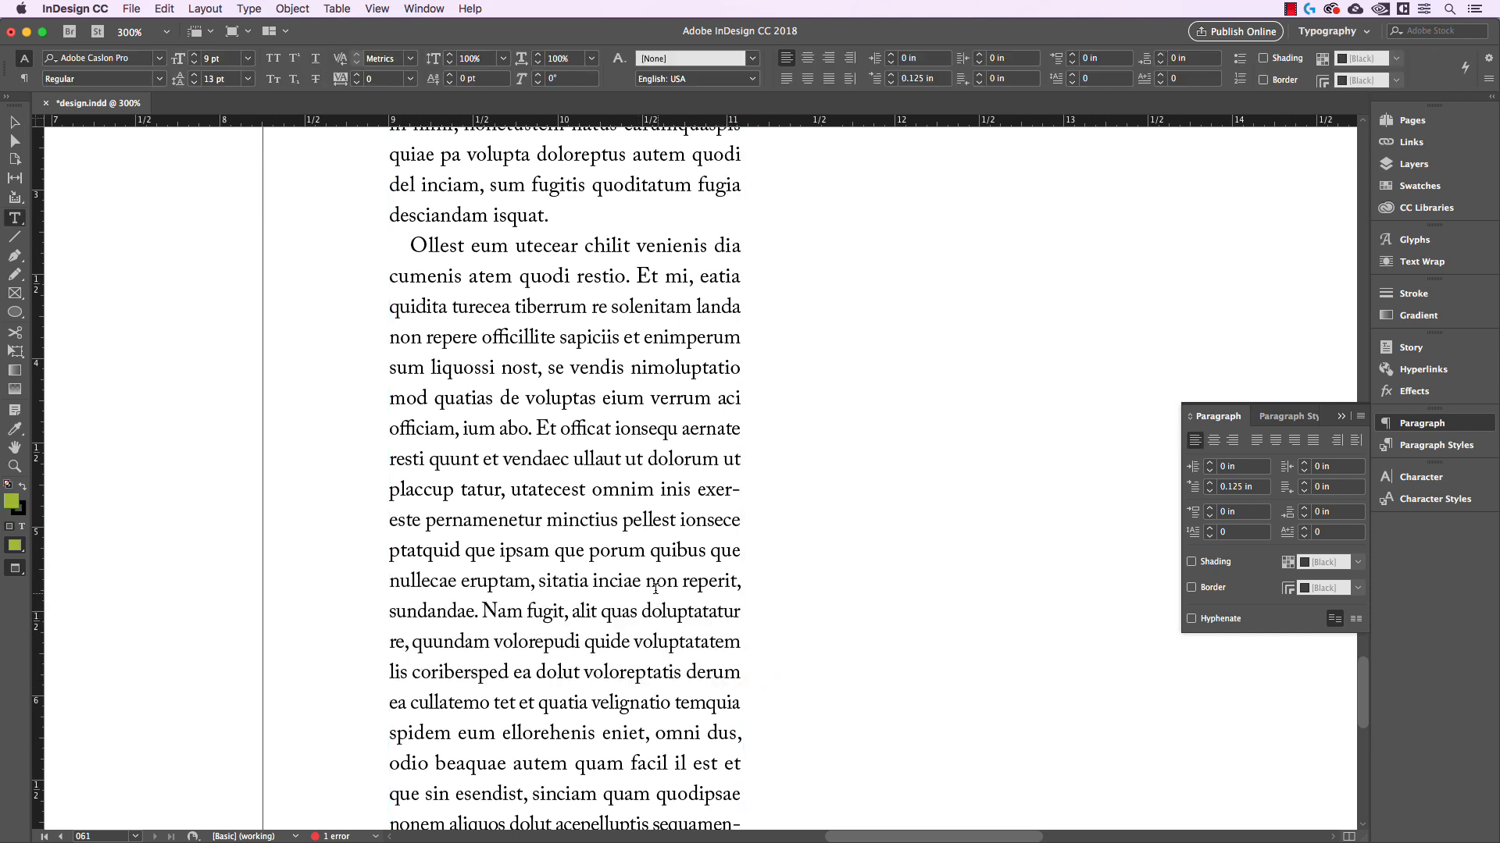
Examine the spacing of the line "sundandae. Nam fugit, alit quas doluptatatur" by selecting its text and clearing the selection
{"action": "left_click_drag", "start_coordinate": [693, 613], "coordinate": [422, 611]}
{"action": "left_click", "coordinate": [478, 609]}
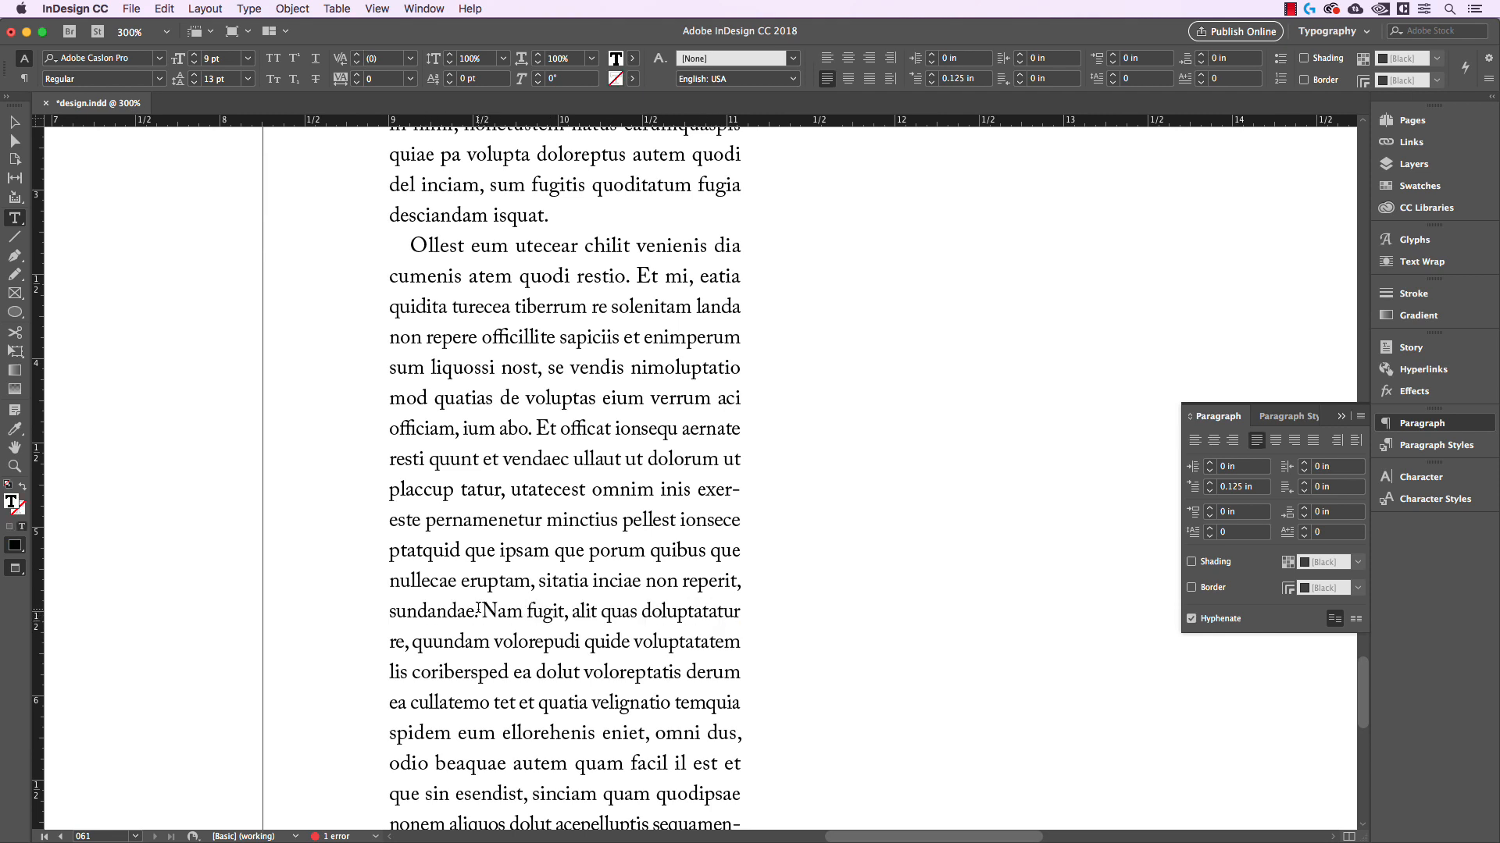
{"action": "left_click_drag", "start_coordinate": [709, 611], "coordinate": [451, 610]}
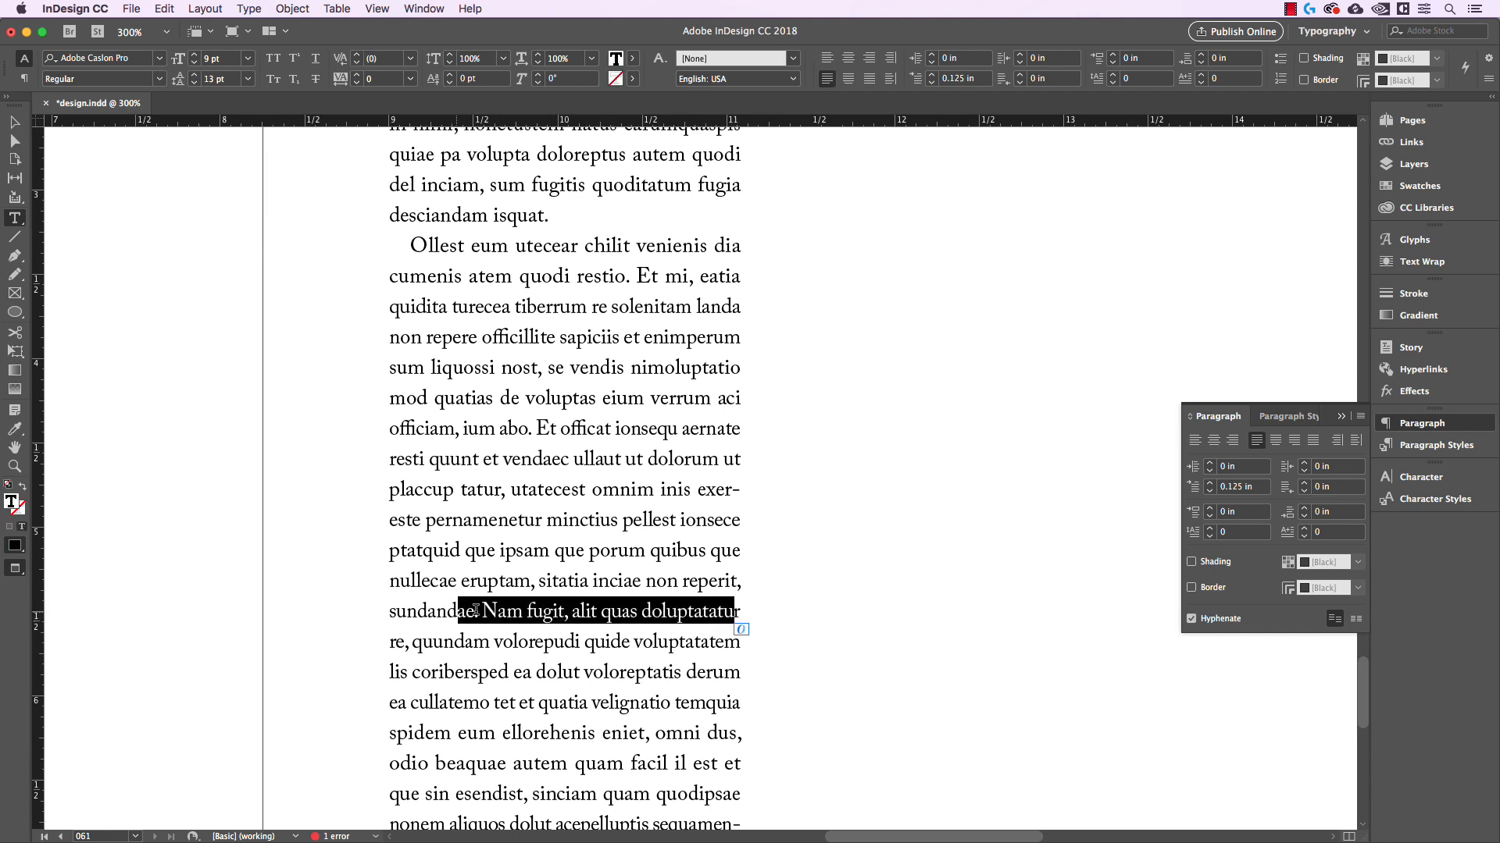
{"action": "left_click", "coordinate": [480, 611]}
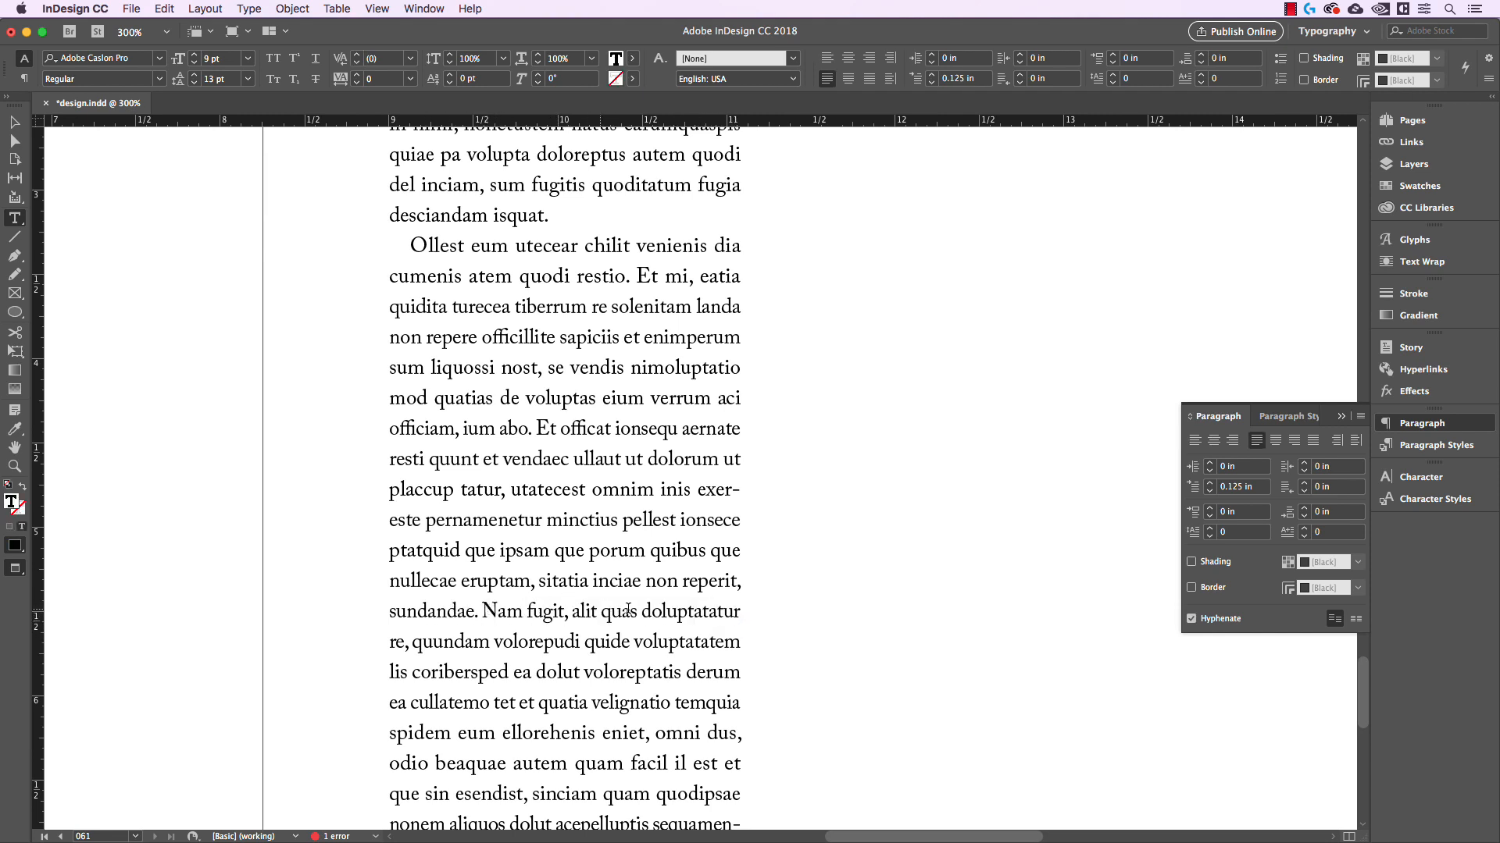
Insert a discretionary hyphen before the last syllable of "doluptatatur" and leave text editing
{"action": "right_click", "coordinate": [717, 612]}
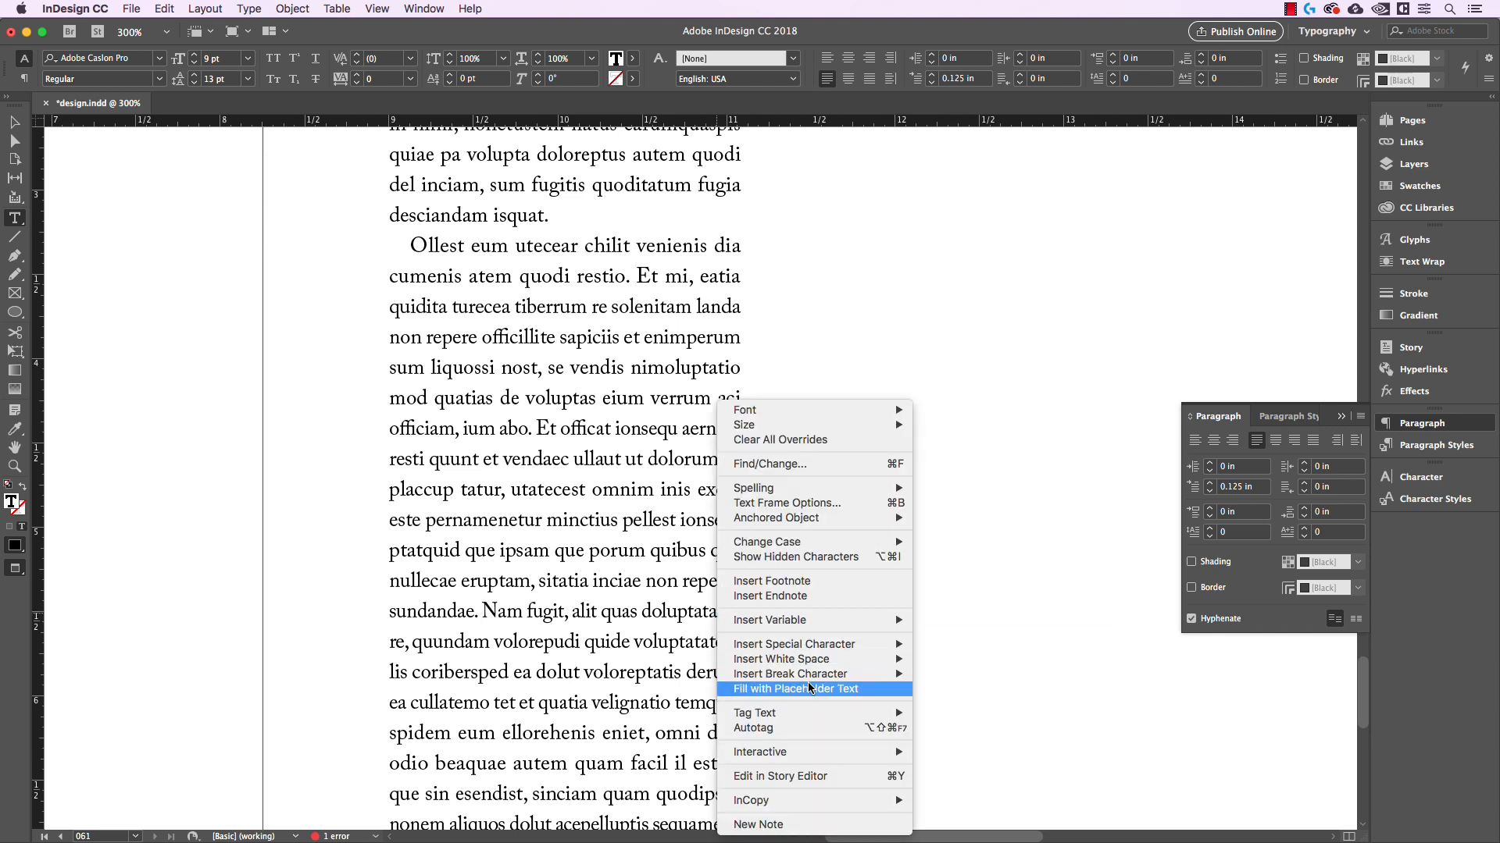
{"action": "mouse_move", "coordinate": [814, 647]}
{"action": "mouse_move", "coordinate": [997, 682]}
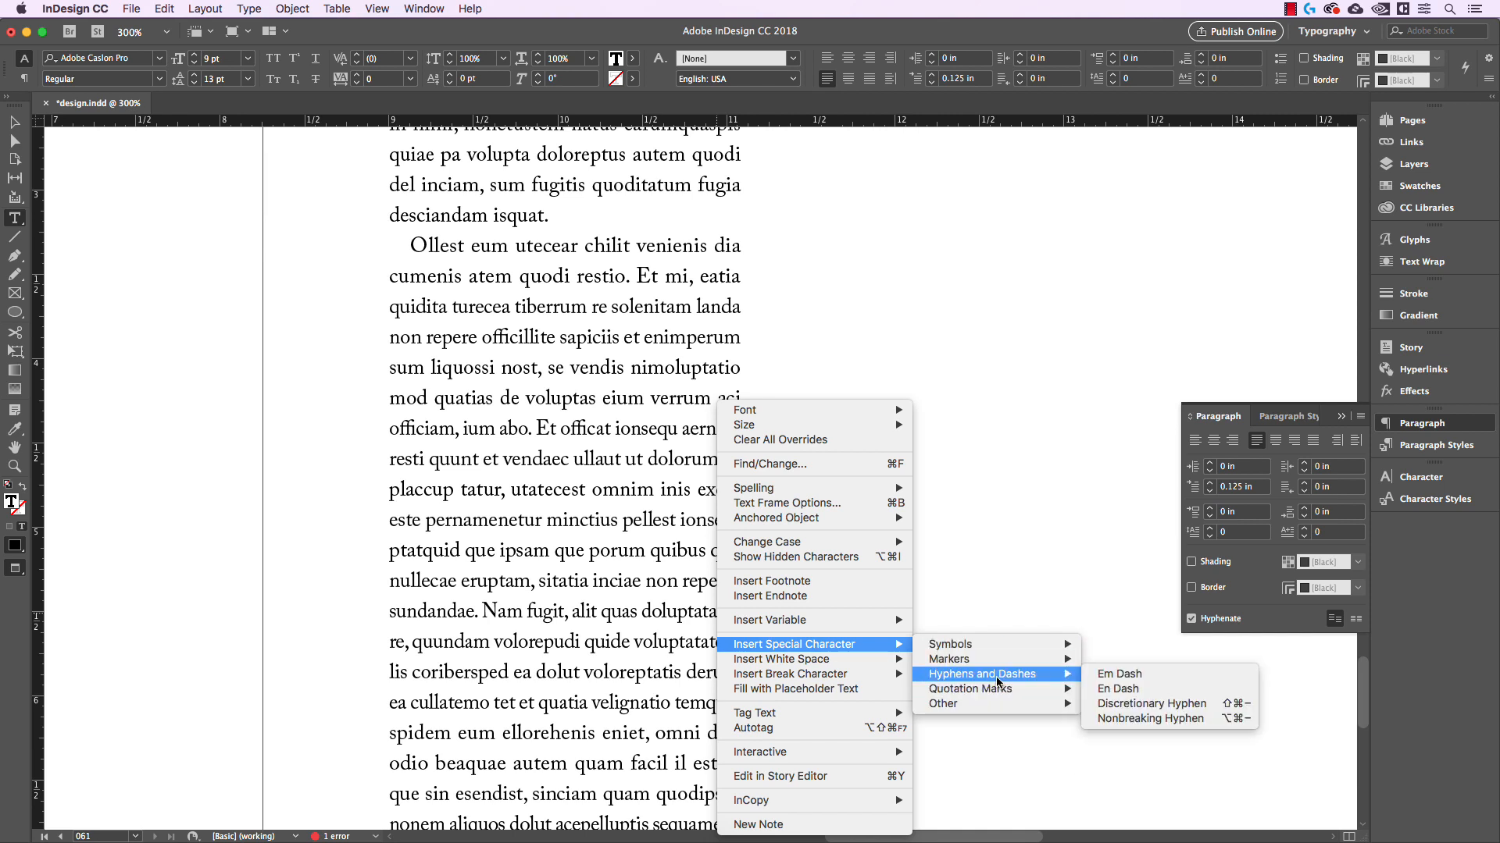
{"action": "left_click", "coordinate": [1151, 704]}
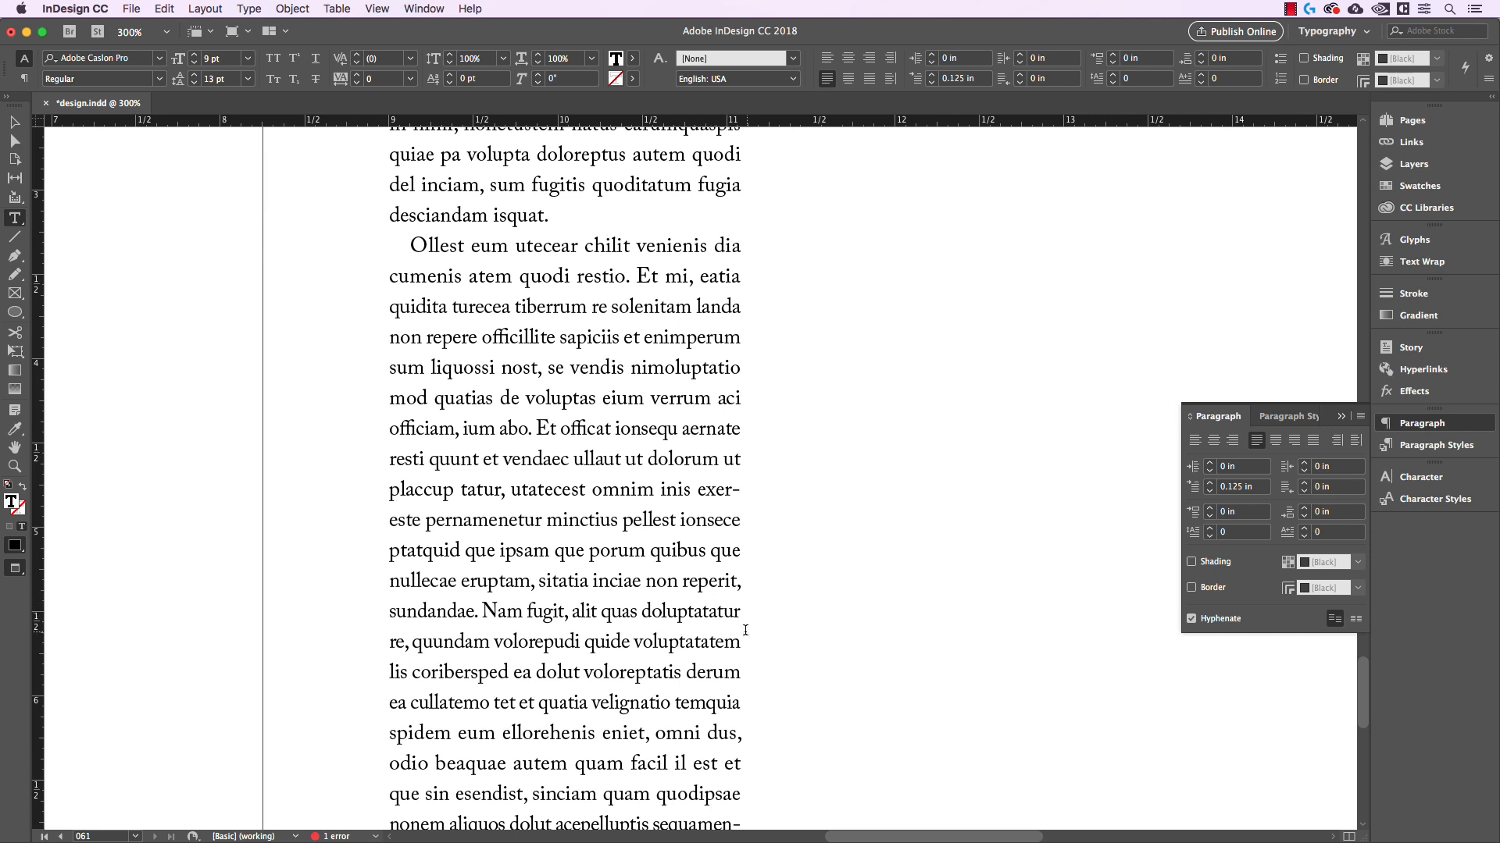
{"action": "left_click", "coordinate": [717, 612]}
{"action": "key", "text": "Escape"}
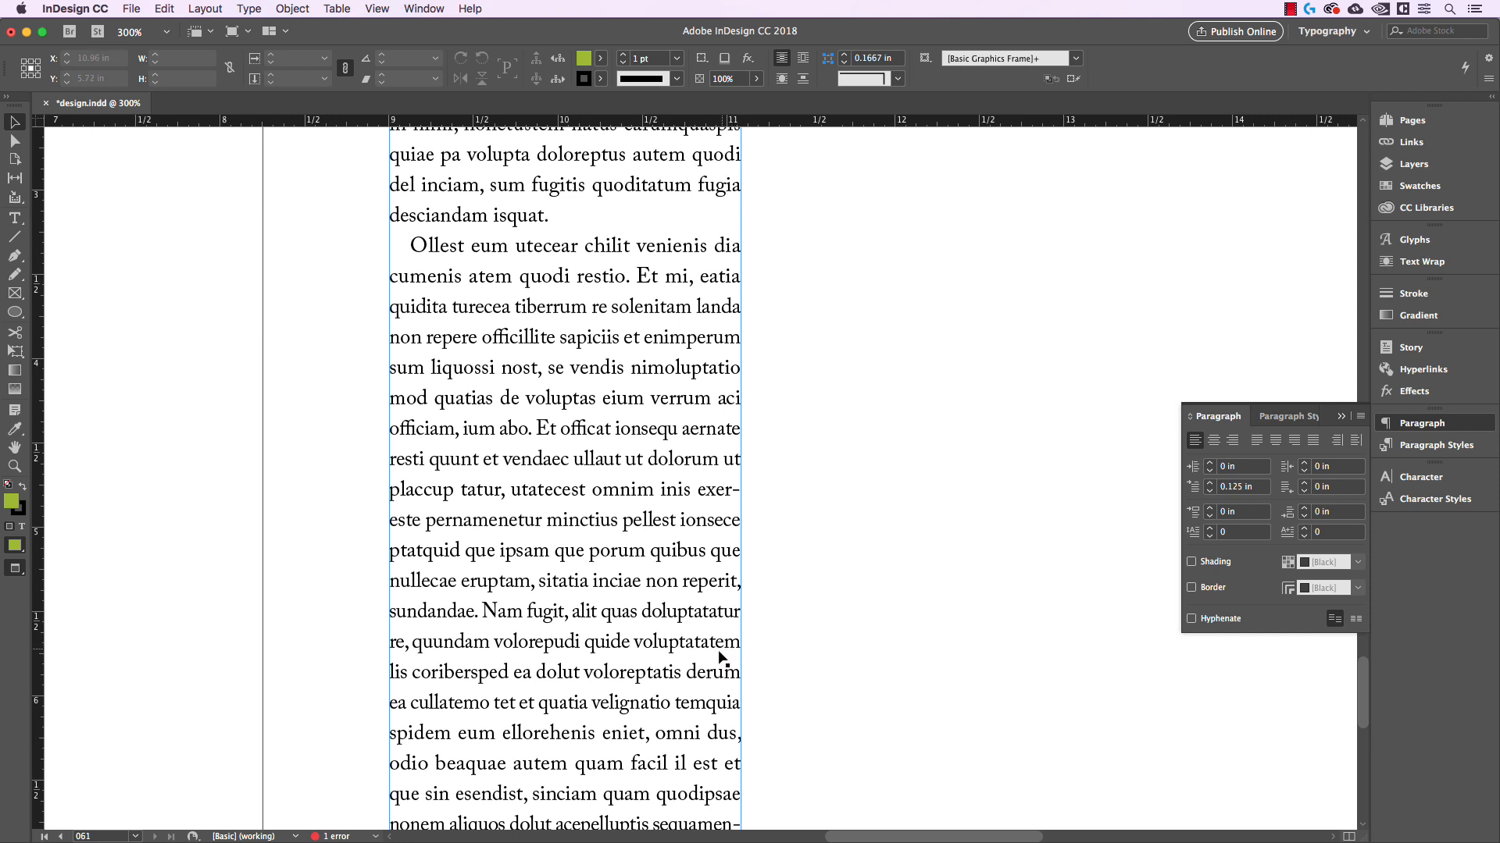
Place two copies of the text column side by side to its right, filling the page with three equal columns
{"action": "scroll", "coordinate": [830, 628], "scroll_direction": "down", "scroll_amount": 1}
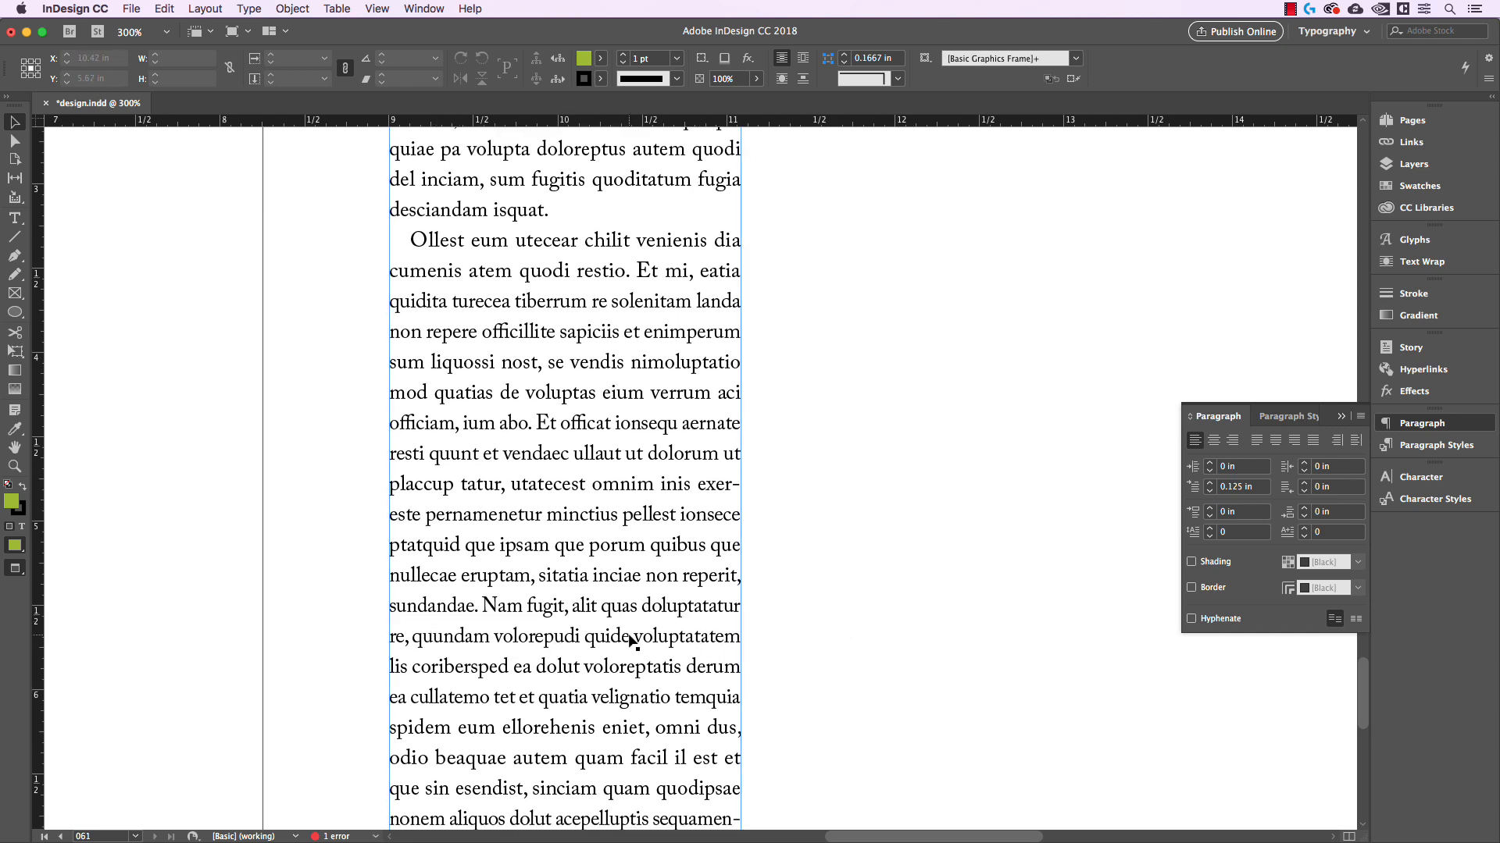
{"action": "scroll", "coordinate": [900, 634], "scroll_direction": "down", "scroll_amount": 2}
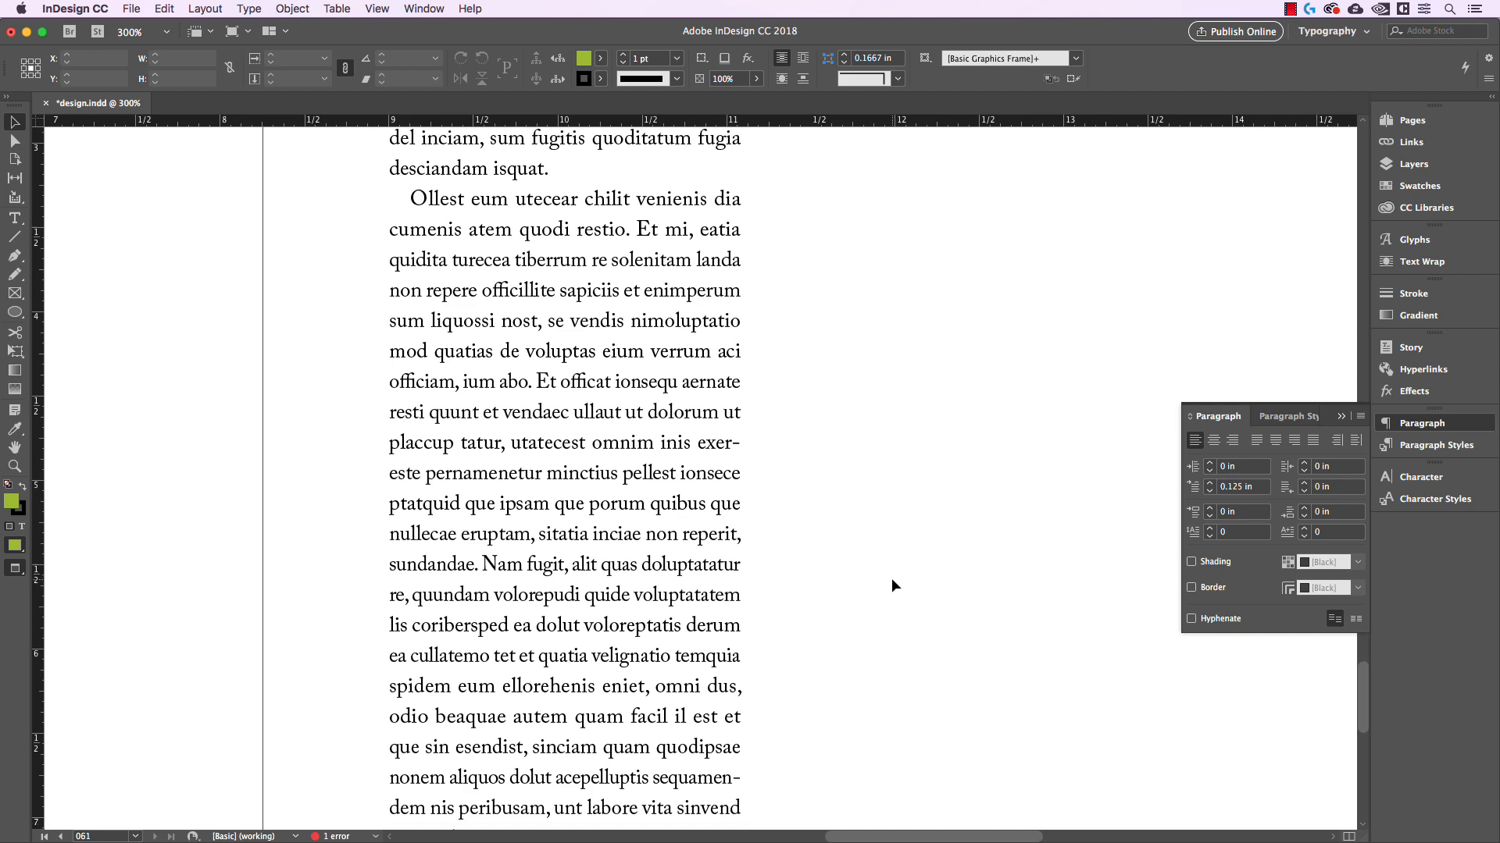
{"action": "key", "text": "super+minus"}
{"action": "key", "text": "super+minus"}
{"action": "key", "text": "super+minus"}
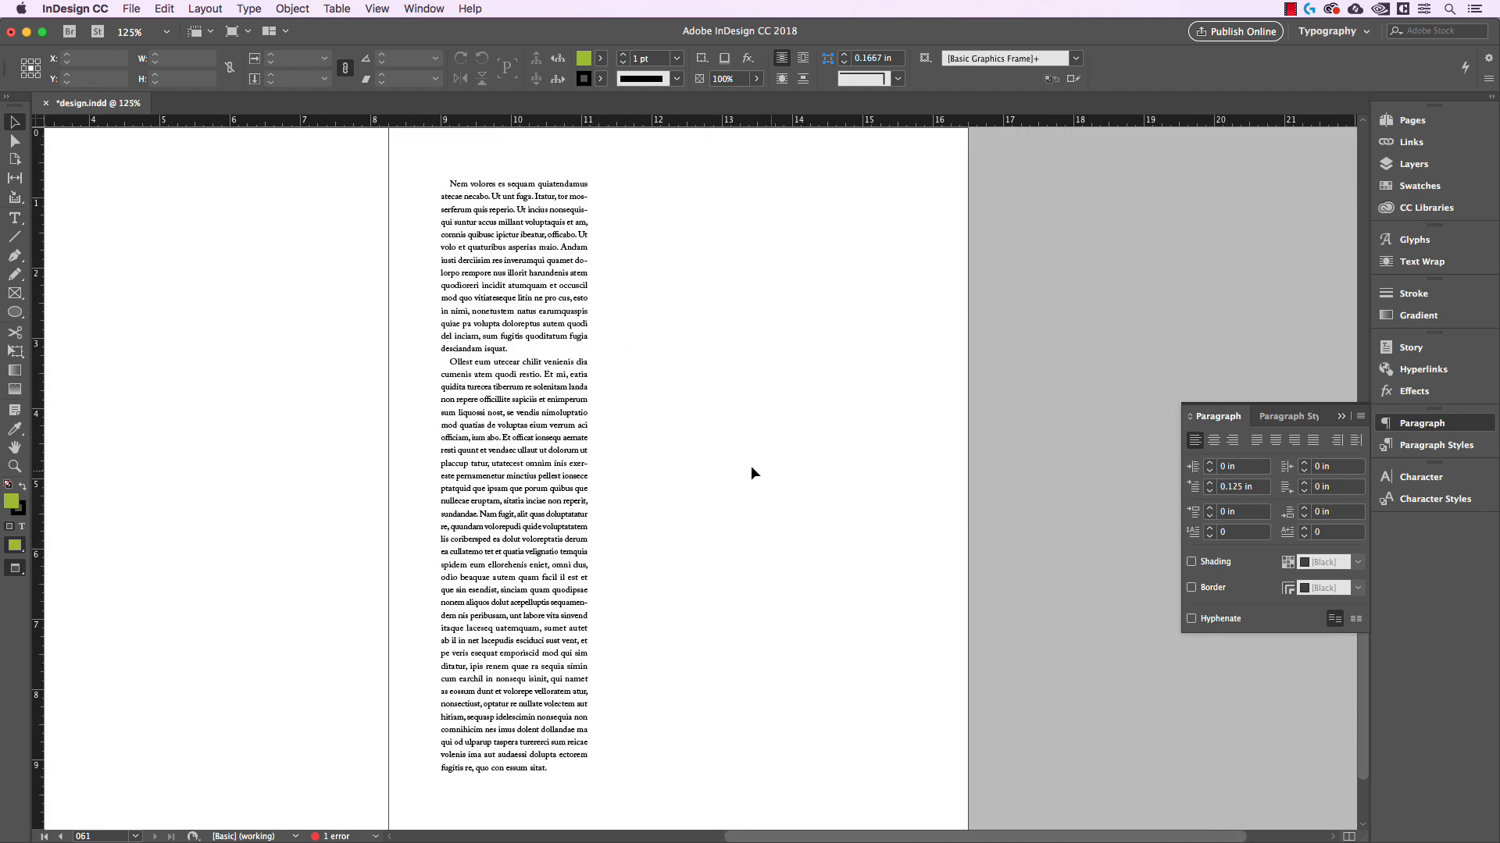
{"action": "left_click_drag", "start_coordinate": [513, 446], "coordinate": [848, 426]}
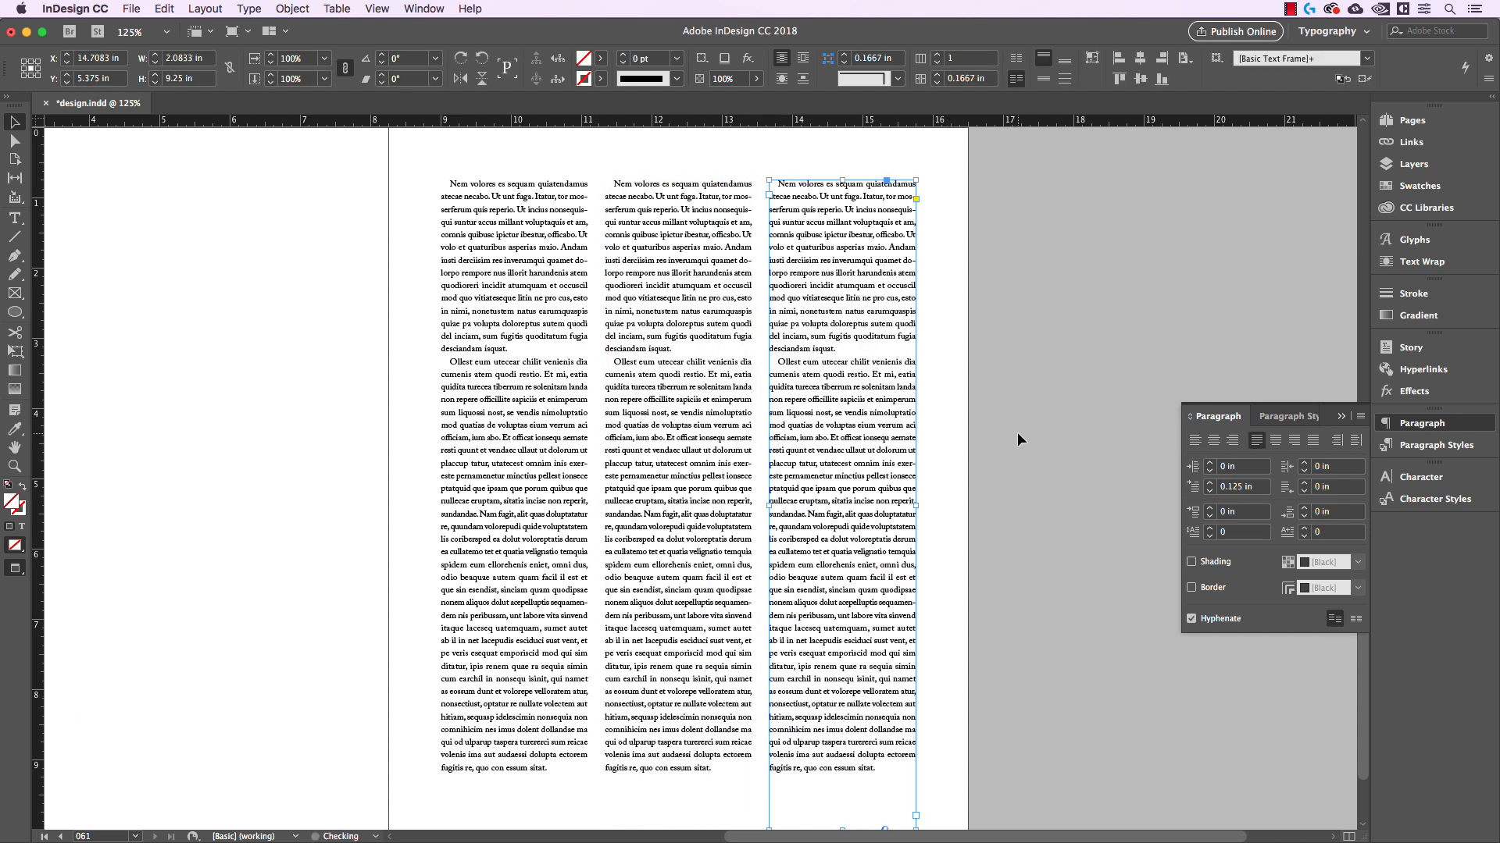
{"action": "left_click", "coordinate": [1017, 433]}
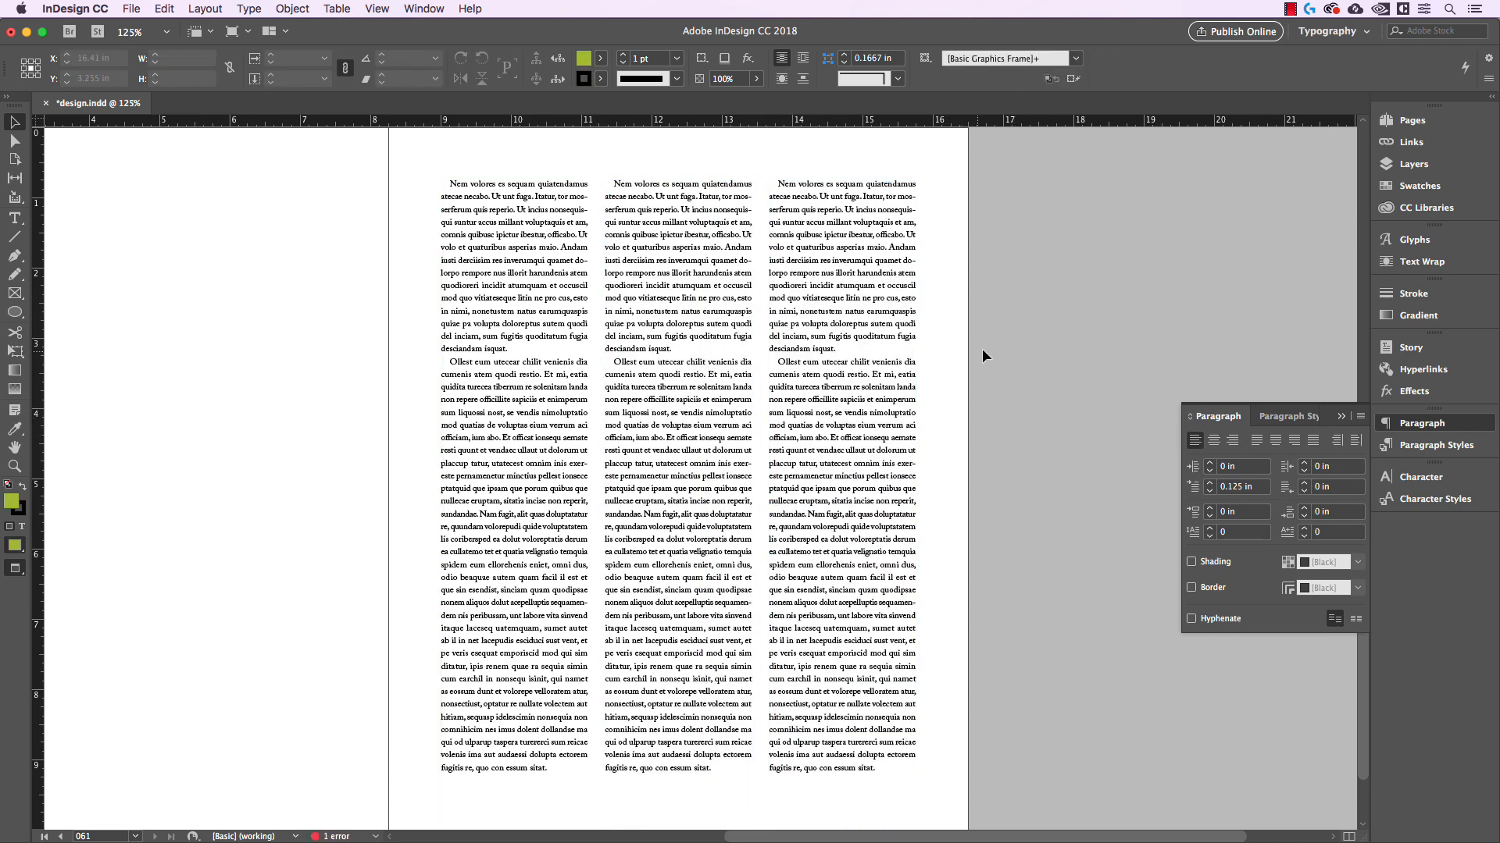
Delete the two column copies and the original text column, leaving the right-hand page empty
{"action": "left_click_drag", "start_coordinate": [981, 348], "coordinate": [760, 420]}
{"action": "key", "text": "Delete"}
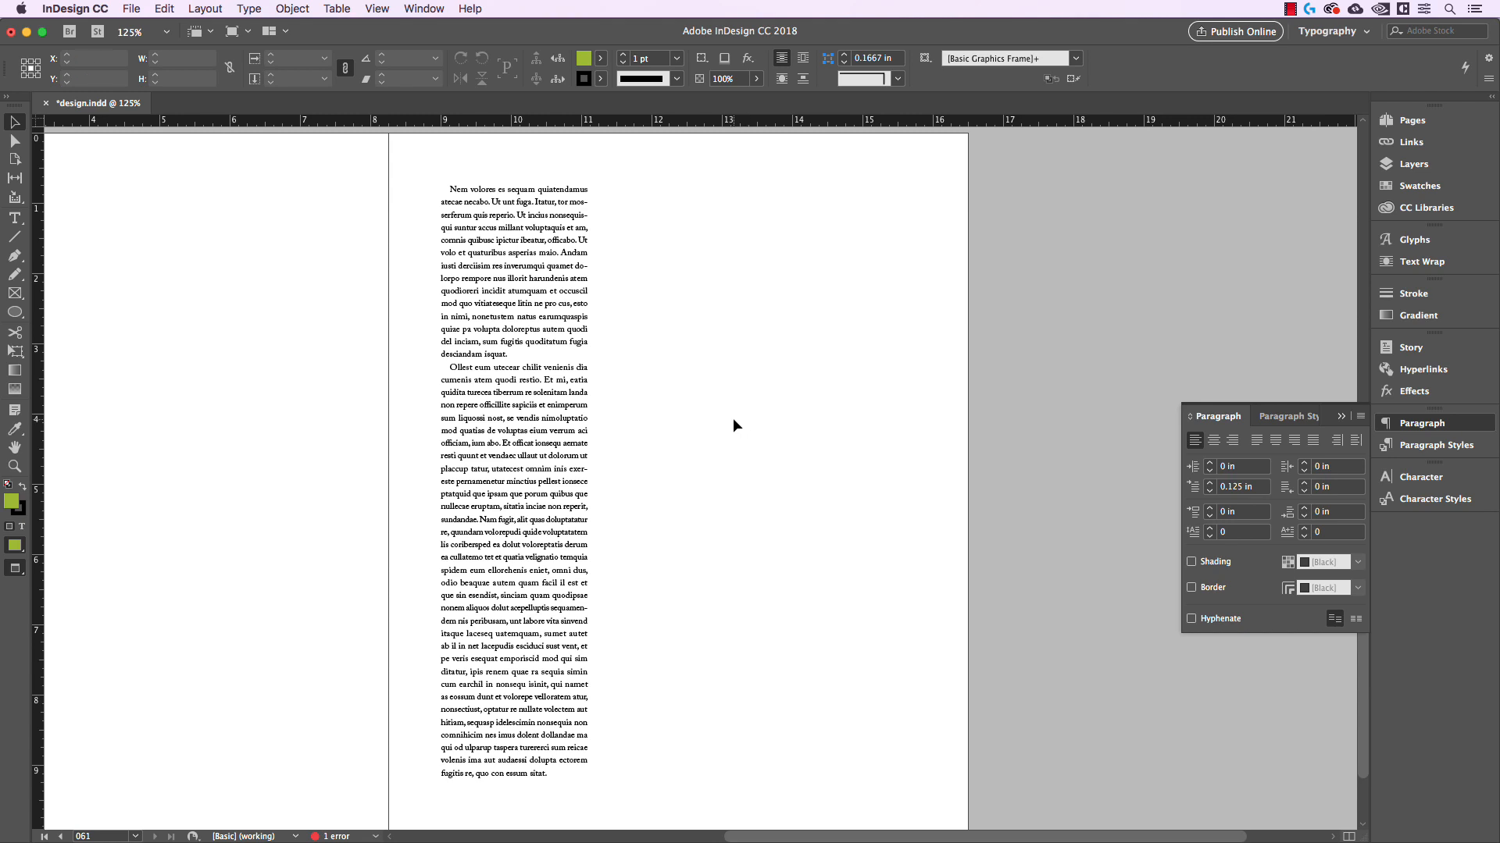
{"action": "left_click", "coordinate": [587, 356]}
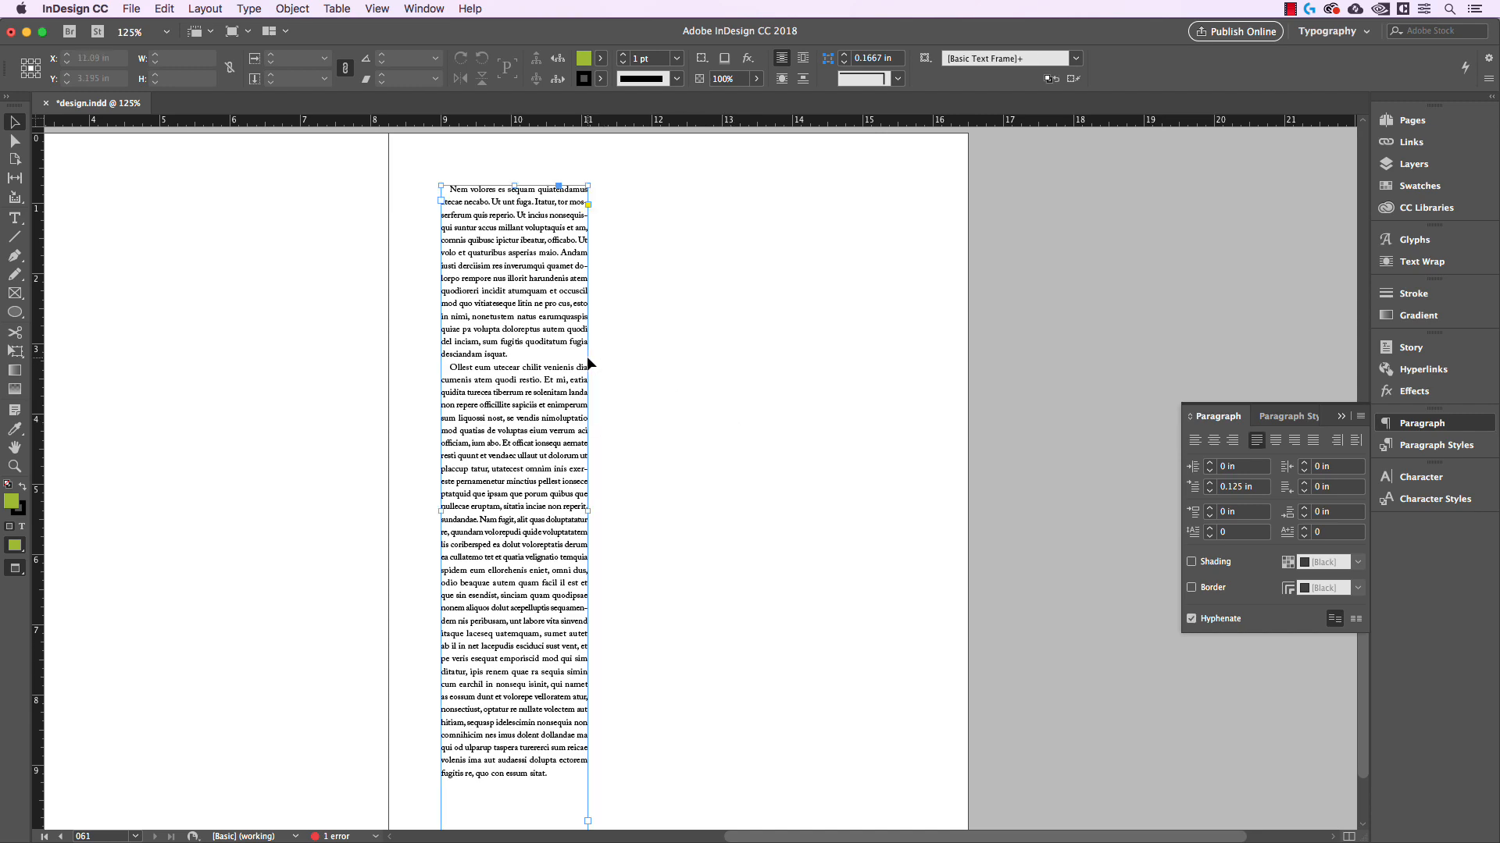
{"action": "key", "text": "Delete"}
{"action": "key", "text": "super+minus"}
{"action": "scroll", "coordinate": [660, 367], "scroll_direction": "up", "scroll_amount": 10}
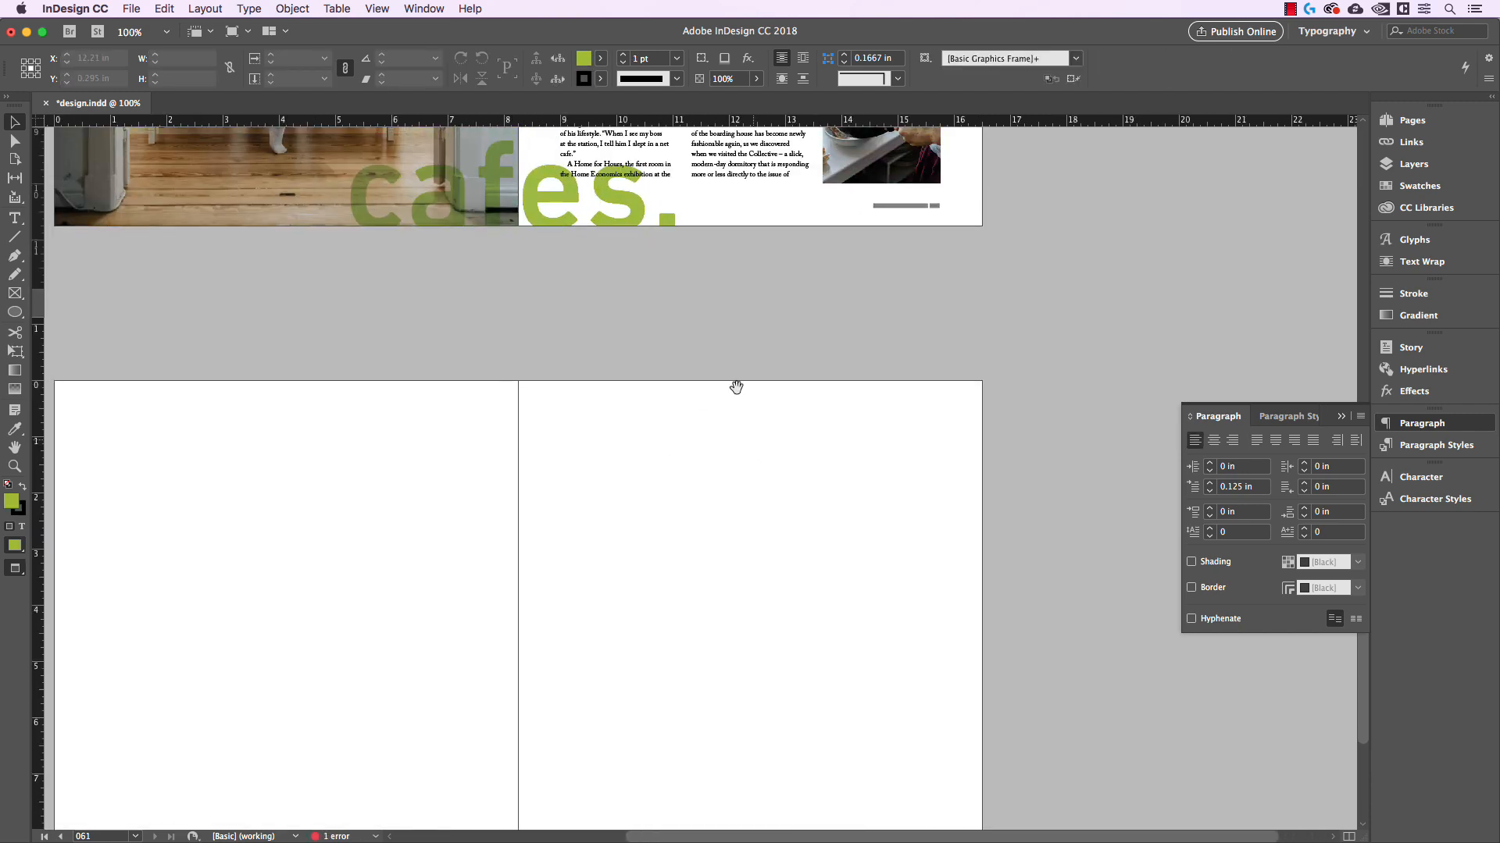
Edit the Body Copy paragraph style and set its alignment to Left Justify
{"action": "key", "text": "super+equal"}
{"action": "key", "text": "super+equal"}
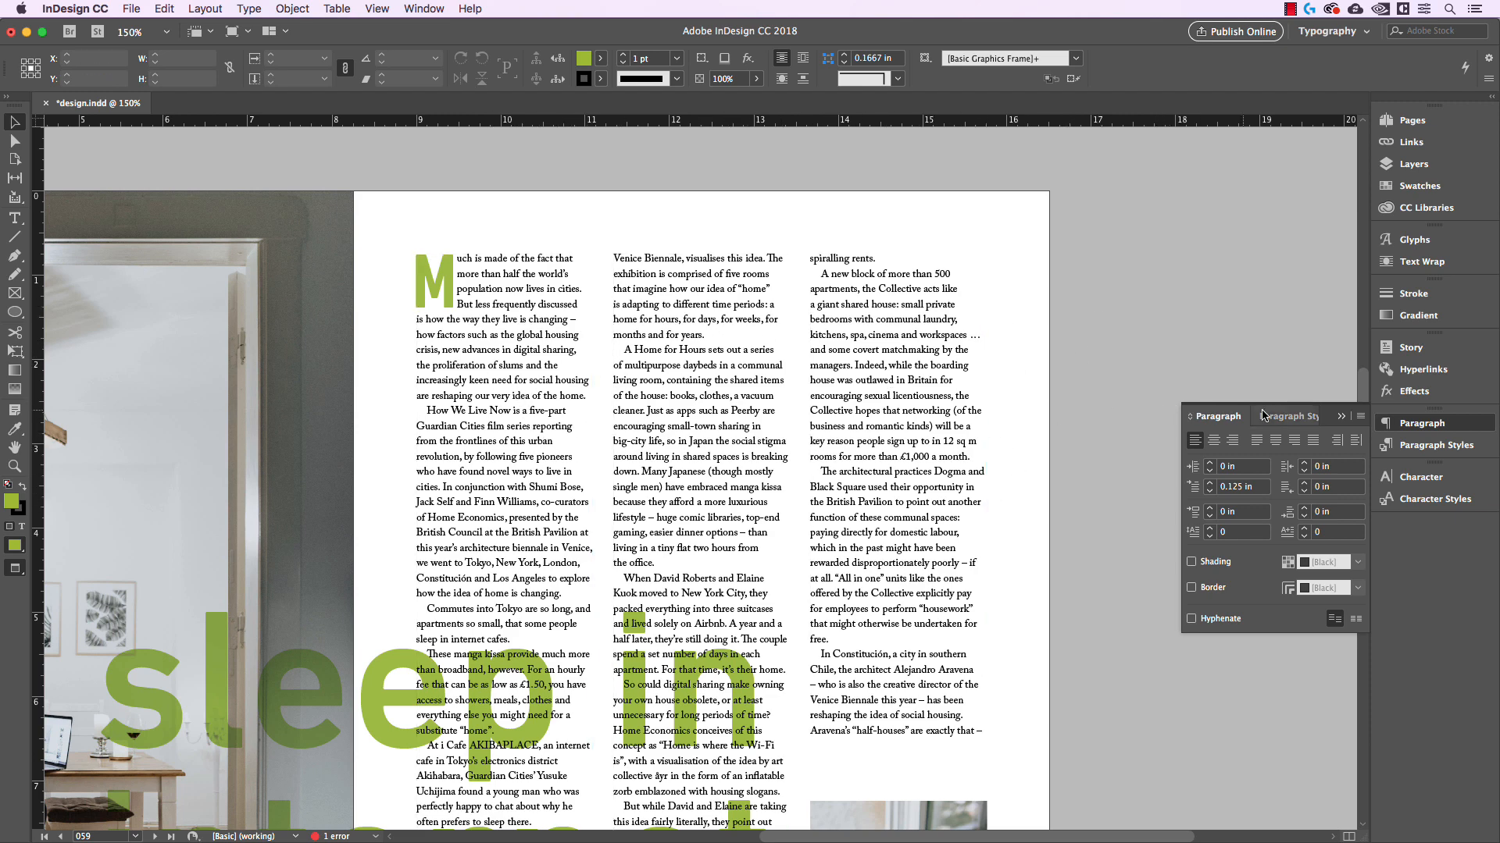
{"action": "left_click", "coordinate": [1301, 417]}
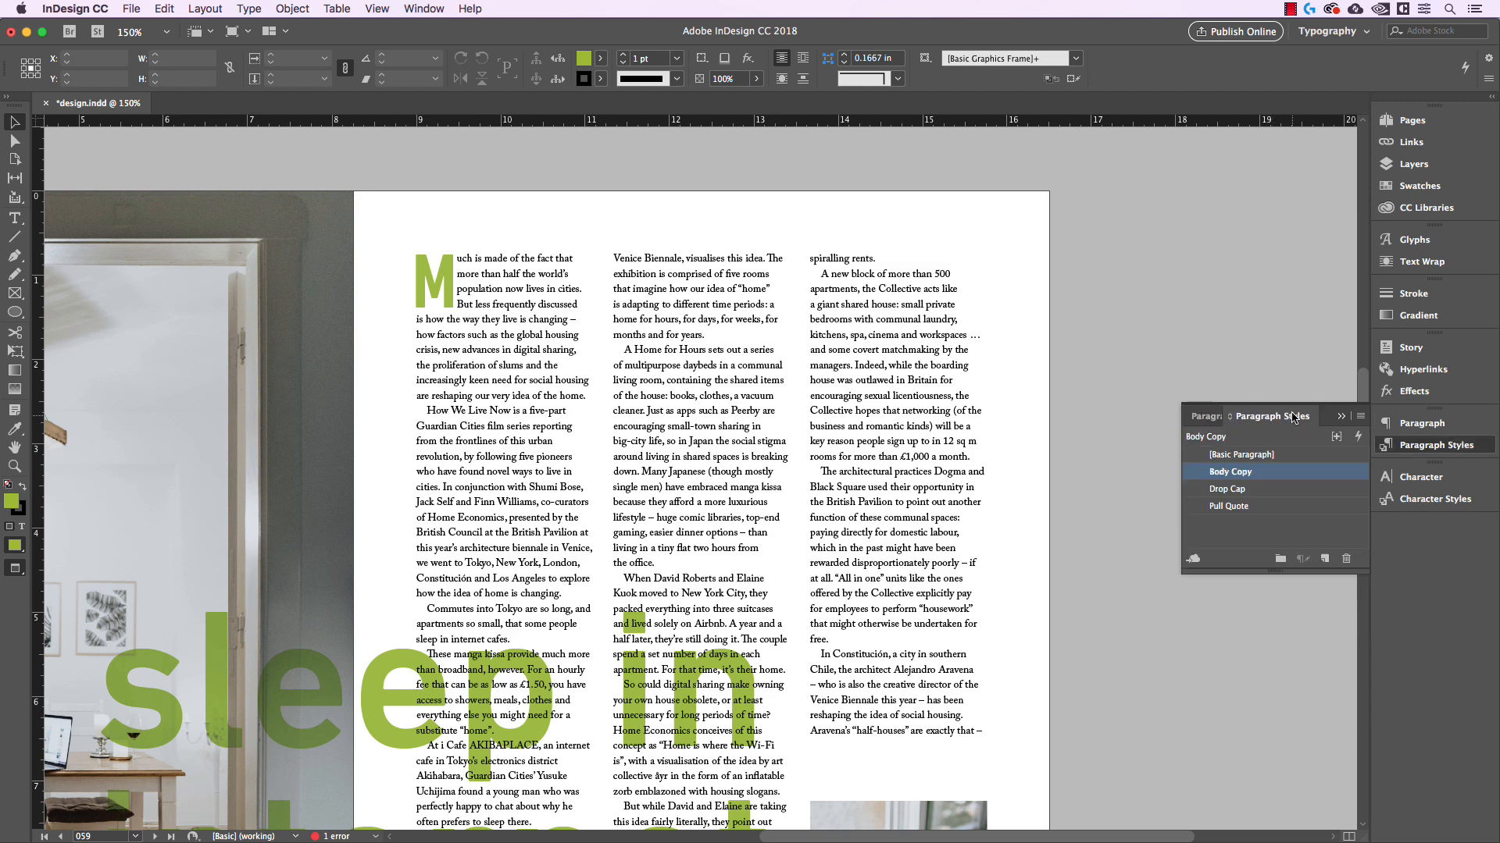
{"action": "double_click", "coordinate": [1250, 472]}
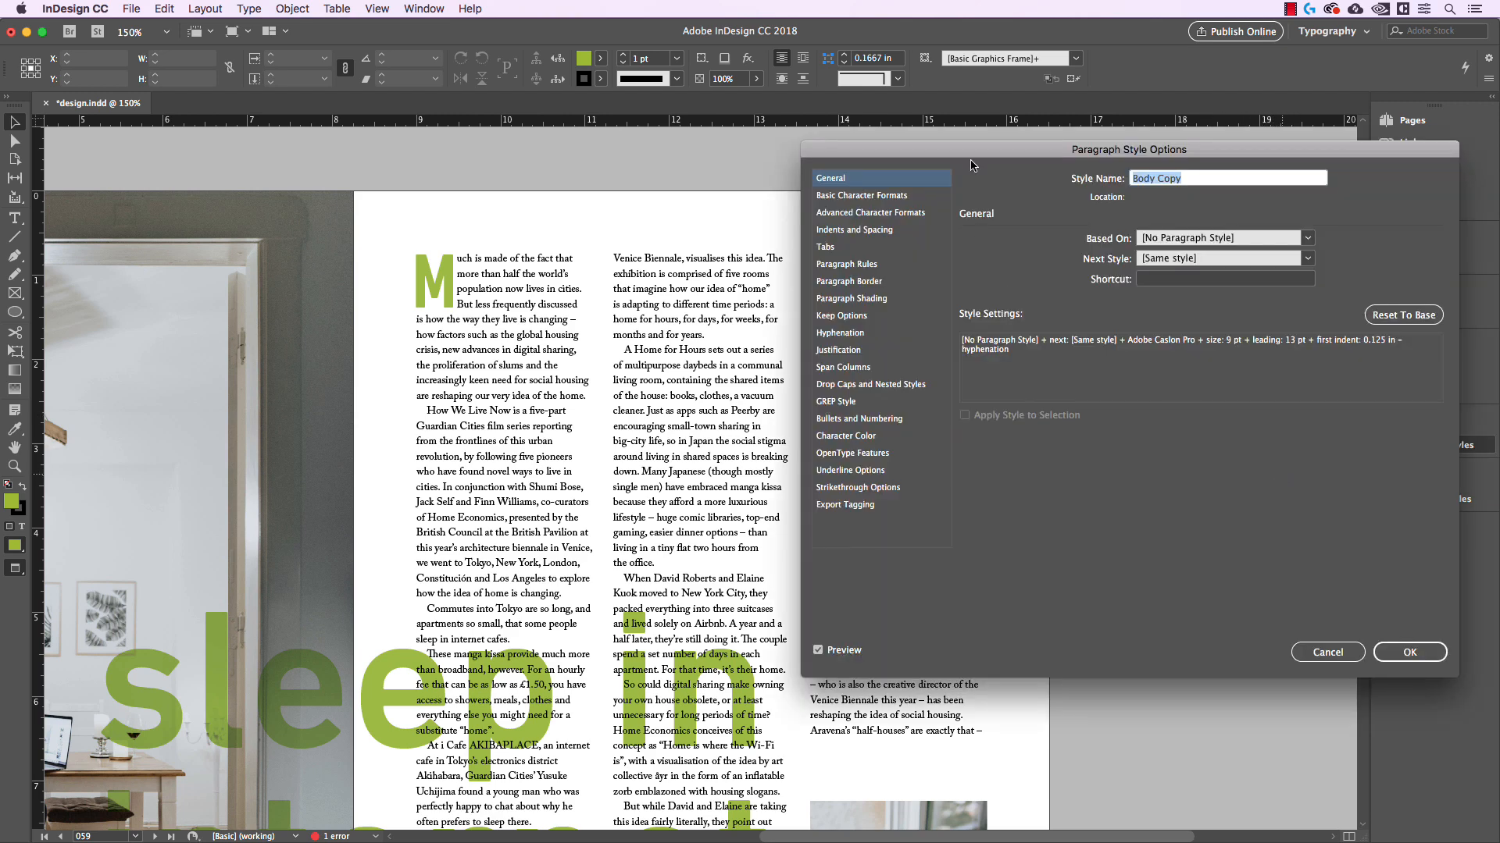
{"action": "left_click_drag", "start_coordinate": [979, 160], "coordinate": [963, 151]}
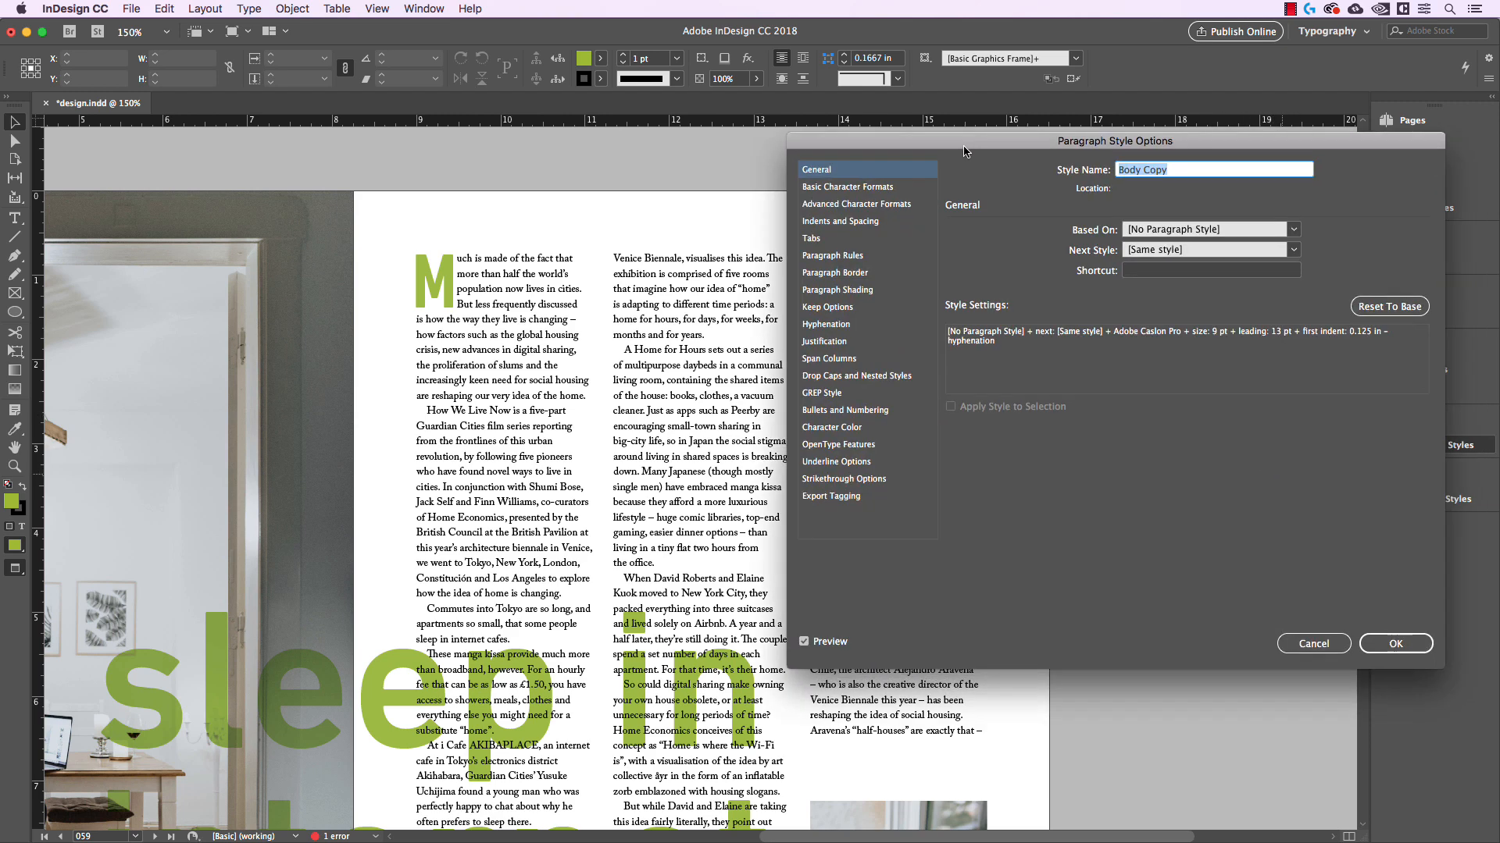
{"action": "left_click", "coordinate": [872, 223]}
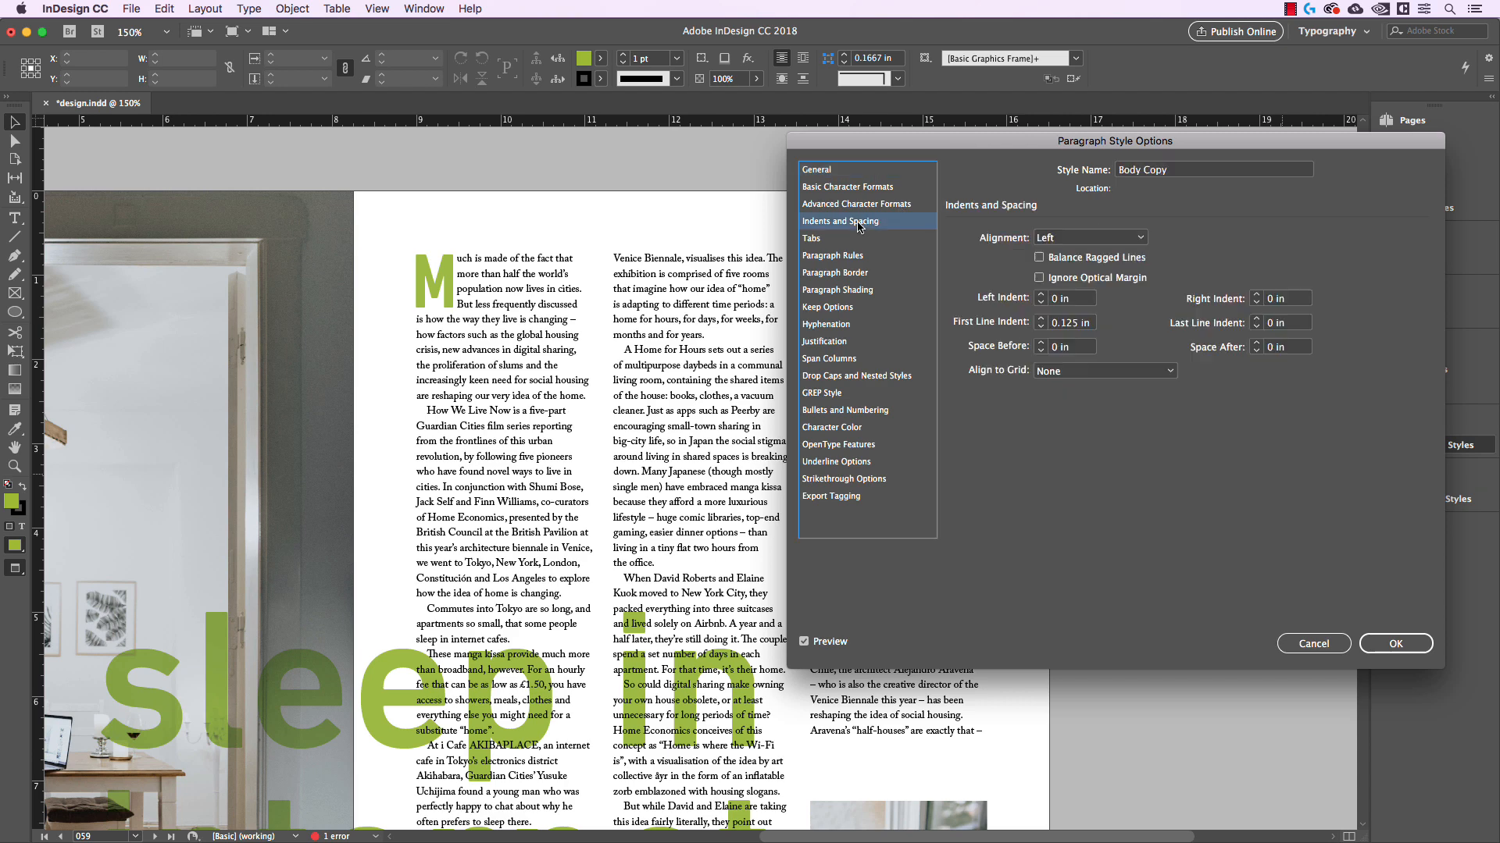
{"action": "left_click", "coordinate": [1076, 238]}
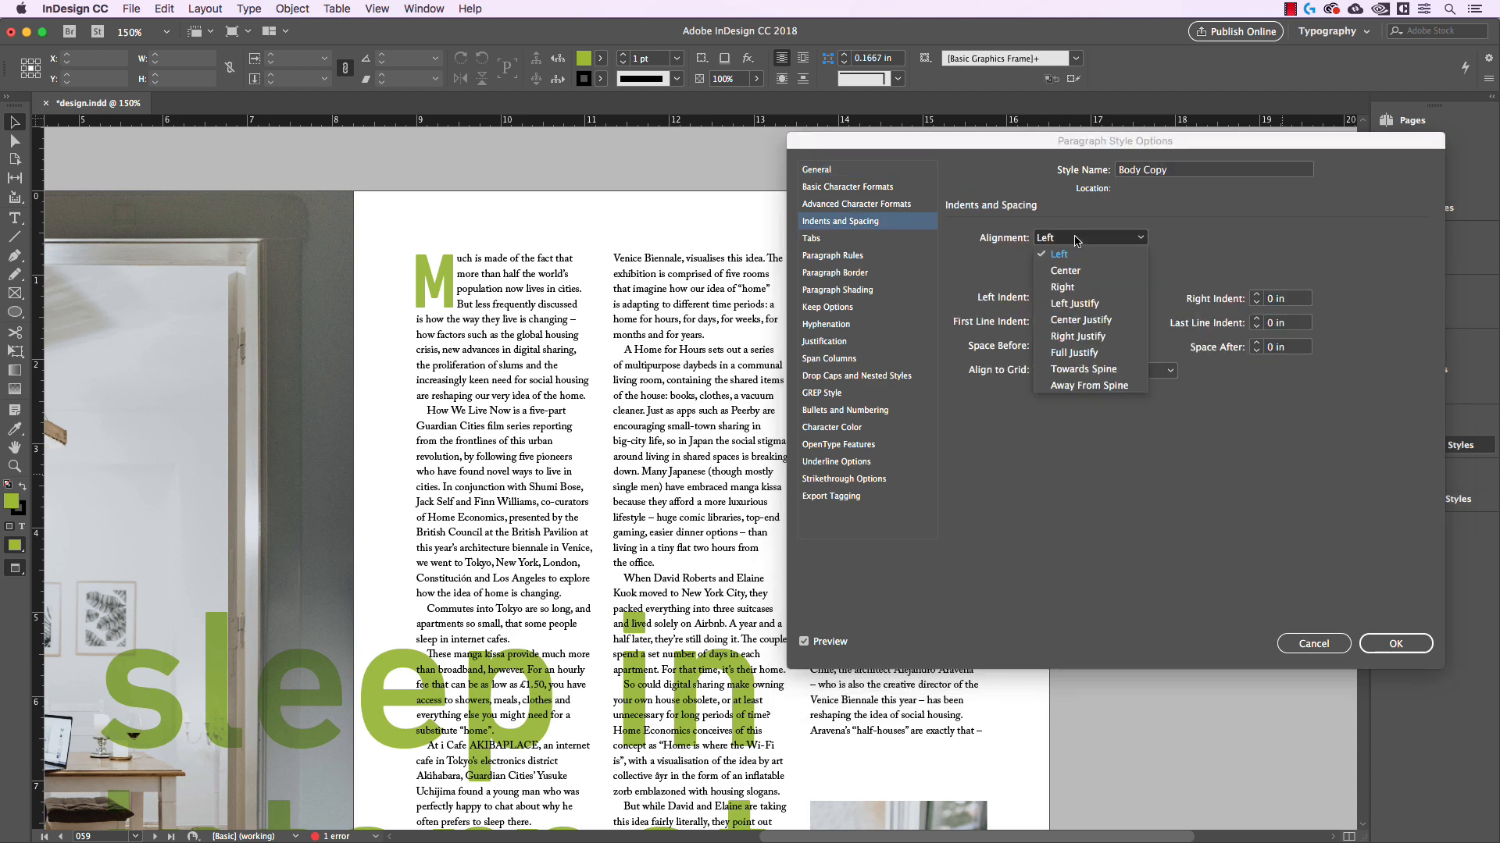
{"action": "left_click", "coordinate": [1075, 304]}
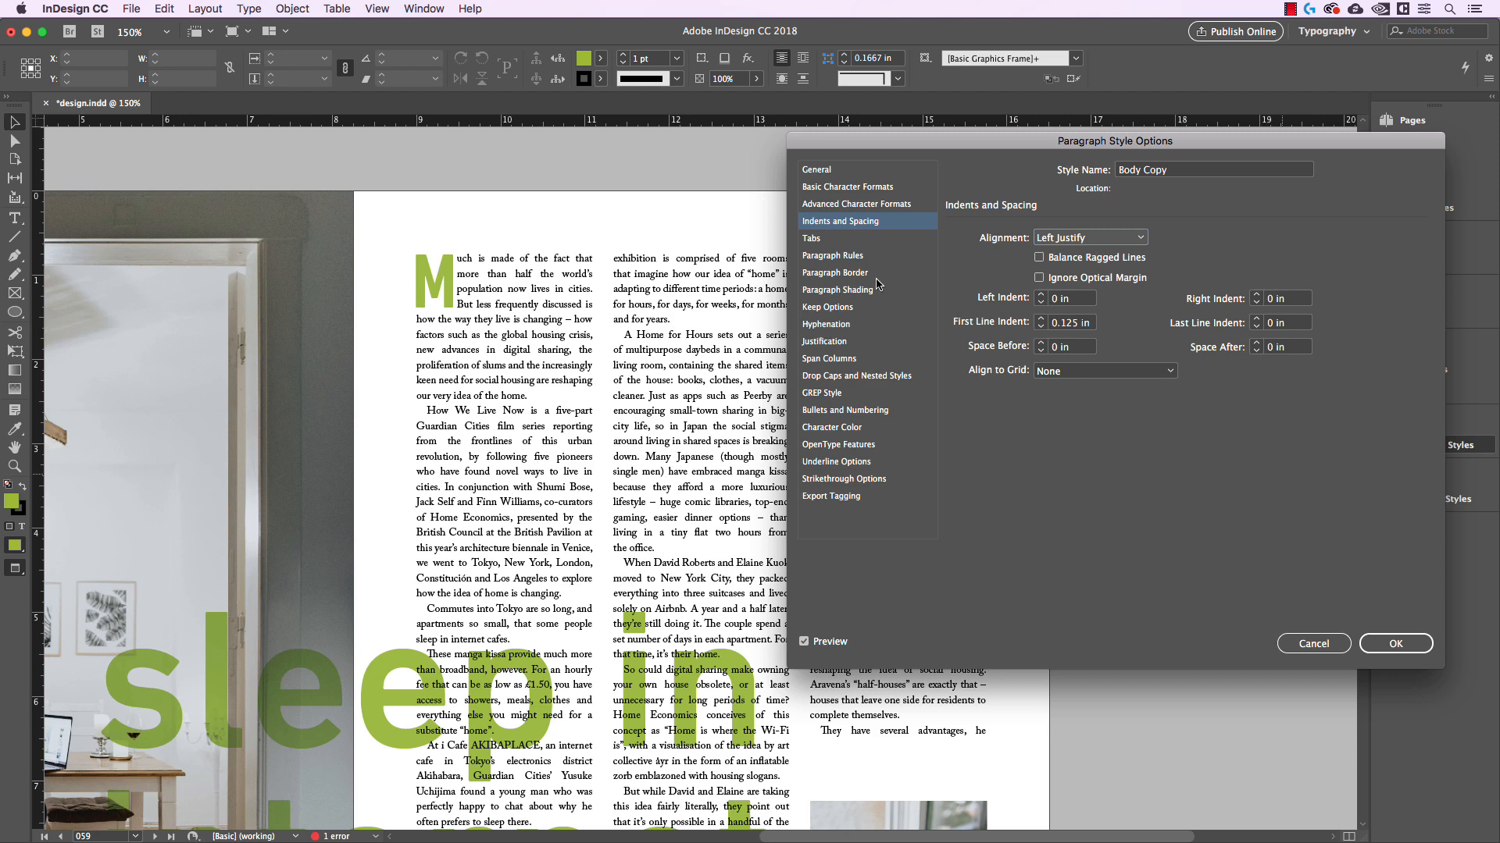
Enable hyphenation in the Body Copy style and check the balance between better spacing and fewer hyphens
{"action": "left_click", "coordinate": [870, 323]}
{"action": "left_click", "coordinate": [961, 229]}
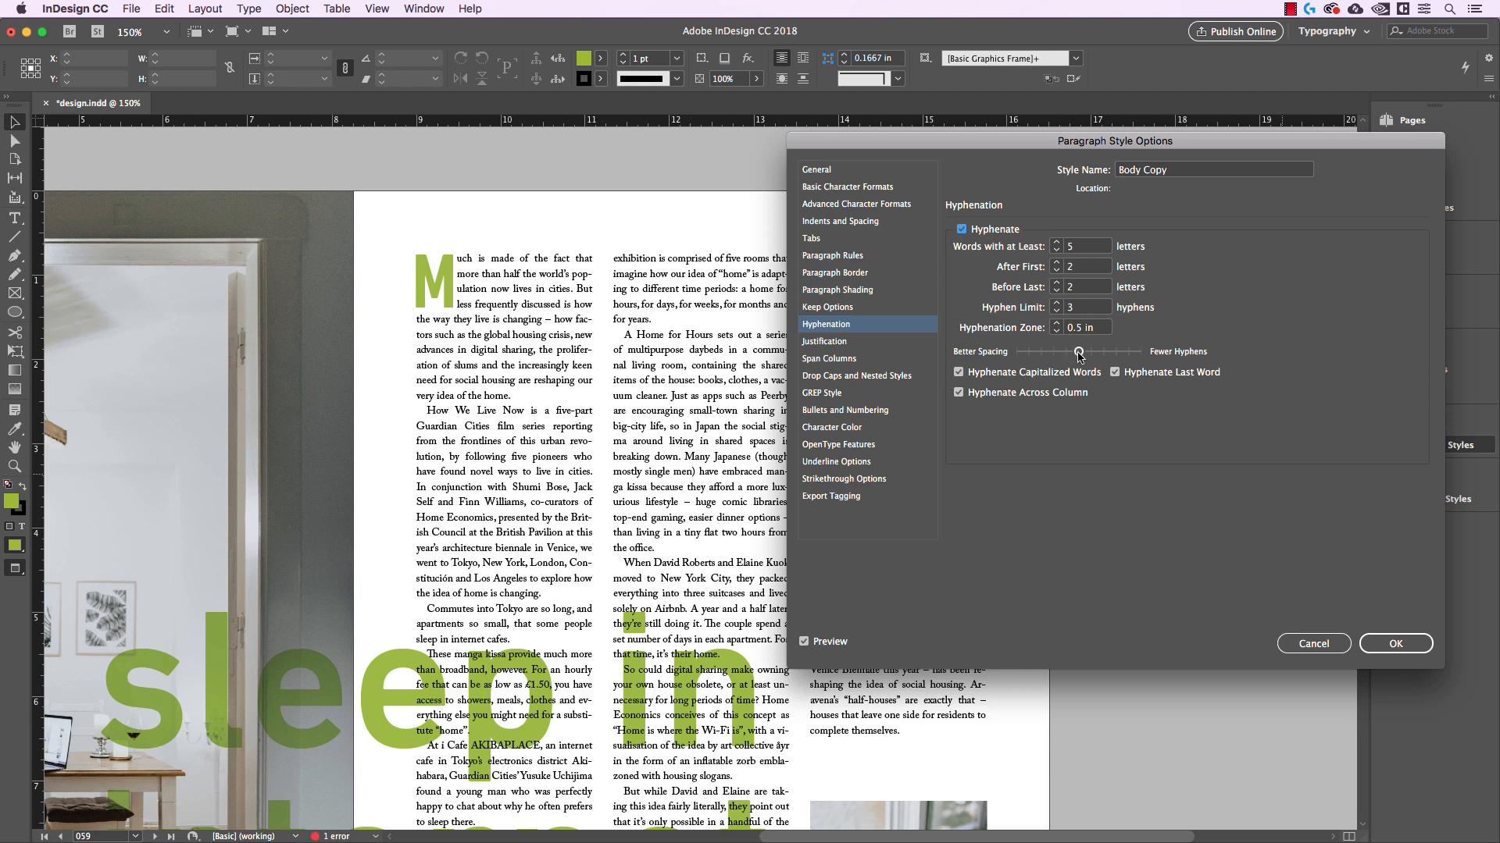
{"action": "mouse_move", "coordinate": [1078, 351]}
{"action": "left_mouse_down"}
{"action": "mouse_move", "coordinate": [1142, 353]}
{"action": "mouse_move", "coordinate": [1028, 352]}
{"action": "mouse_move", "coordinate": [1080, 358]}
{"action": "left_mouse_up"}
Set the Body Copy style's justification word spacing to a minimum of 85% and a maximum of 120%
{"action": "left_click", "coordinate": [847, 345]}
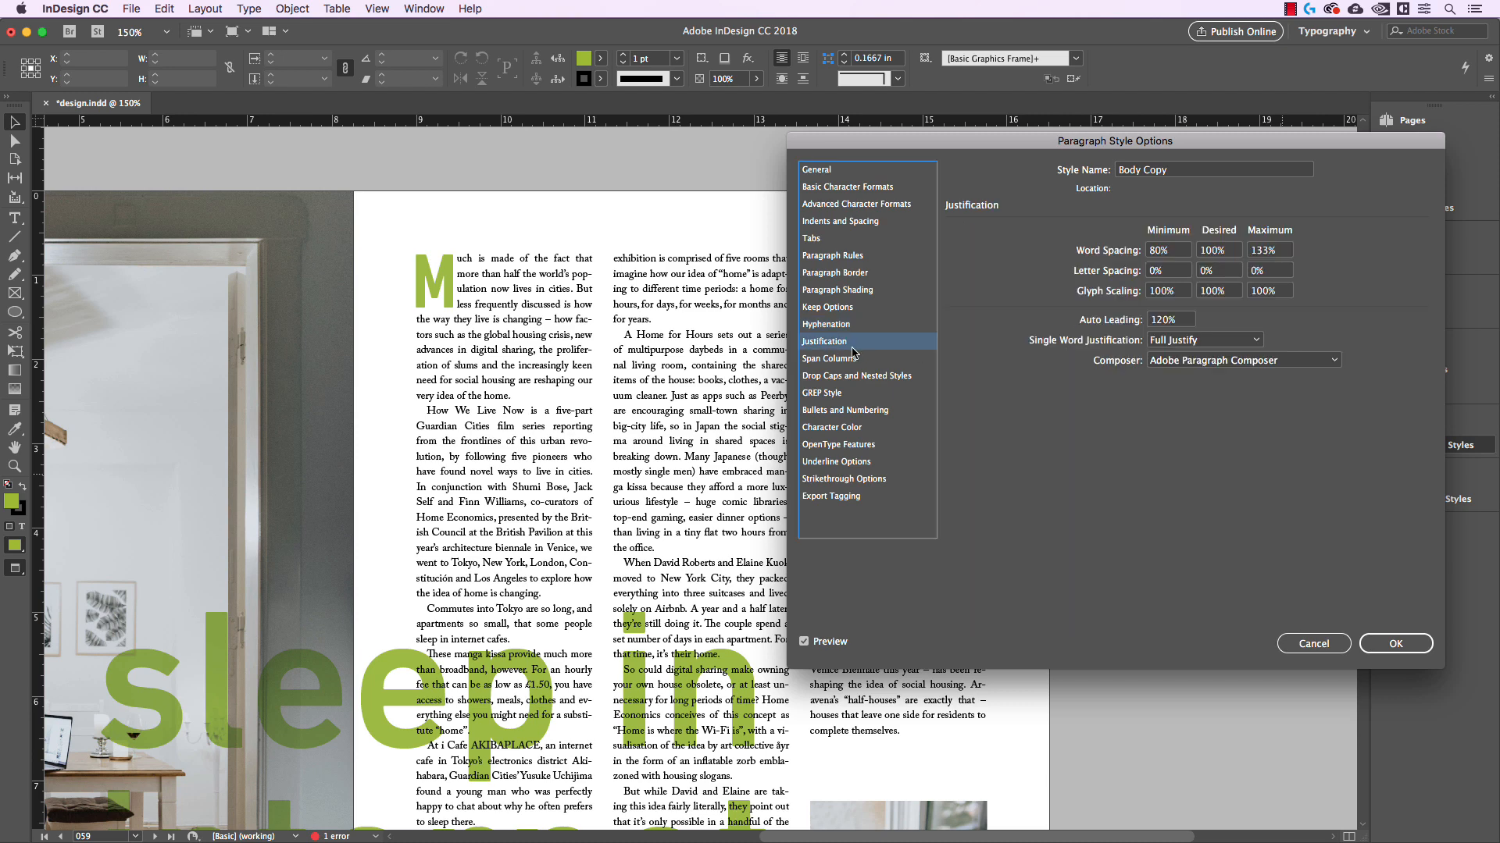
{"action": "left_click", "coordinate": [1175, 252]}
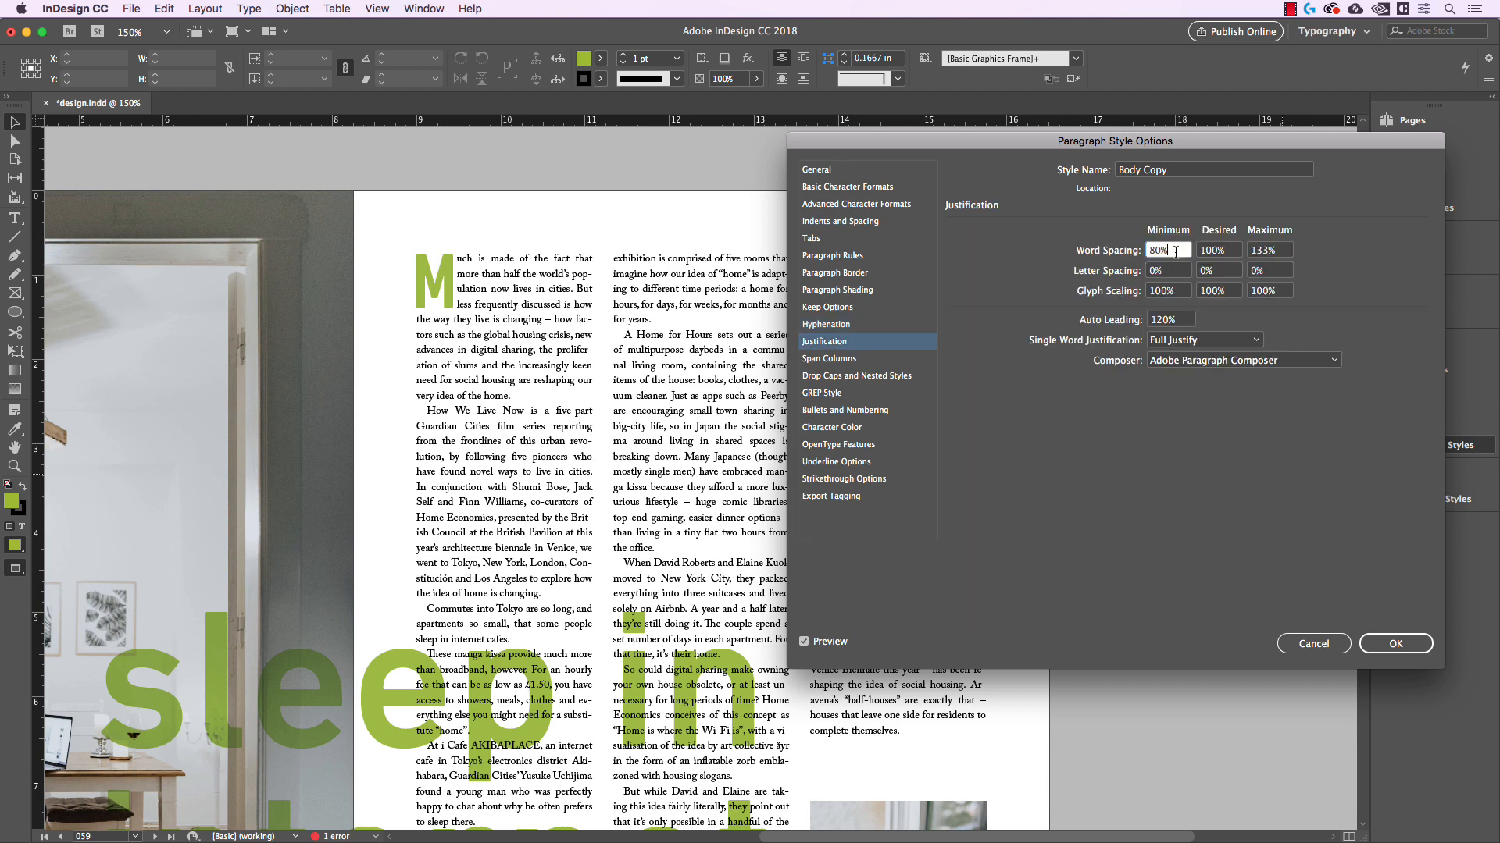
{"action": "key", "text": "Up"}
{"action": "key", "text": "Up"}
{"action": "key", "text": "Up"}
{"action": "key", "text": "Up"}
{"action": "key", "text": "Up"}
{"action": "key", "text": "Up"}
{"action": "key", "text": "Up"}
{"action": "key", "text": "Up"}
{"action": "key", "text": "Down"}
{"action": "left_click", "coordinate": [1279, 255]}
{"action": "key", "text": "Down"}
{"action": "key", "text": "Down"}
{"action": "key", "text": "Down"}
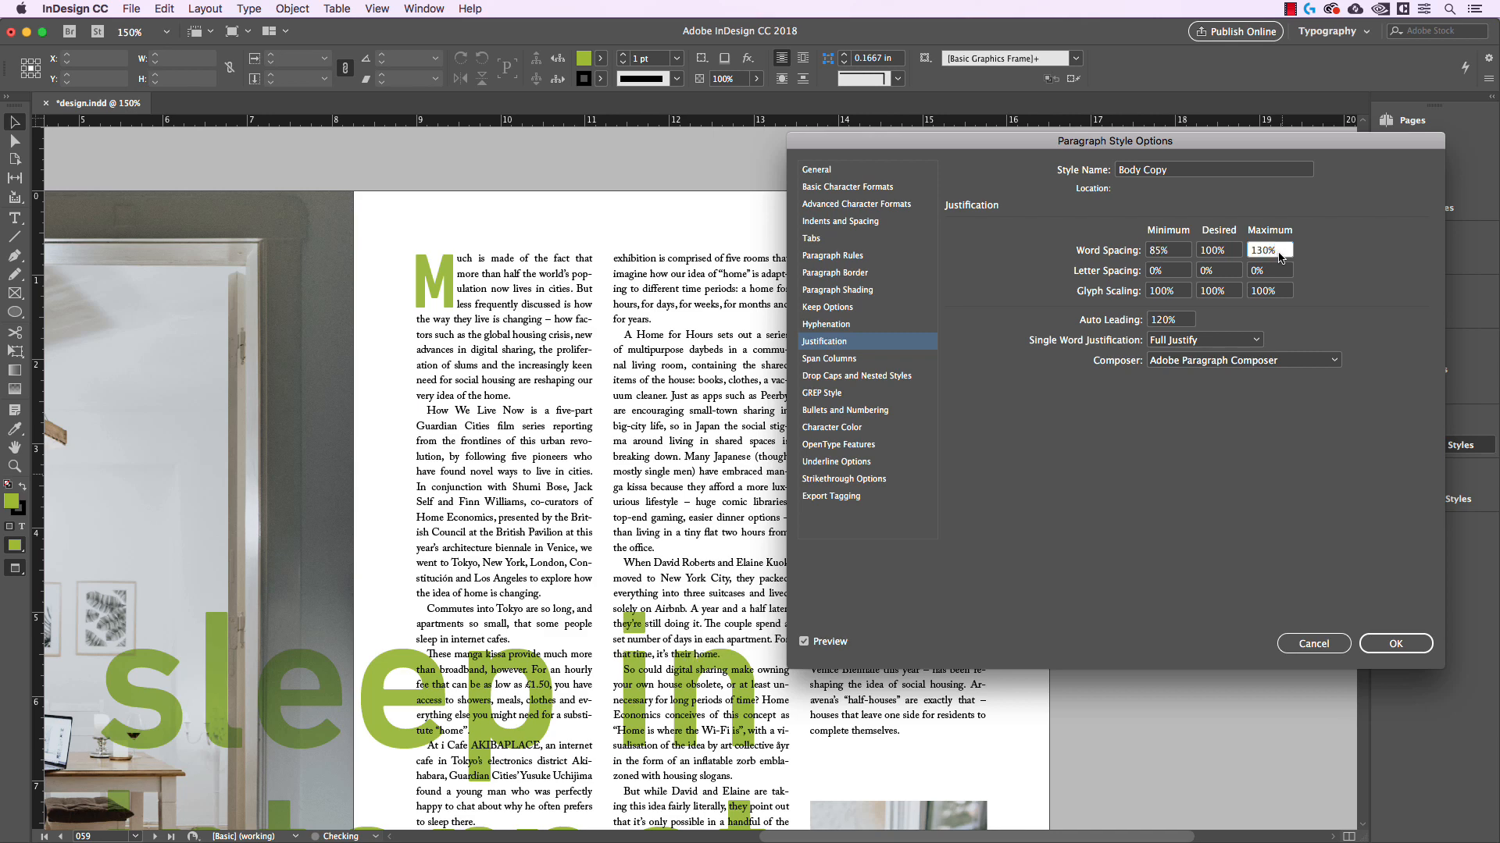
Set the Body Copy style's letter spacing to a minimum of -3% and a maximum of 4%
{"action": "left_click", "coordinate": [1173, 272]}
{"action": "key", "text": "Down"}
{"action": "key", "text": "Down"}
{"action": "key", "text": "Down"}
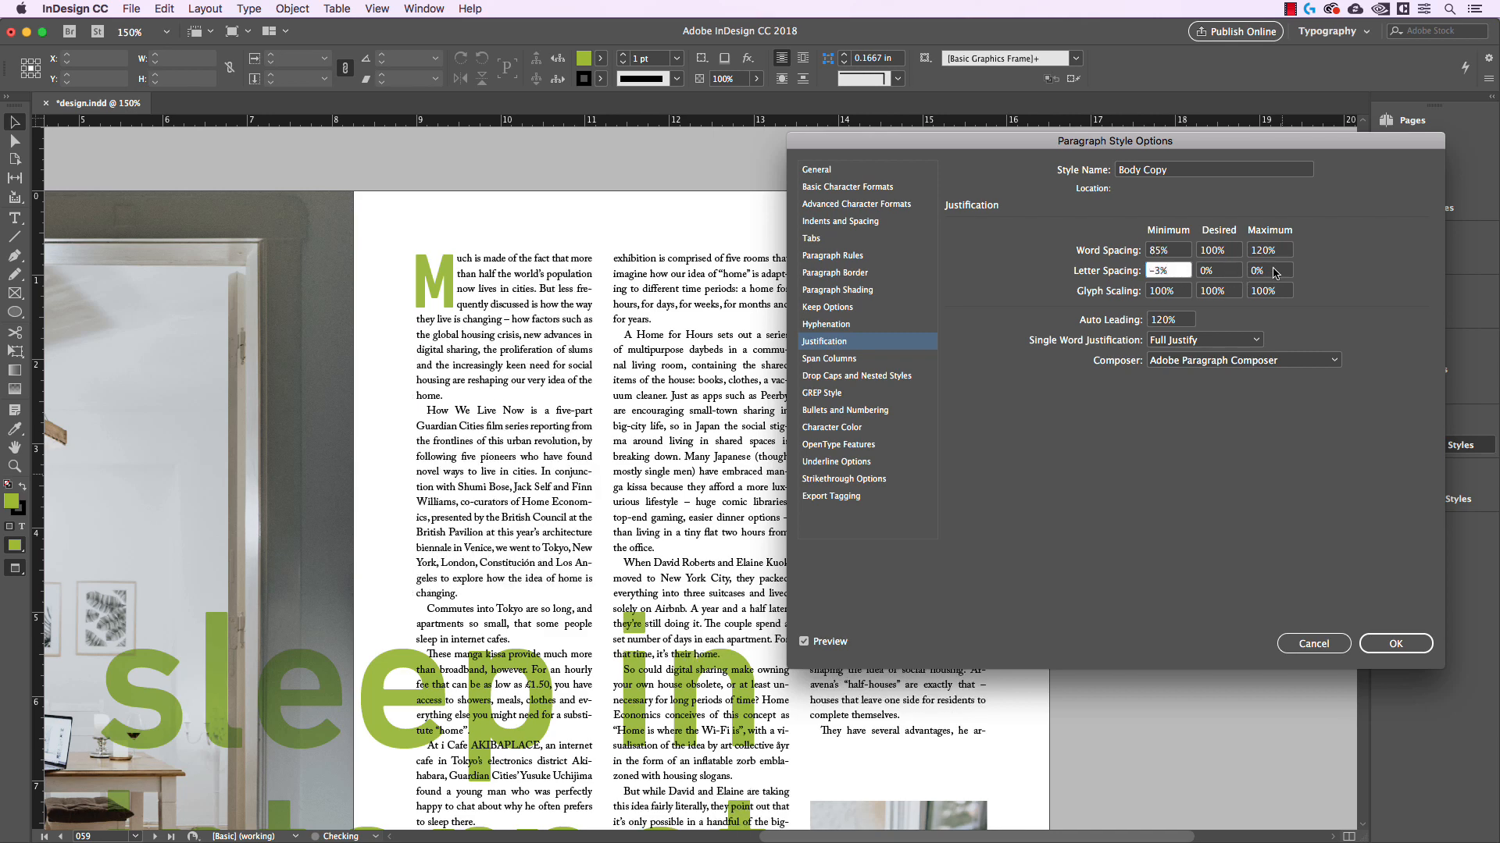
{"action": "left_click", "coordinate": [1281, 272]}
{"action": "key", "text": "Up"}
{"action": "key", "text": "Up"}
{"action": "key", "text": "Up"}
{"action": "key", "text": "Up"}
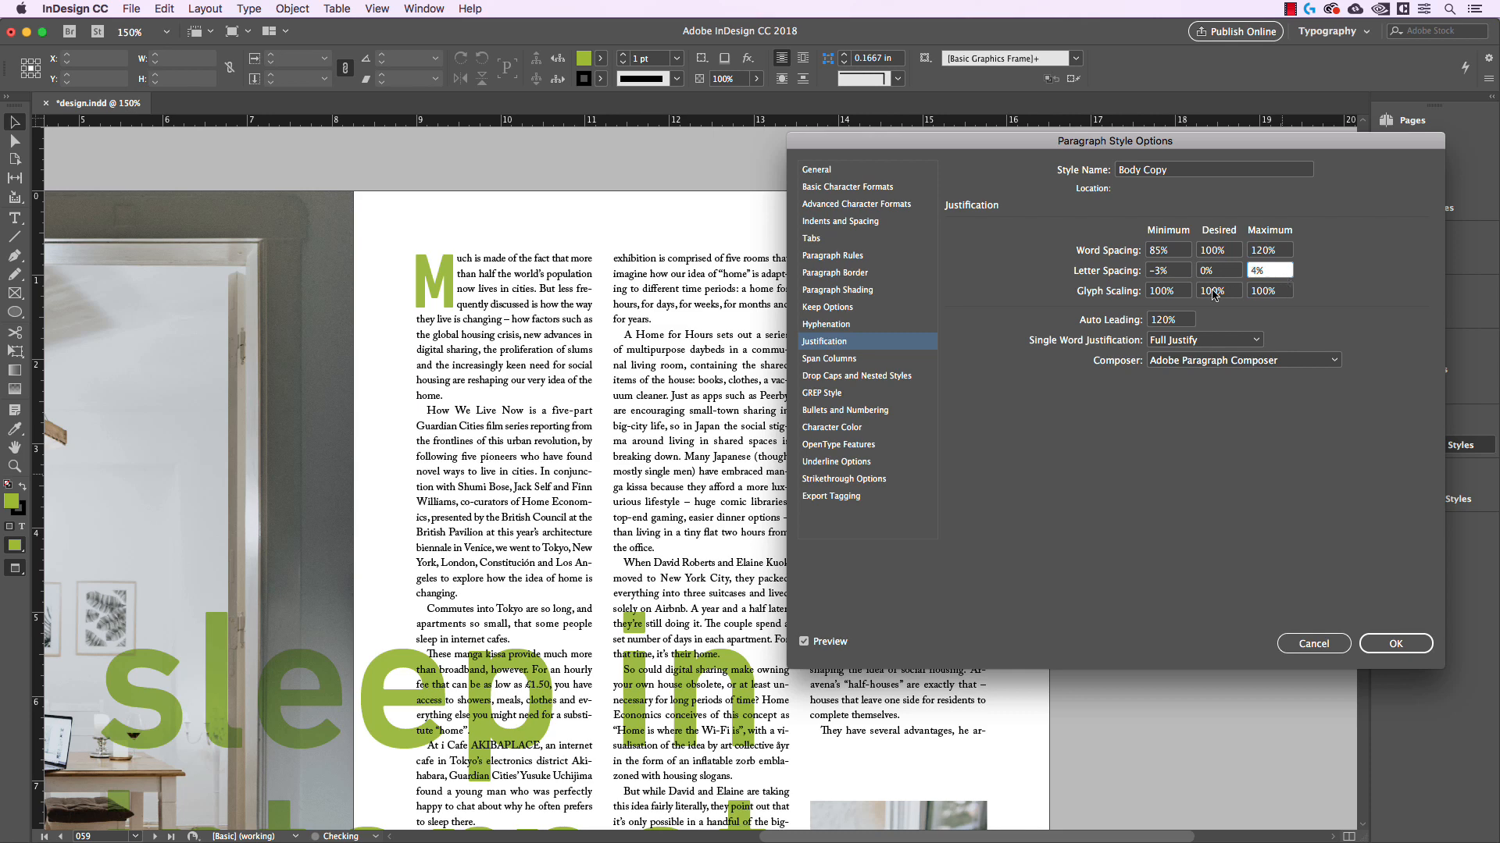
Set glyph scaling to 98% minimum and 102% maximum, compare the text with and without preview, and apply the style changes
{"action": "key", "text": "Tab"}
{"action": "key", "text": "Down"}
{"action": "key", "text": "Down"}
{"action": "left_click", "coordinate": [1283, 292]}
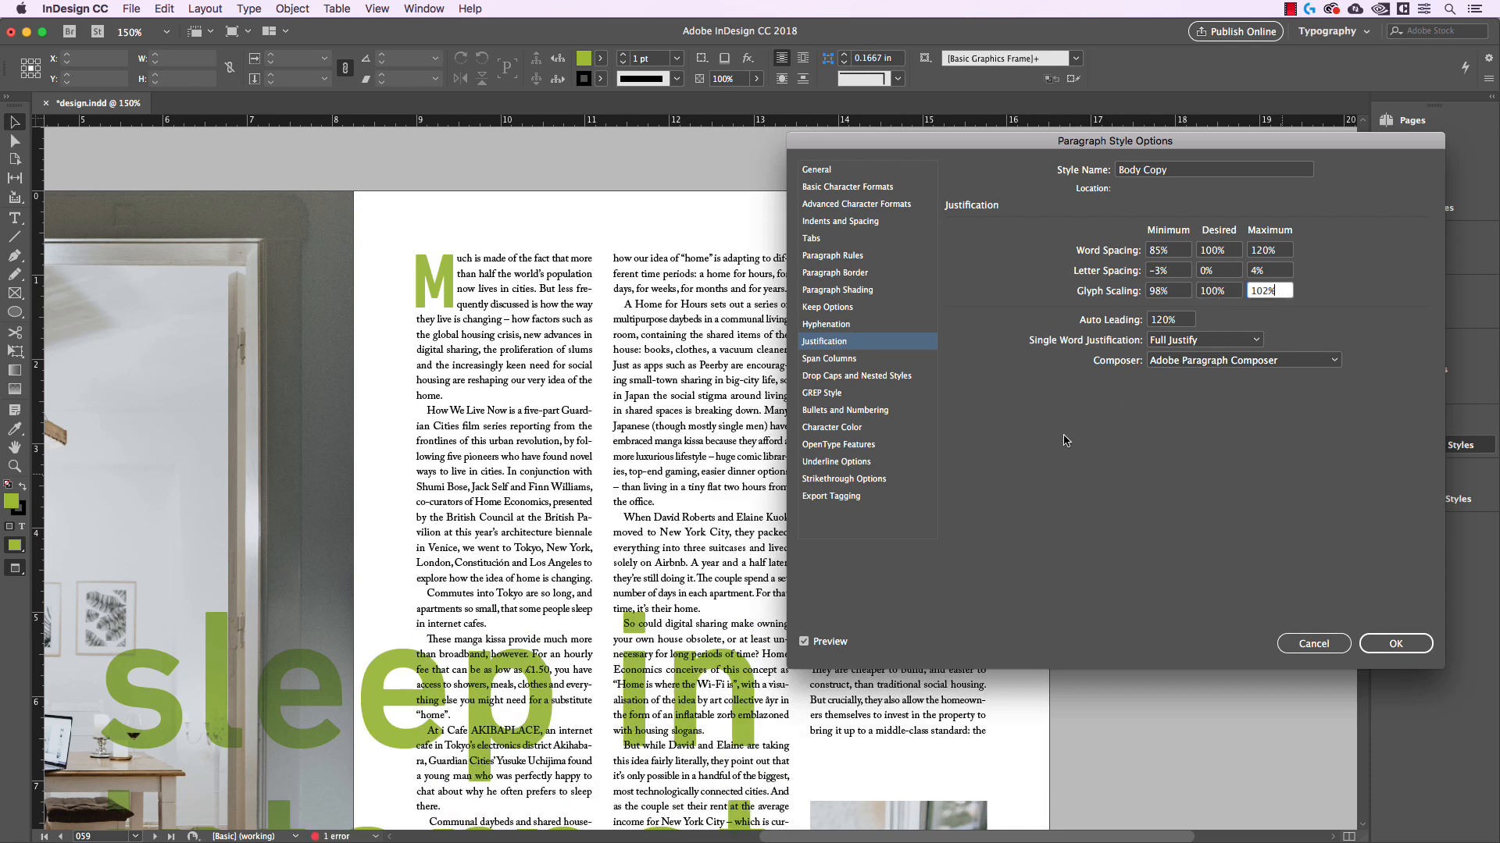
{"action": "left_click", "coordinate": [817, 647]}
{"action": "left_click", "coordinate": [817, 647]}
{"action": "left_click", "coordinate": [1382, 645]}
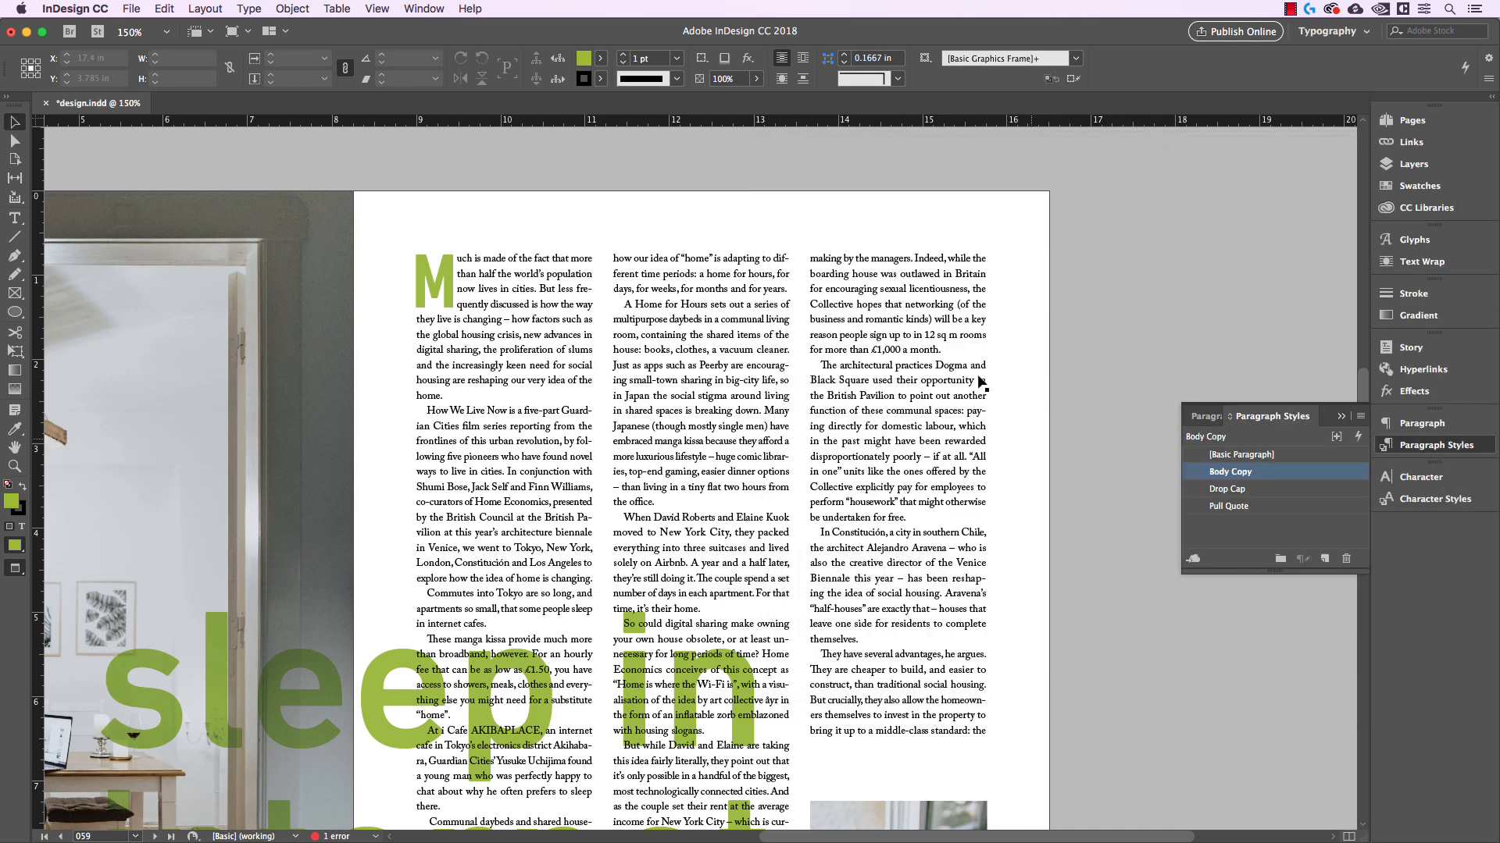
Leave preview mode and examine the lines highlighted for H&J violations in the article's second and third columns
{"action": "key", "text": "w"}
{"action": "key", "text": "super+equal"}
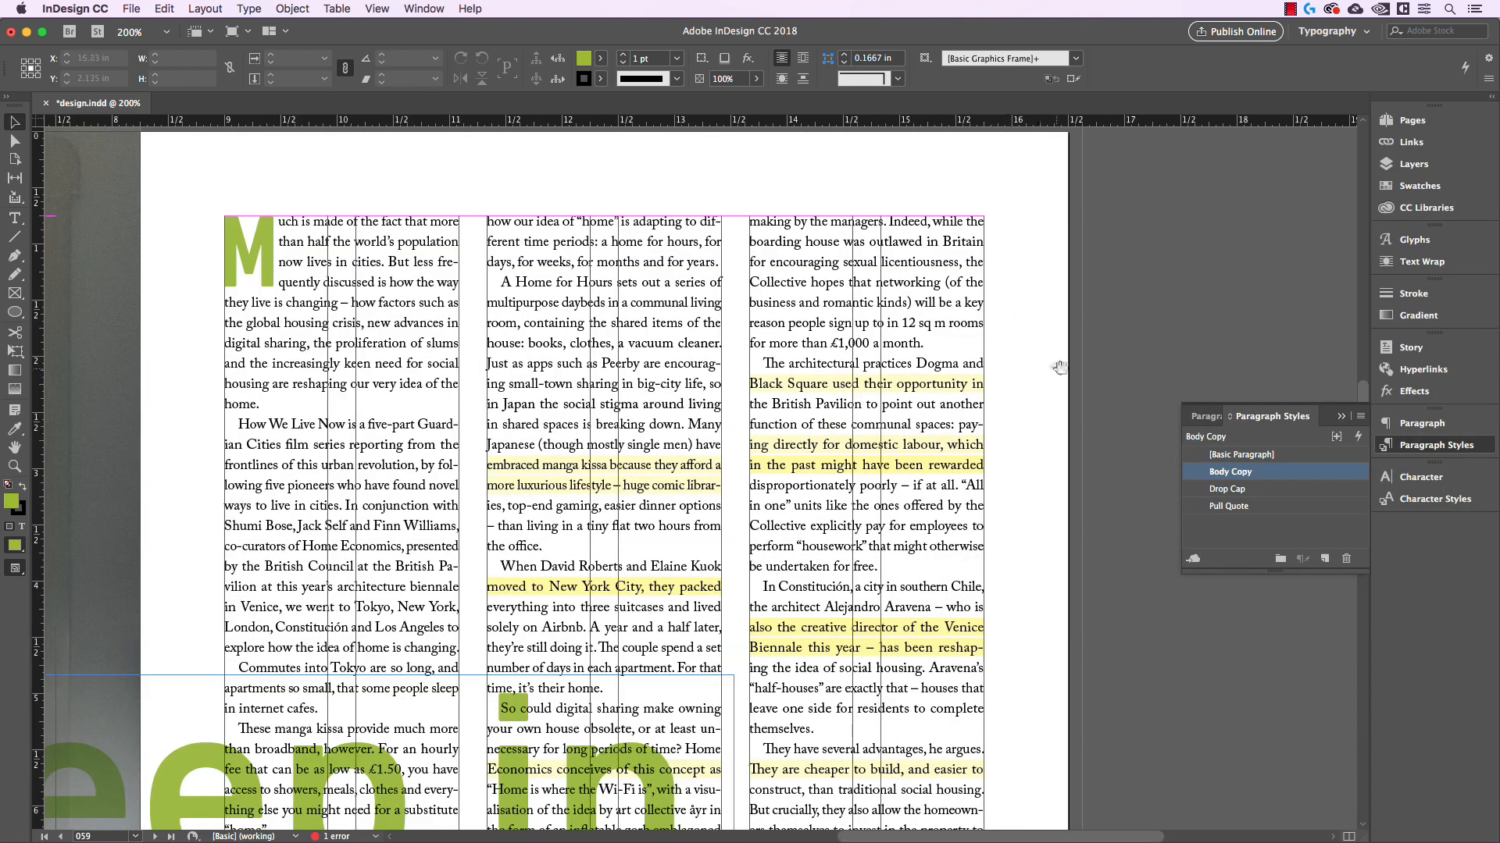
{"action": "key", "text": "super+equal"}
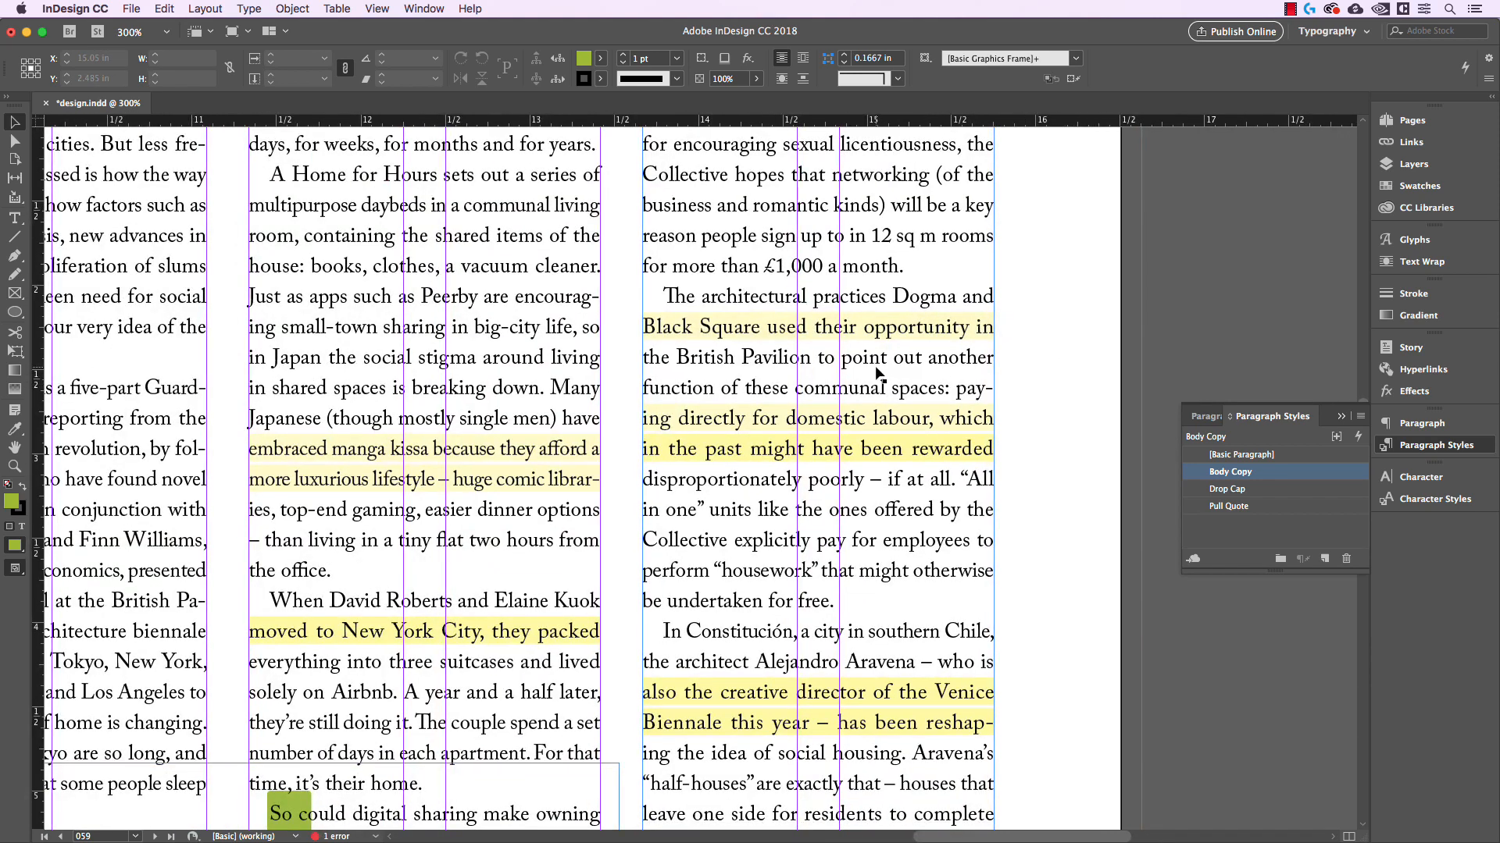
{"action": "scroll", "coordinate": [1020, 400], "scroll_direction": "down", "scroll_amount": 2}
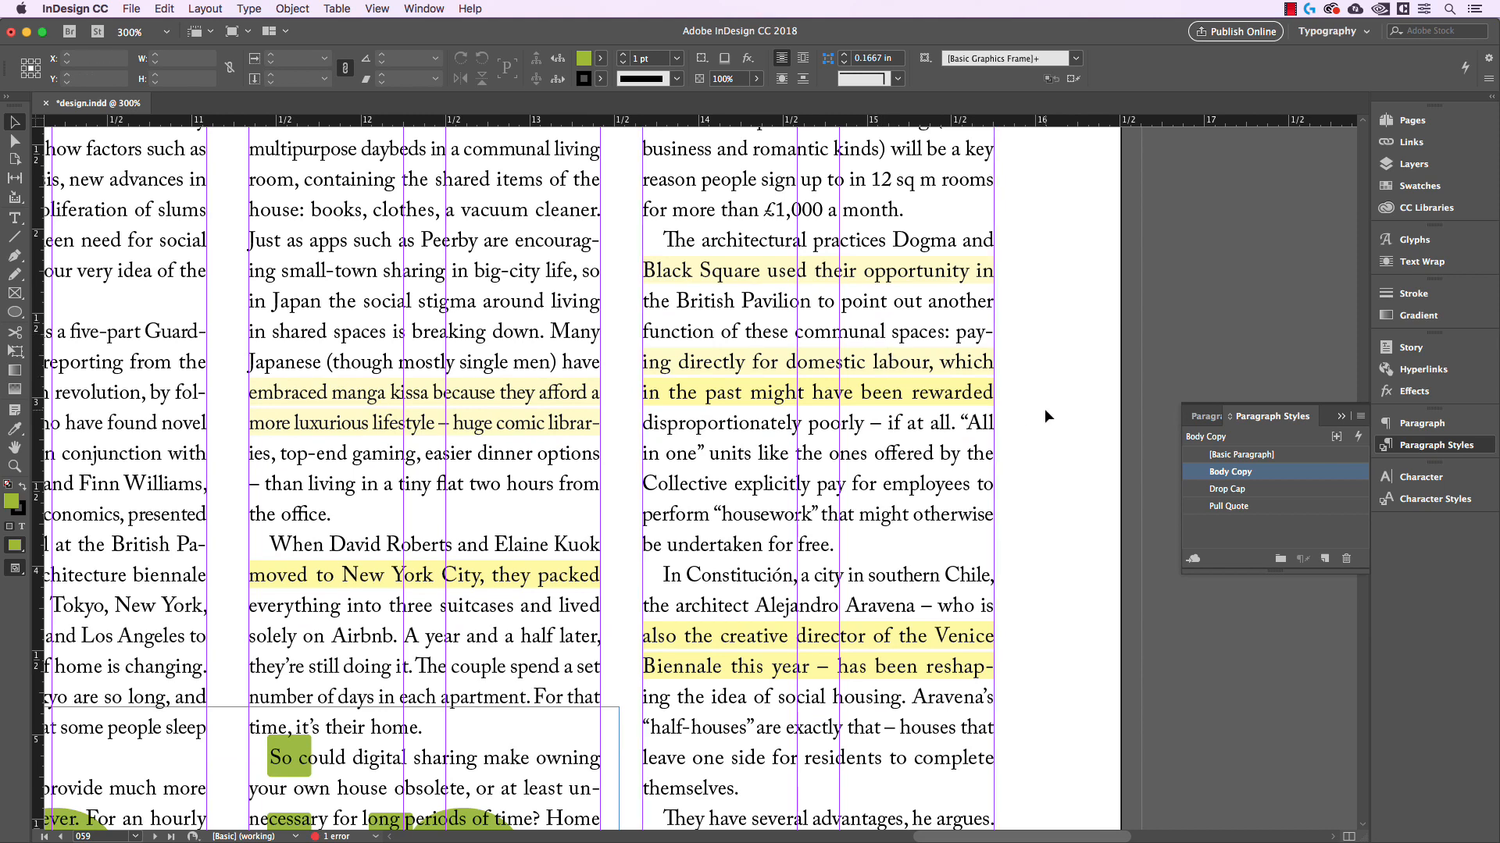
{"action": "scroll", "coordinate": [857, 568], "scroll_direction": "down", "scroll_amount": 1}
{"action": "scroll", "coordinate": [857, 568], "scroll_direction": "down", "scroll_amount": 3}
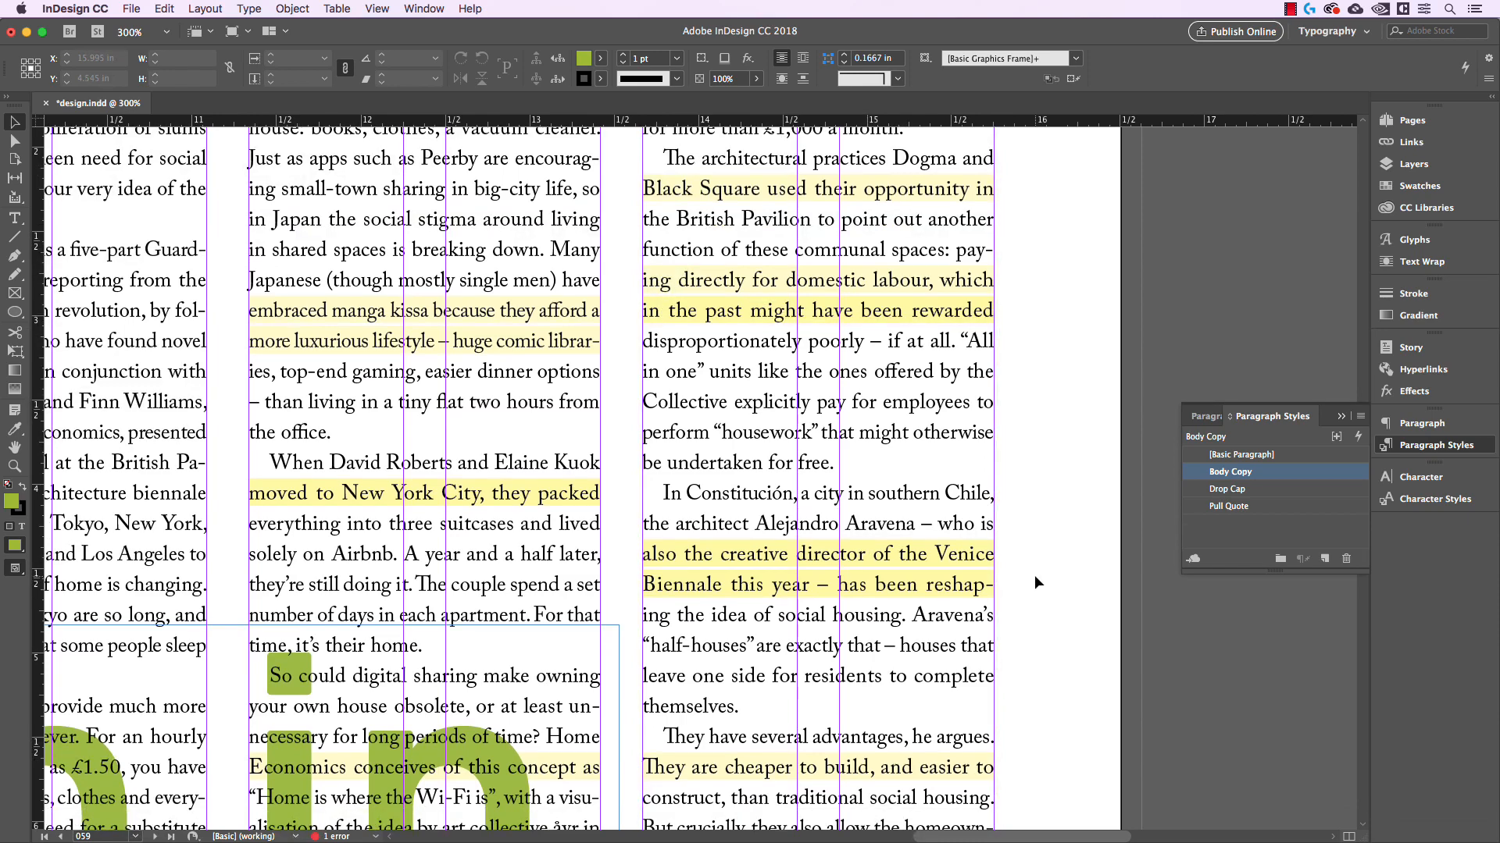
{"action": "scroll", "coordinate": [1034, 578], "scroll_direction": "down", "scroll_amount": 15}
{"action": "scroll", "coordinate": [1038, 570], "scroll_direction": "up", "scroll_amount": 12}
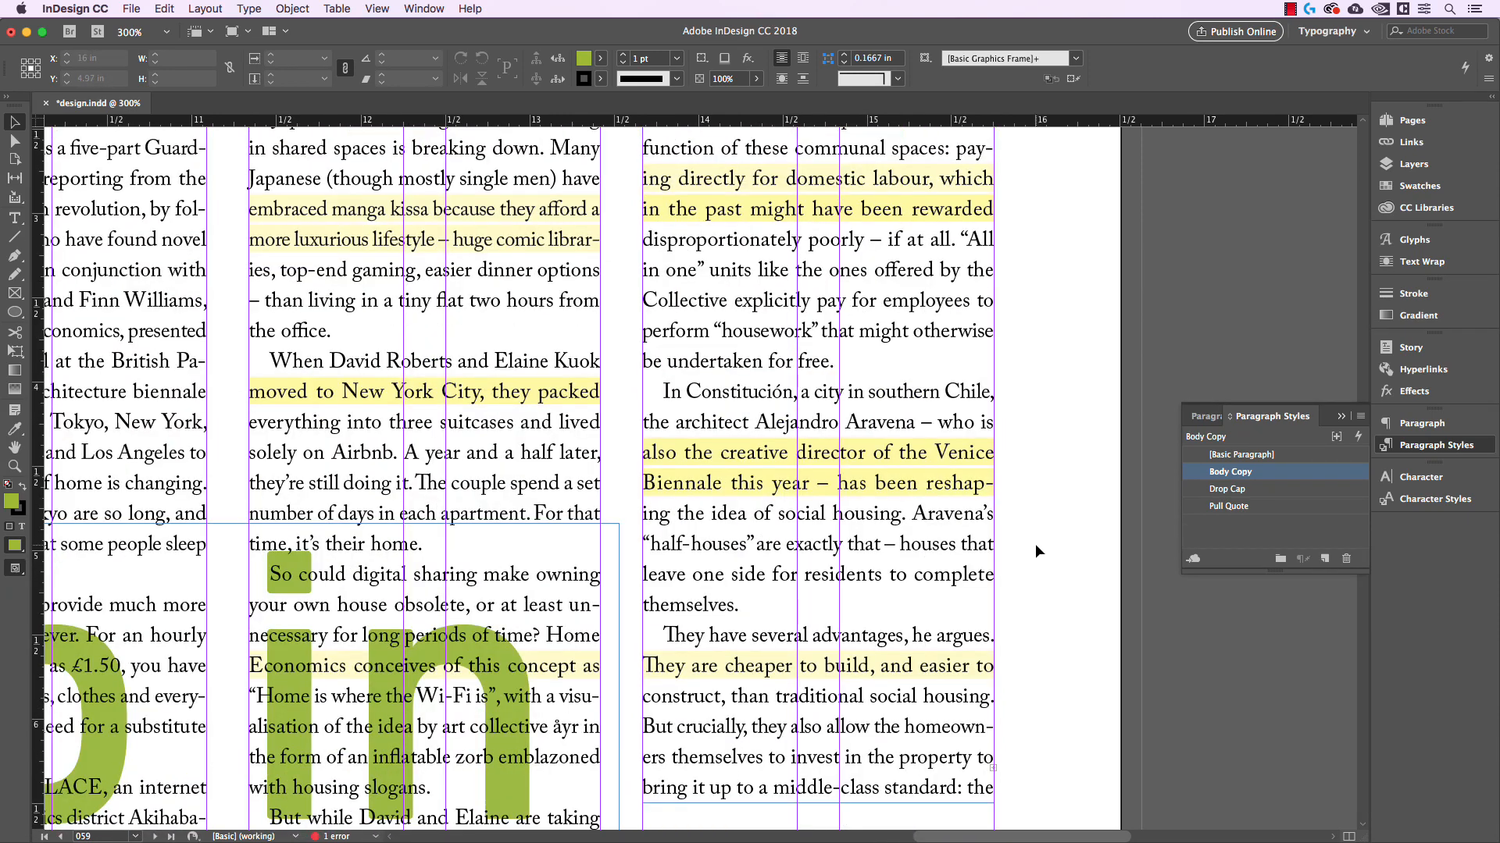
{"action": "scroll", "coordinate": [1034, 545], "scroll_direction": "up", "scroll_amount": 8}
{"action": "scroll", "coordinate": [997, 468], "scroll_direction": "down", "scroll_amount": 1}
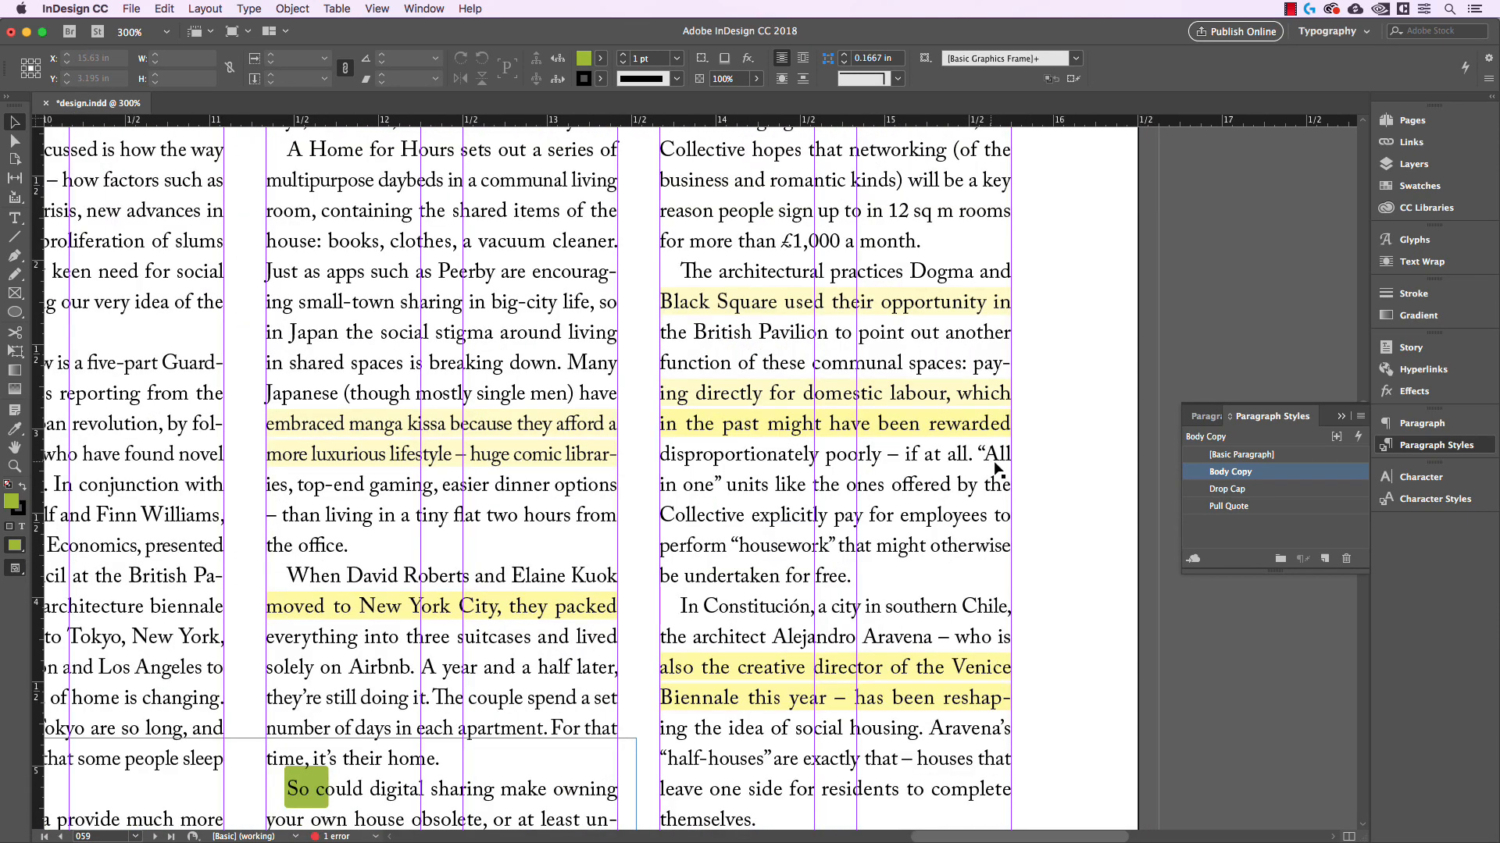
Examine the spacing of the highlighted line "ing directly for domestic labour, which" by selecting its text, and leave text editing
{"action": "double_click", "coordinate": [1000, 423]}
{"action": "left_click_drag", "start_coordinate": [1000, 423], "coordinate": [1008, 391]}
{"action": "left_click", "coordinate": [663, 424]}
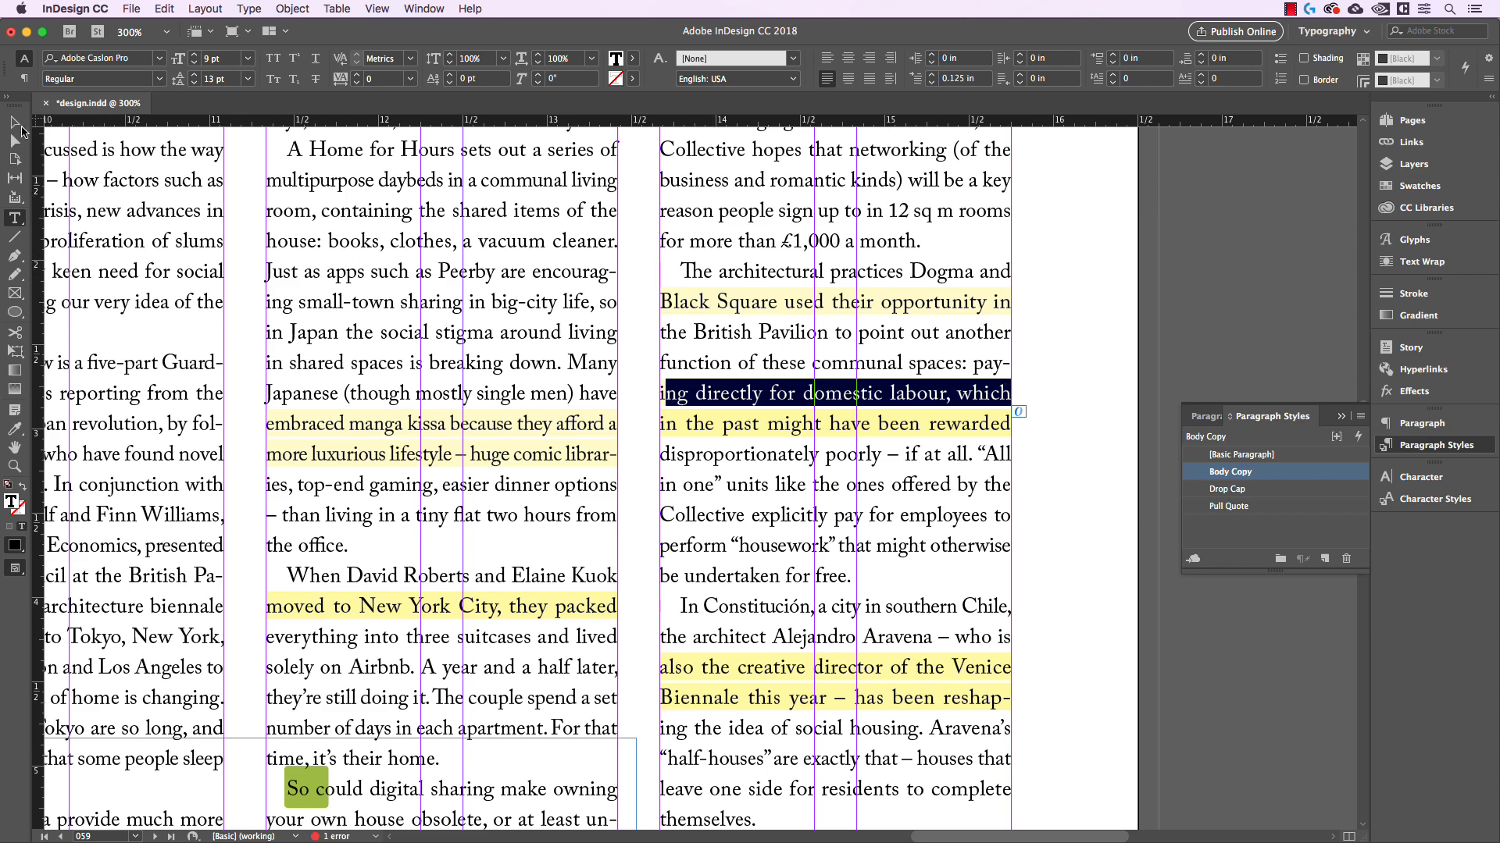
{"action": "key", "text": "Escape"}
{"action": "left_click", "coordinate": [1146, 299]}
Return to preview mode and view the justified three-column article page as a whole
{"action": "key", "text": "w"}
{"action": "key", "text": "super+minus"}
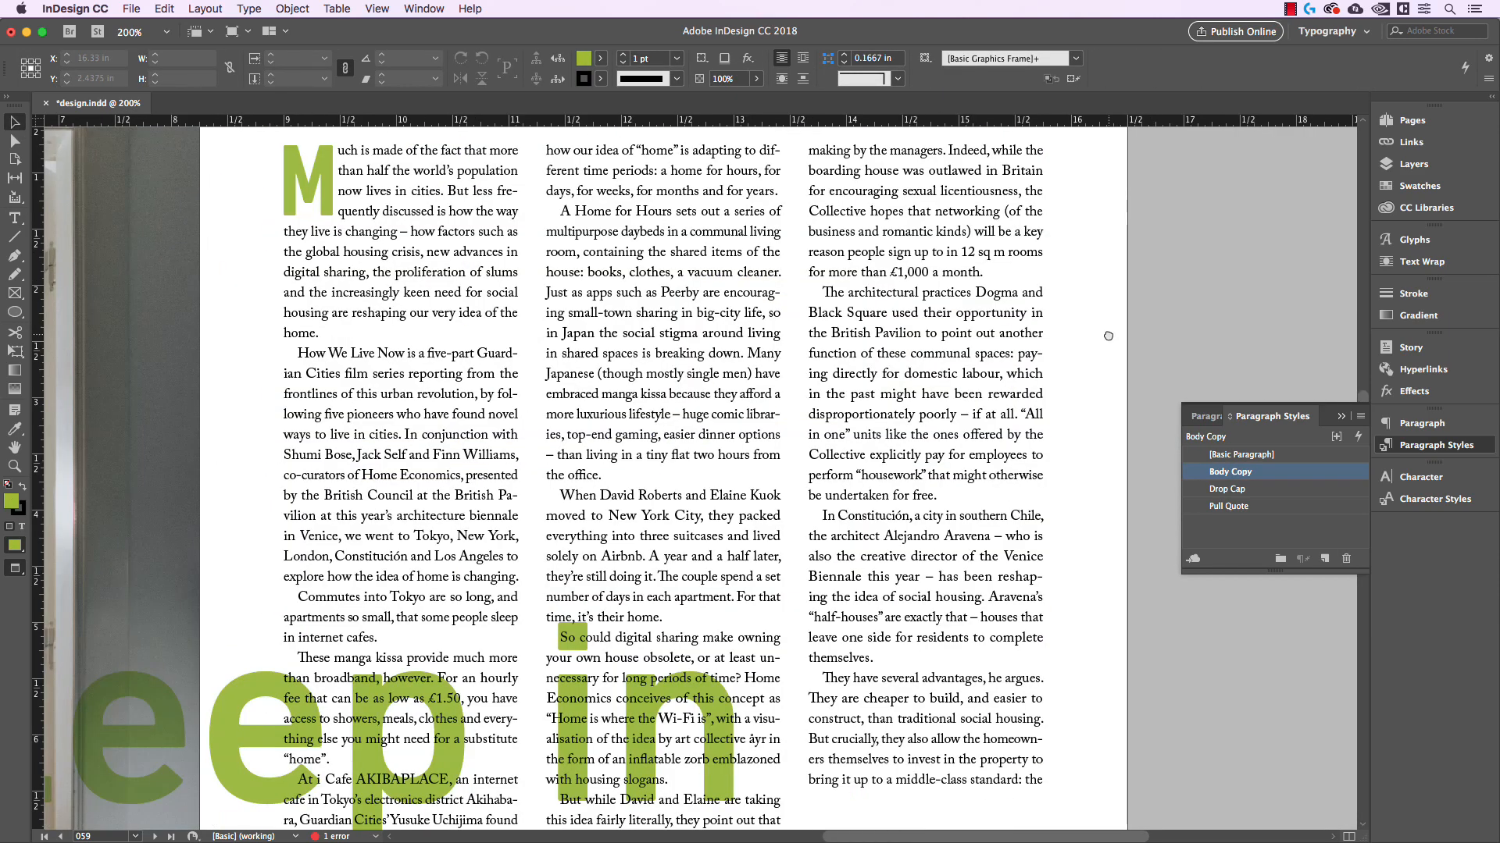
{"action": "left_click_drag", "start_coordinate": [1108, 332], "coordinate": [1094, 420]}
{"action": "key", "text": "super+minus"}
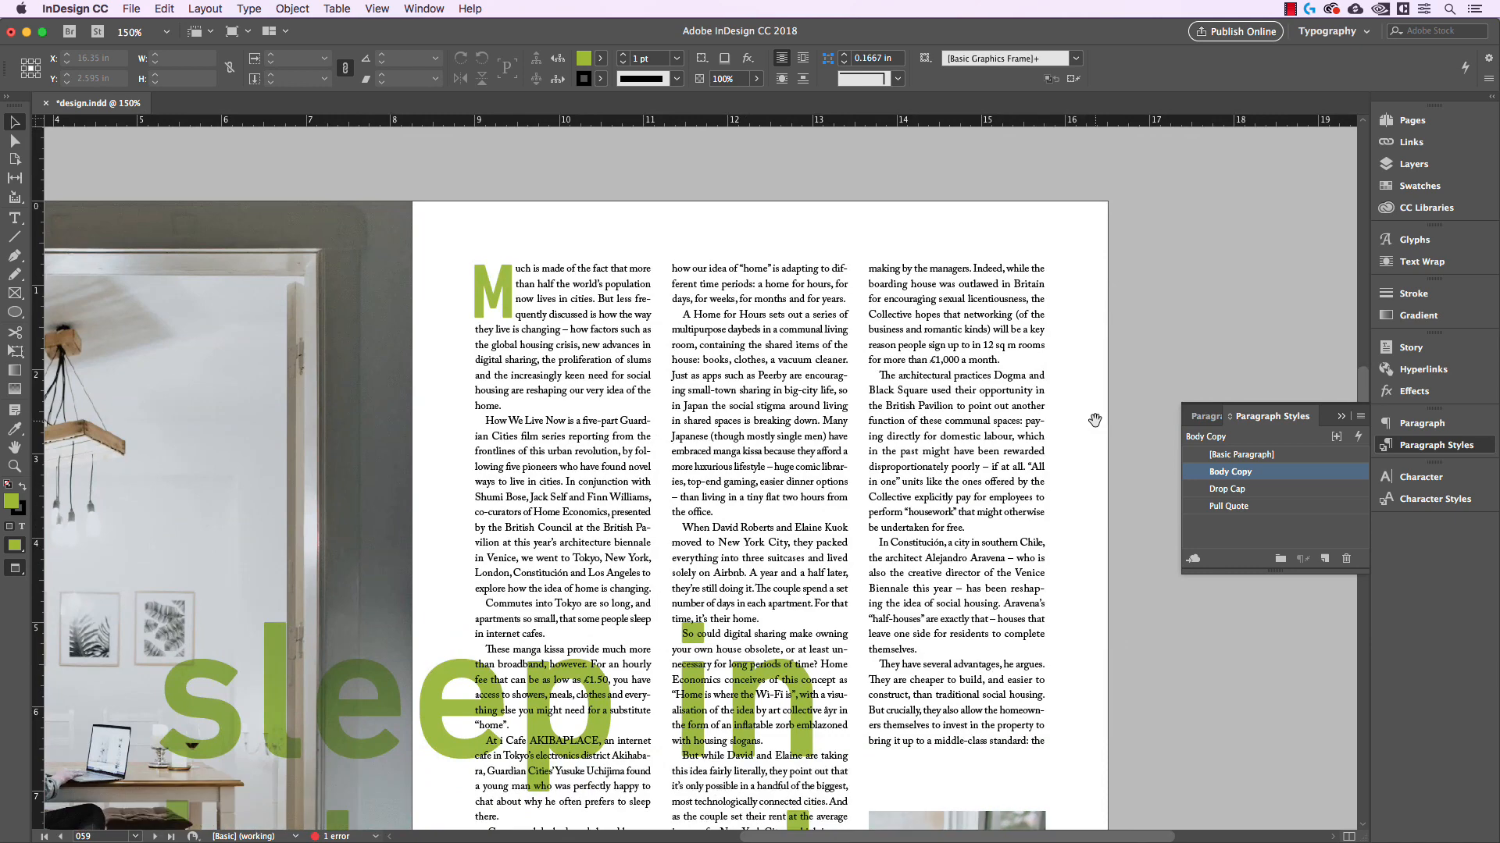